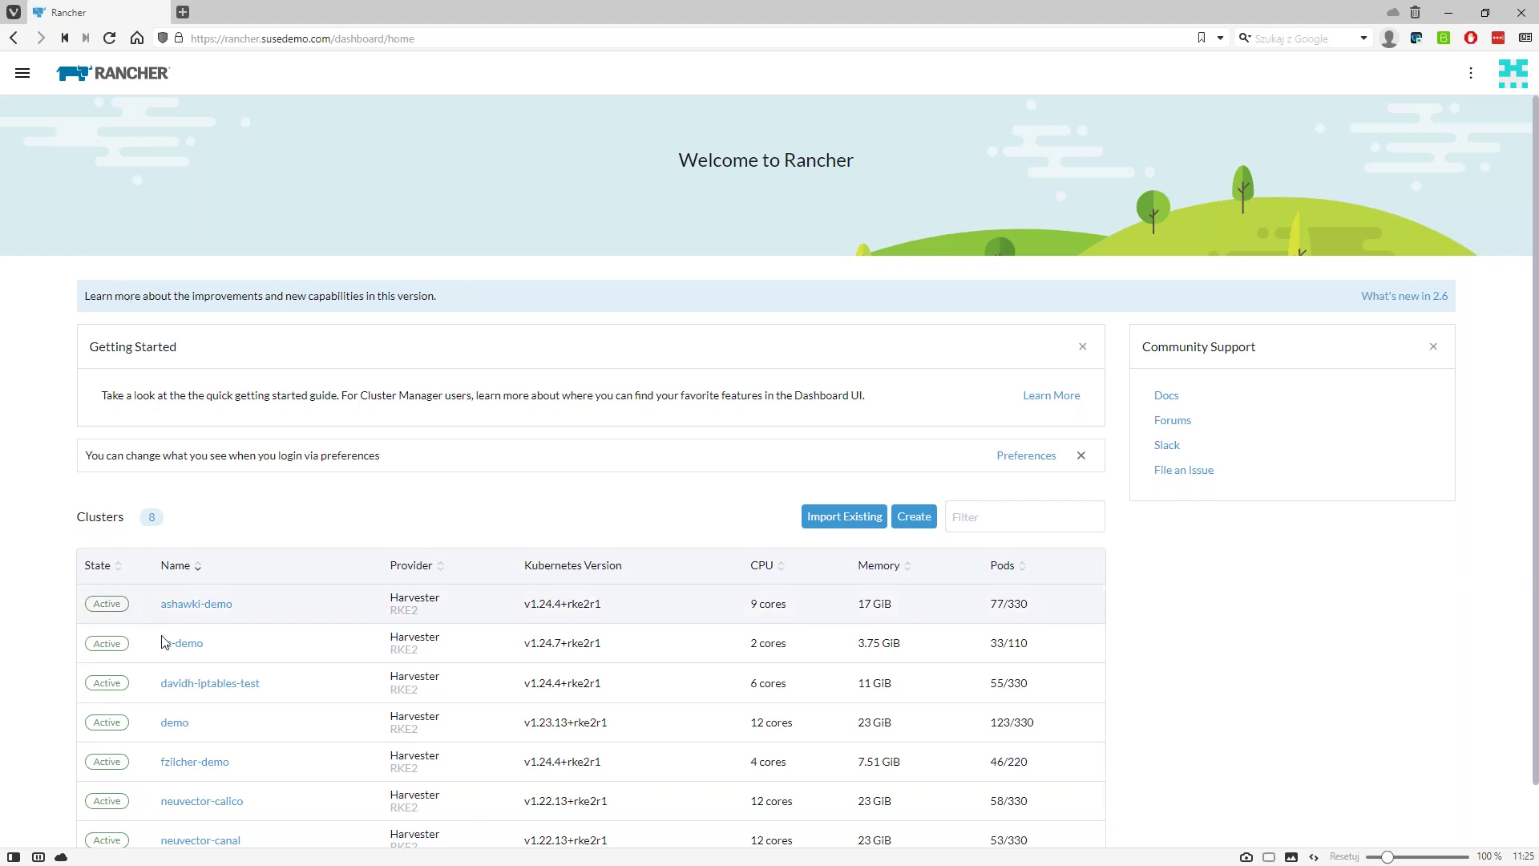
# Open the NeuVector security console of the demo cluster and view its dashboard
pyautogui.click(167, 727)
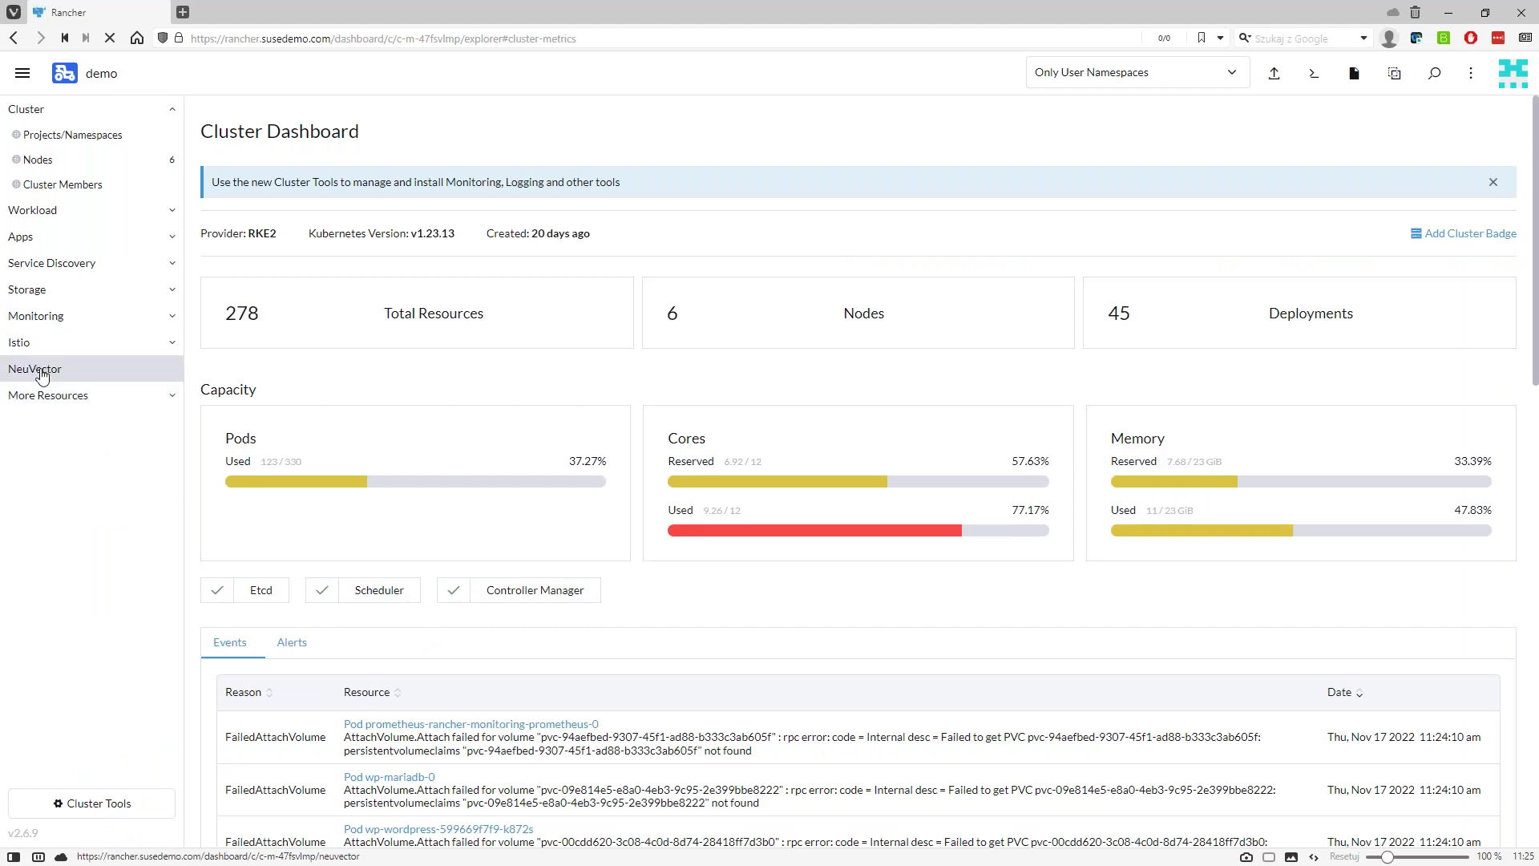
pyautogui.click(42, 370)
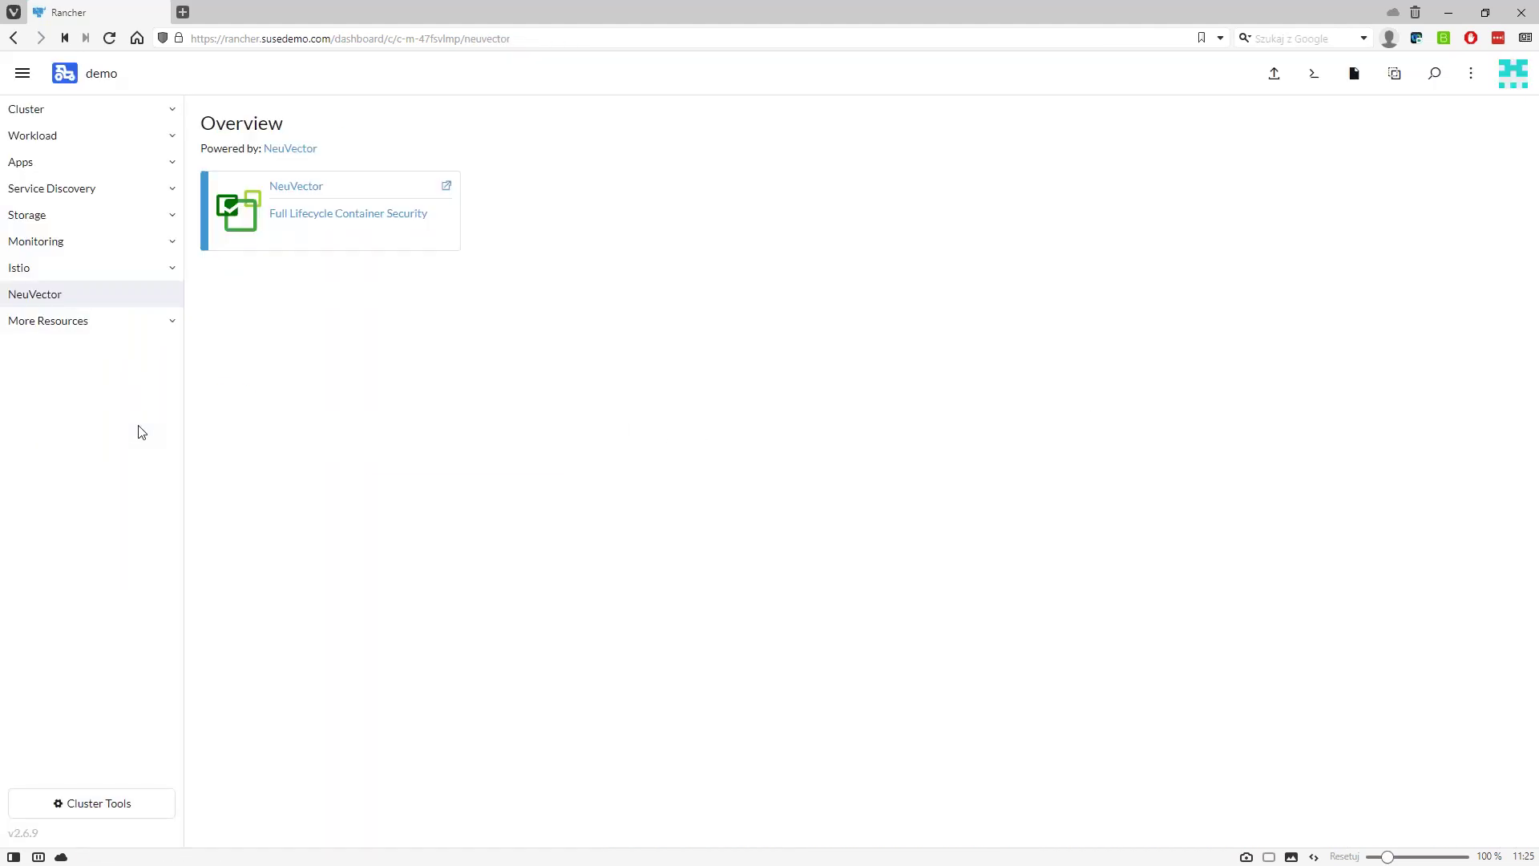
pyautogui.click(337, 224)
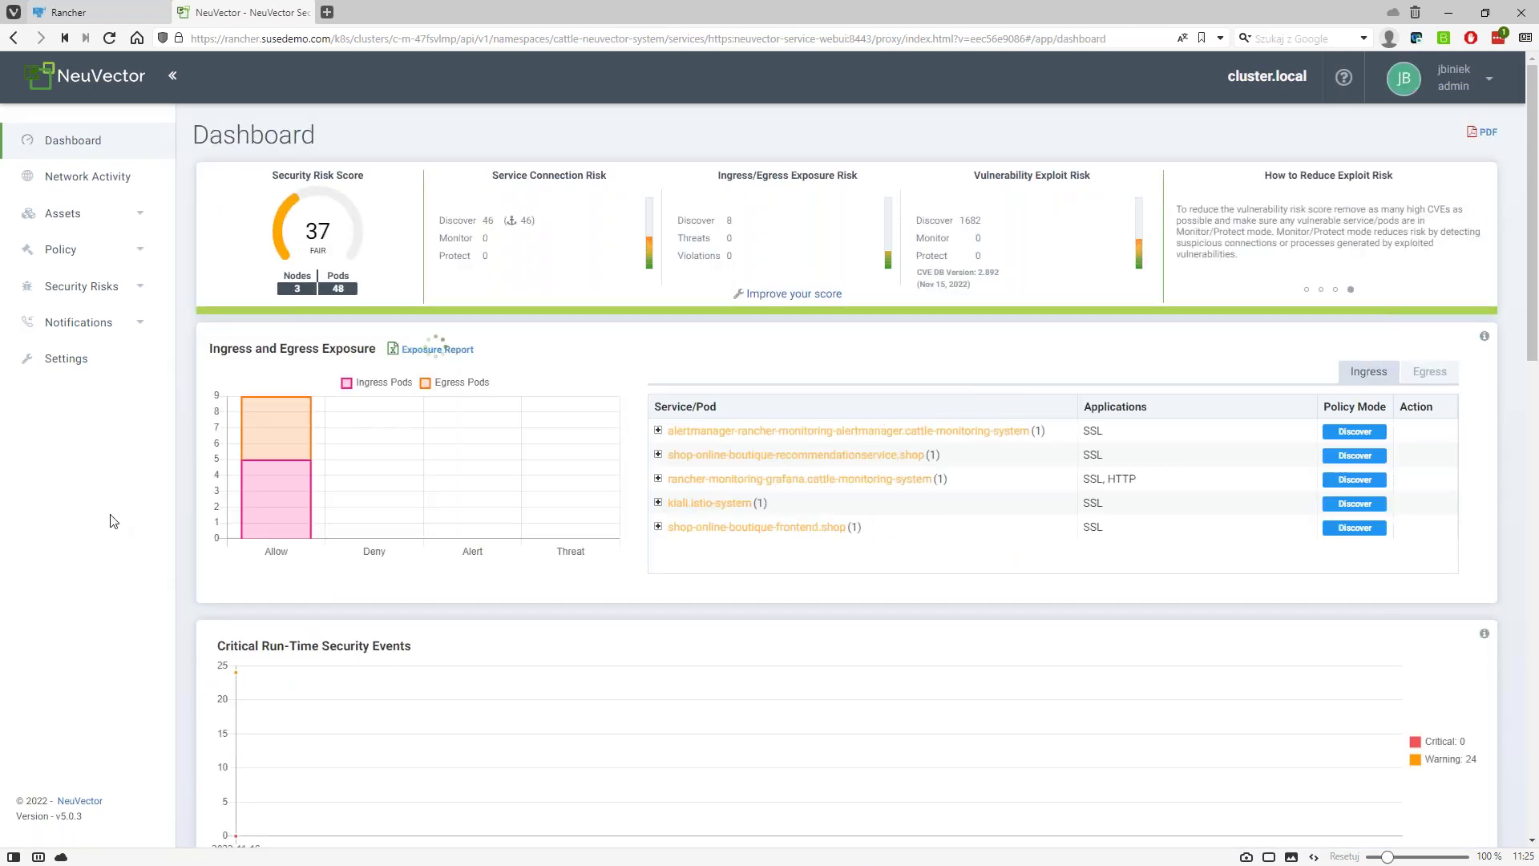
pyautogui.moveTo(273, 433)
pyautogui.moveTo(672, 296)
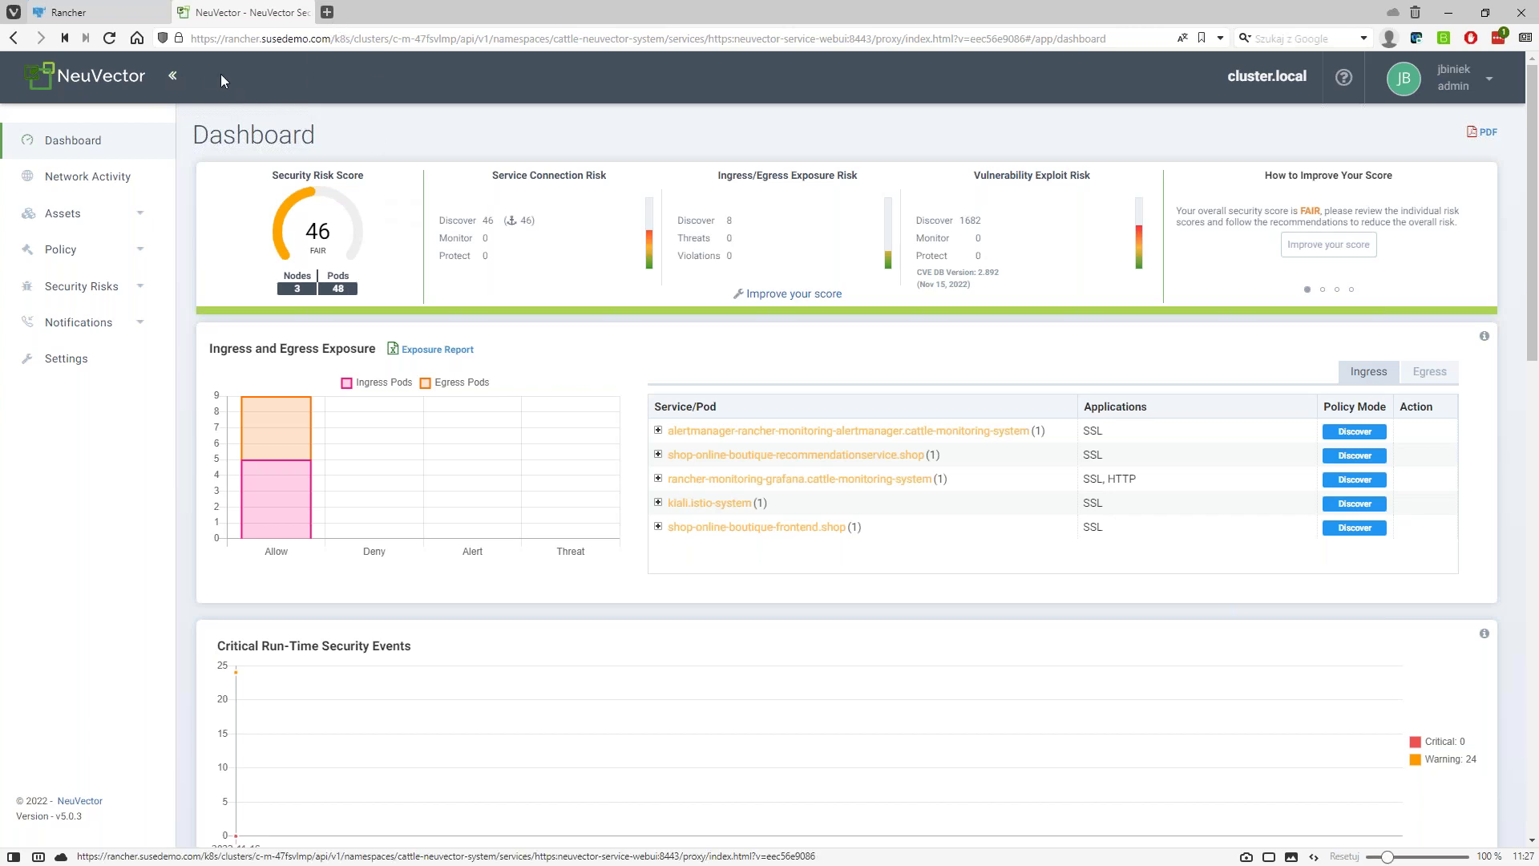
# Switch to Rancher, view the NeuVector chart among the cluster's app charts, and return to the NeuVector dashboard
pyautogui.moveTo(74, 4)
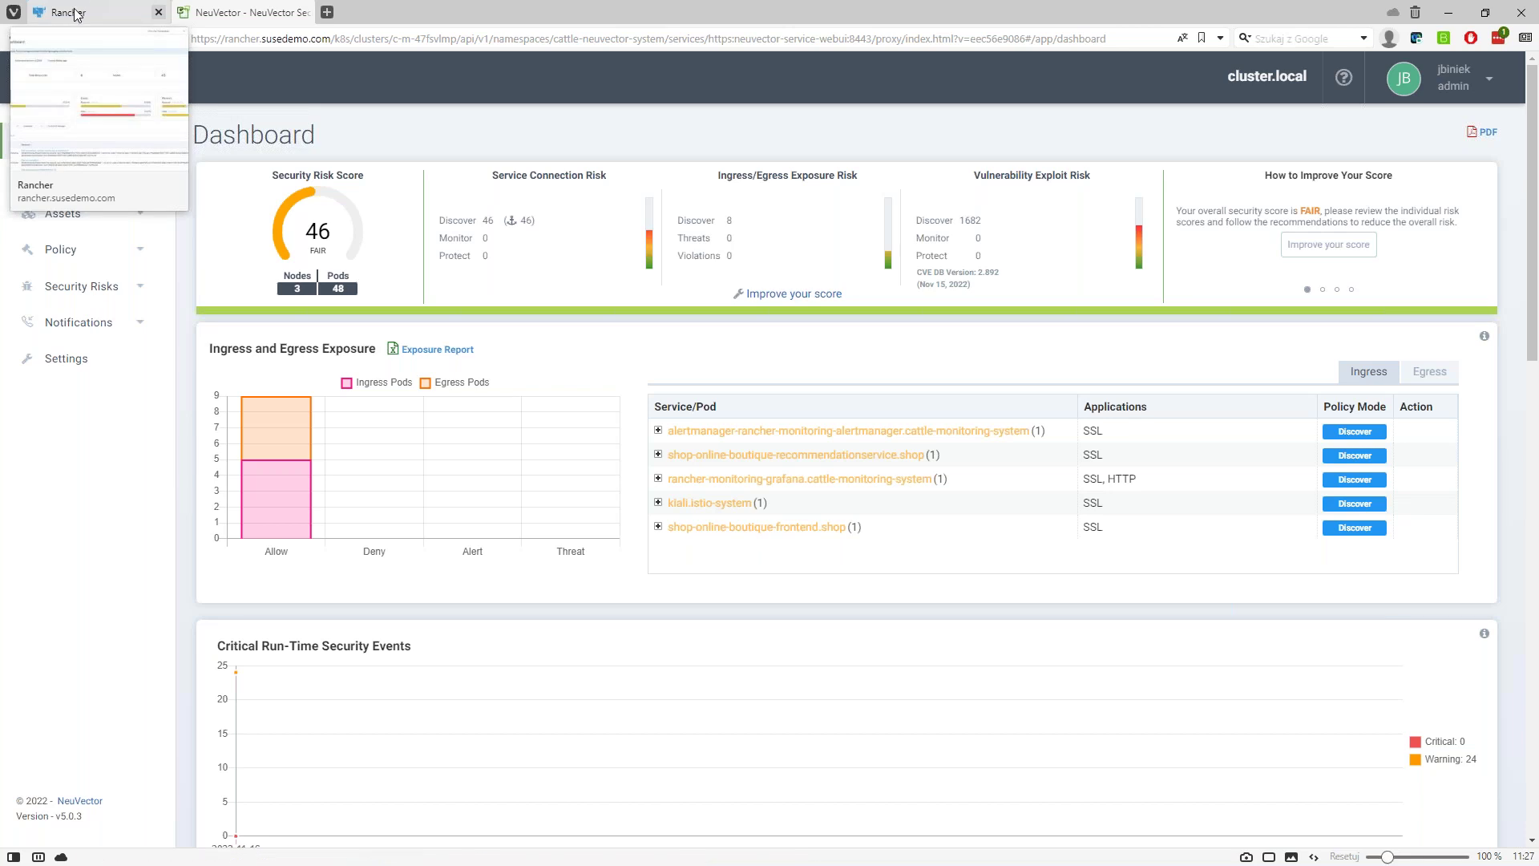
pyautogui.click(74, 14)
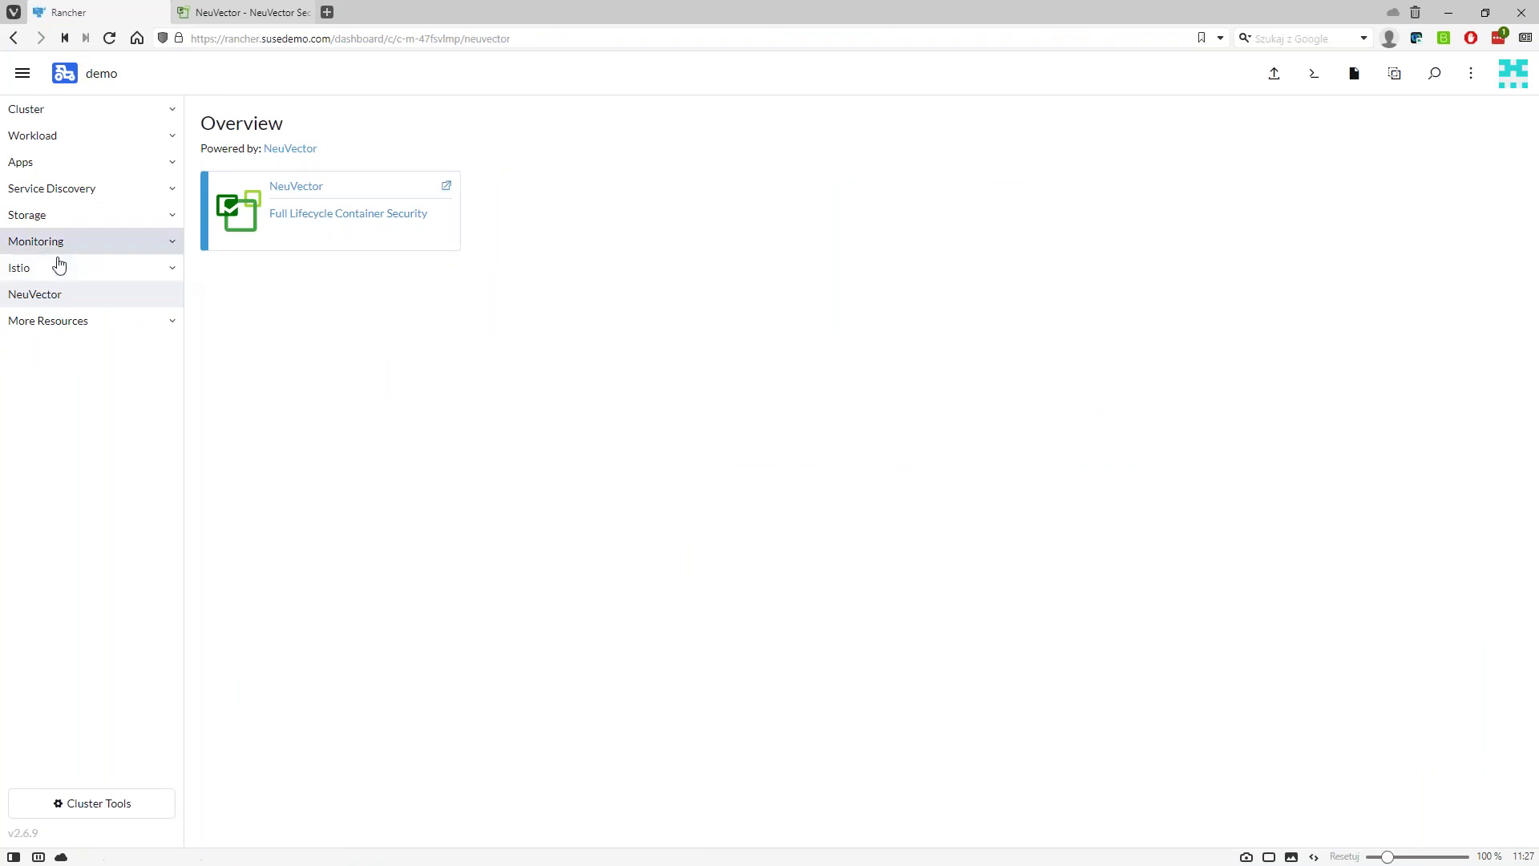
pyautogui.click(171, 162)
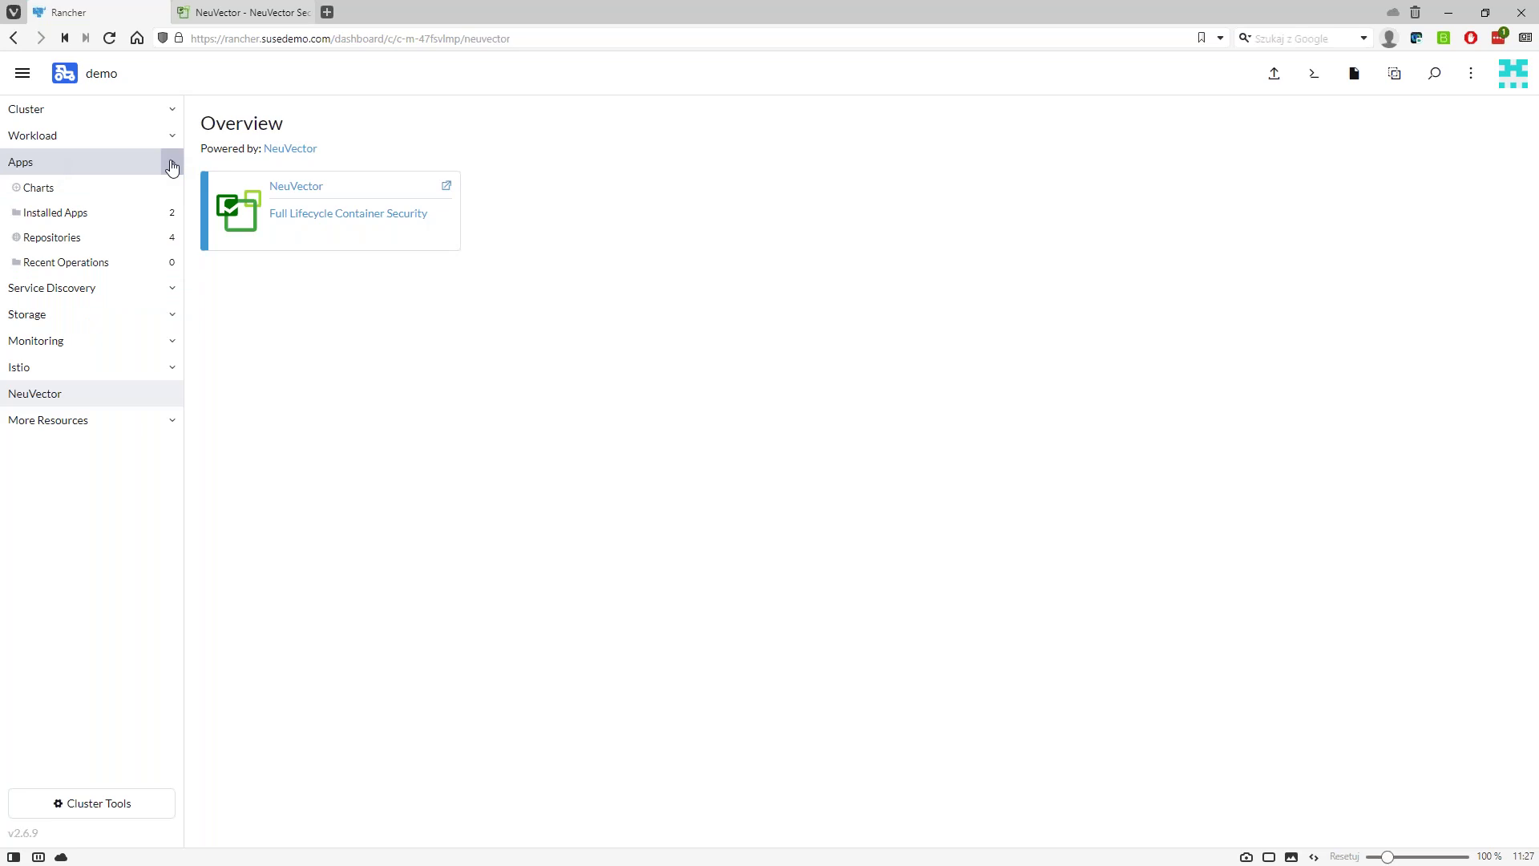
pyautogui.click(60, 201)
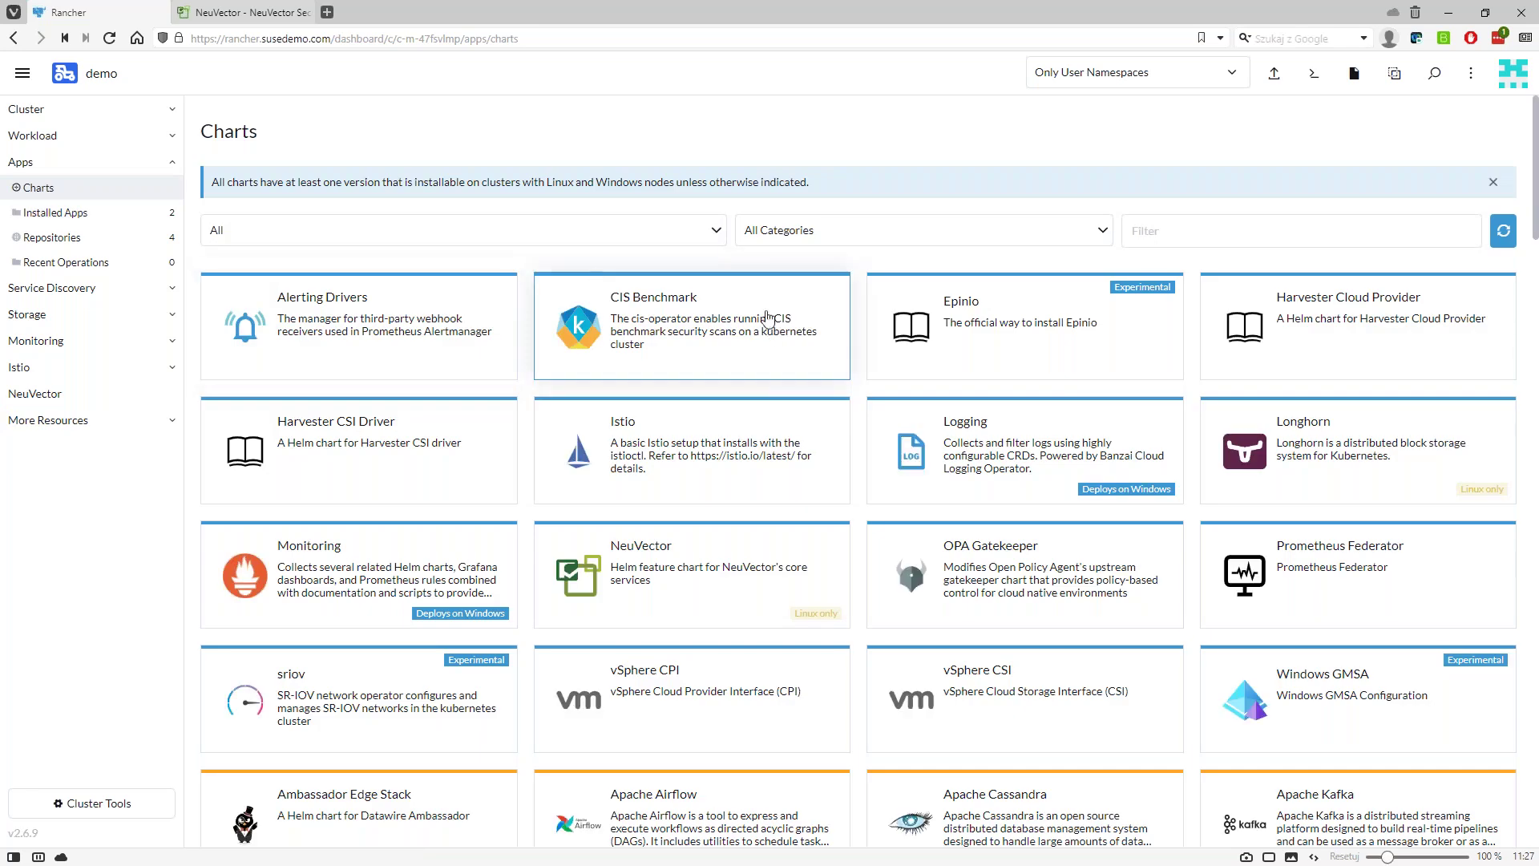
pyautogui.click(647, 563)
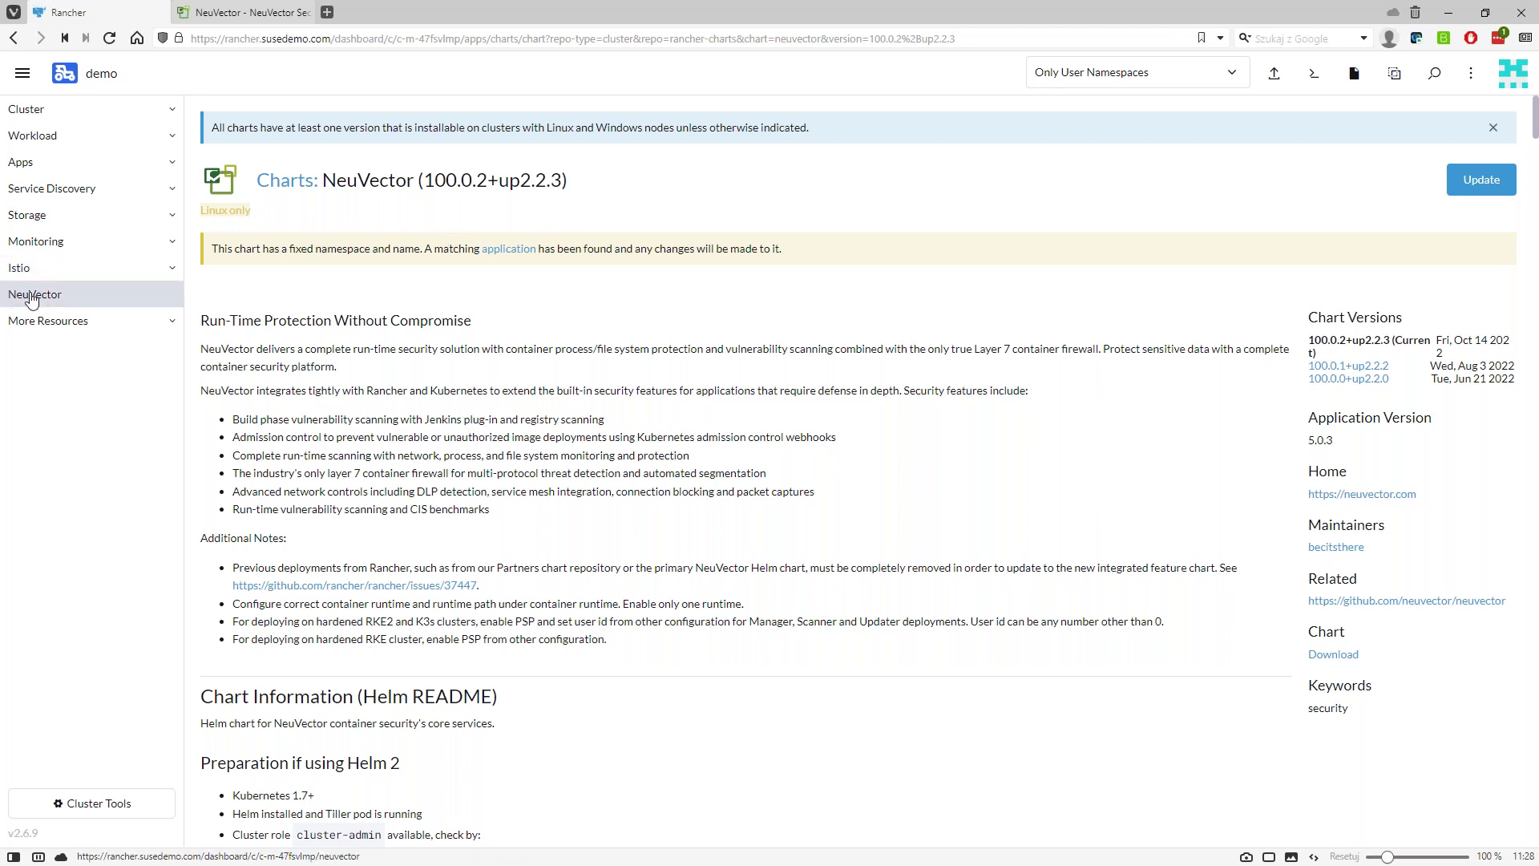
pyautogui.click(92, 298)
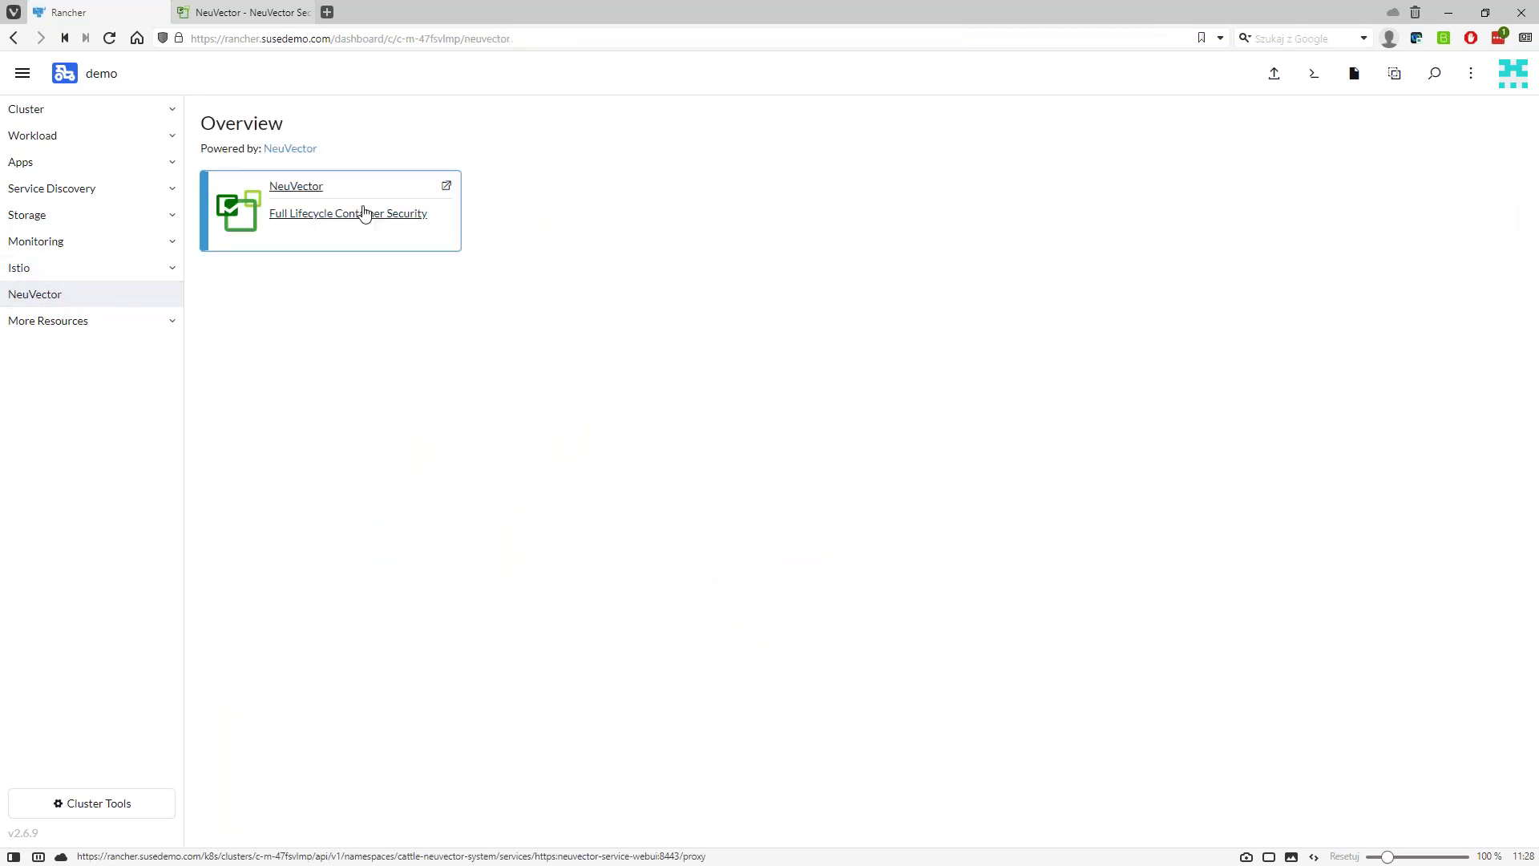
pyautogui.click(237, 15)
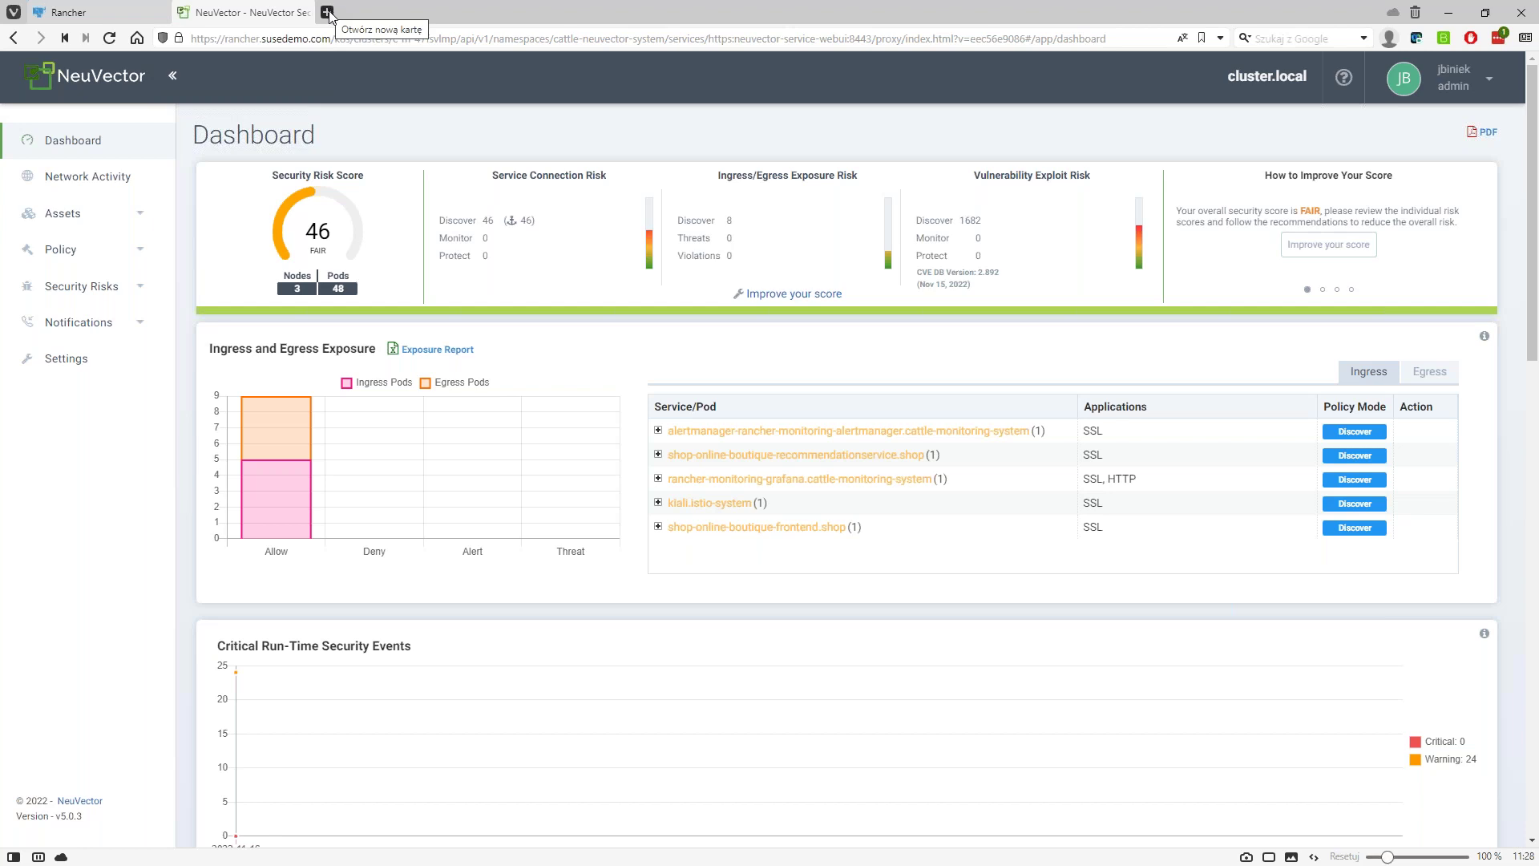
# Search for "neuvector install" in a new browser tab and open the neuvector/neuvector-helm GitHub repository
pyautogui.click(328, 13)
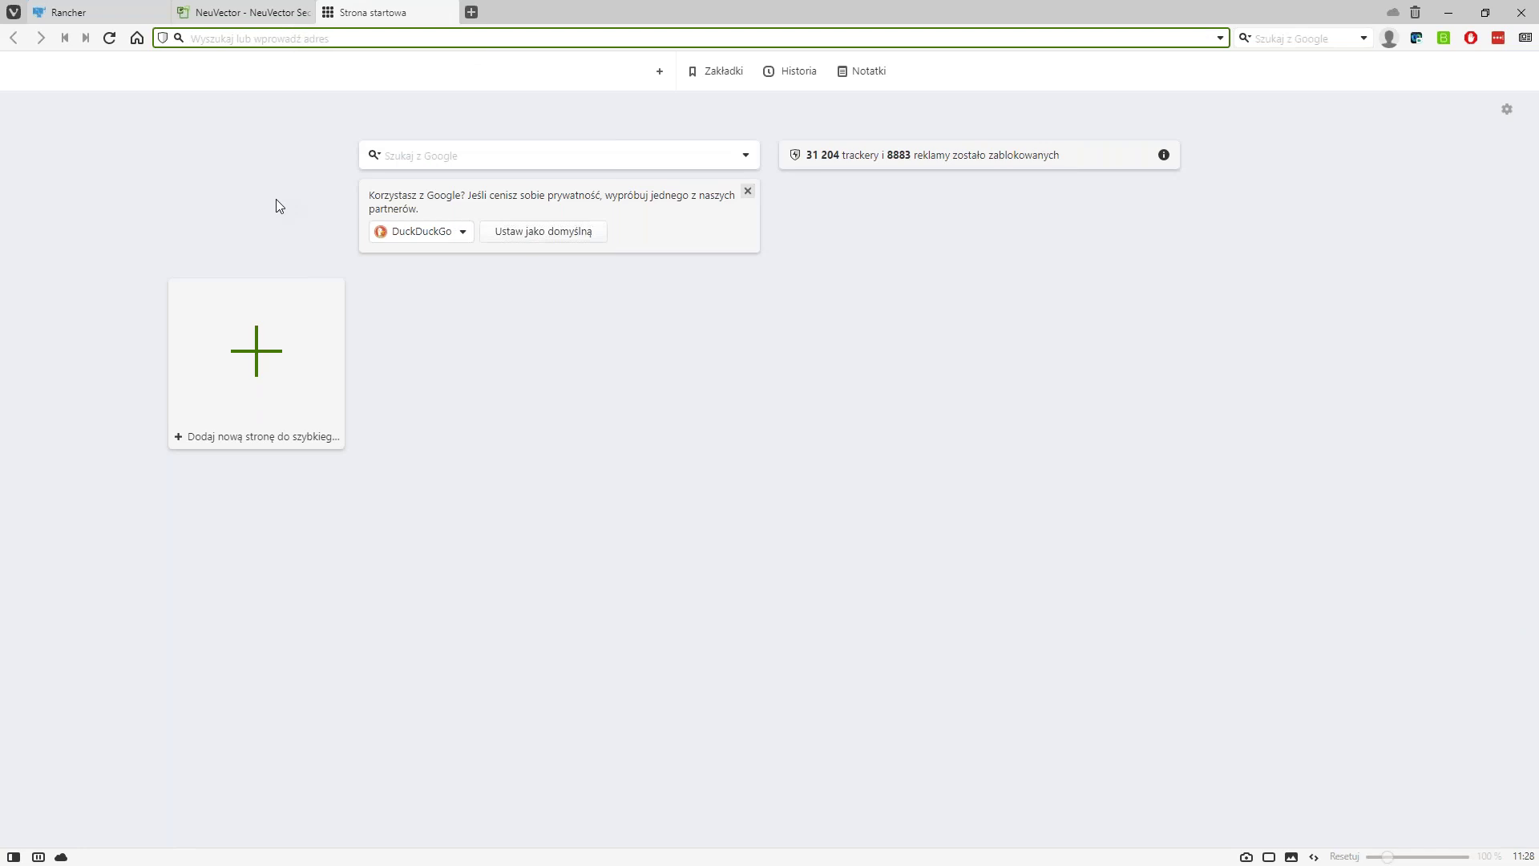
pyautogui.write('neuvector ')
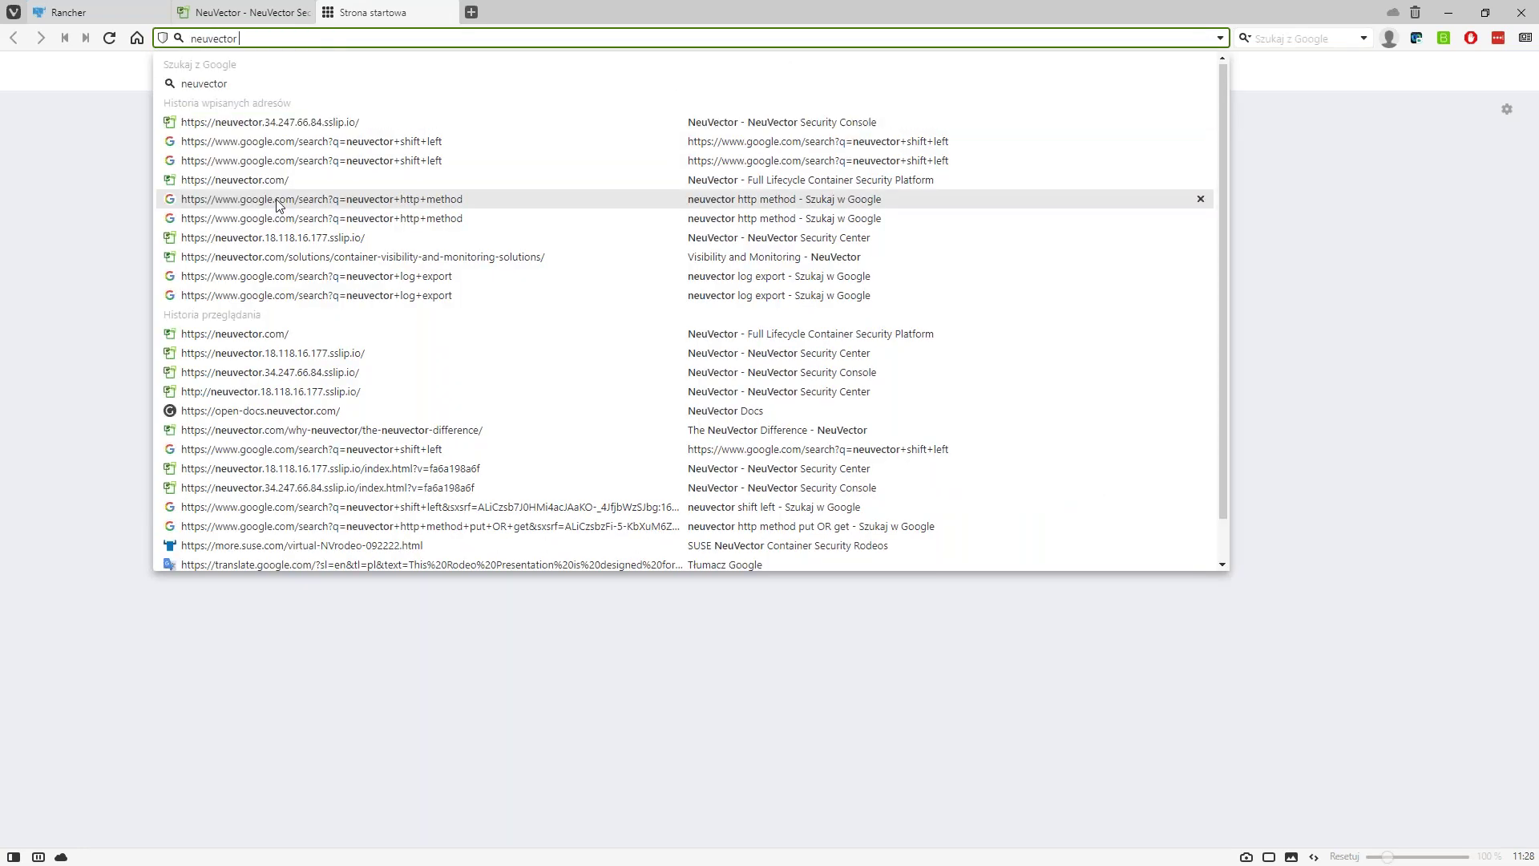
pyautogui.write('install')
pyautogui.press('Return')
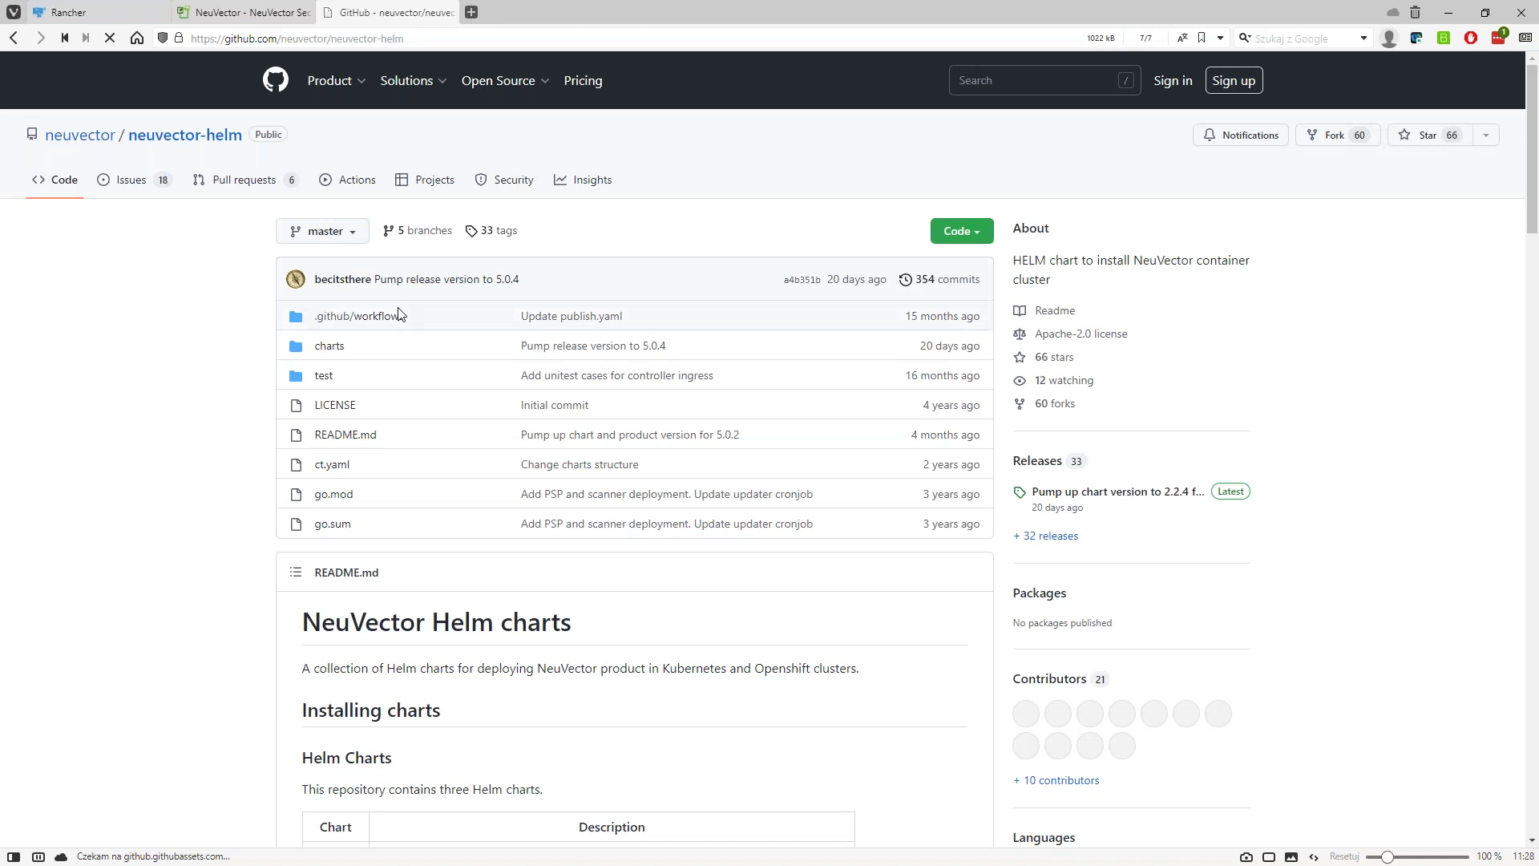
# Read the README's Helm chart list, the commands for adding the chart repo, and the versioning section
pyautogui.scroll(-3, 295, 701)
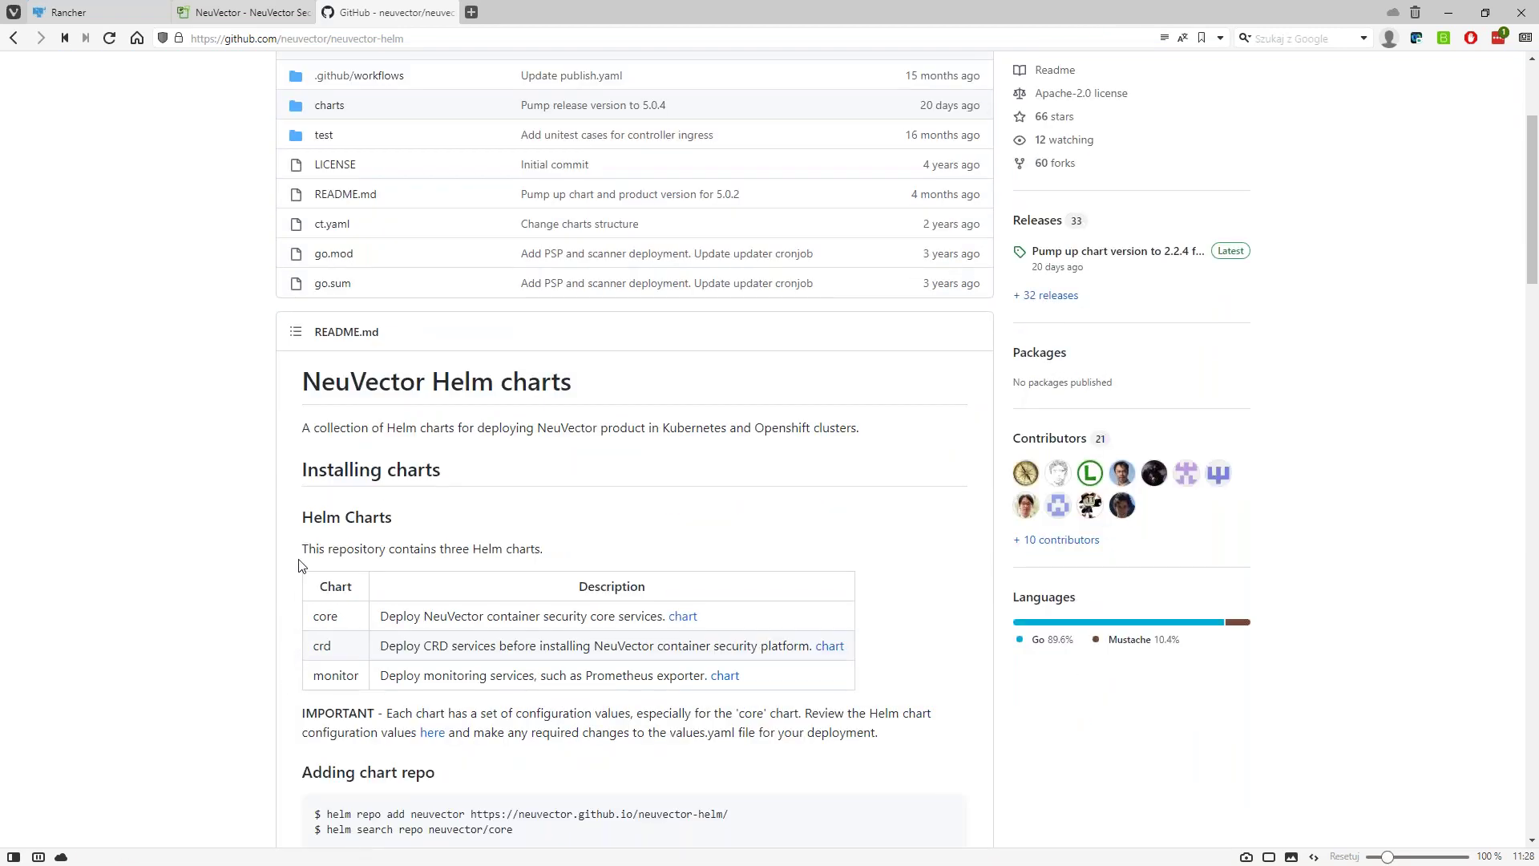
pyautogui.scroll(-5, 299, 566)
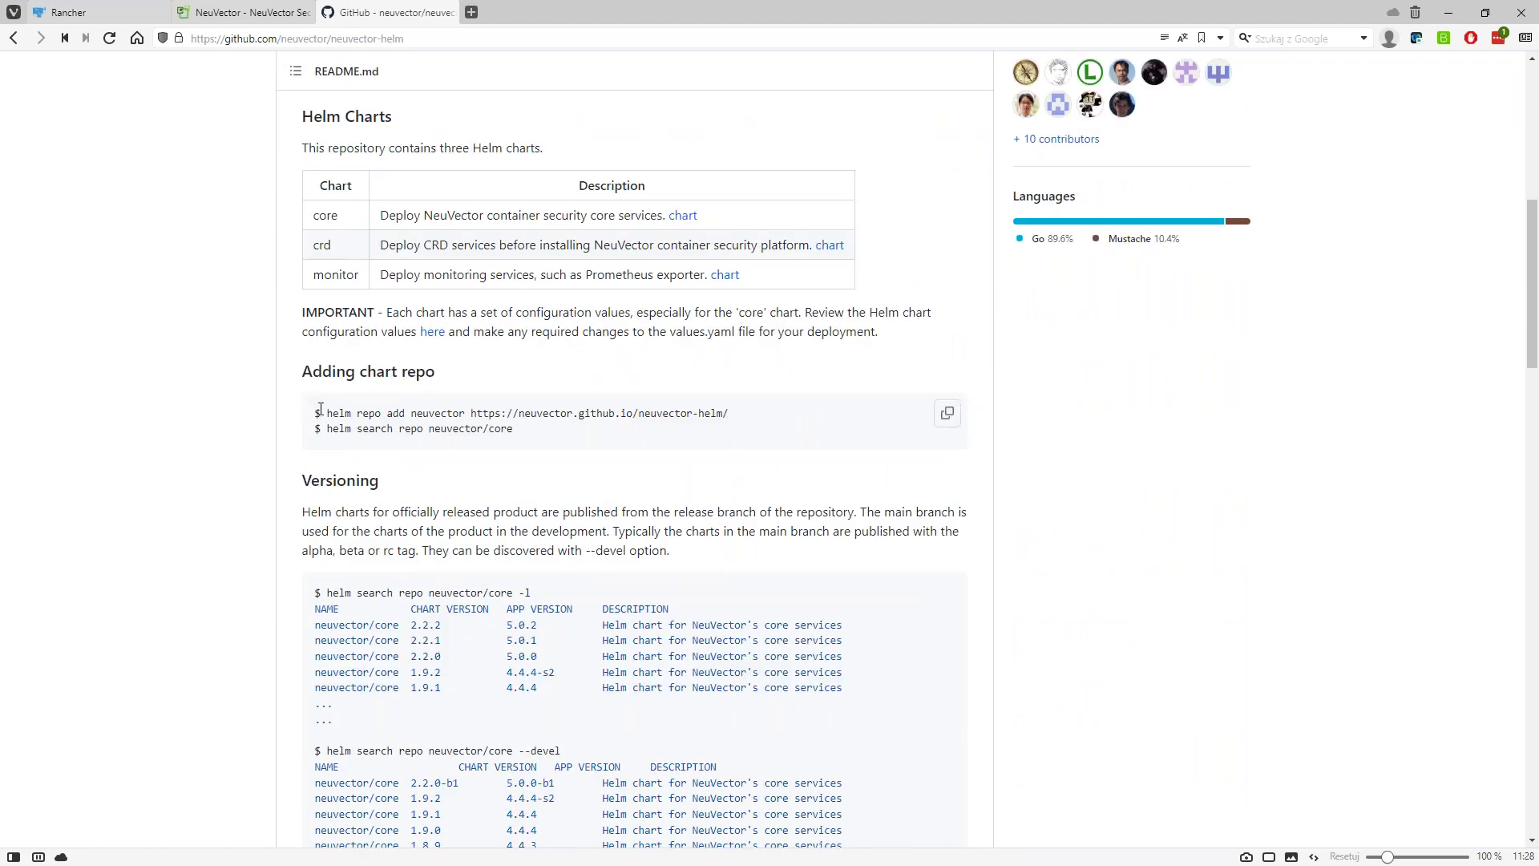
pyautogui.moveTo(333, 413); pyautogui.dragTo(514, 430)
pyautogui.click(489, 430)
pyautogui.doubleClick(501, 431)
pyautogui.click(335, 407)
pyautogui.scroll(-3, 316, 639)
pyautogui.scroll(-5, 378, 706)
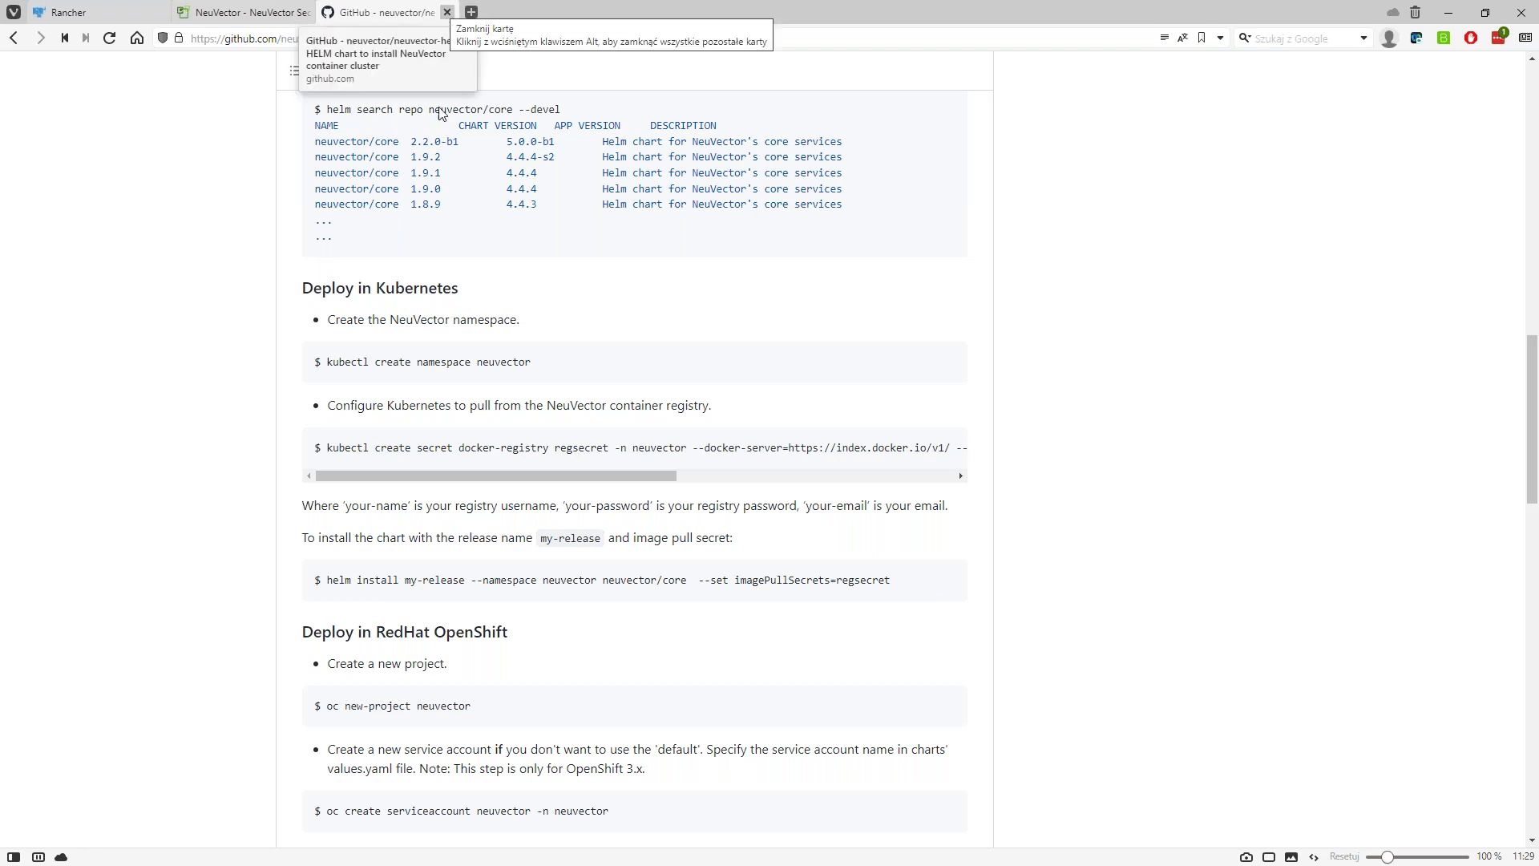
# Read the Deploy in Kubernetes instructions in the README and close the GitHub tab
pyautogui.scroll(-2, 420, 446)
pyautogui.moveTo(523, 476); pyautogui.dragTo(353, 473)
pyautogui.click(522, 513)
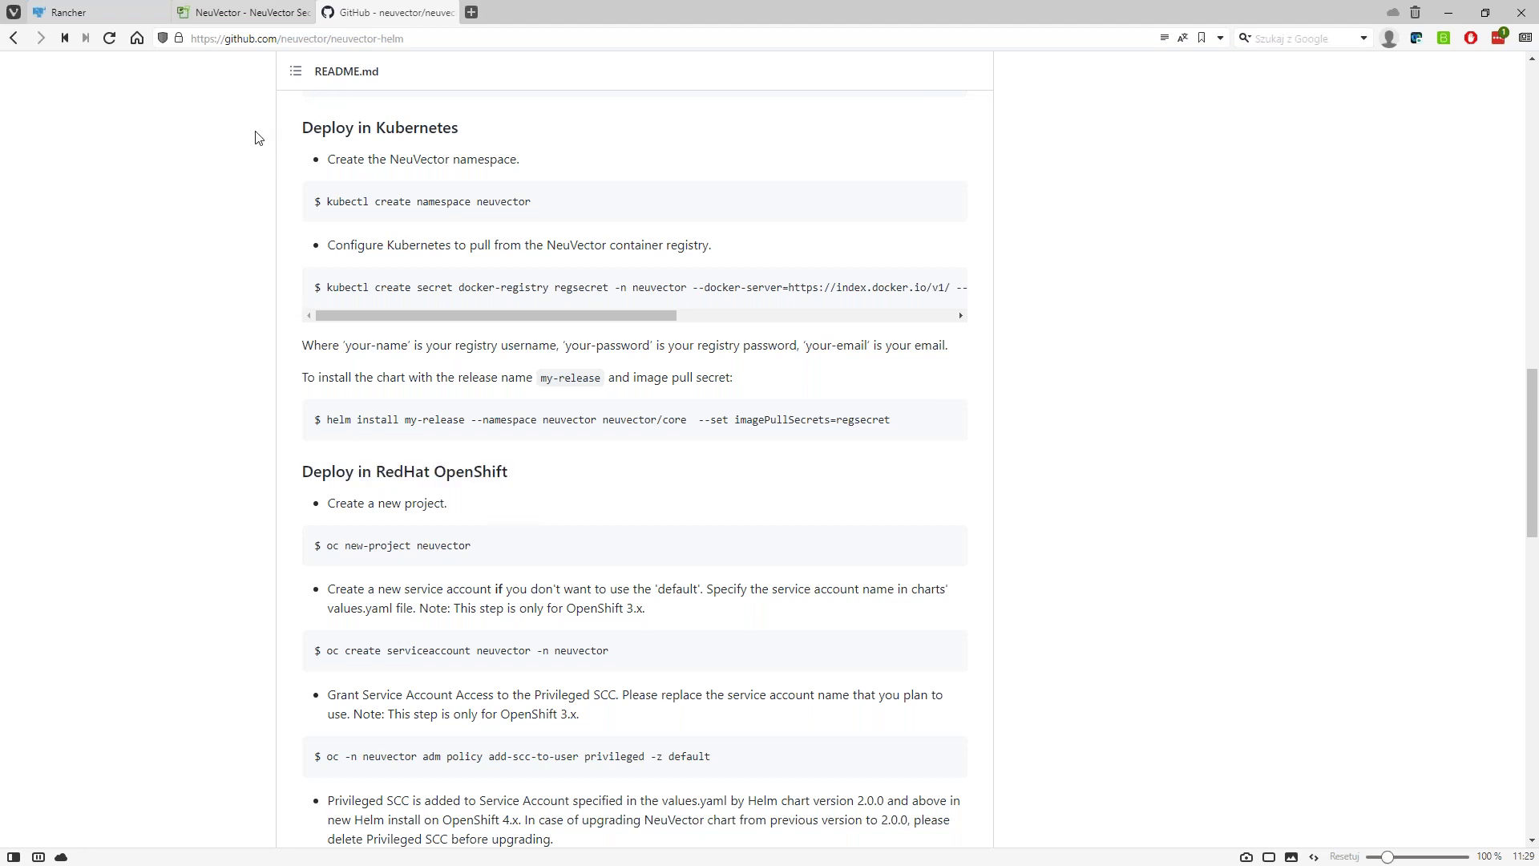
pyautogui.click(447, 13)
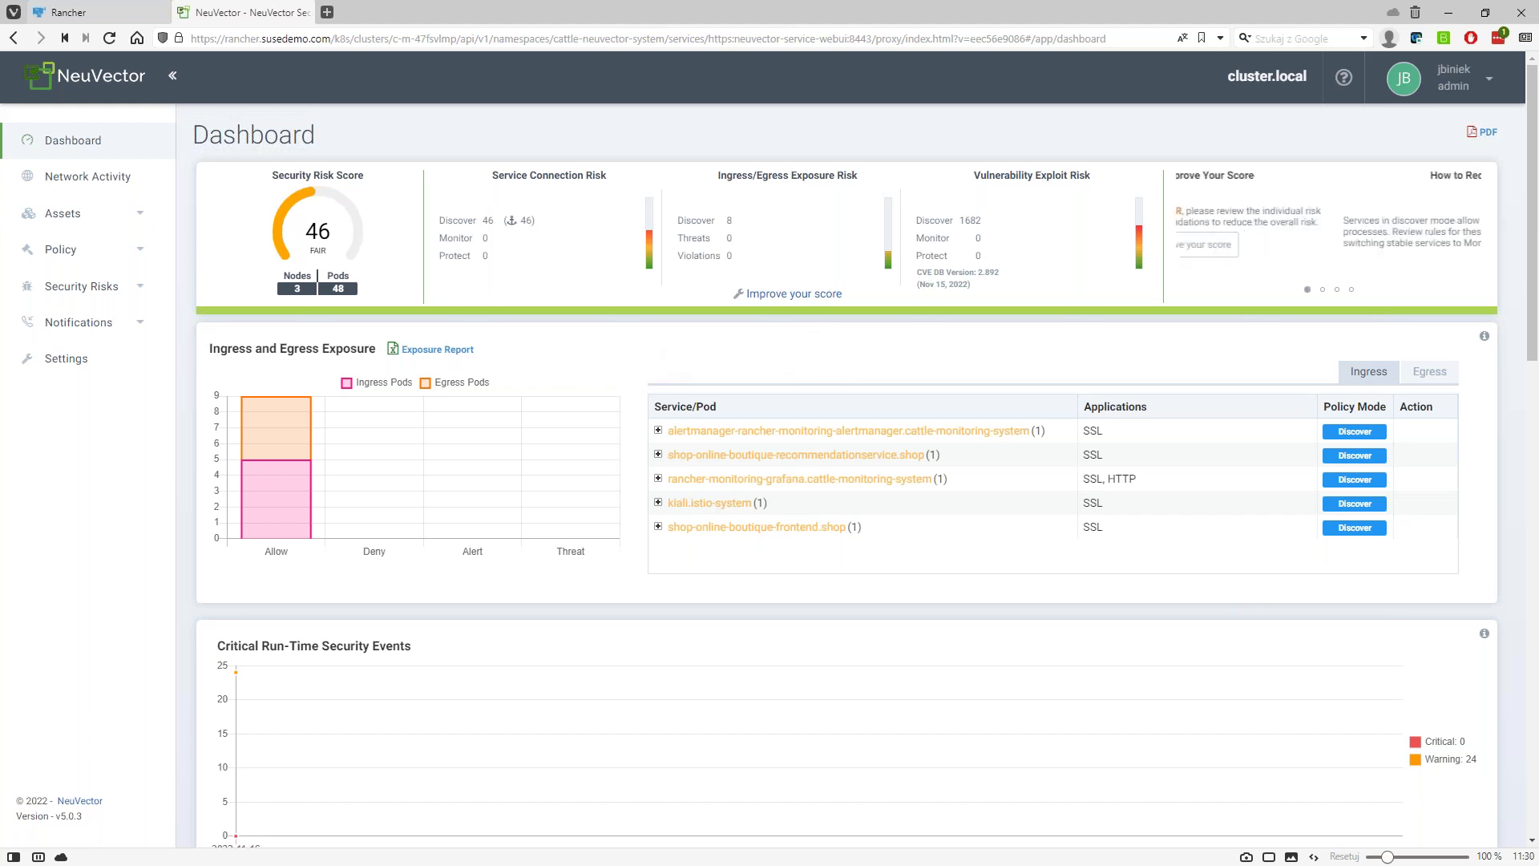
# In the Nodes assets, switch Auto Scan off and back on to rescan the nodes, and check their scan status
pyautogui.click(141, 214)
pyautogui.click(68, 287)
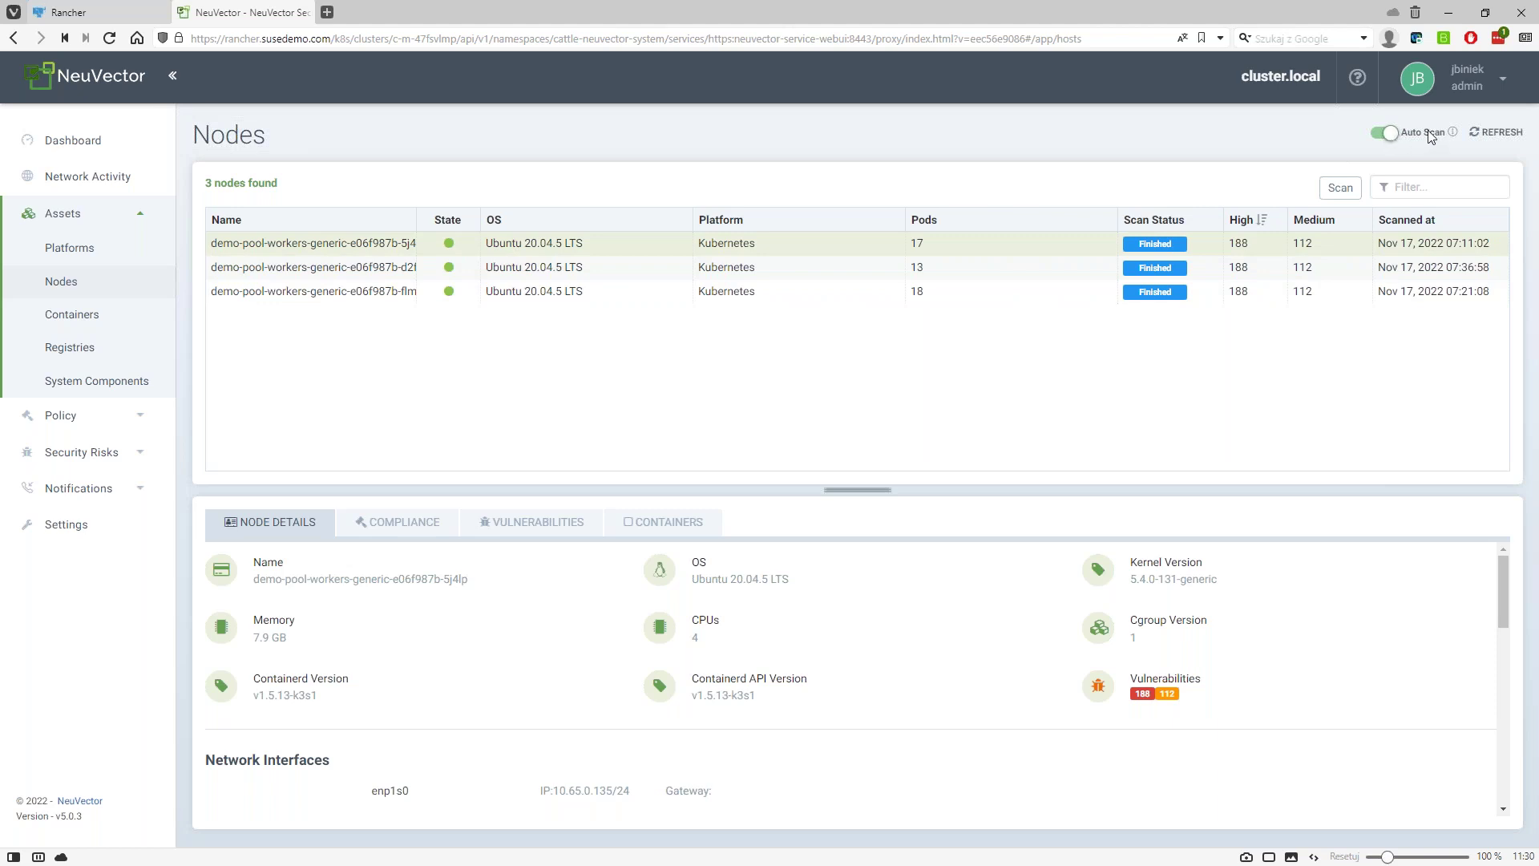
pyautogui.click(1377, 138)
pyautogui.click(1375, 134)
pyautogui.click(1161, 241)
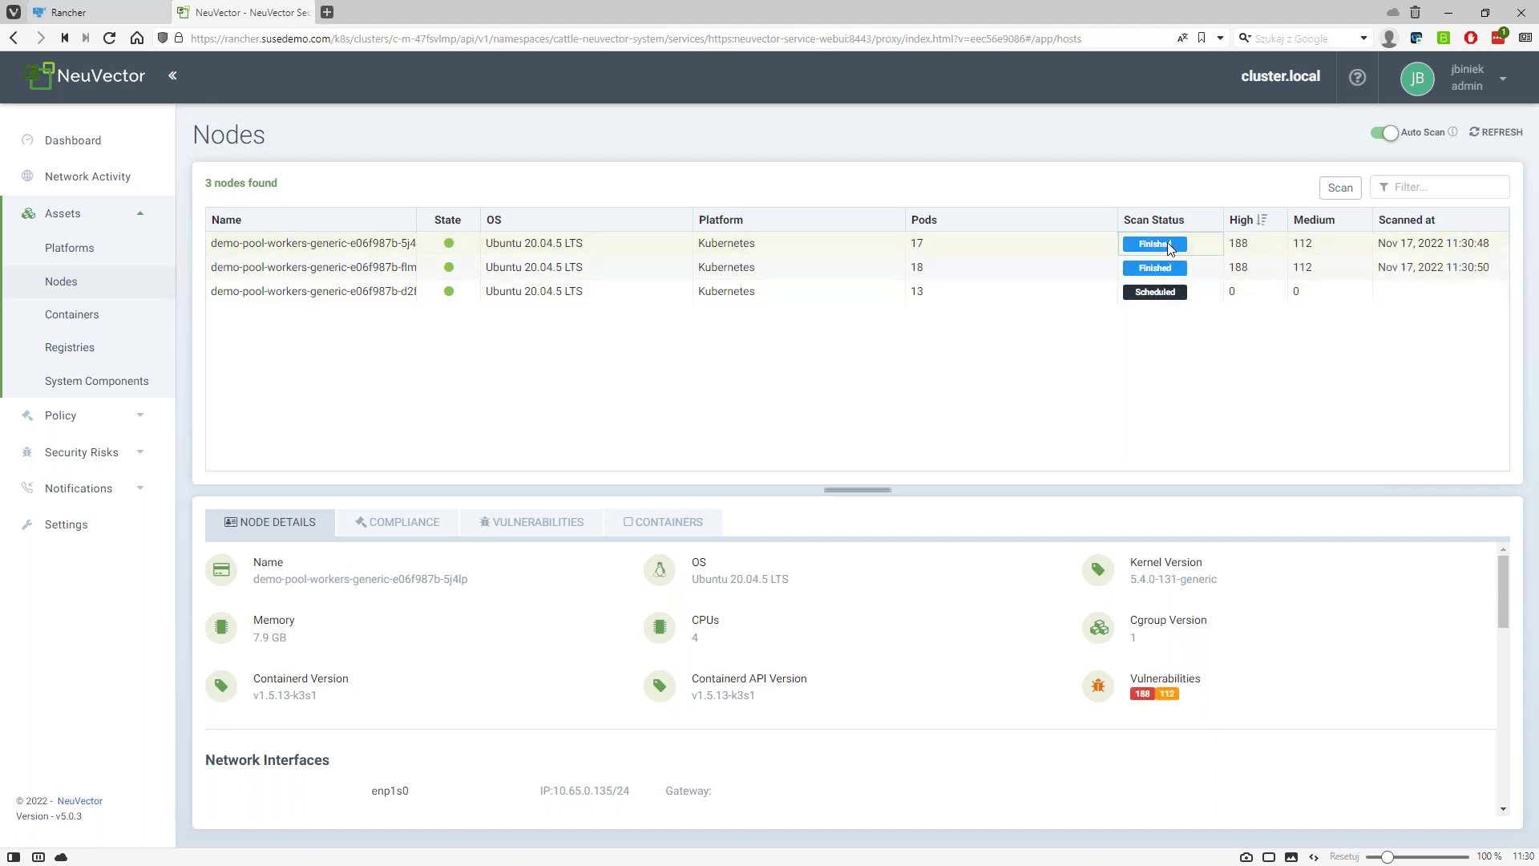
pyautogui.click(1181, 297)
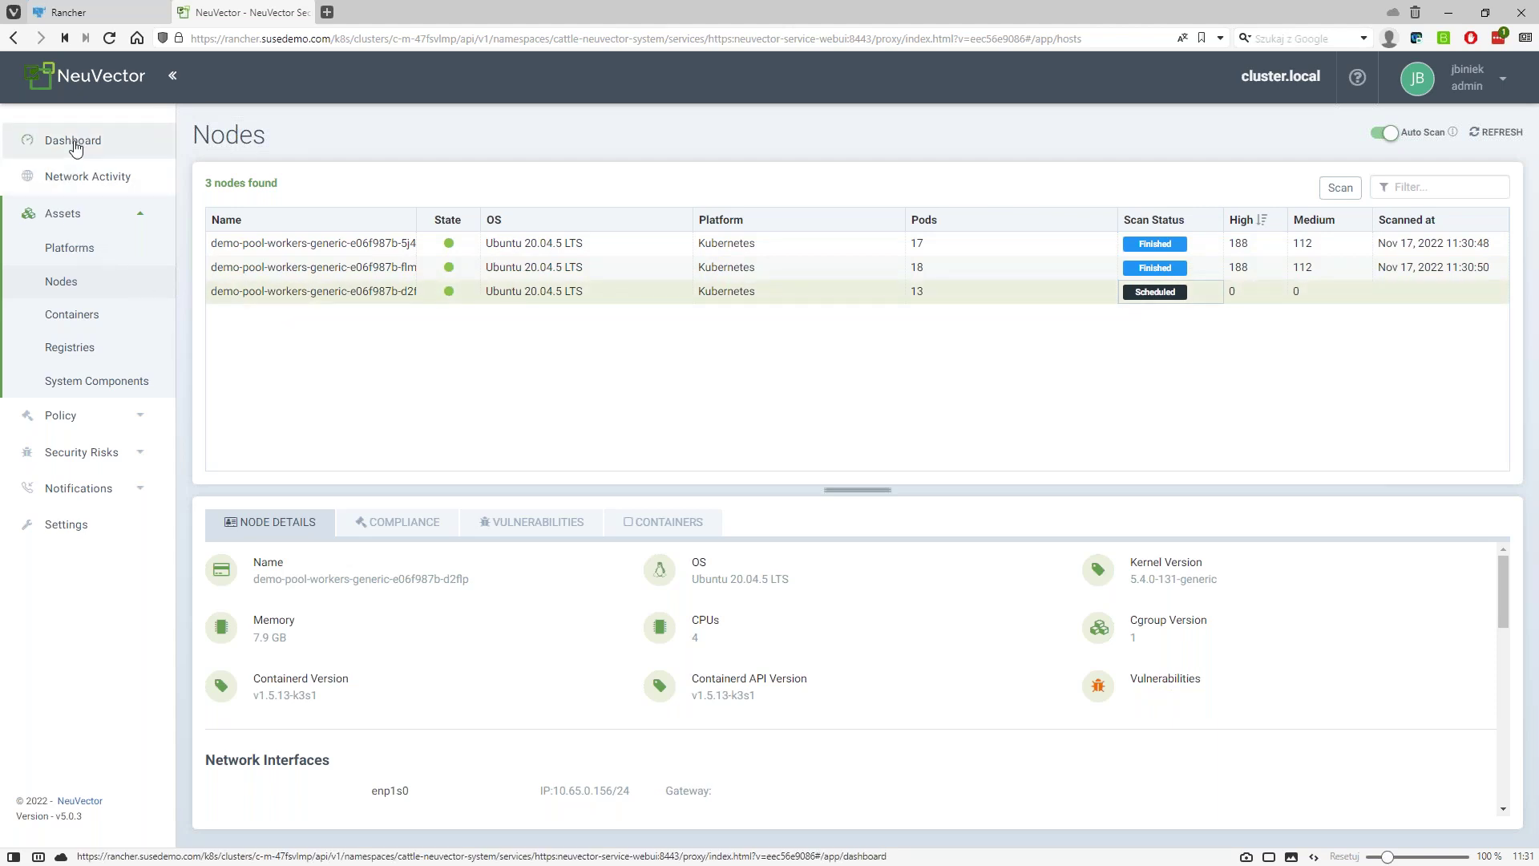
# Review the details, compliance checks and vulnerabilities of the first worker node
pyautogui.click(732, 248)
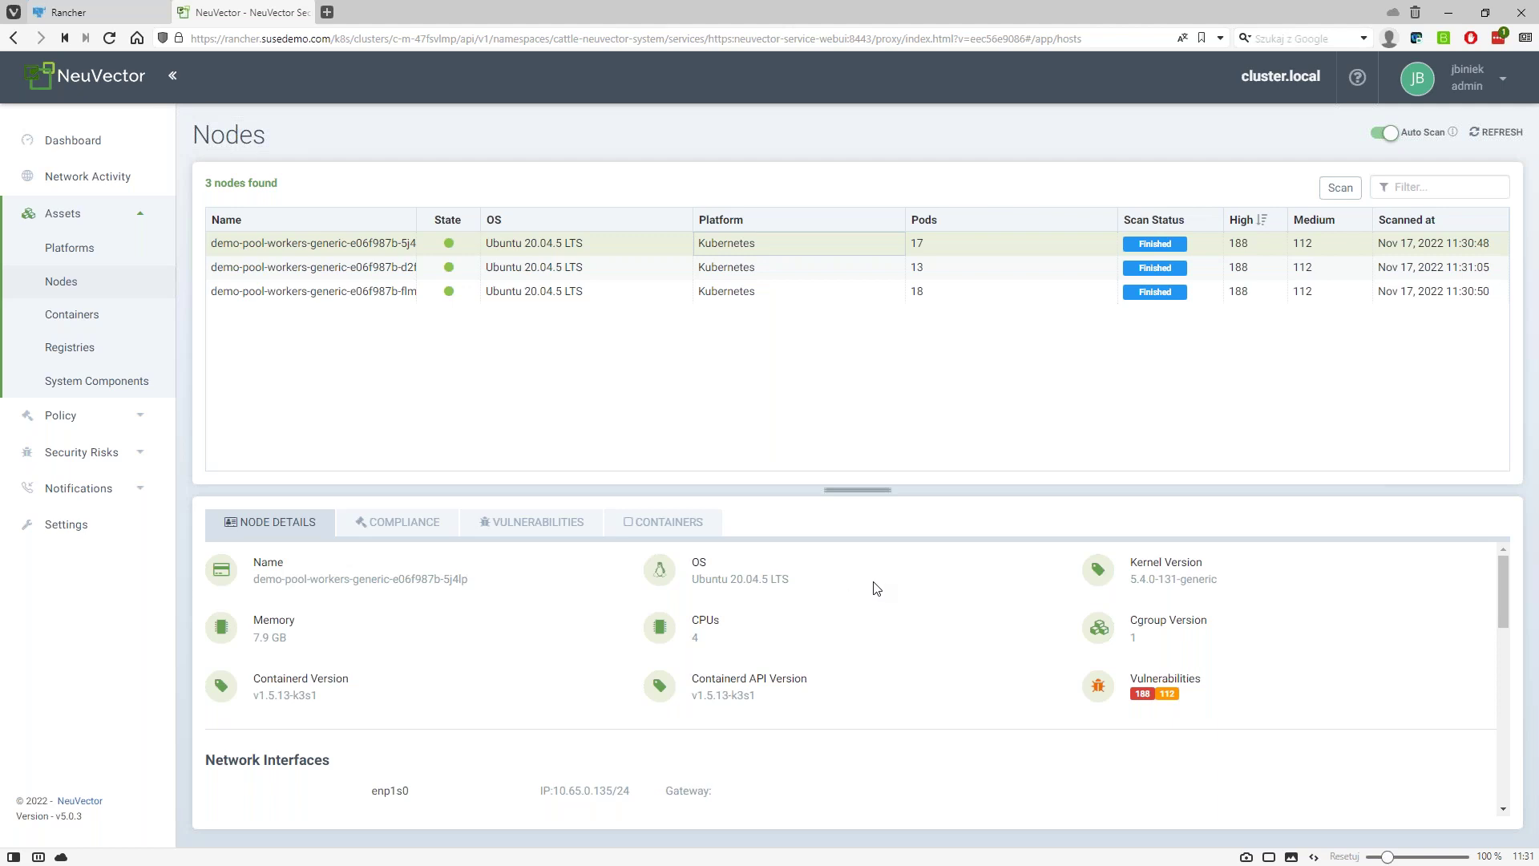
pyautogui.scroll(-1, 874, 685)
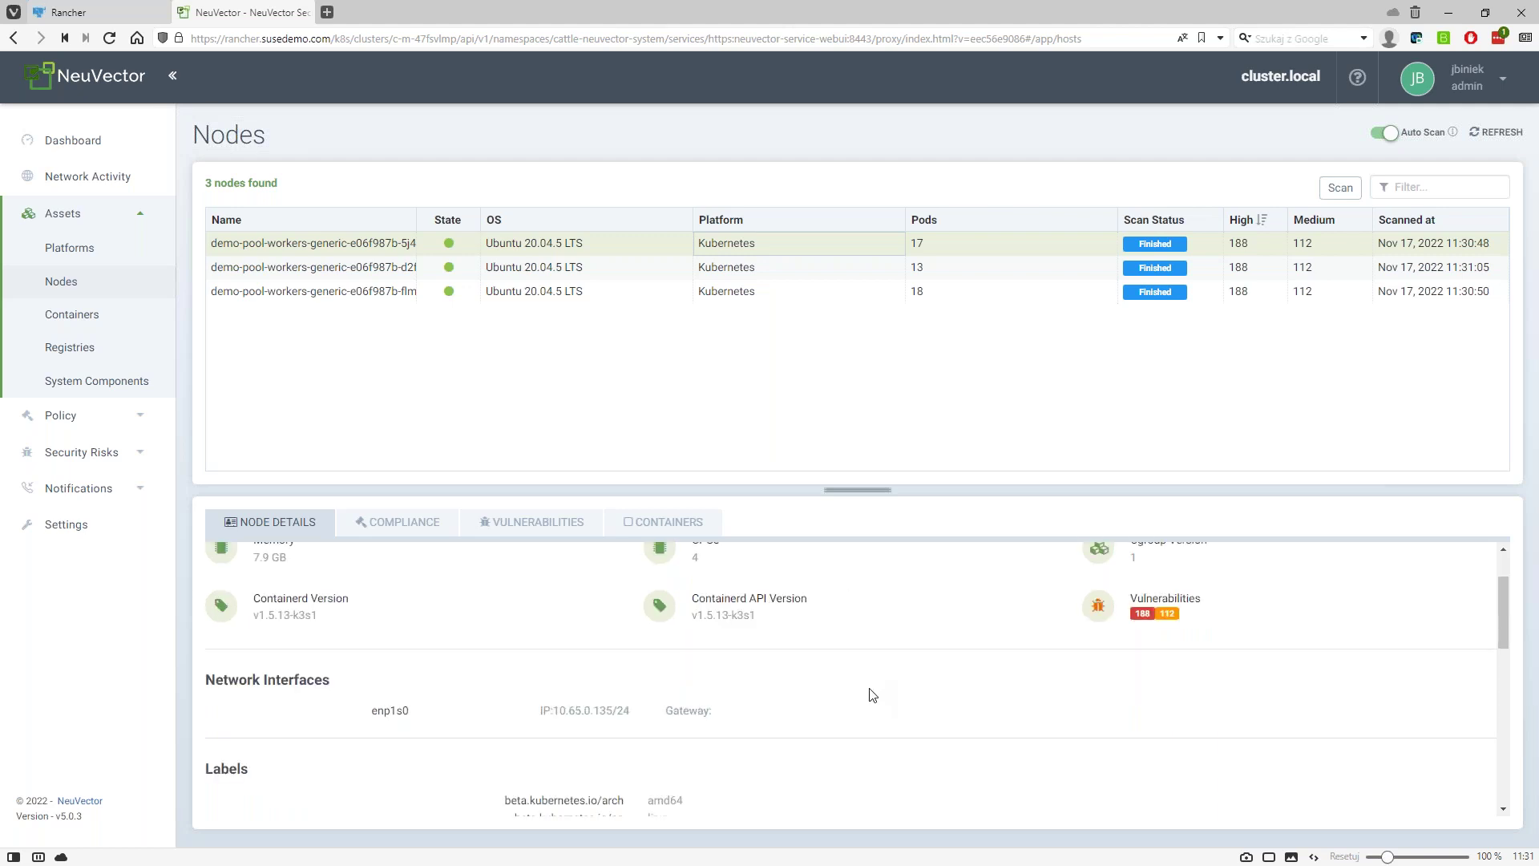
pyautogui.scroll(1, 873, 695)
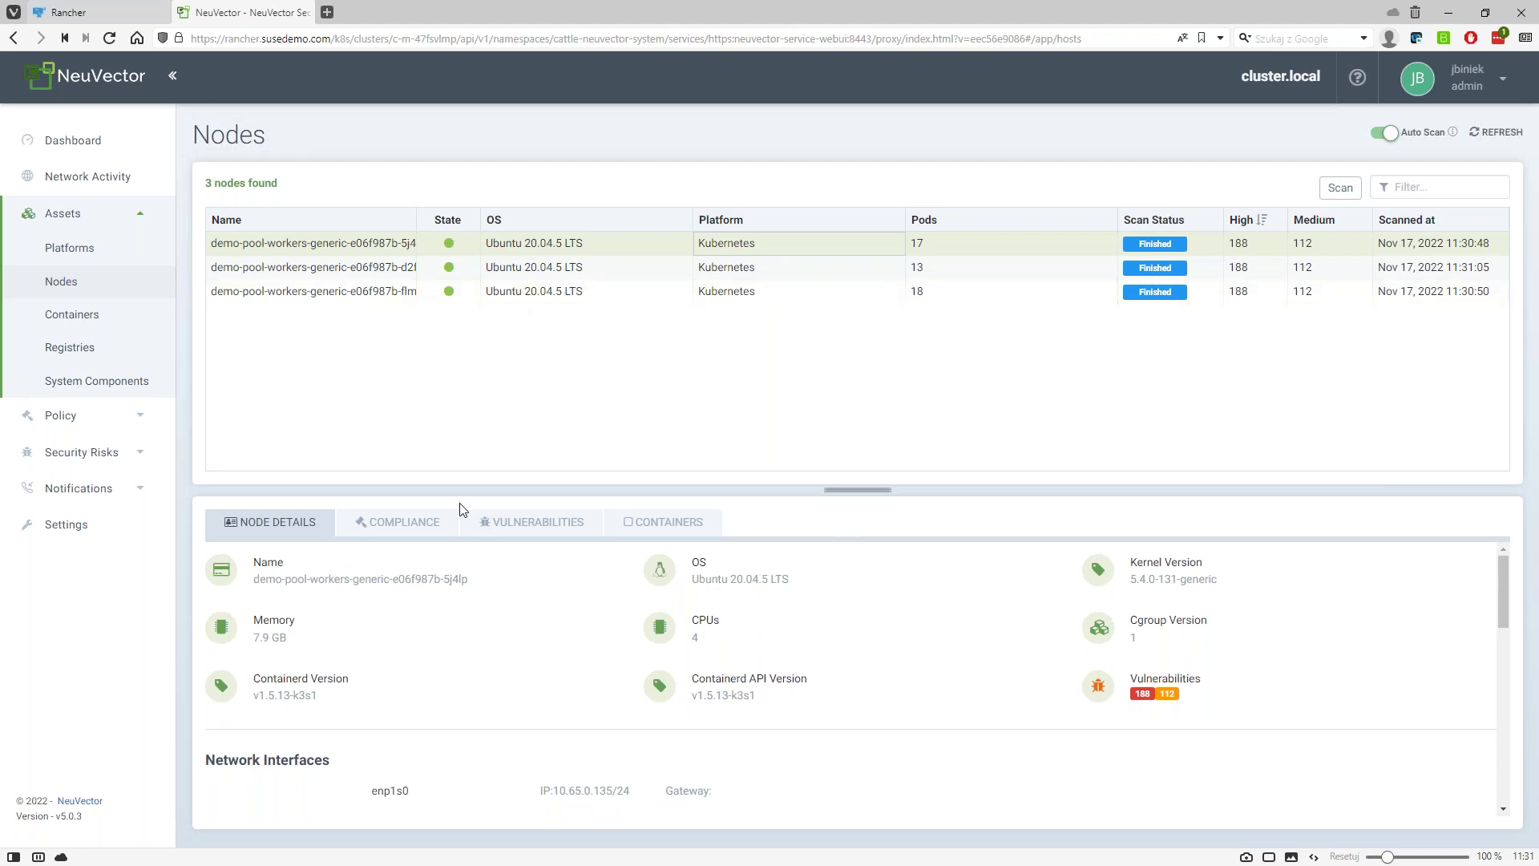
pyautogui.click(393, 539)
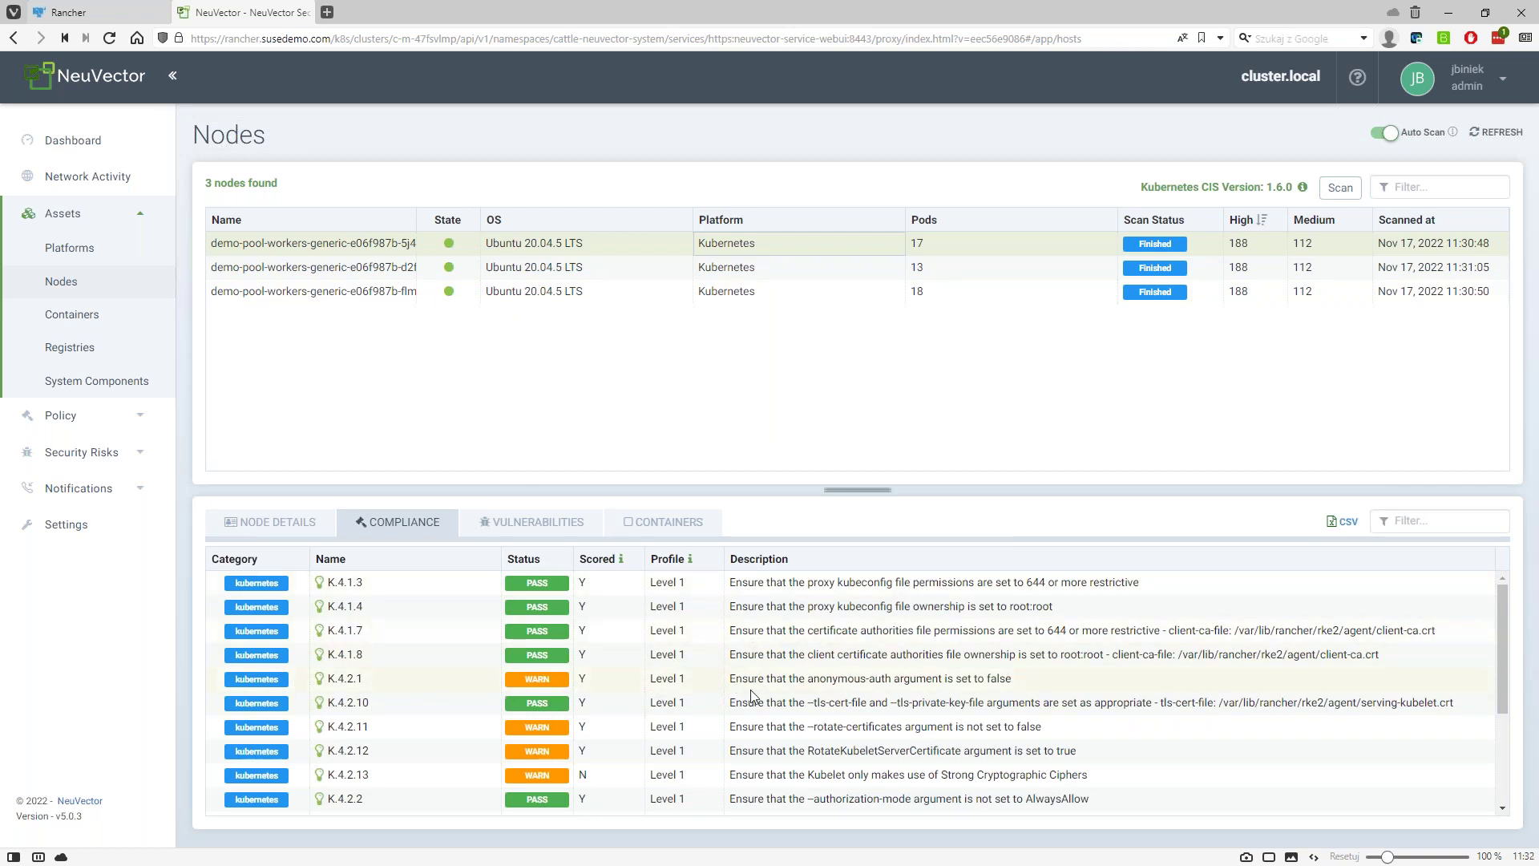
pyautogui.click(517, 533)
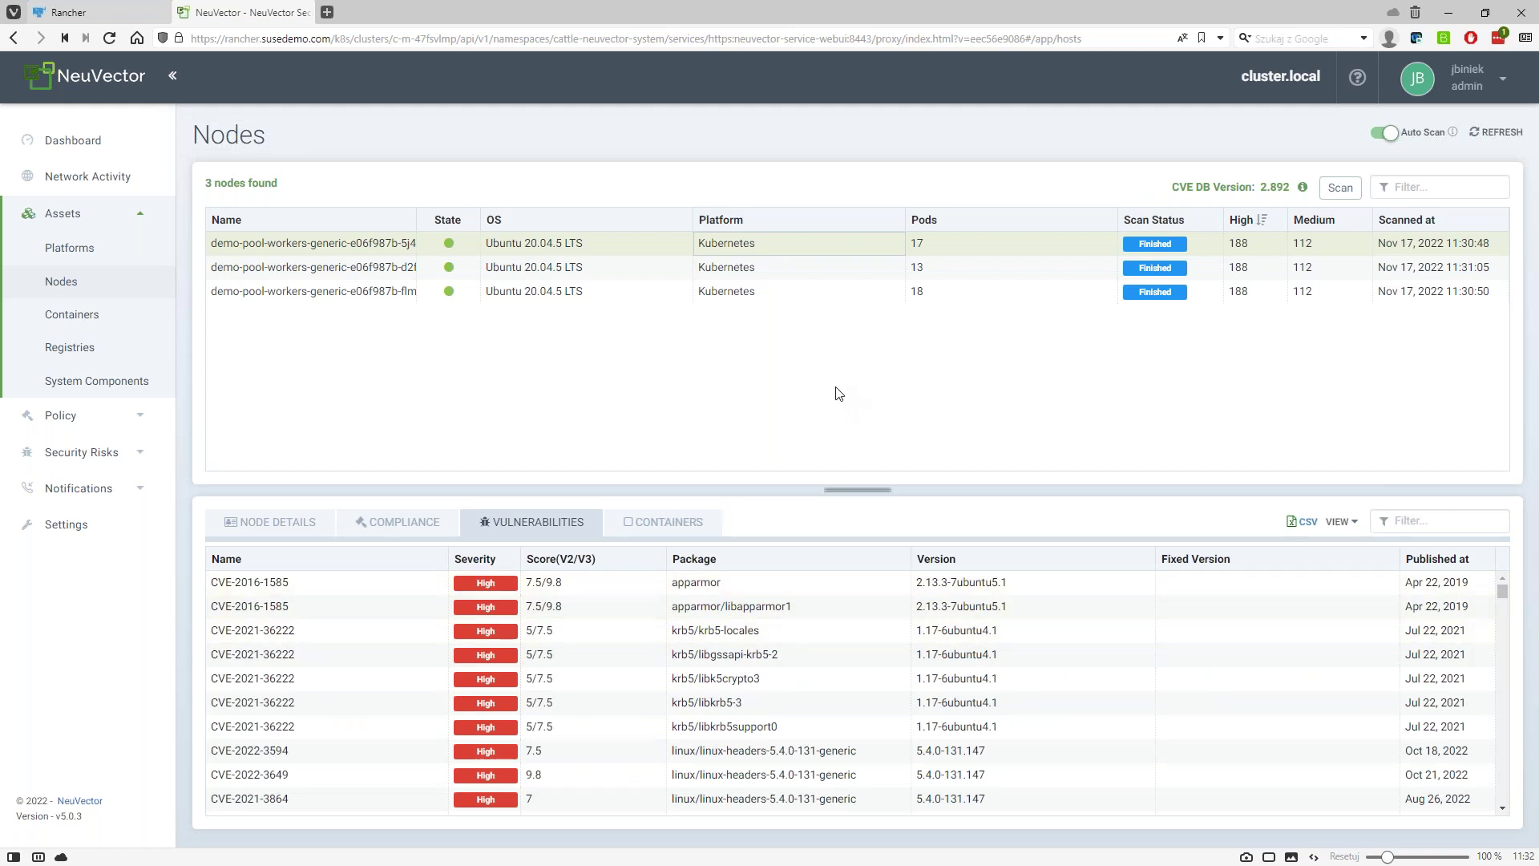
# View the node's containers, and show the details of the first harvester-csi-driver container in the Containers assets
pyautogui.click(672, 526)
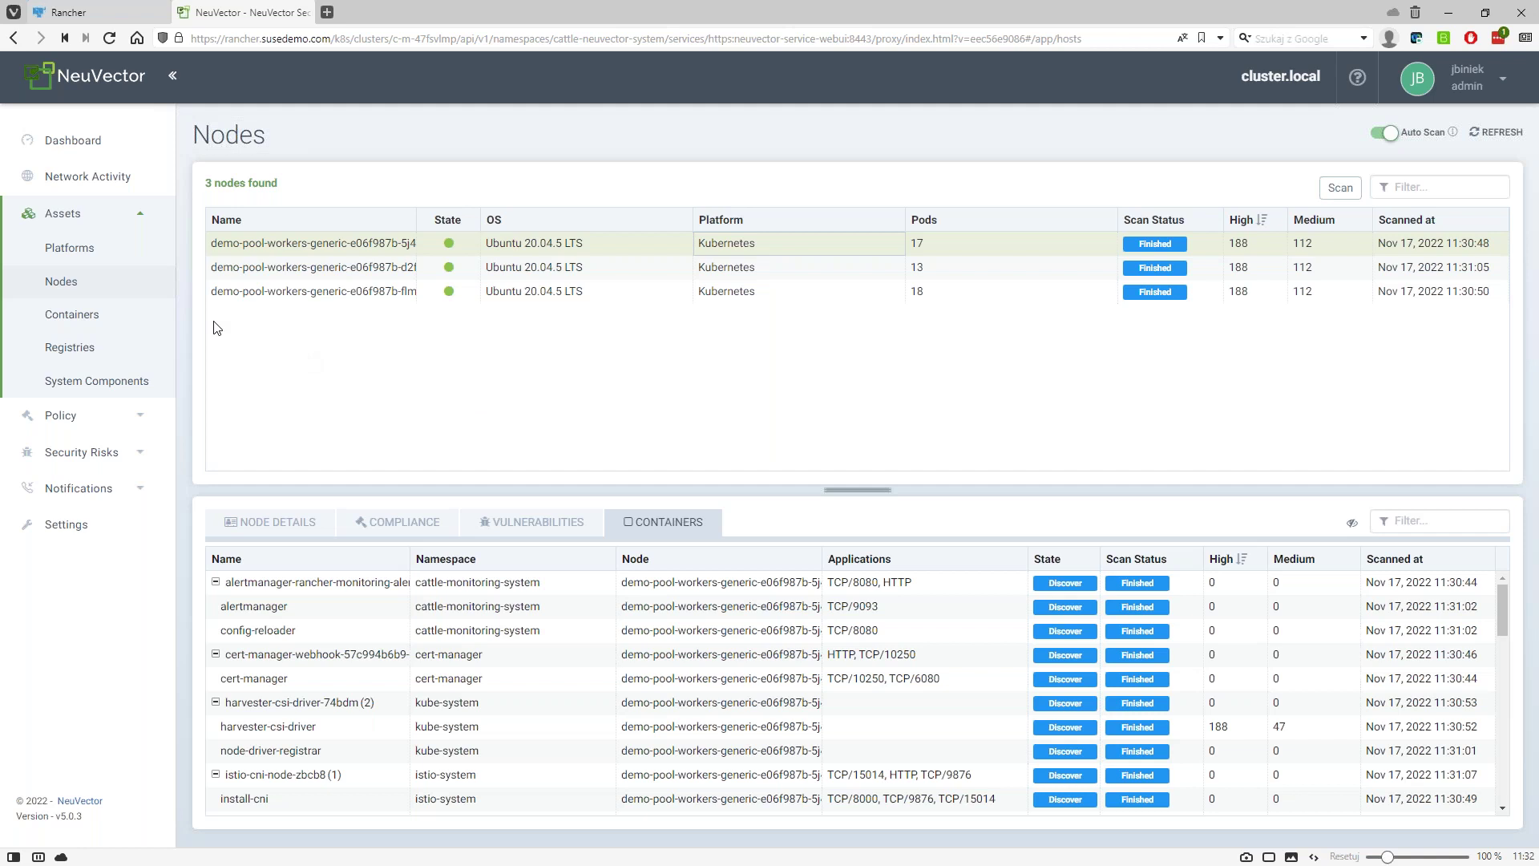
pyautogui.click(71, 315)
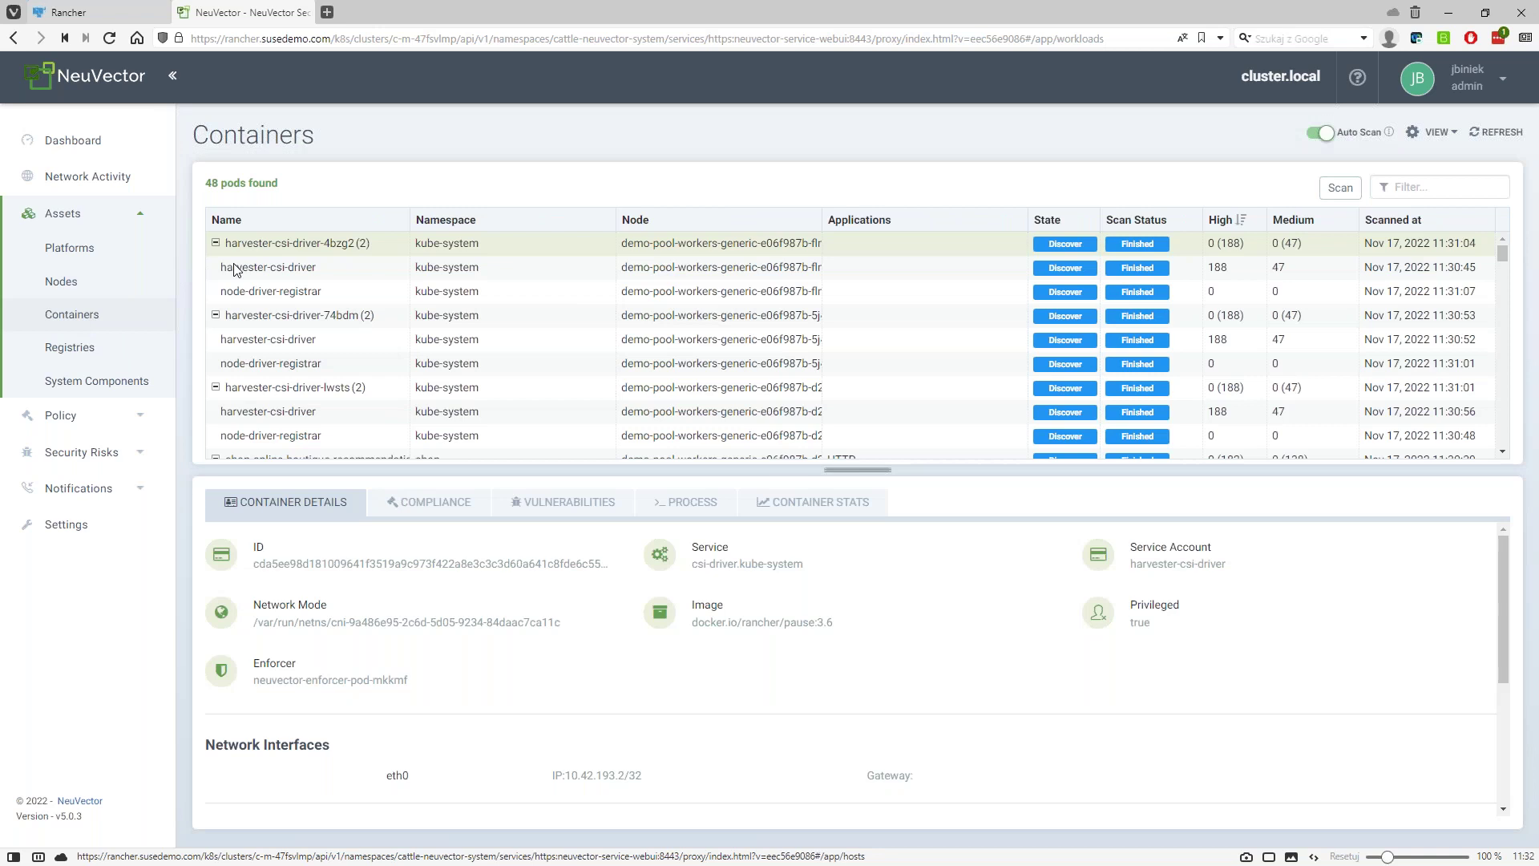
pyautogui.click(241, 268)
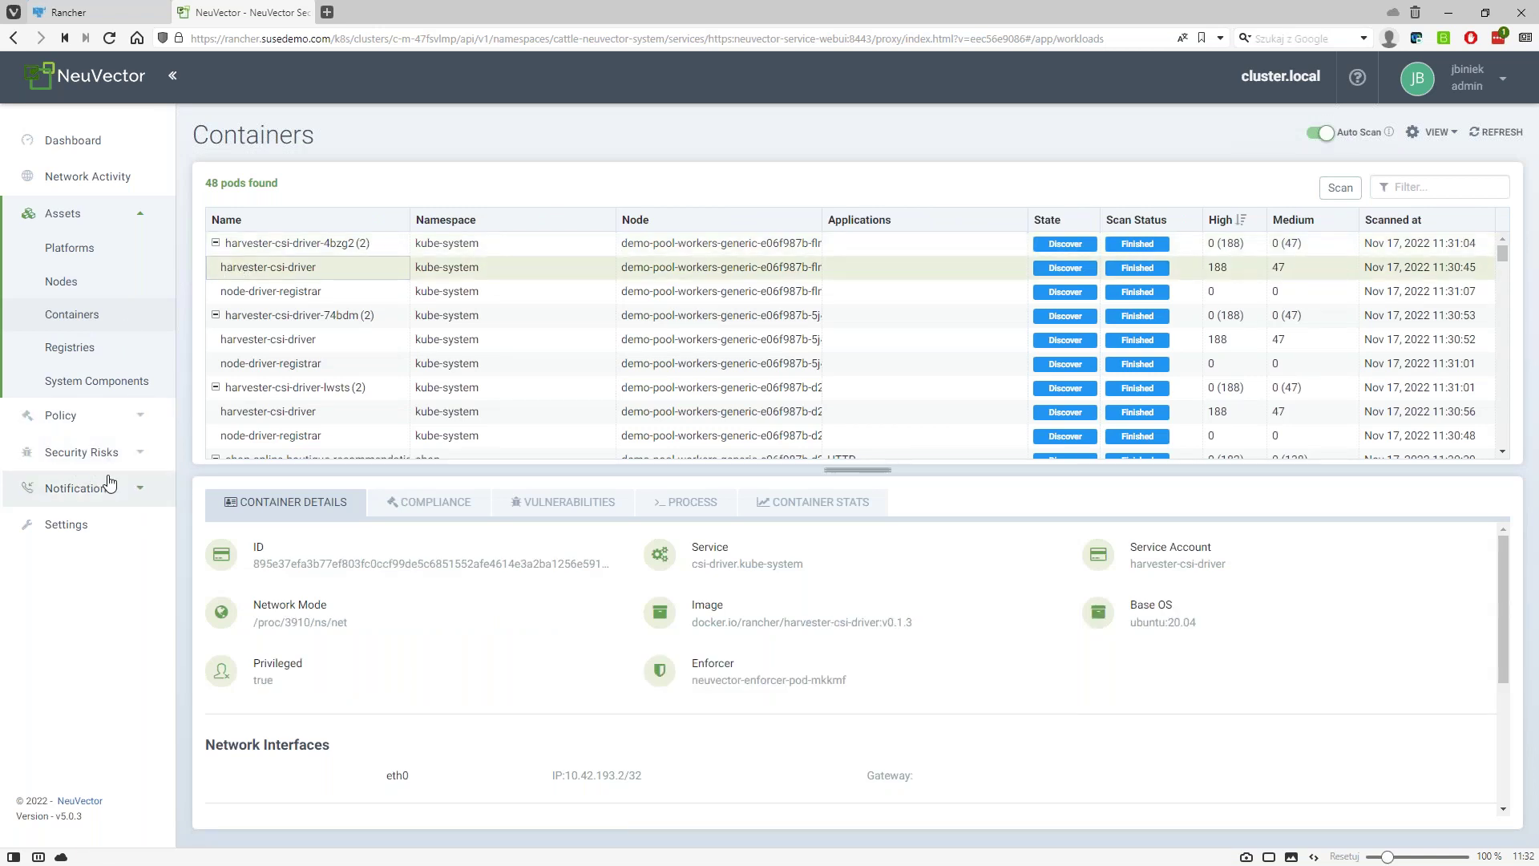
# Look through the Compliance results, the Compliance Profile templates and the Vulnerability Profile under Security Risks
pyautogui.click(148, 425)
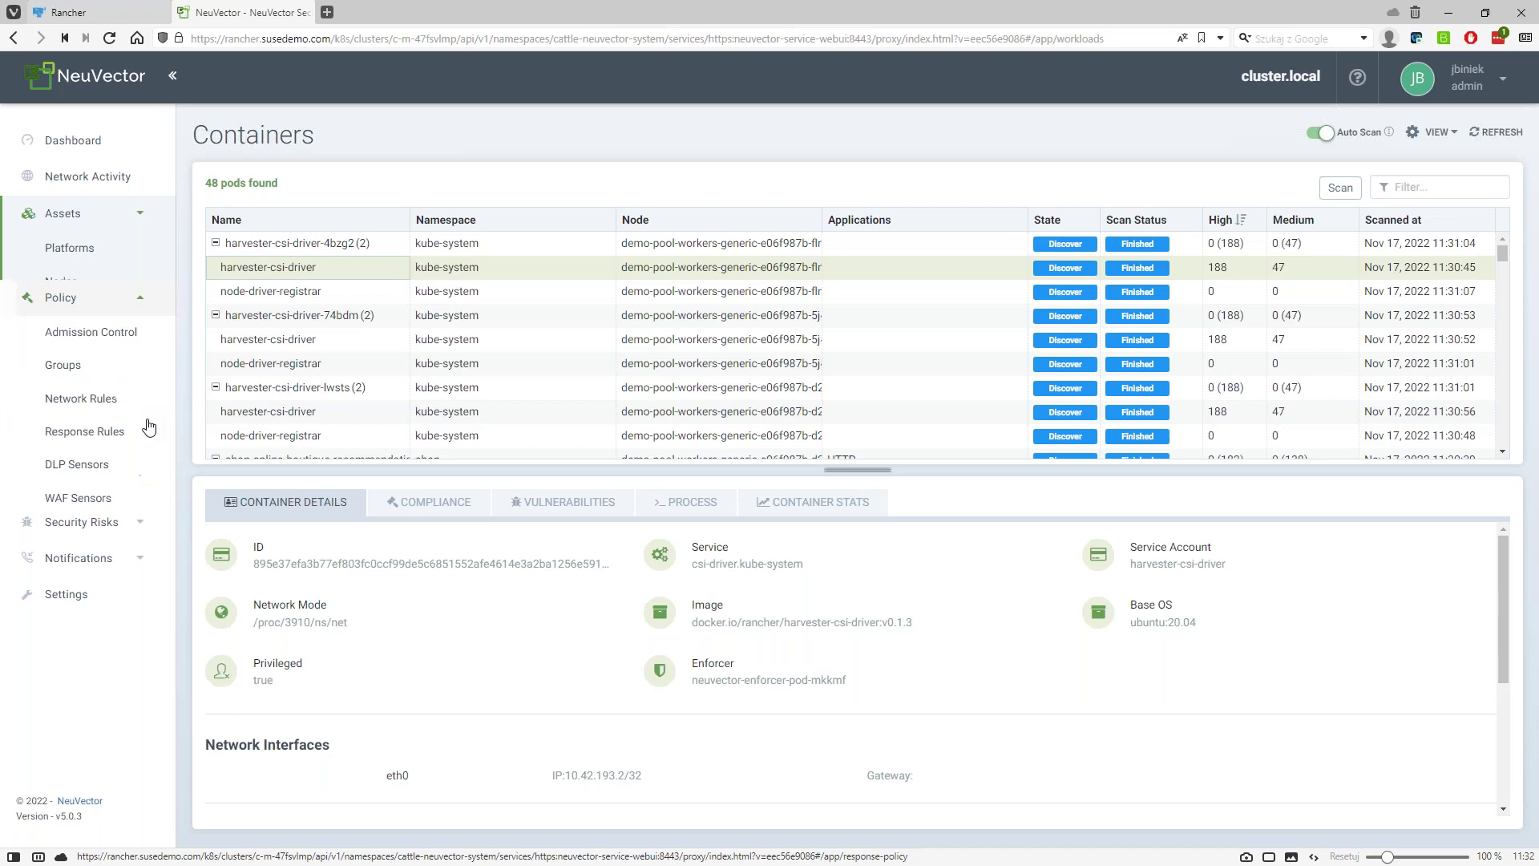
pyautogui.click(142, 496)
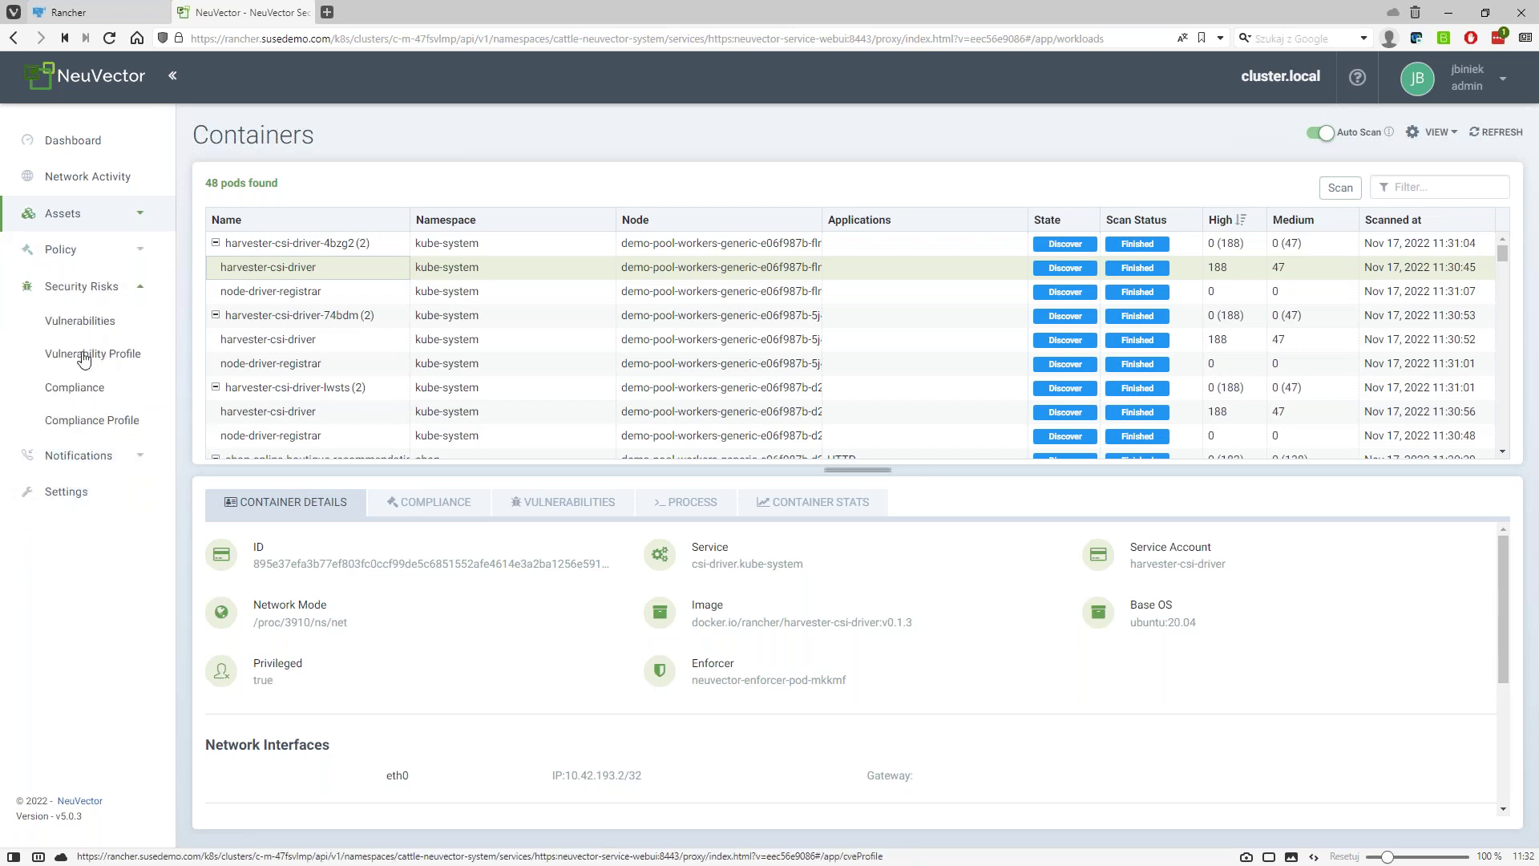
pyautogui.click(74, 386)
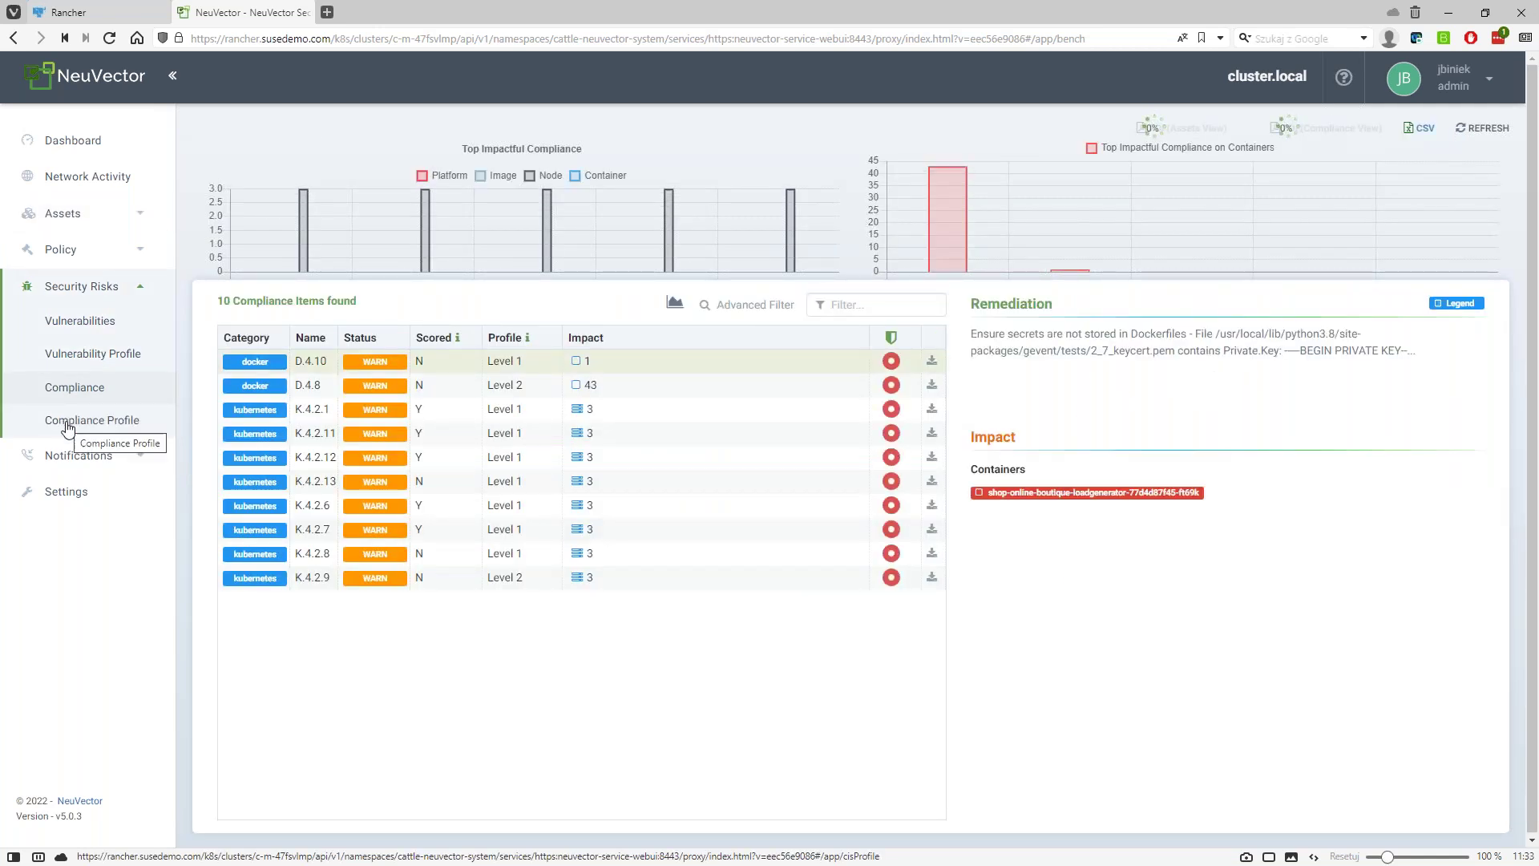
pyautogui.click(67, 425)
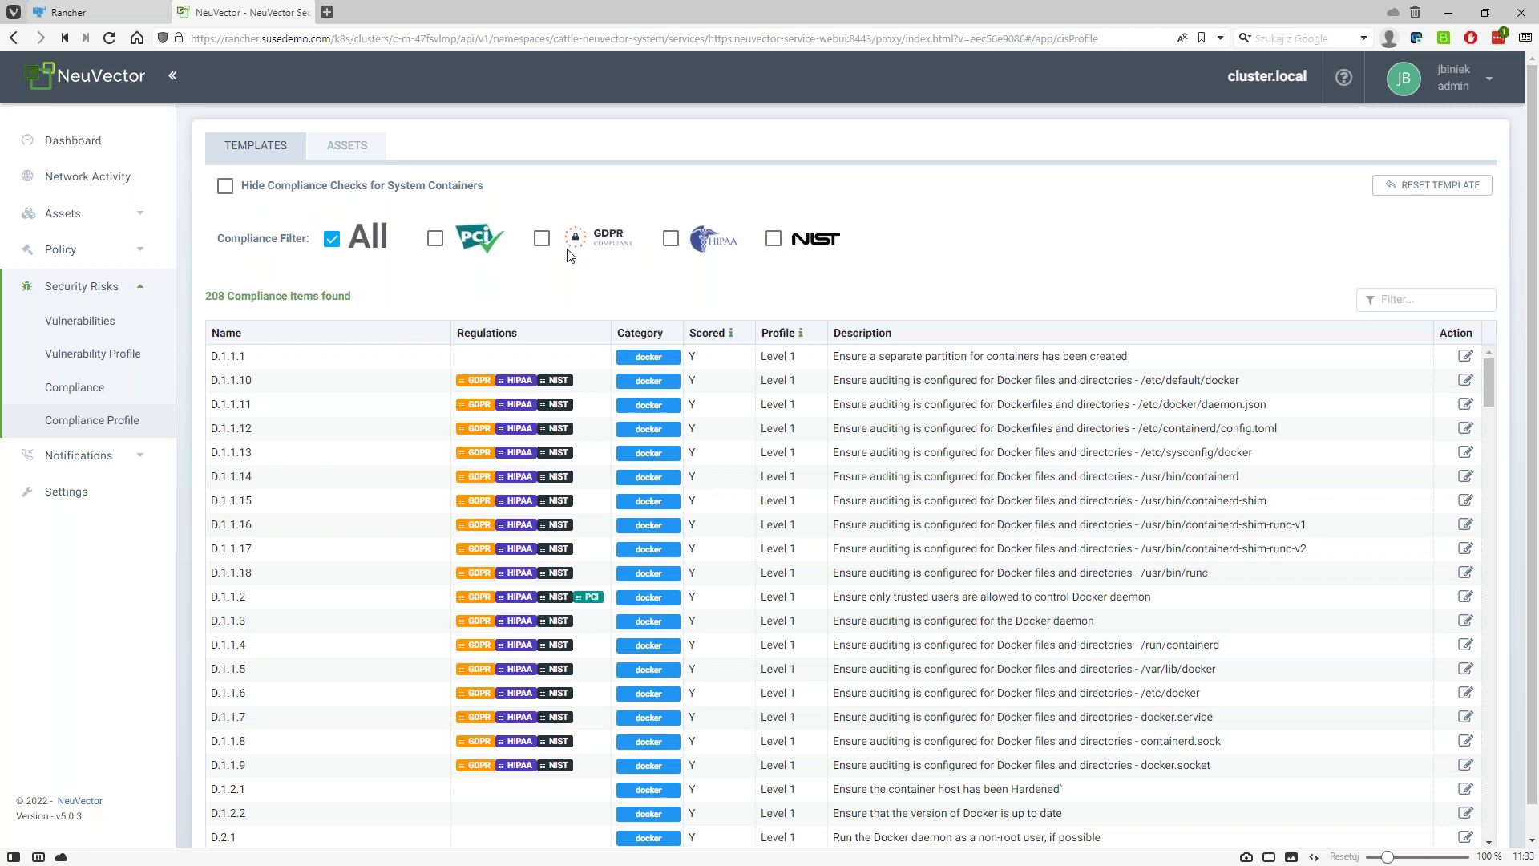
pyautogui.click(103, 362)
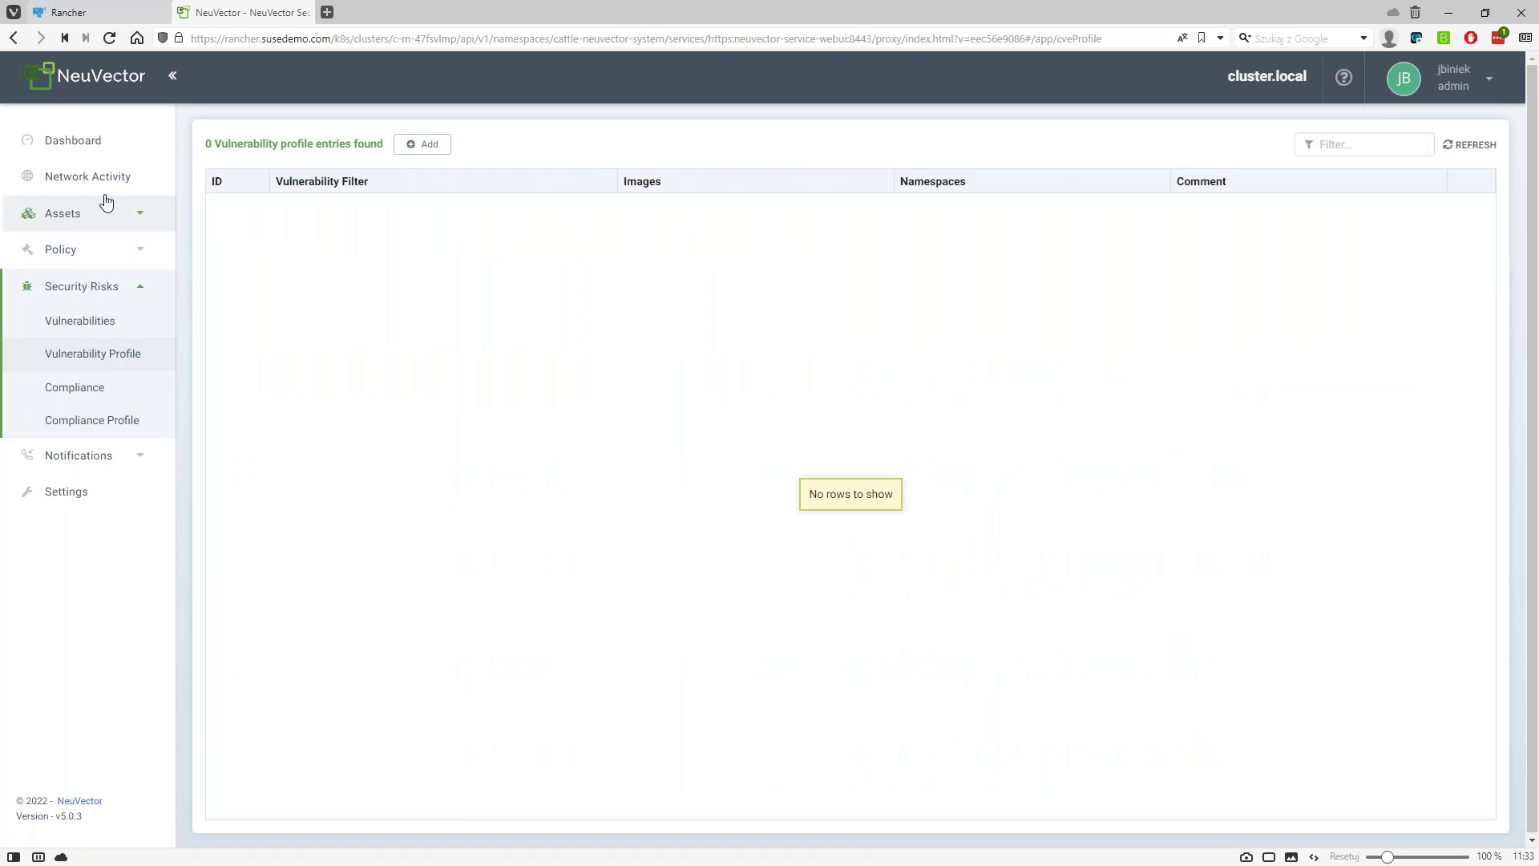
# In the Containers assets, rescan the harvester-csi-driver container of the harvester-csi-driver-4bzg2 pod
pyautogui.click(142, 218)
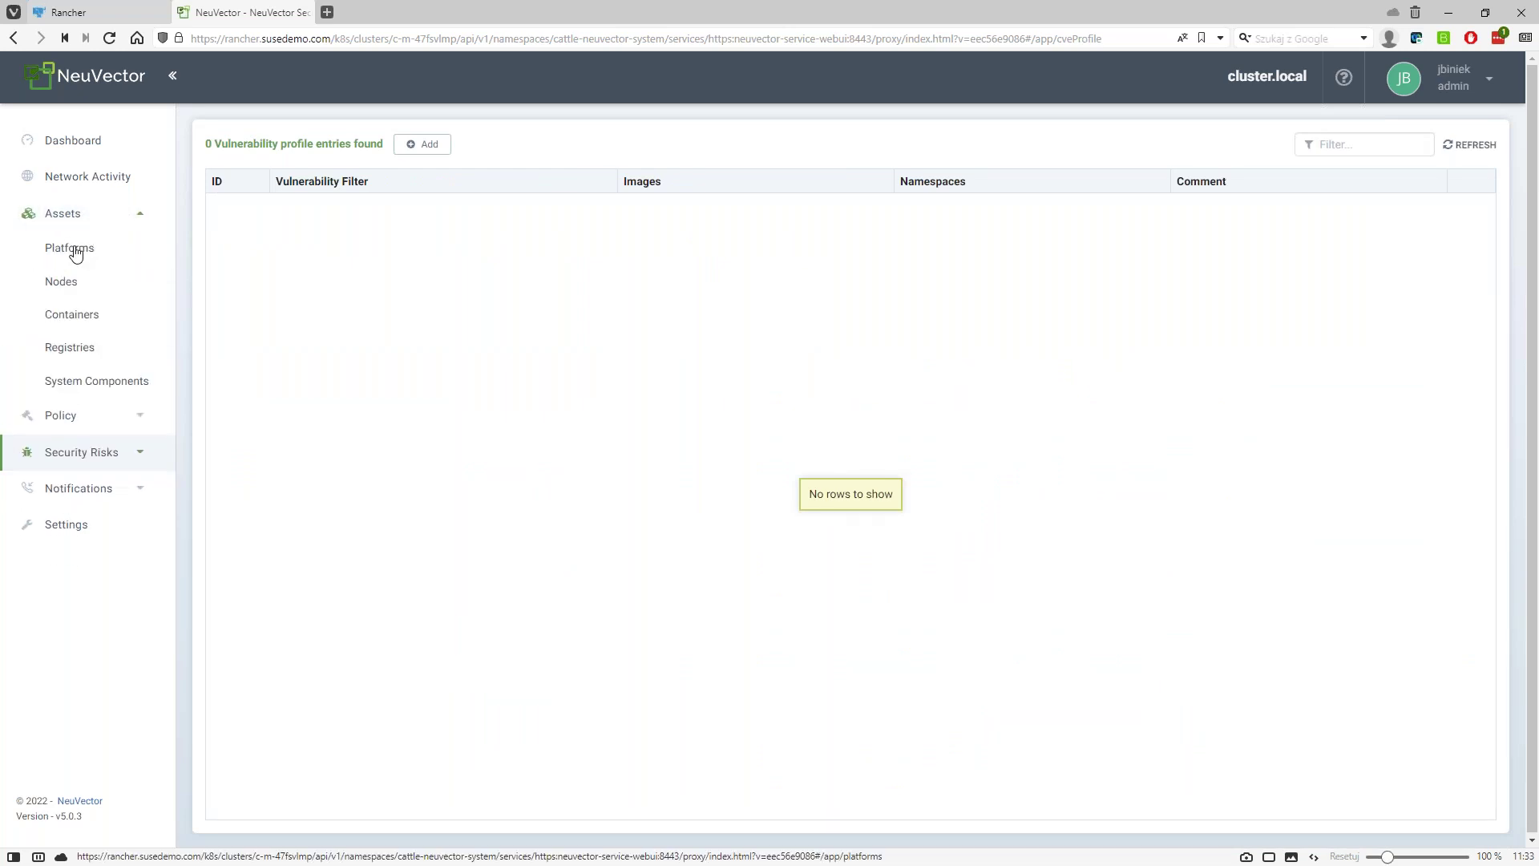
pyautogui.click(75, 319)
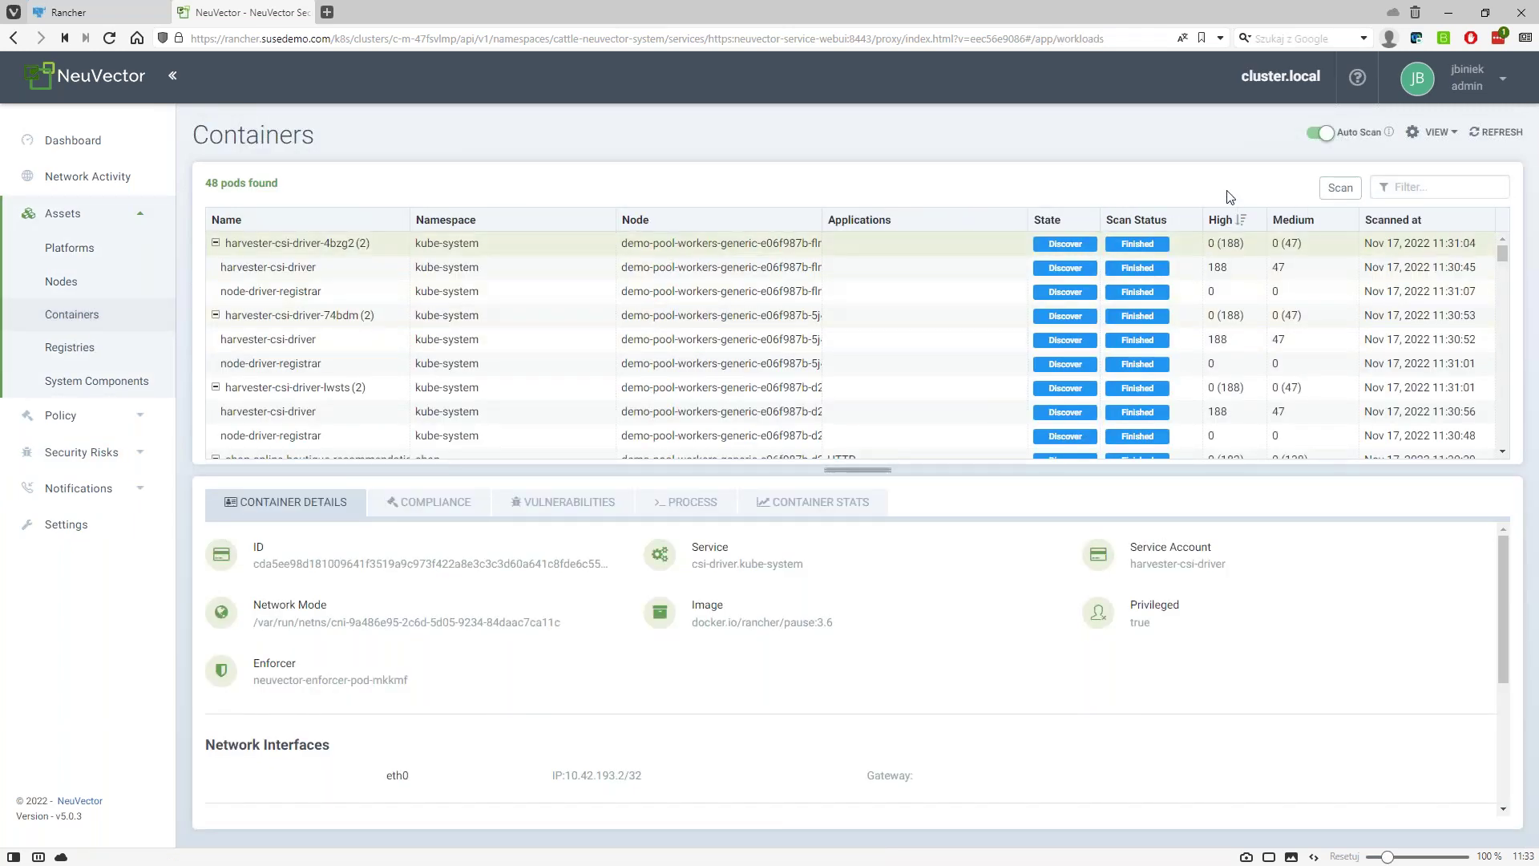
pyautogui.click(239, 275)
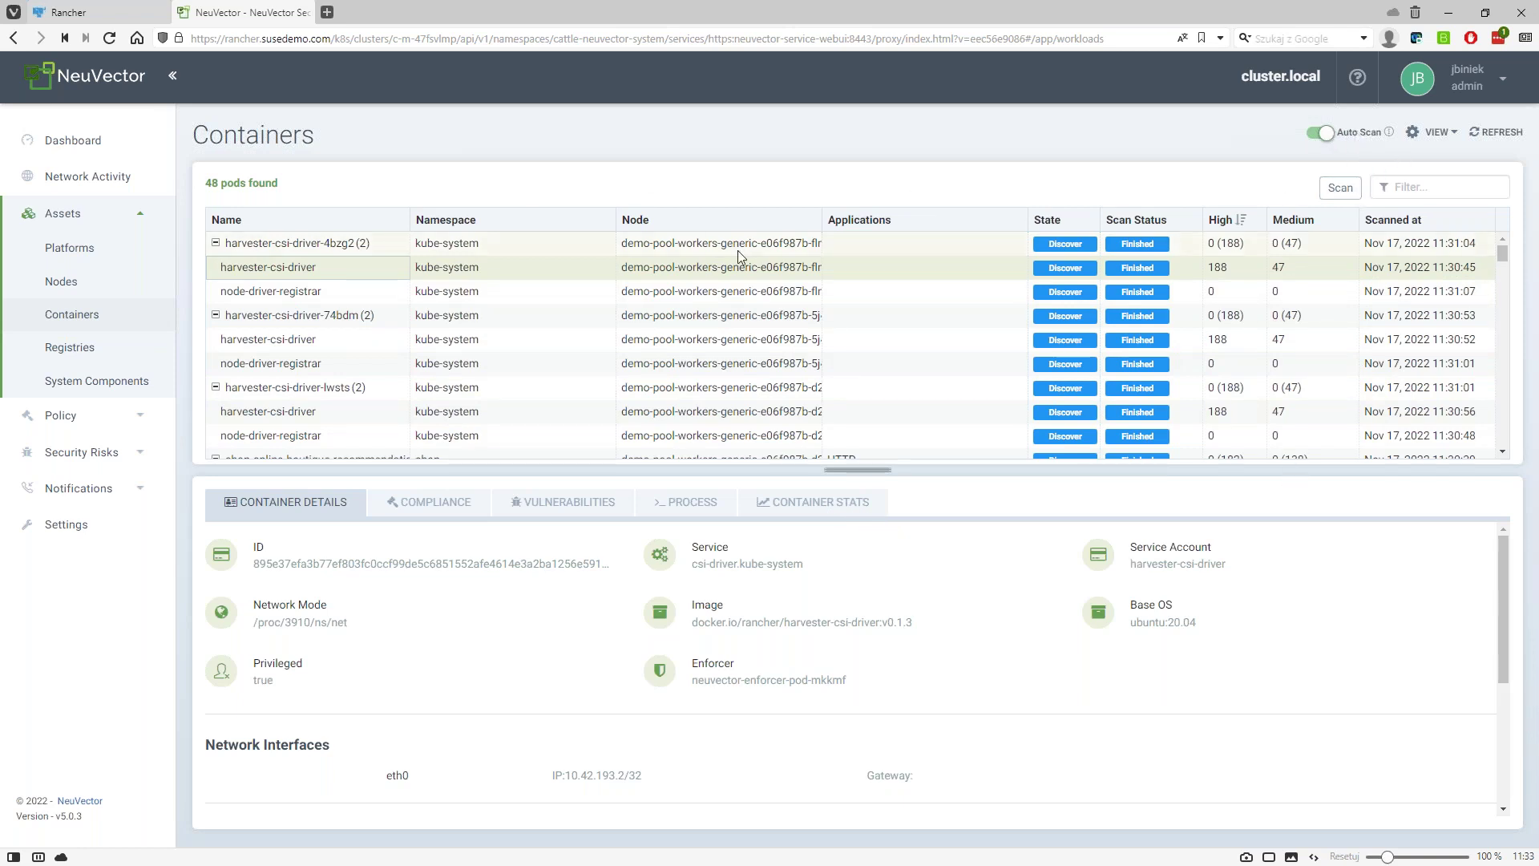
pyautogui.click(1347, 192)
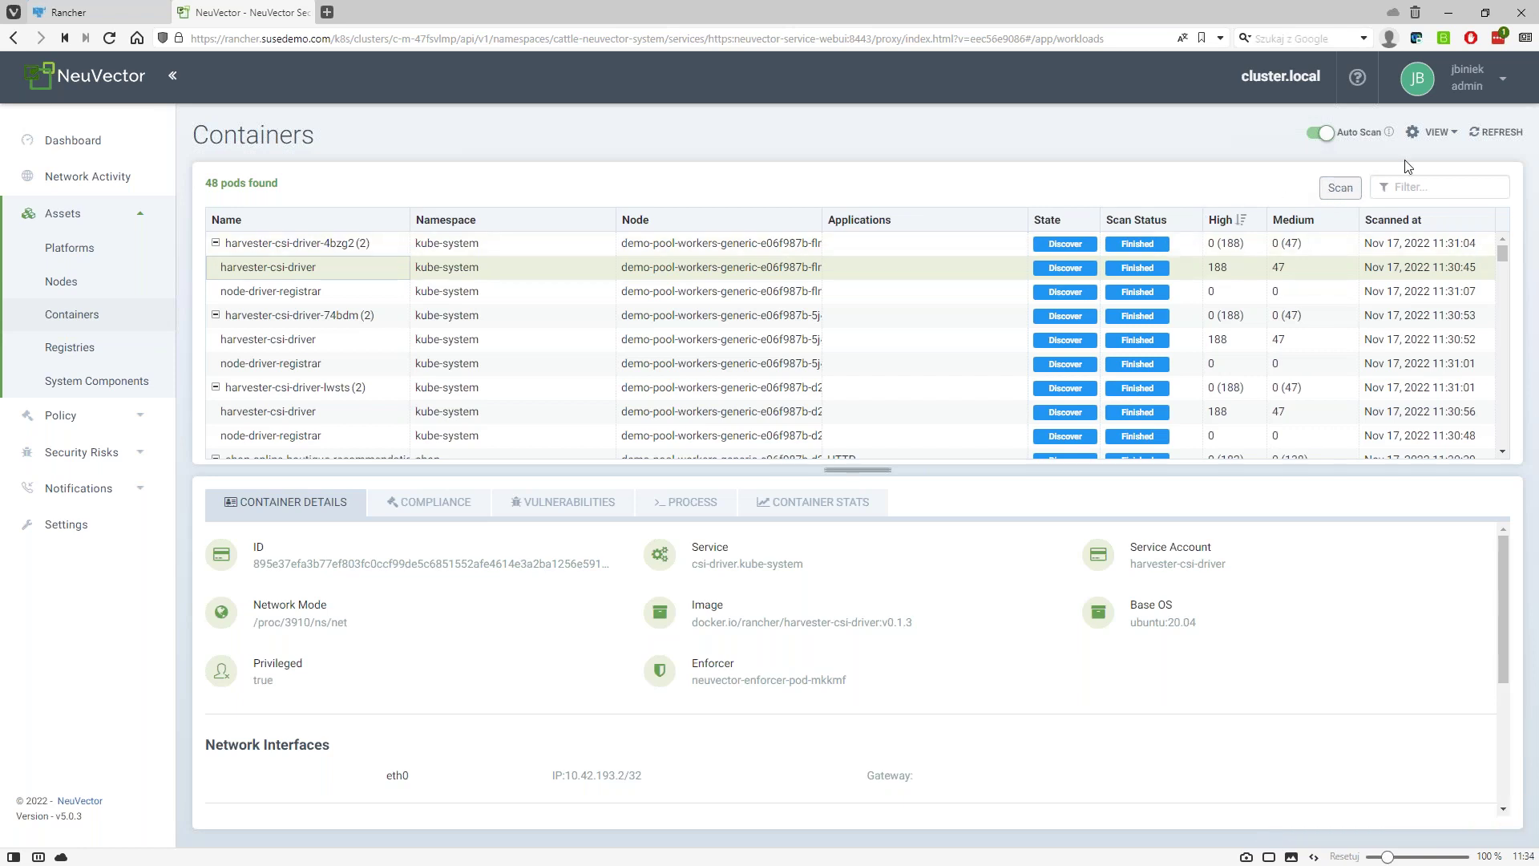
# Check the Containers view options for system and exit pods, and return to the Nodes assets
pyautogui.click(1446, 132)
pyautogui.click(1439, 133)
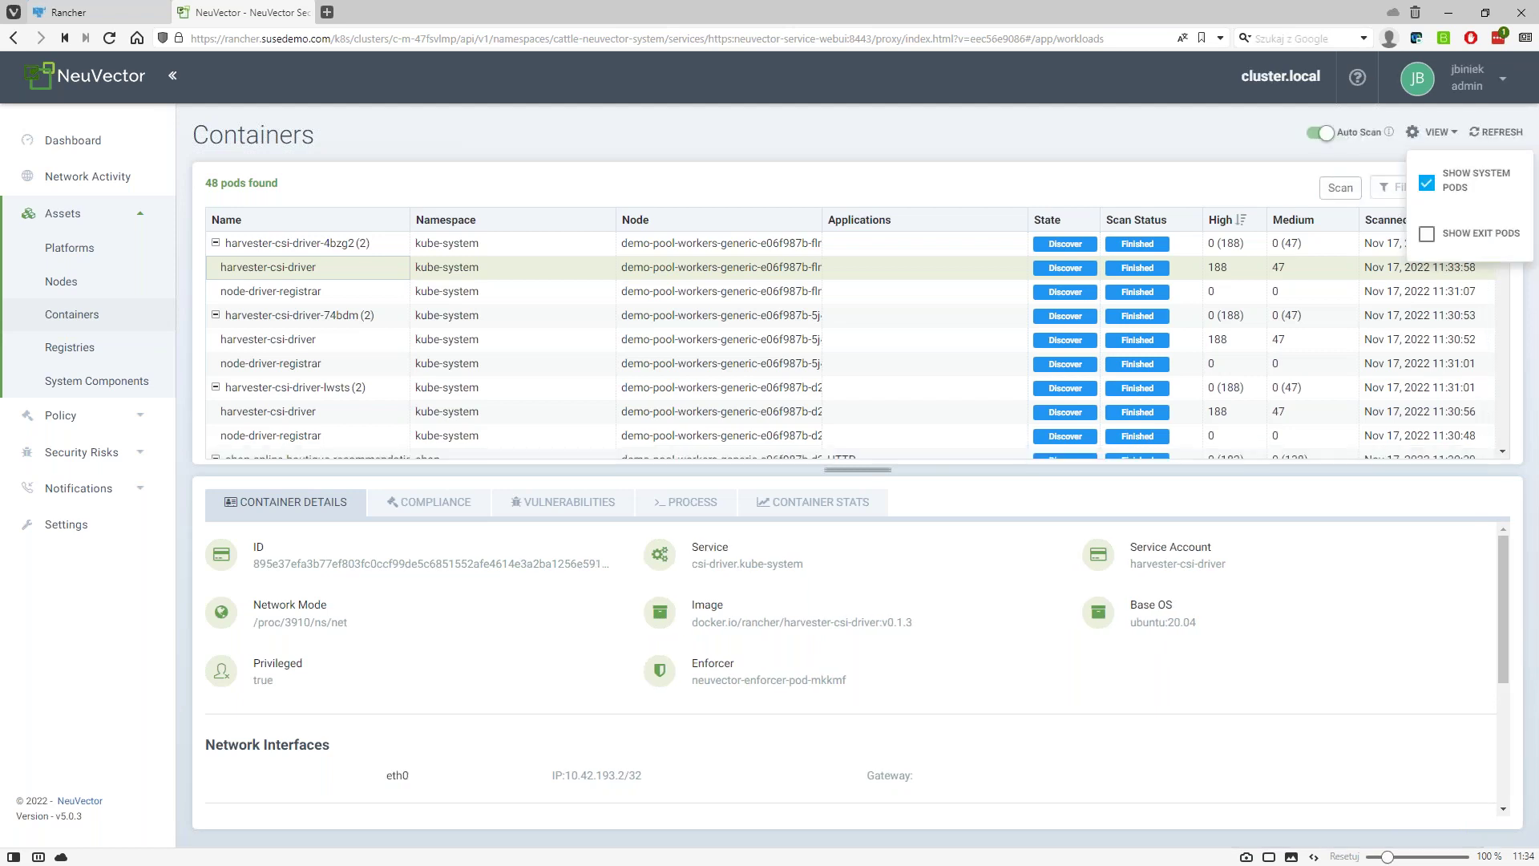
pyautogui.click(1152, 142)
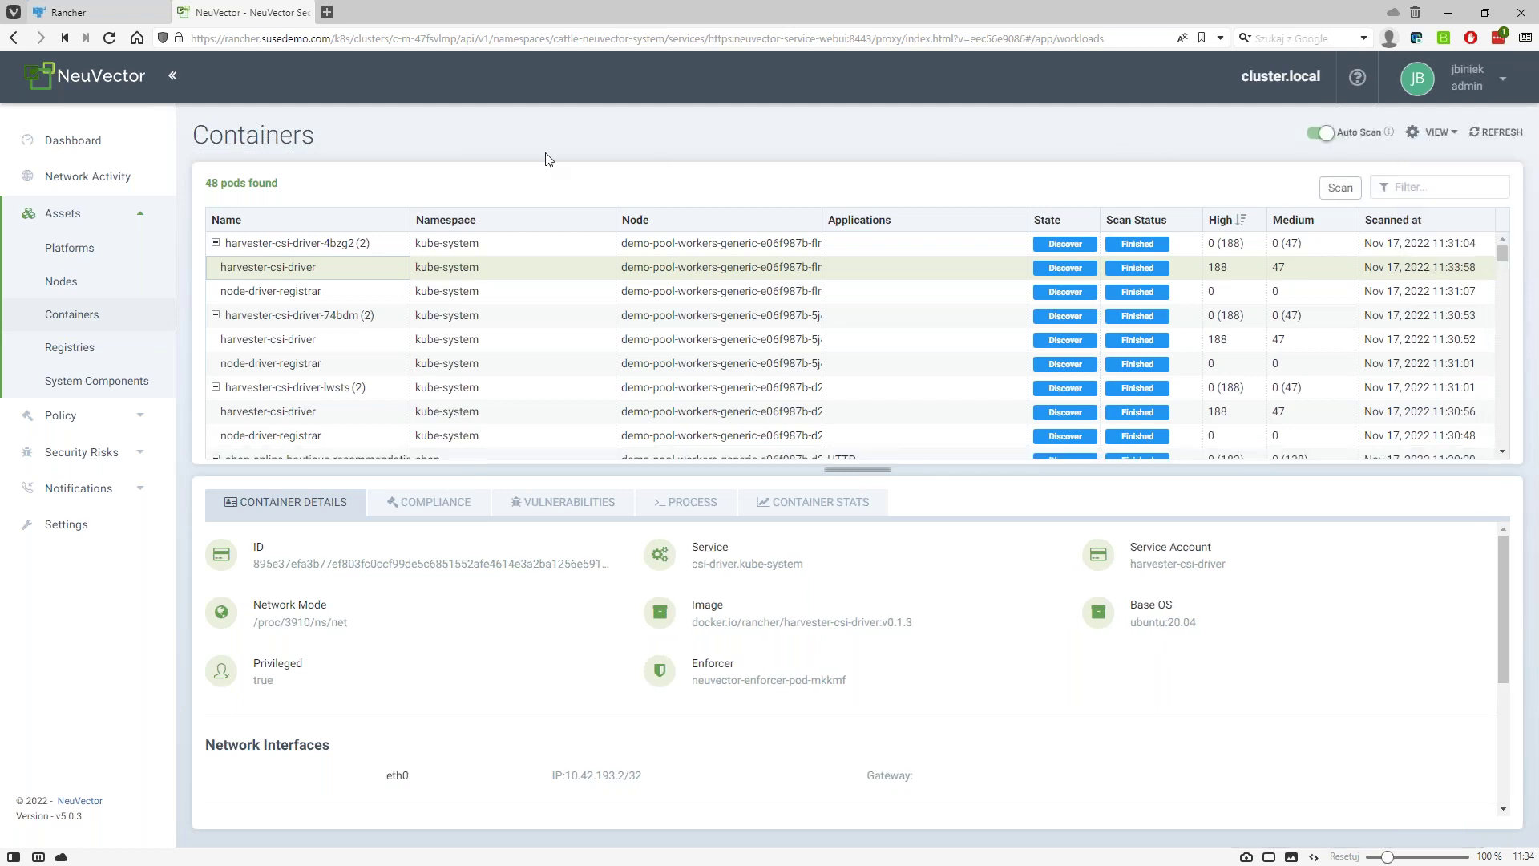
pyautogui.click(70, 287)
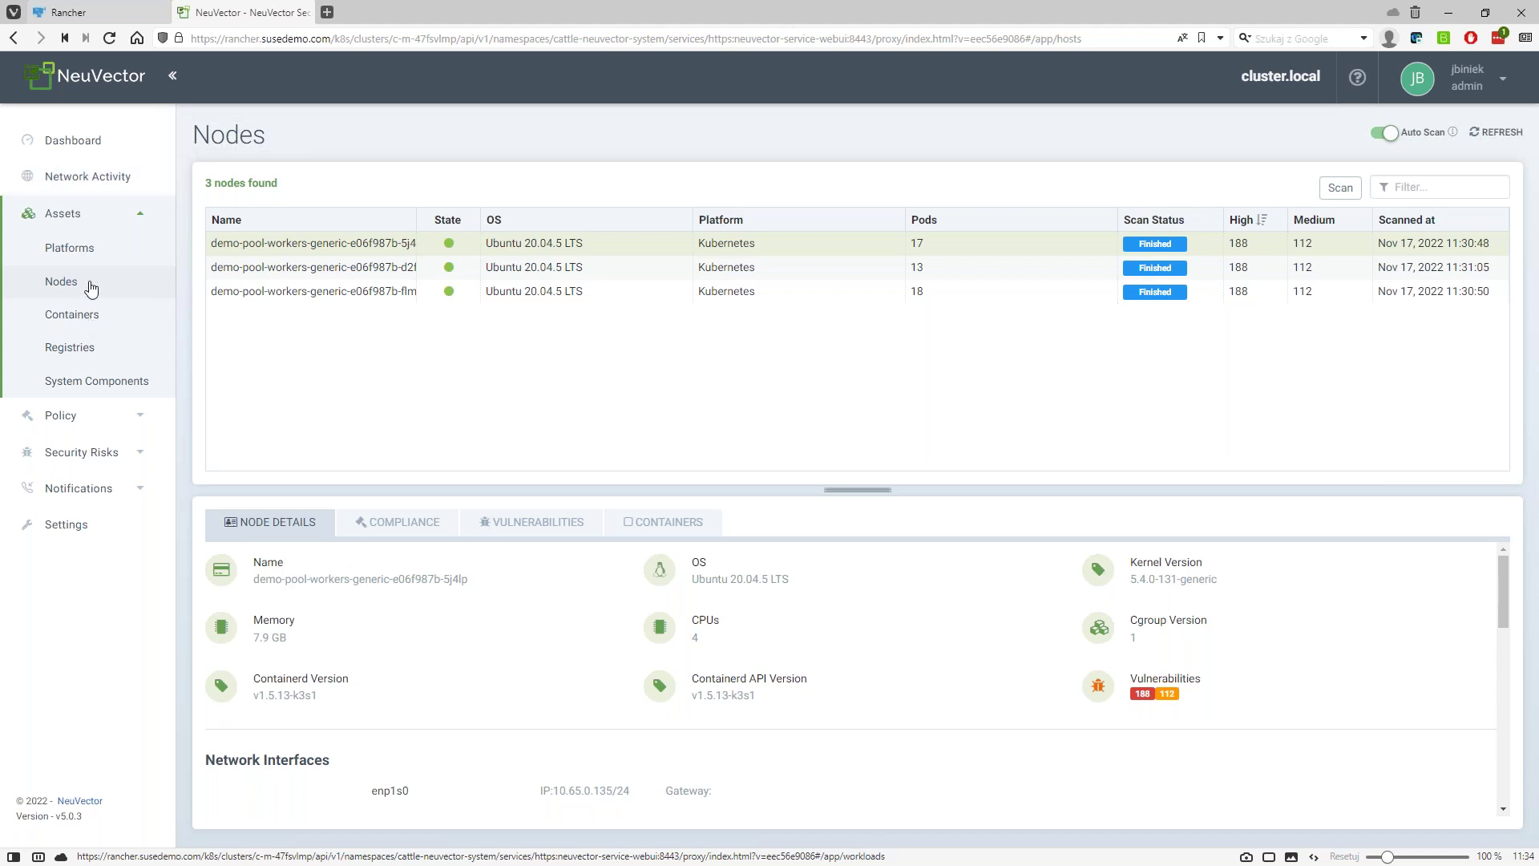
# In Network Activity, show the session from shop-online-boutique-frontend to shop-online-boutique-productcatalogservice and select it
pyautogui.click(96, 185)
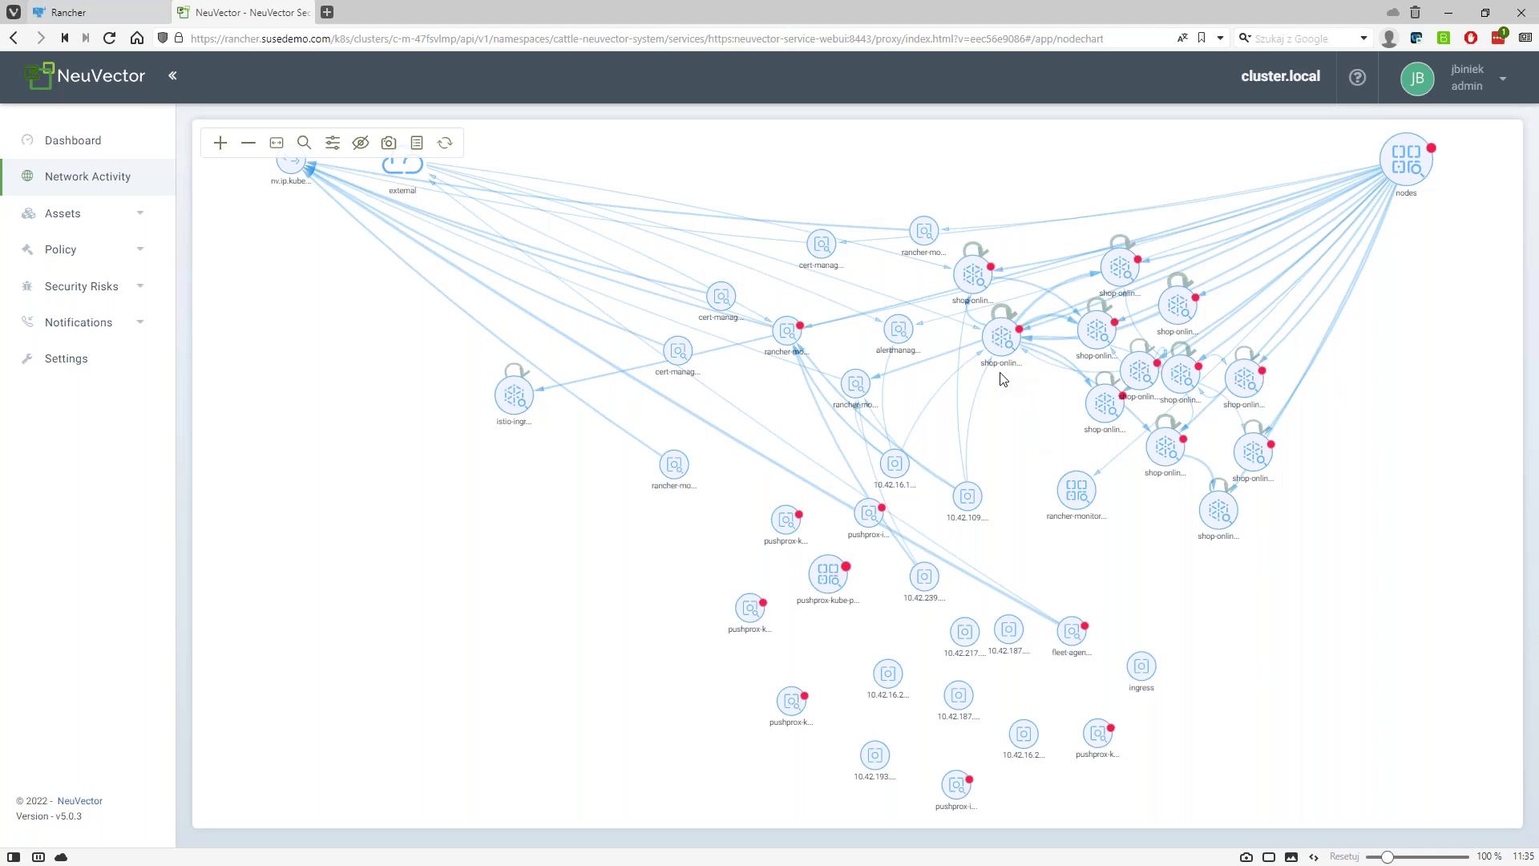
pyautogui.click(1057, 322)
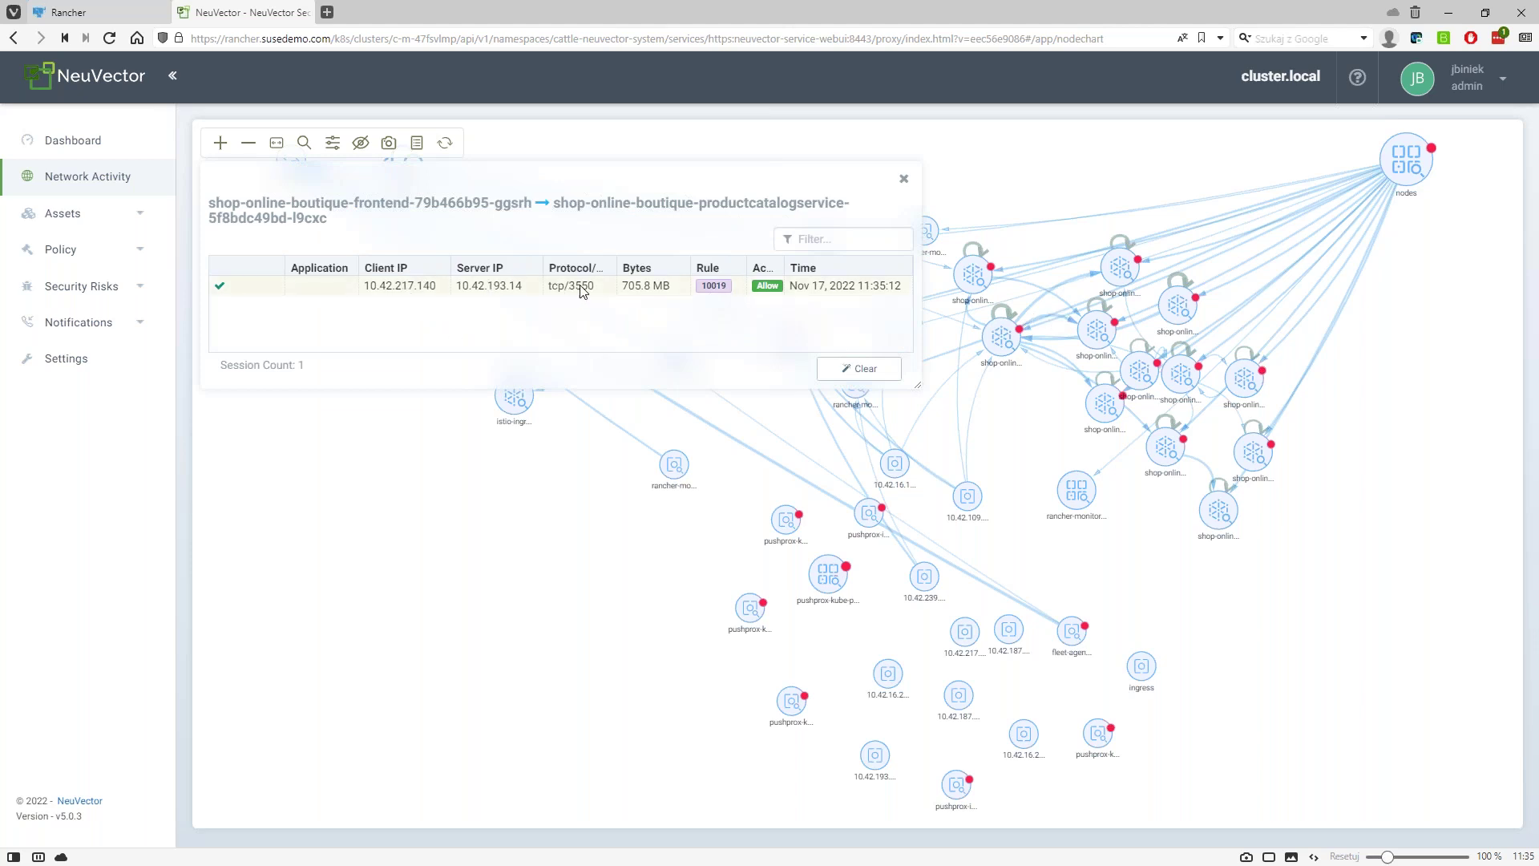
pyautogui.click(727, 289)
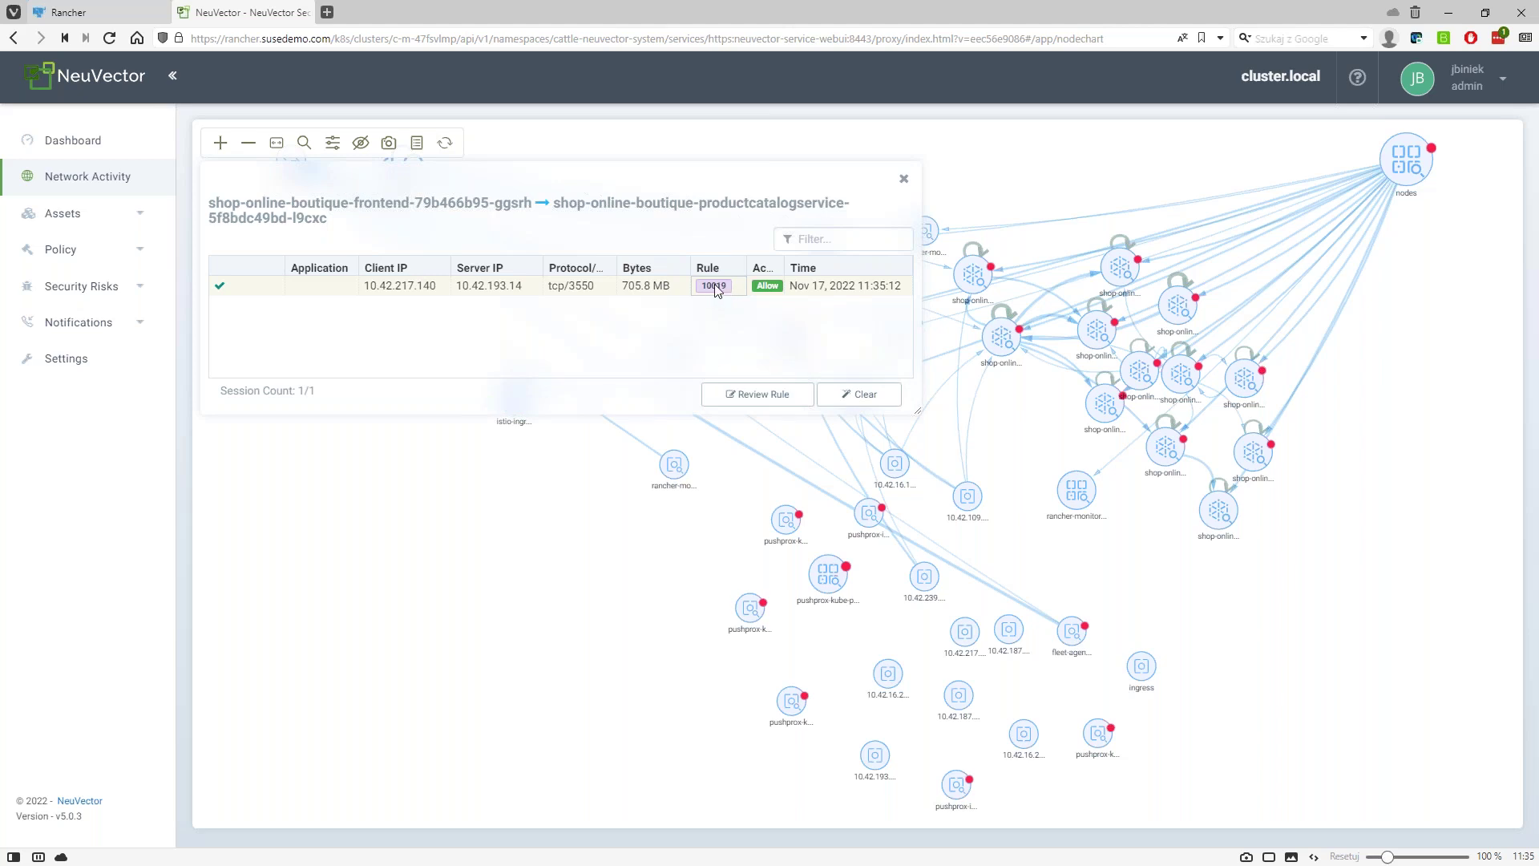
# Review the rule behind the selected session, including its endpoints, ports, type and action, and close the connection details
pyautogui.click(761, 397)
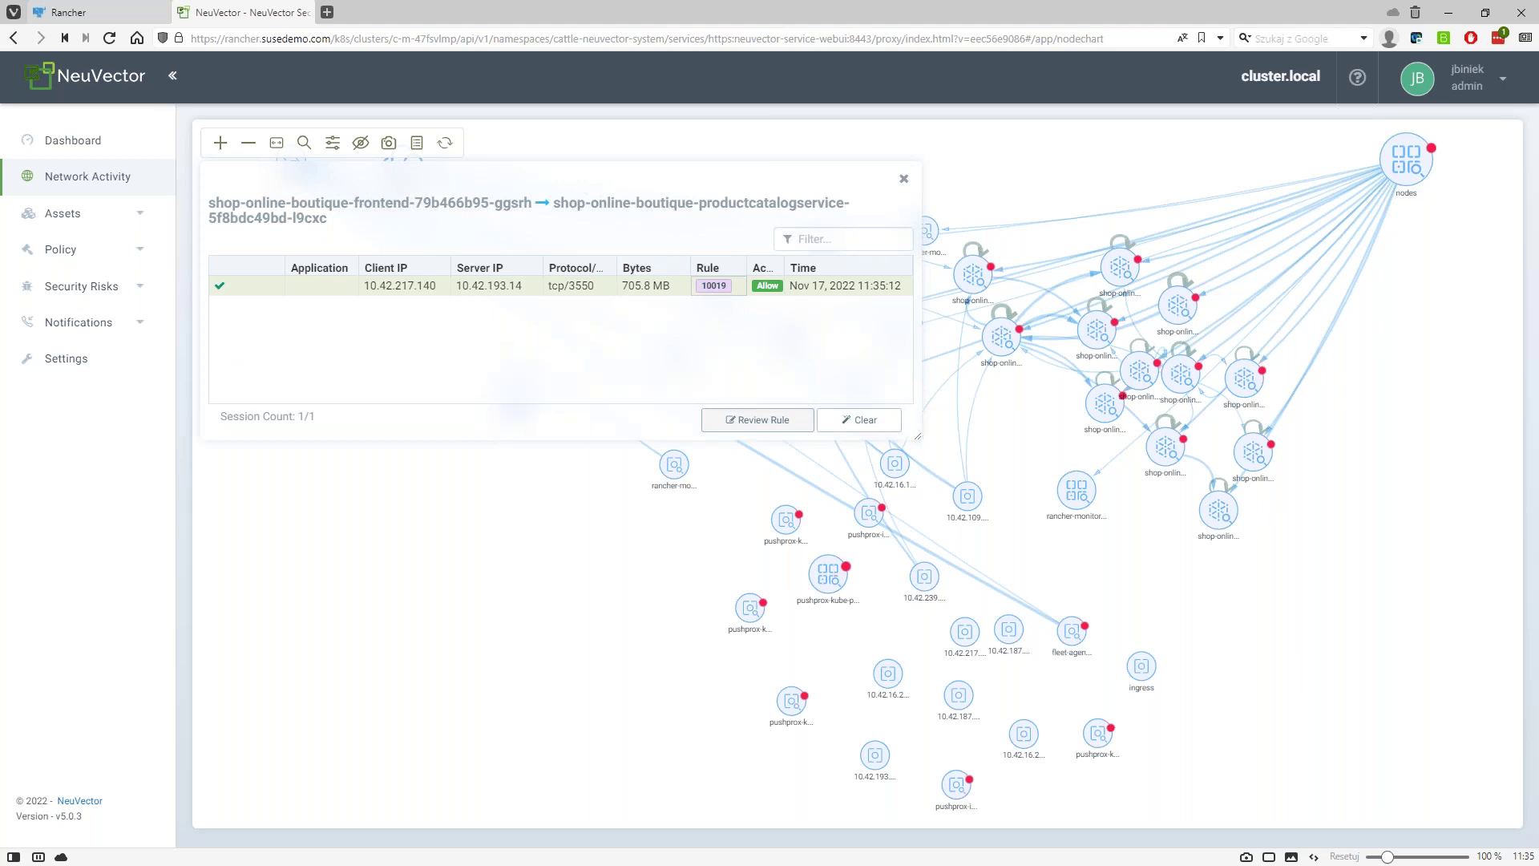
pyautogui.scroll(-2, 676, 481)
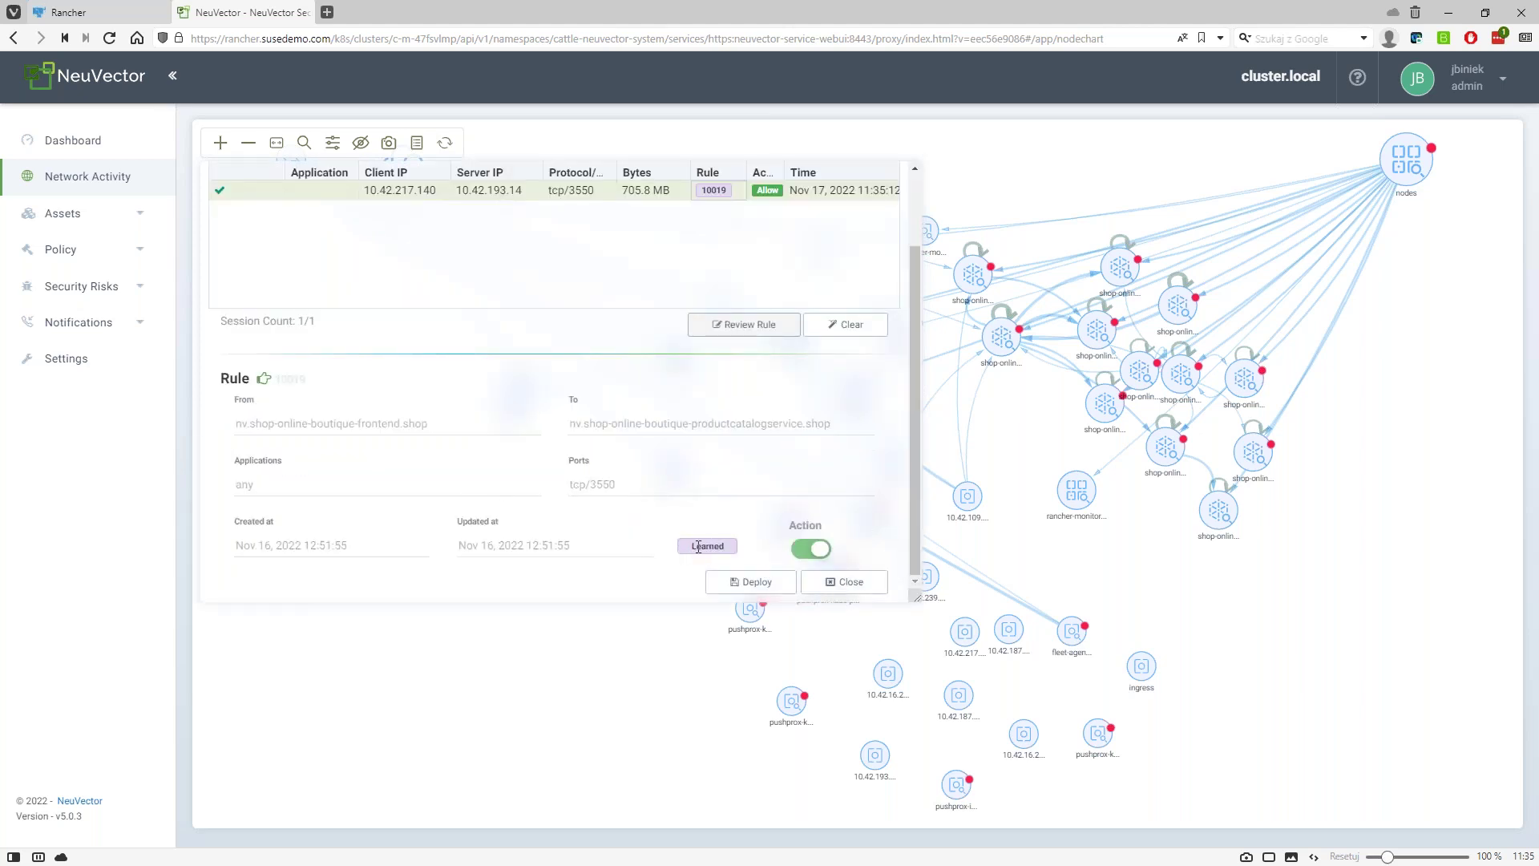
pyautogui.scroll(4, 725, 549)
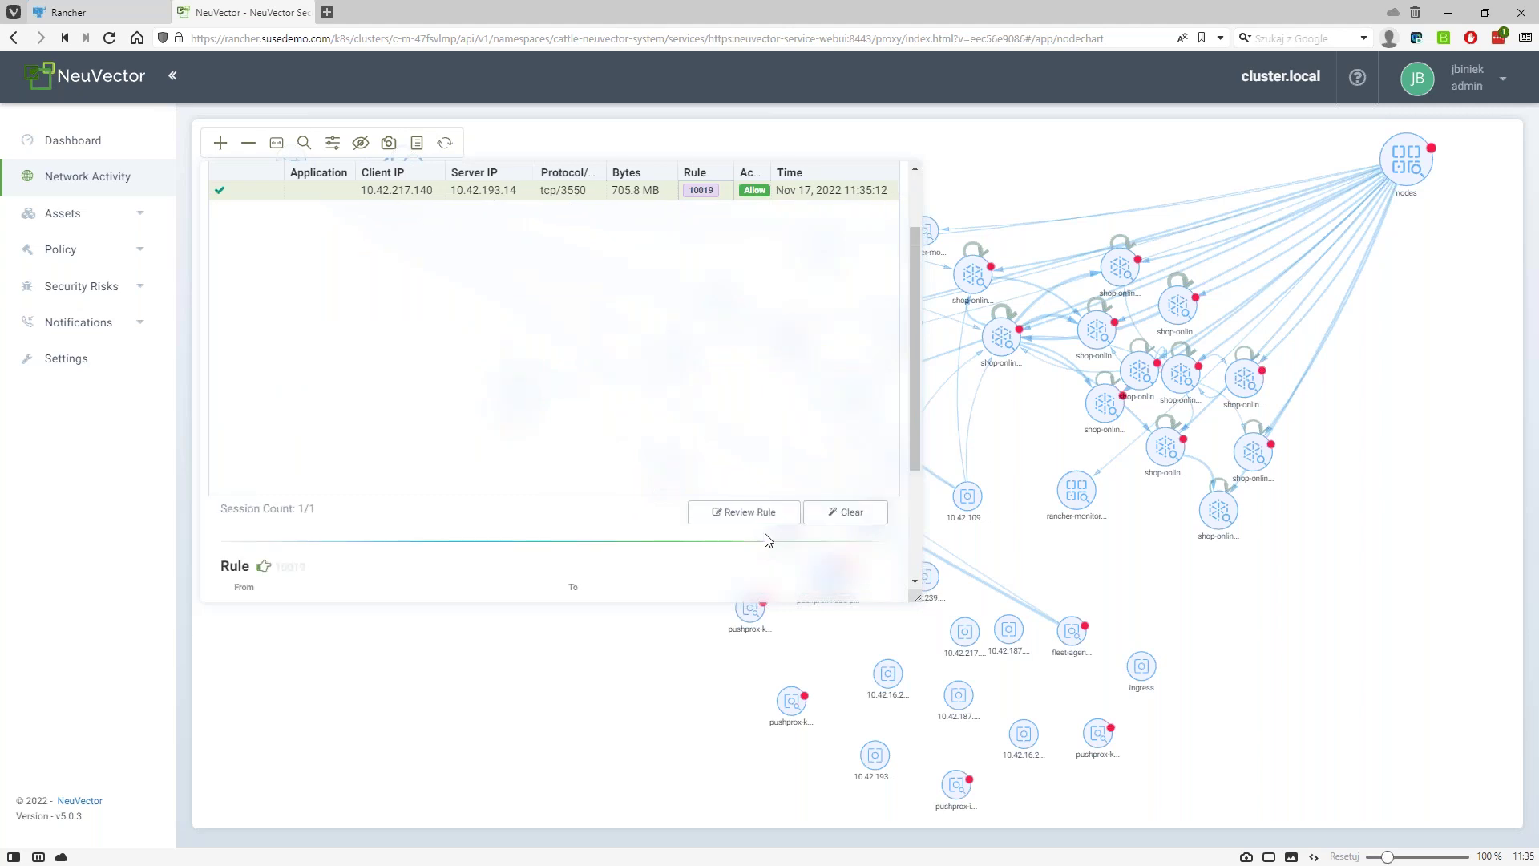
pyautogui.scroll(-4, 718, 519)
pyautogui.click(724, 548)
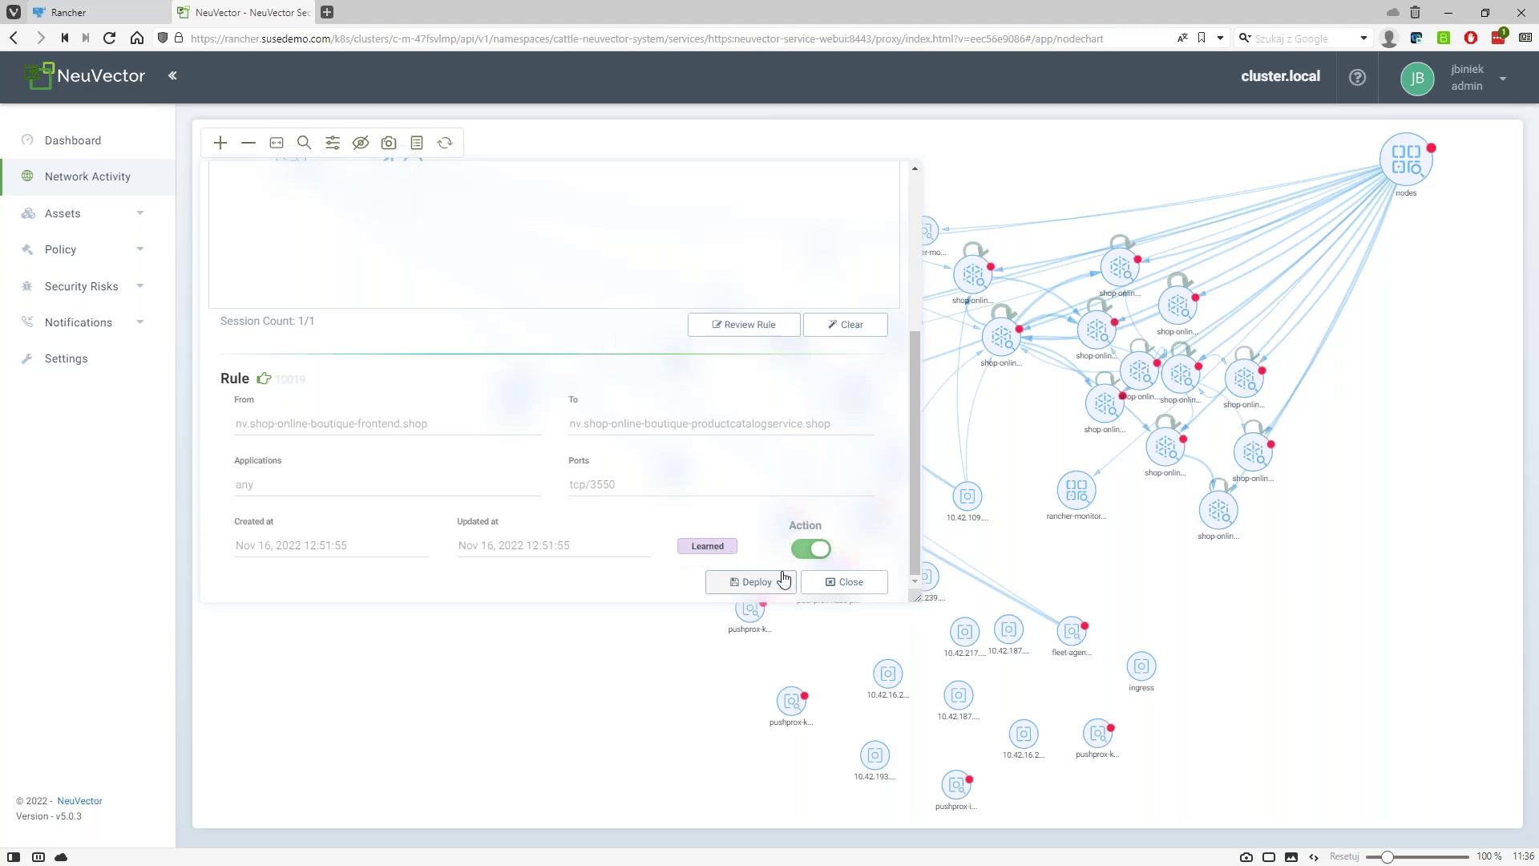
pyautogui.click(872, 586)
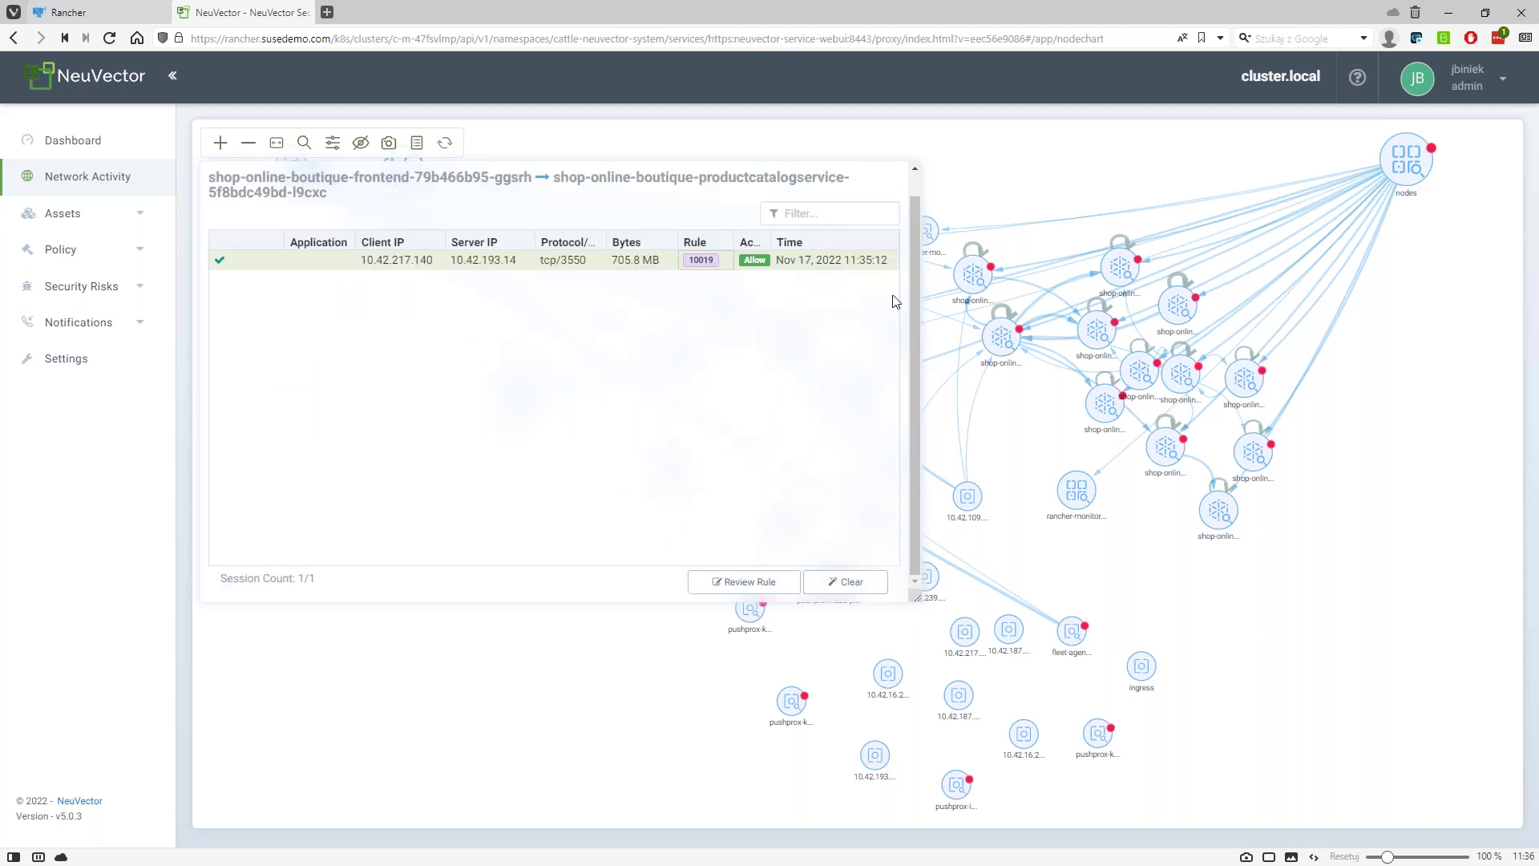
pyautogui.scroll(1, 842, 473)
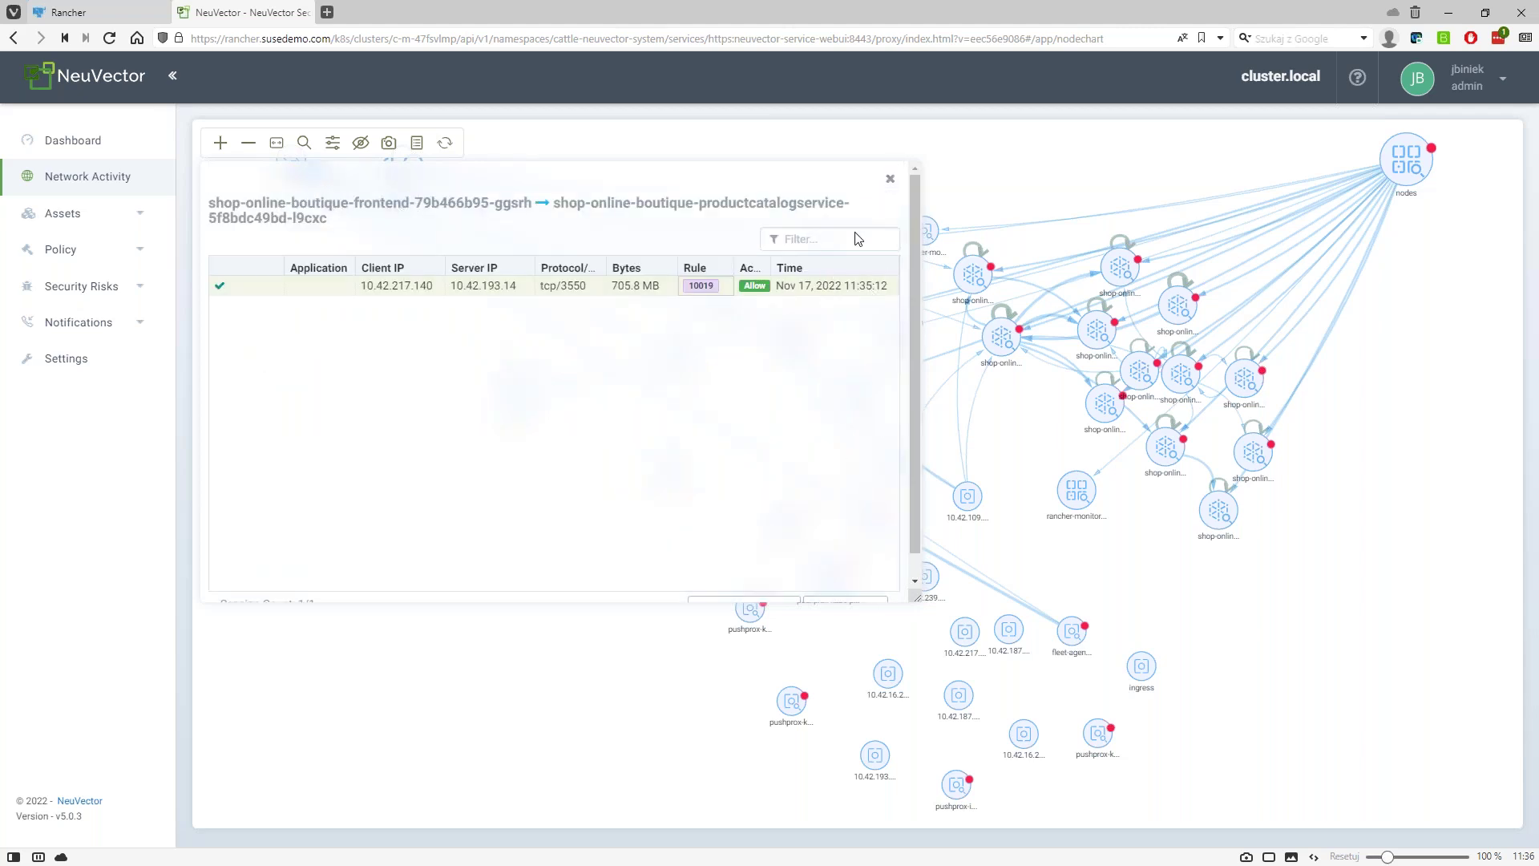
pyautogui.click(890, 183)
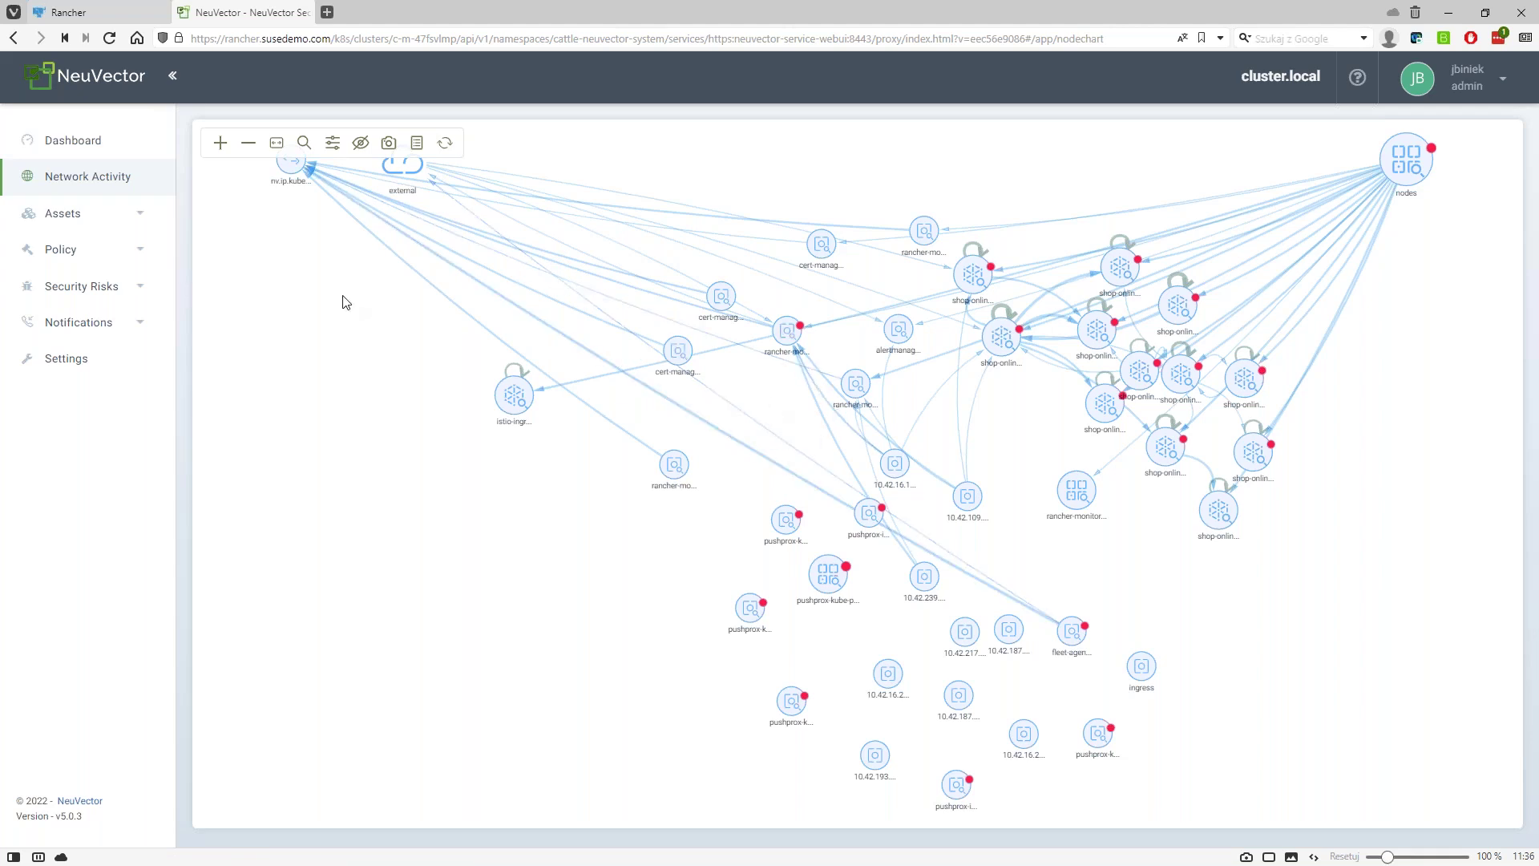
# View the policy Groups, and filter the Network Rules by "shop"
pyautogui.click(143, 254)
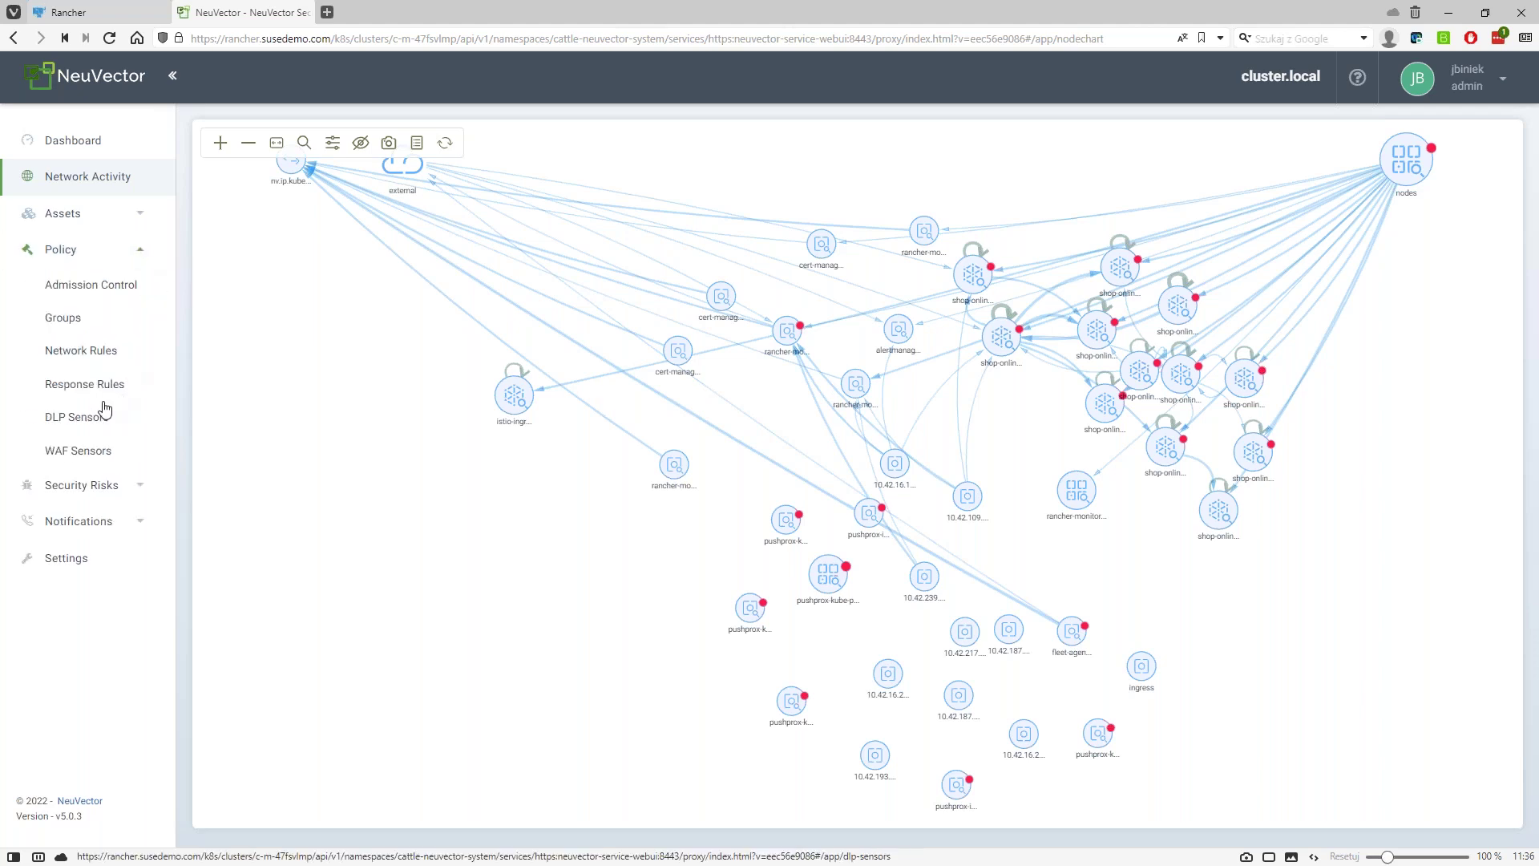
pyautogui.click(72, 319)
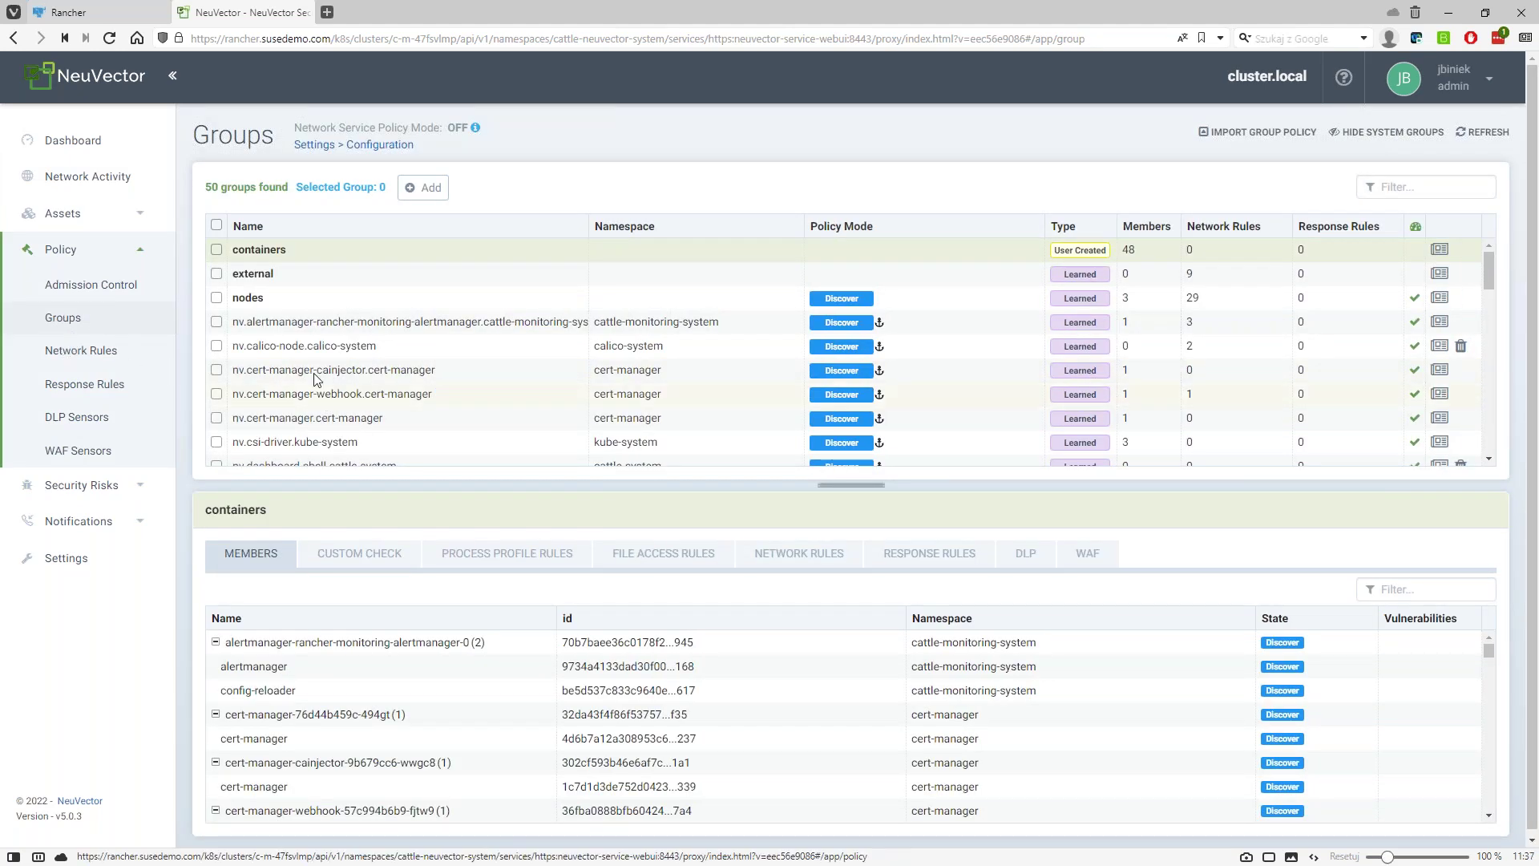
pyautogui.click(98, 351)
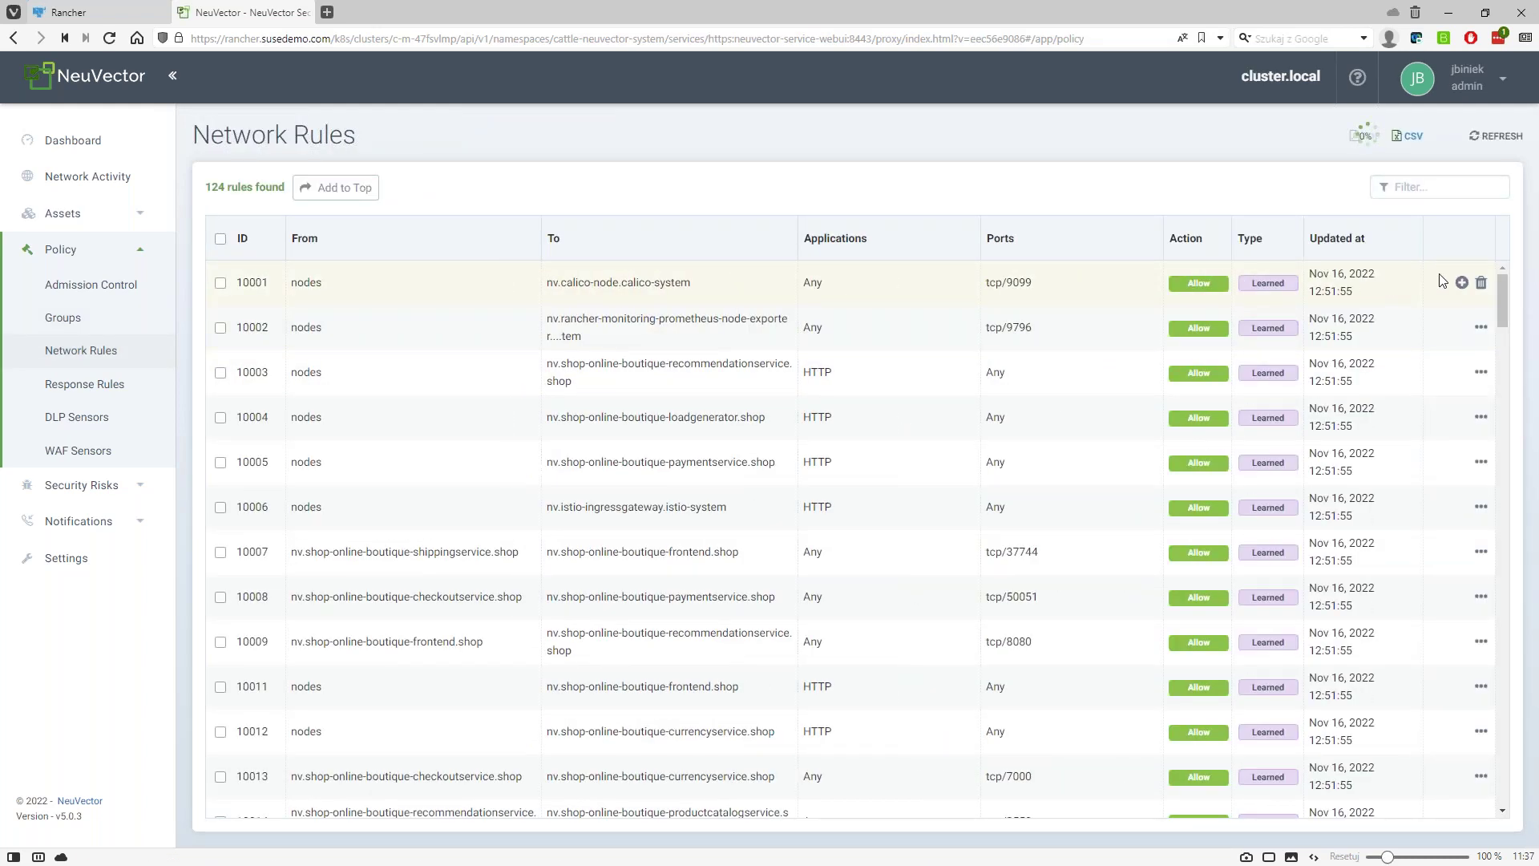
pyautogui.click(1438, 188)
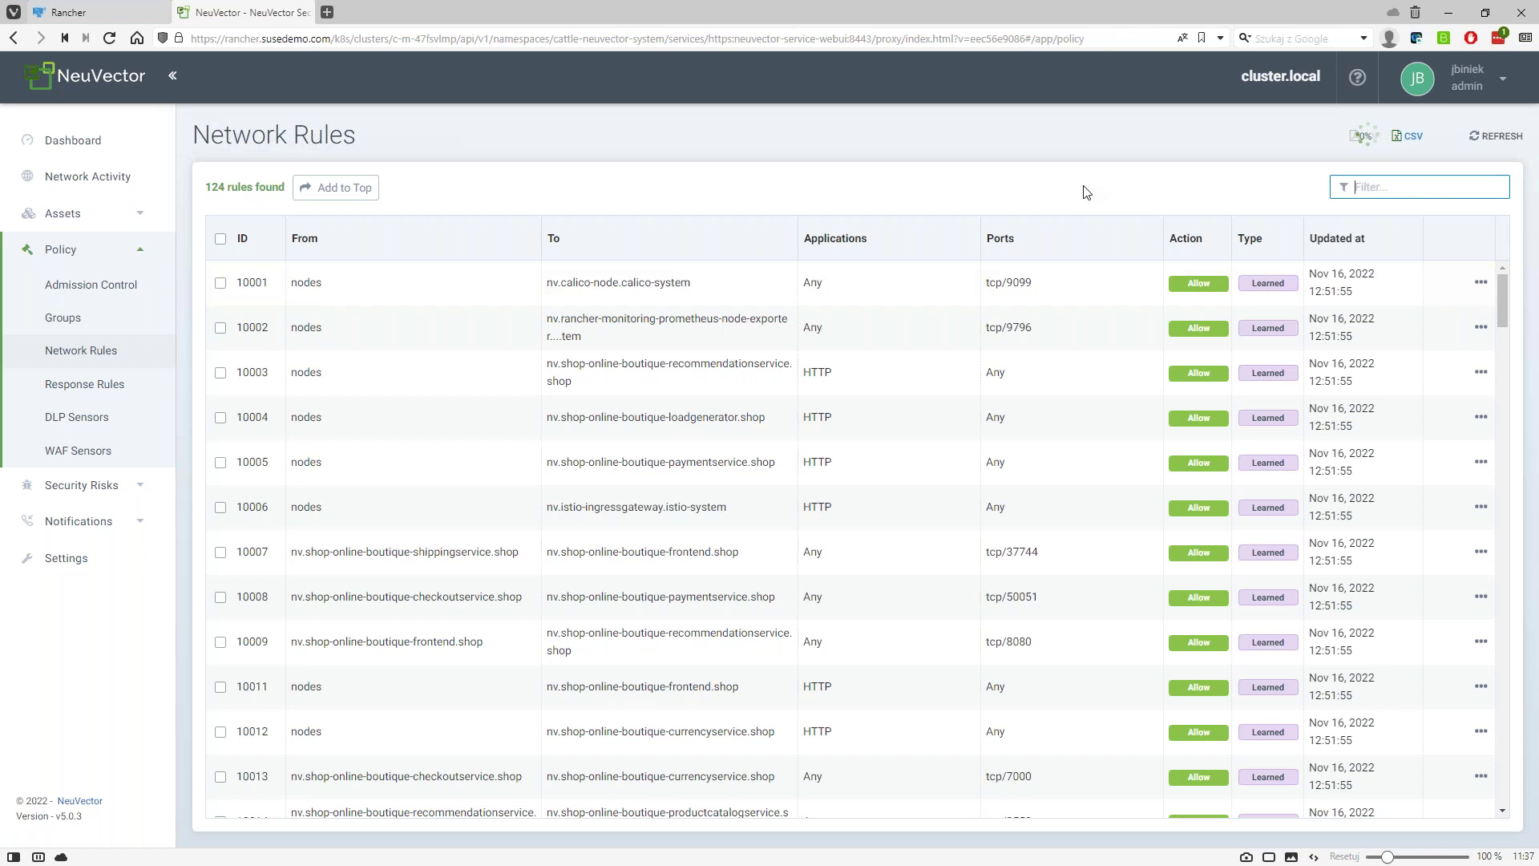
pyautogui.write('sh')
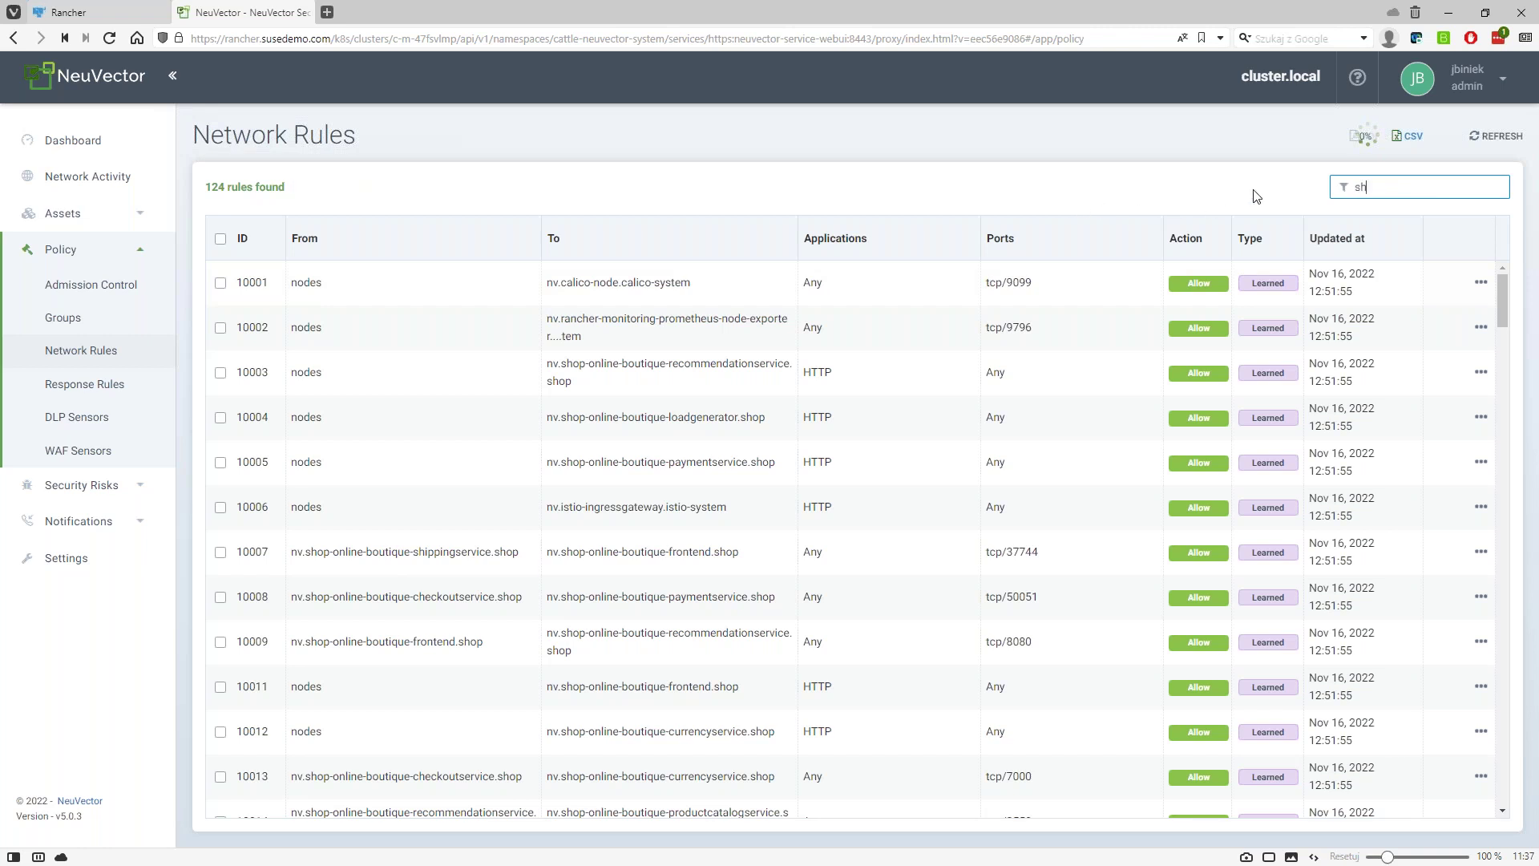
pyautogui.write('op')
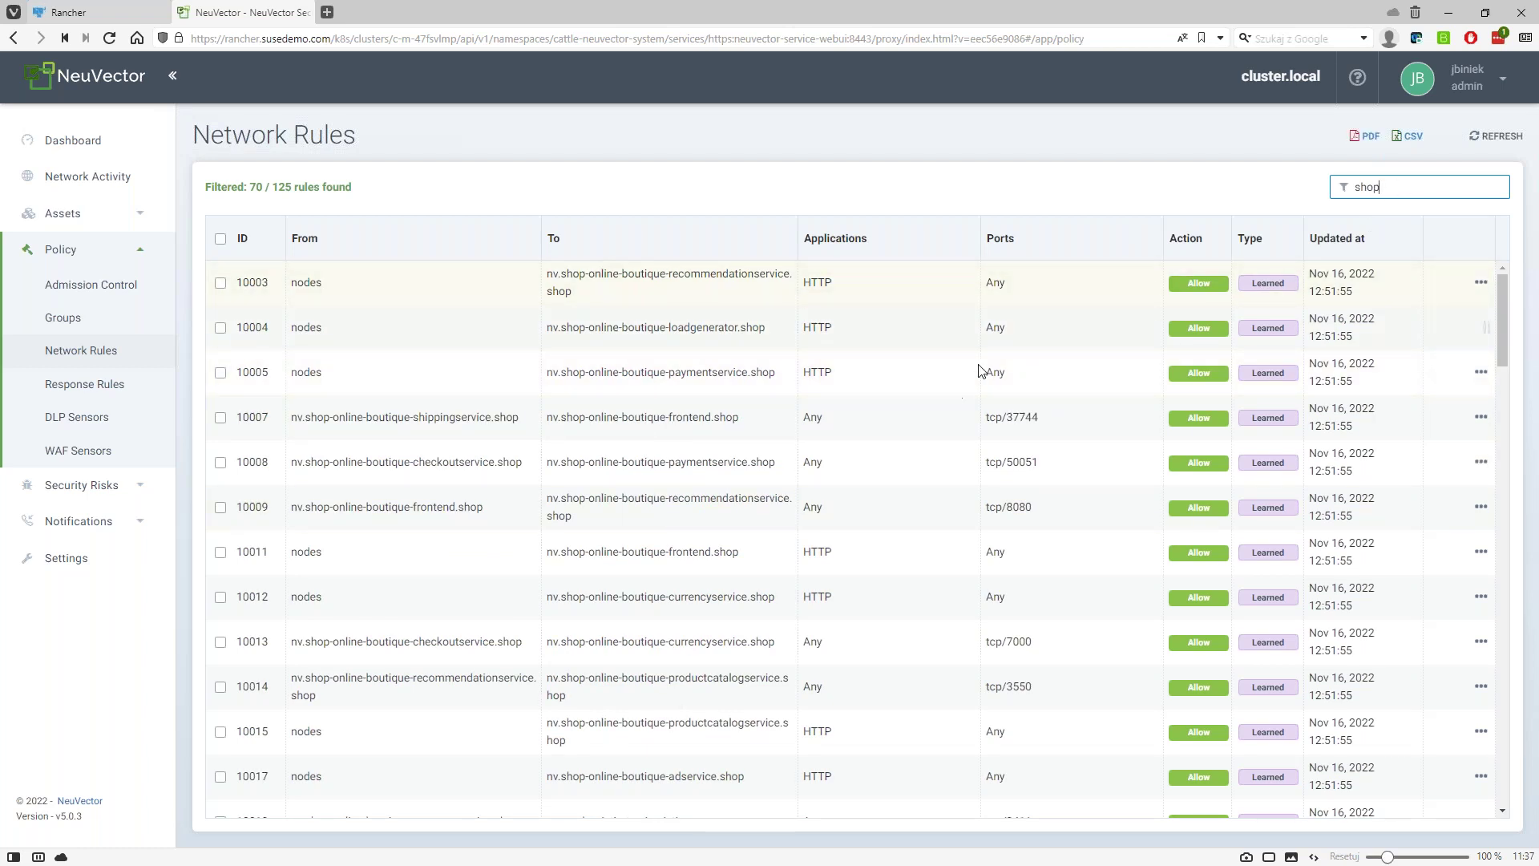
# Look through the filtered network rules and their applications, briefly selecting and deselecting rule 10007
pyautogui.scroll(-3, 687, 642)
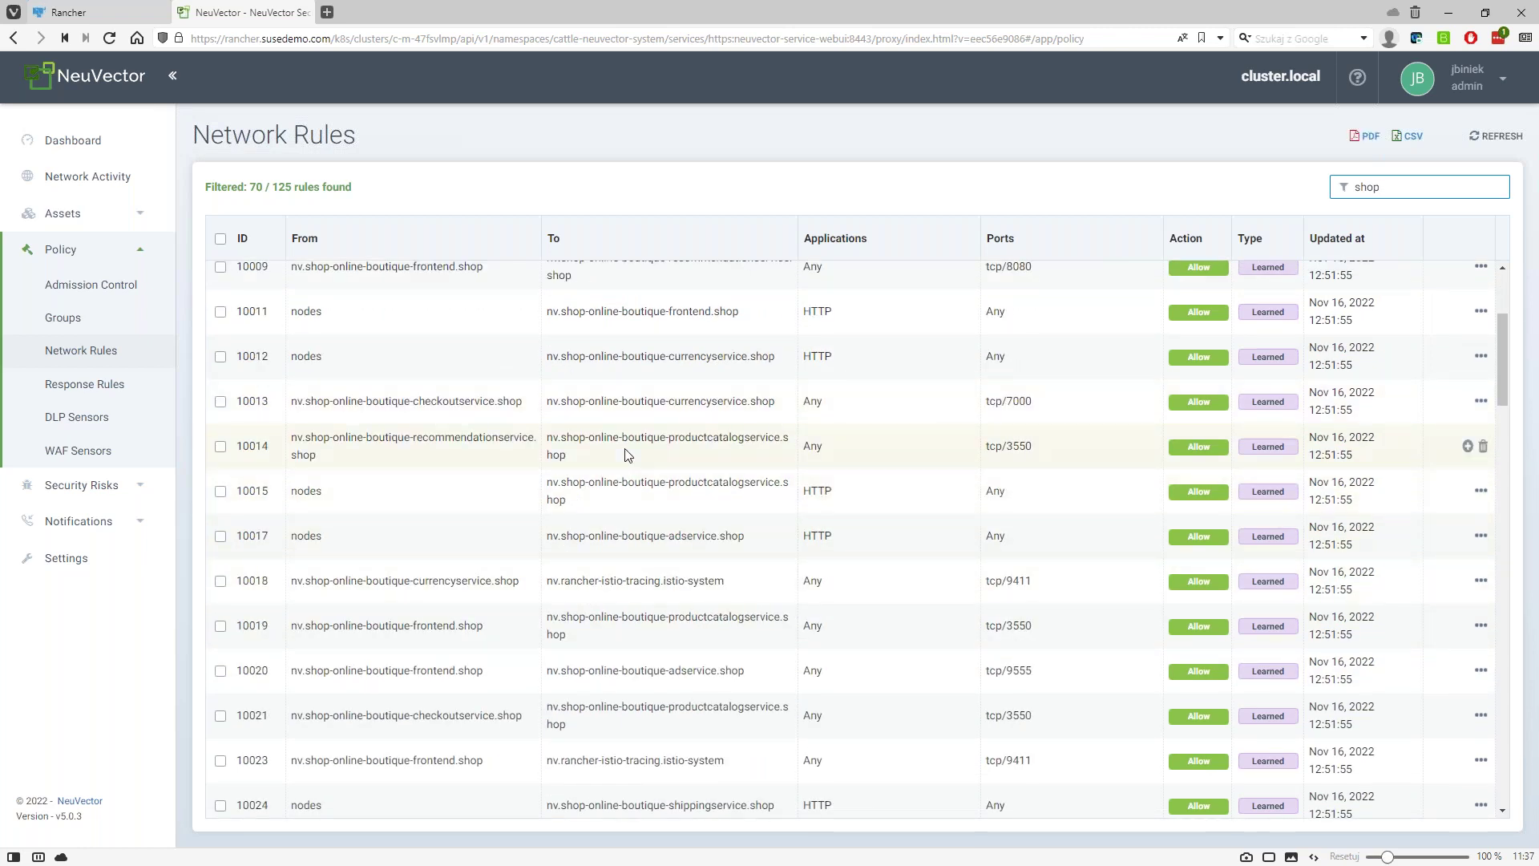
pyautogui.scroll(3, 1013, 385)
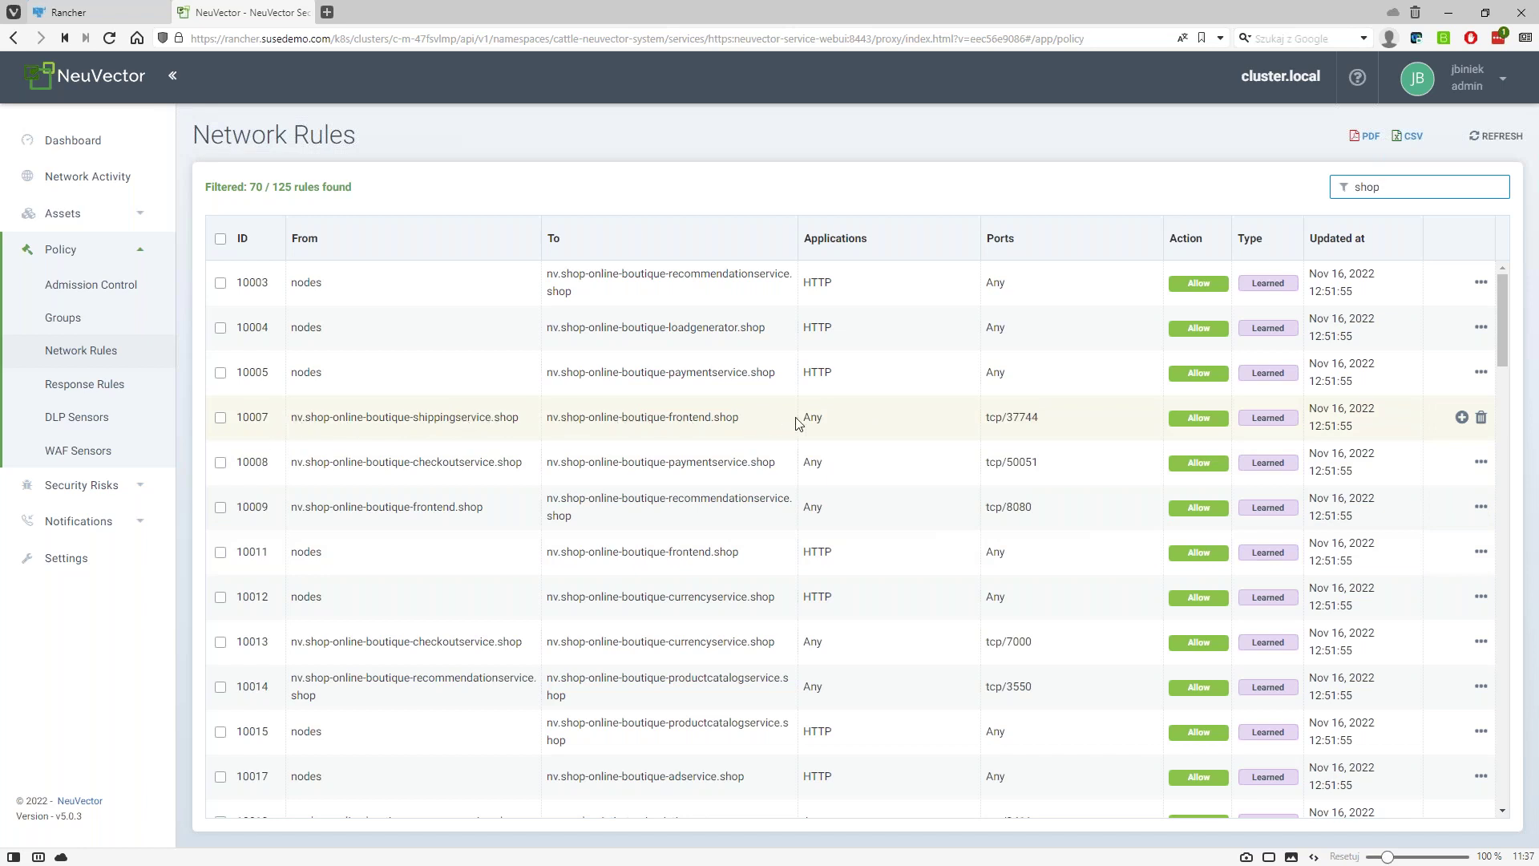
pyautogui.moveTo(834, 377); pyautogui.dragTo(813, 377)
pyautogui.click(838, 377)
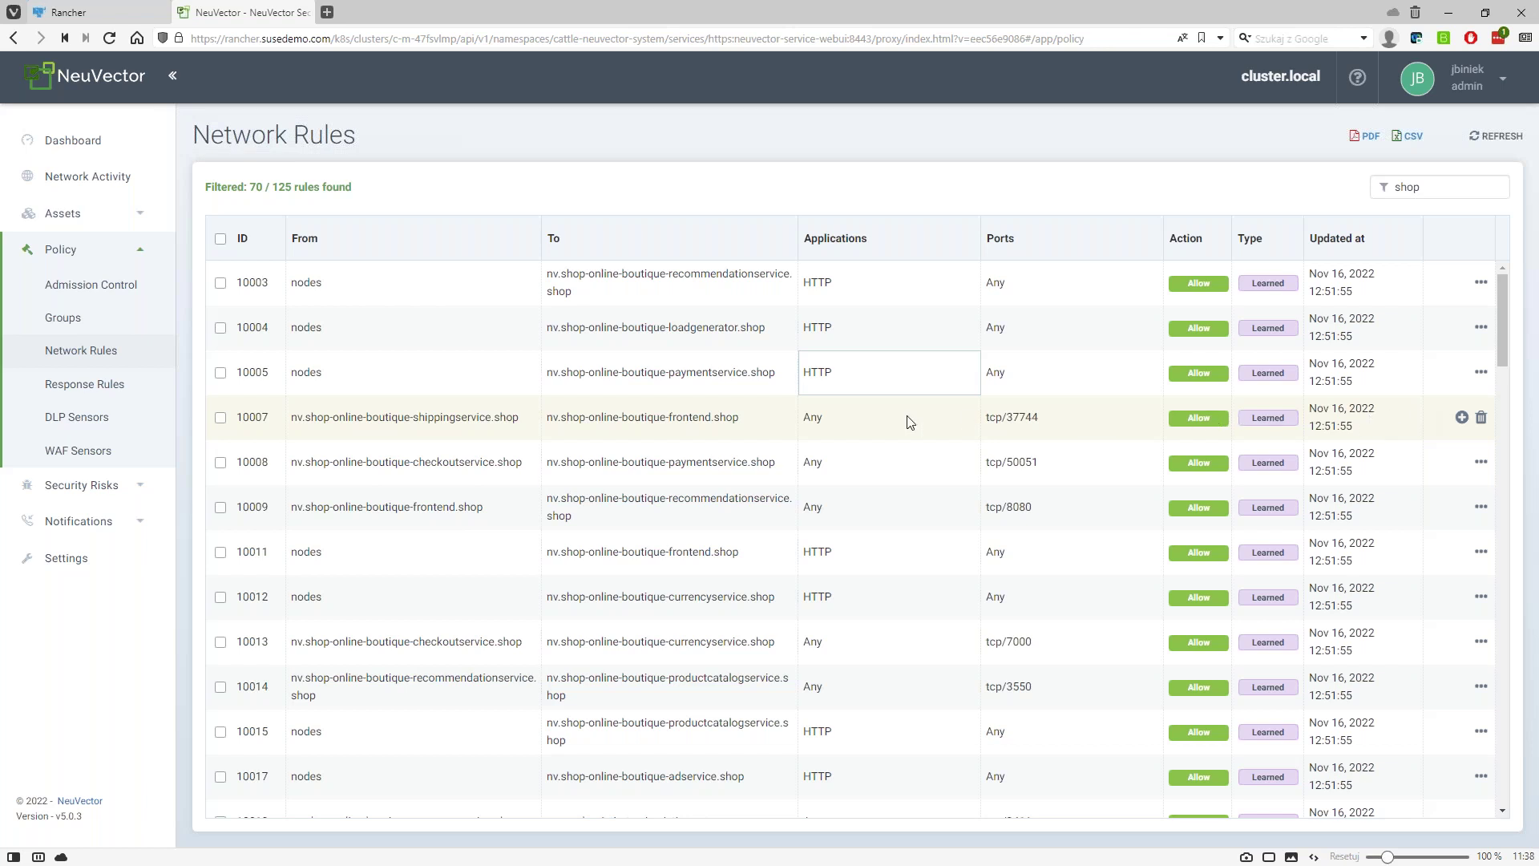
pyautogui.click(232, 417)
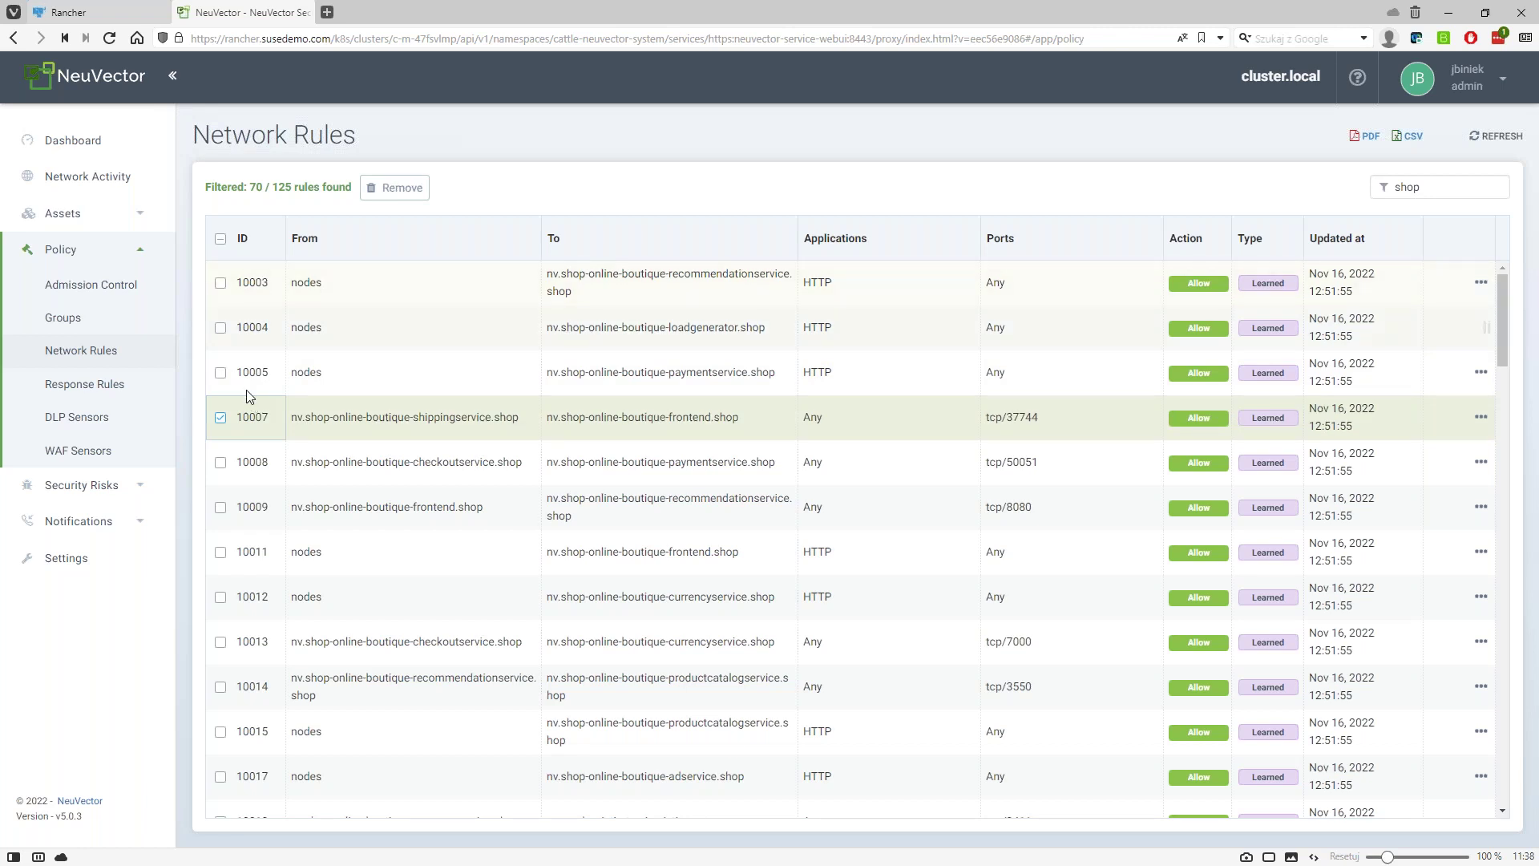
pyautogui.click(220, 416)
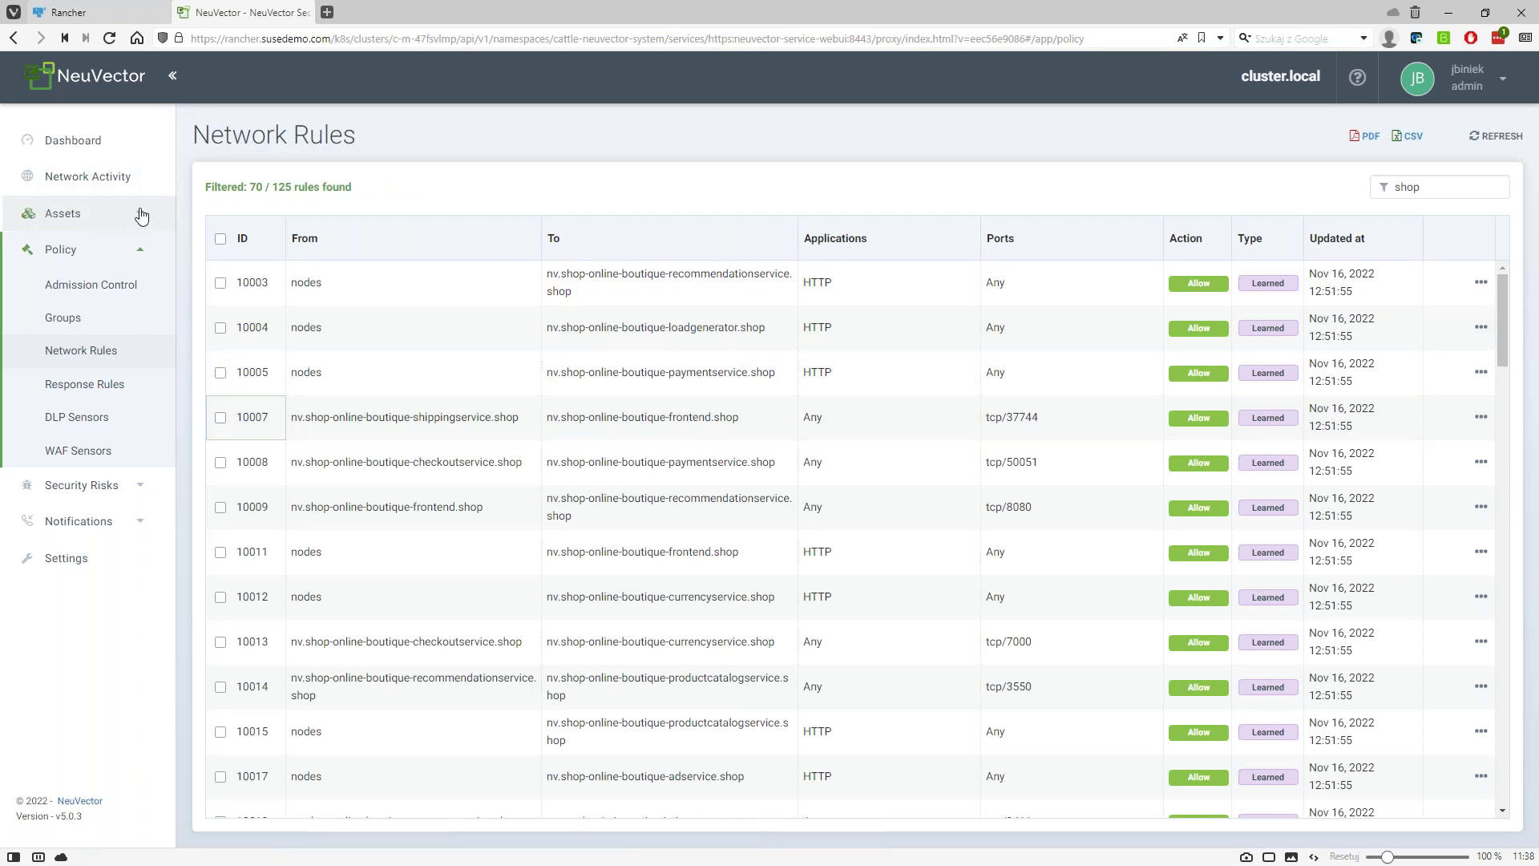
# Return to the Dashboard and examine the Security Risk Score section
pyautogui.click(66, 143)
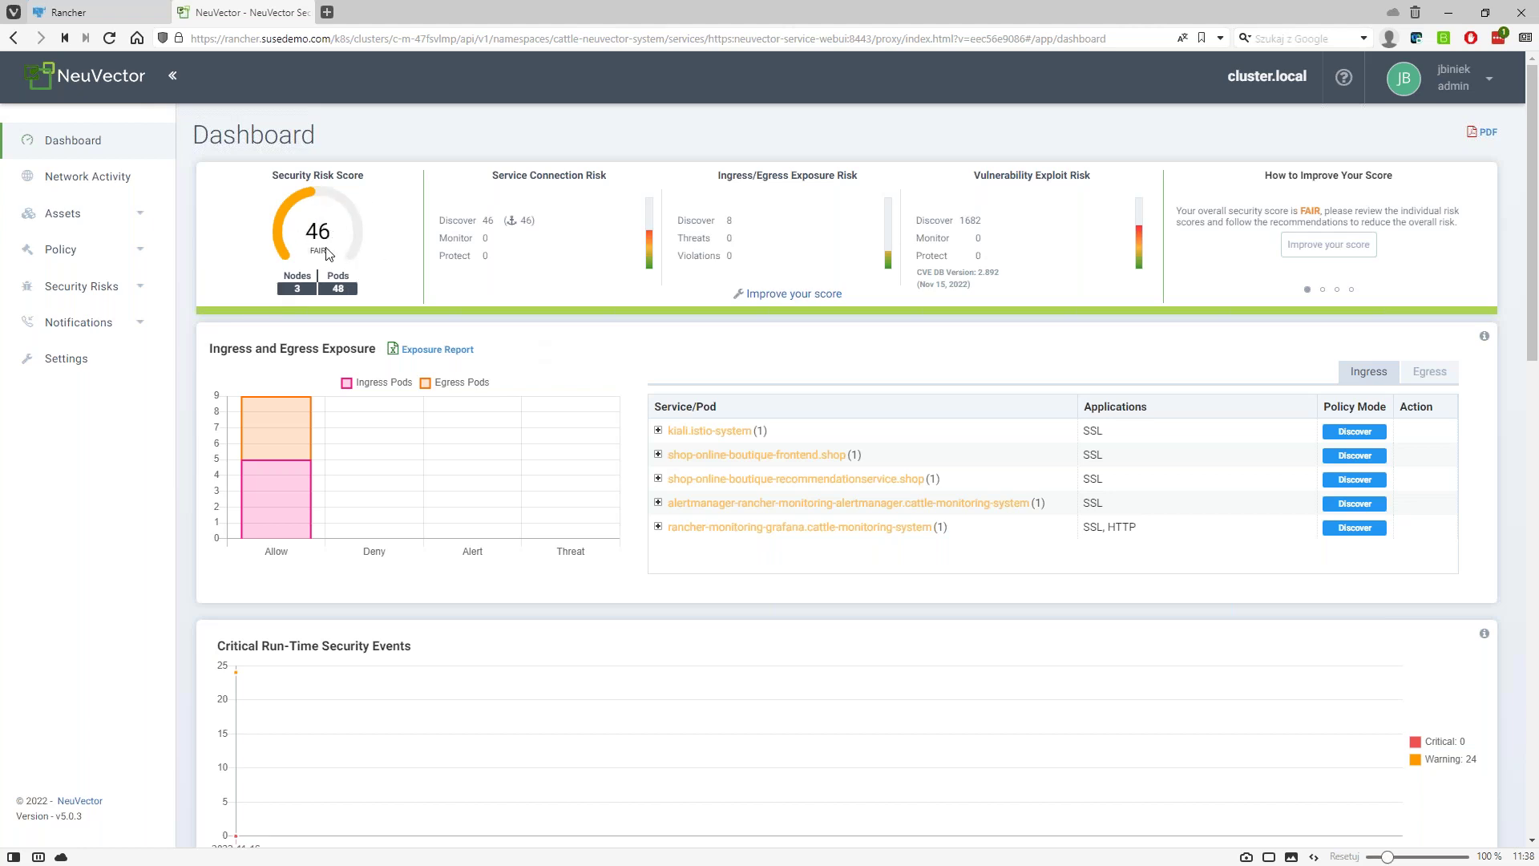
pyautogui.moveTo(364, 179); pyautogui.dragTo(291, 176)
pyautogui.click(332, 176)
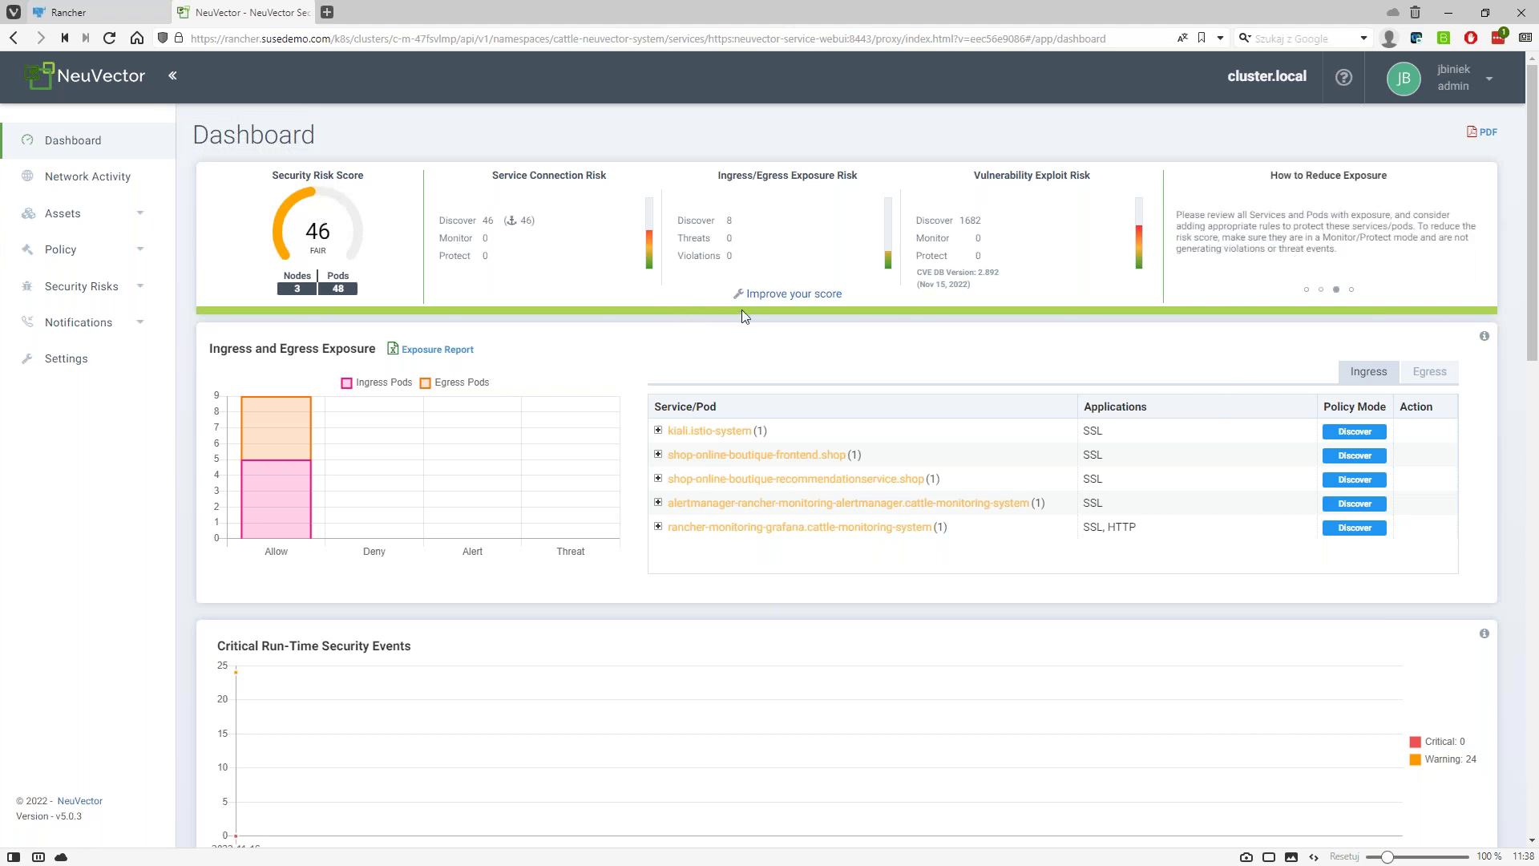
# In the Risk Review and Improvement Tool, read the explanations for service policy mode, ingress/egress rules, privileged containers and pods running as root
pyautogui.click(798, 297)
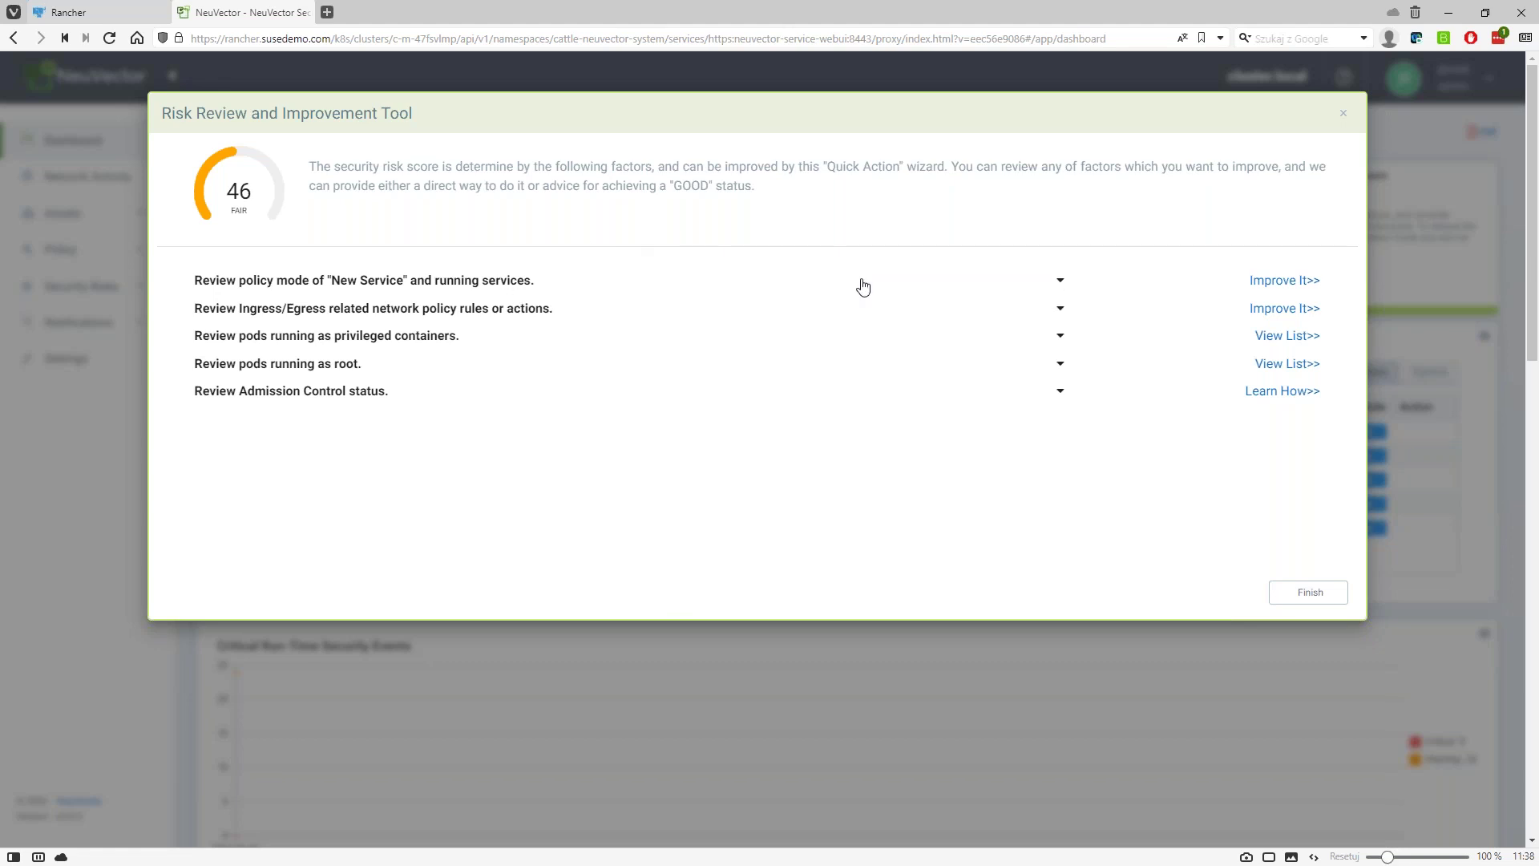
pyautogui.click(1062, 283)
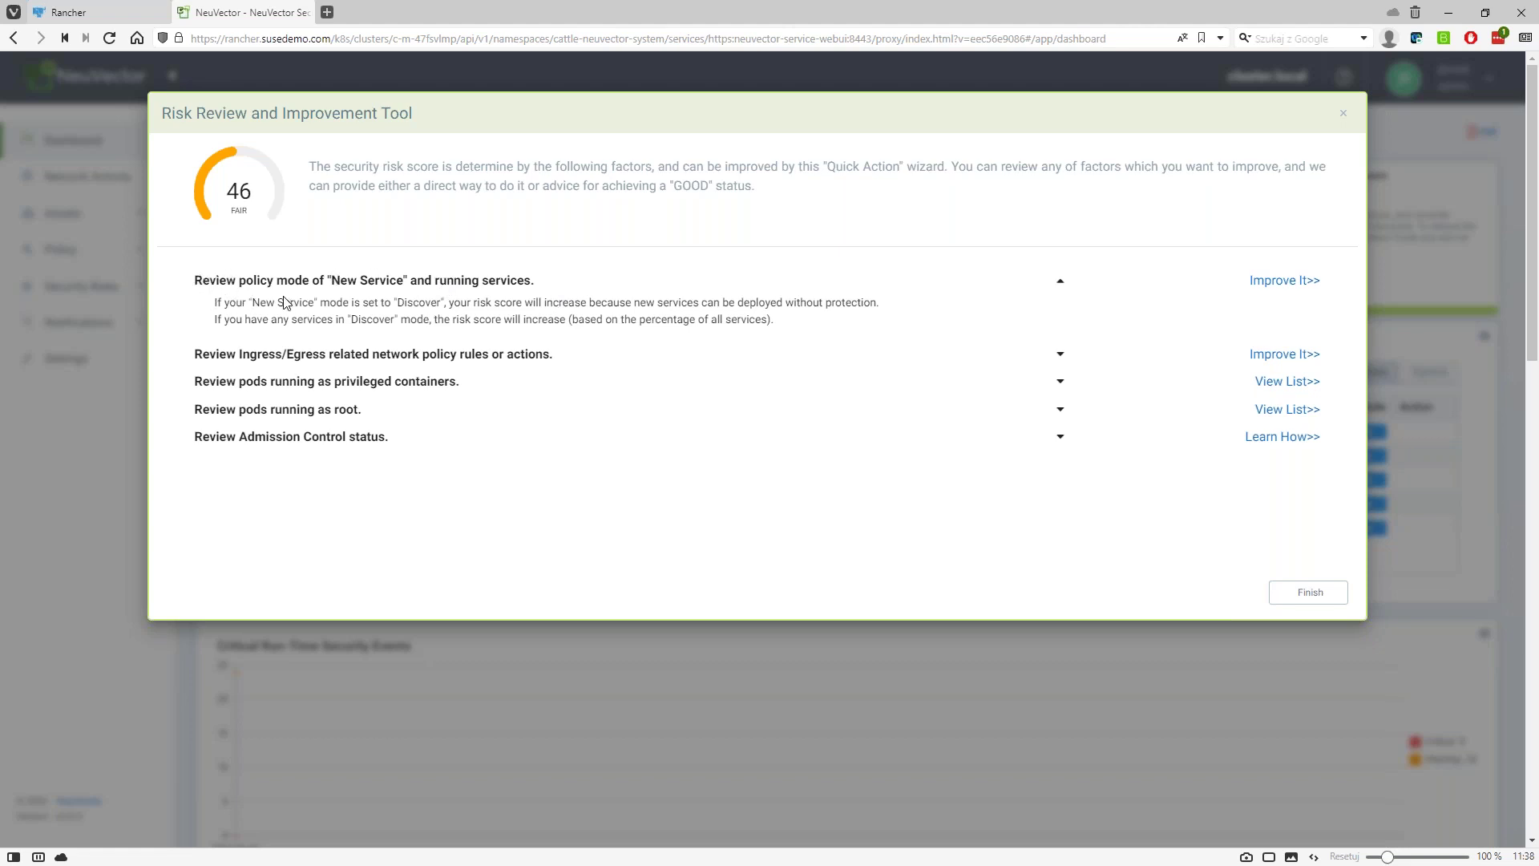
pyautogui.moveTo(248, 303); pyautogui.dragTo(345, 303)
pyautogui.click(371, 304)
pyautogui.click(1062, 285)
pyautogui.click(1062, 311)
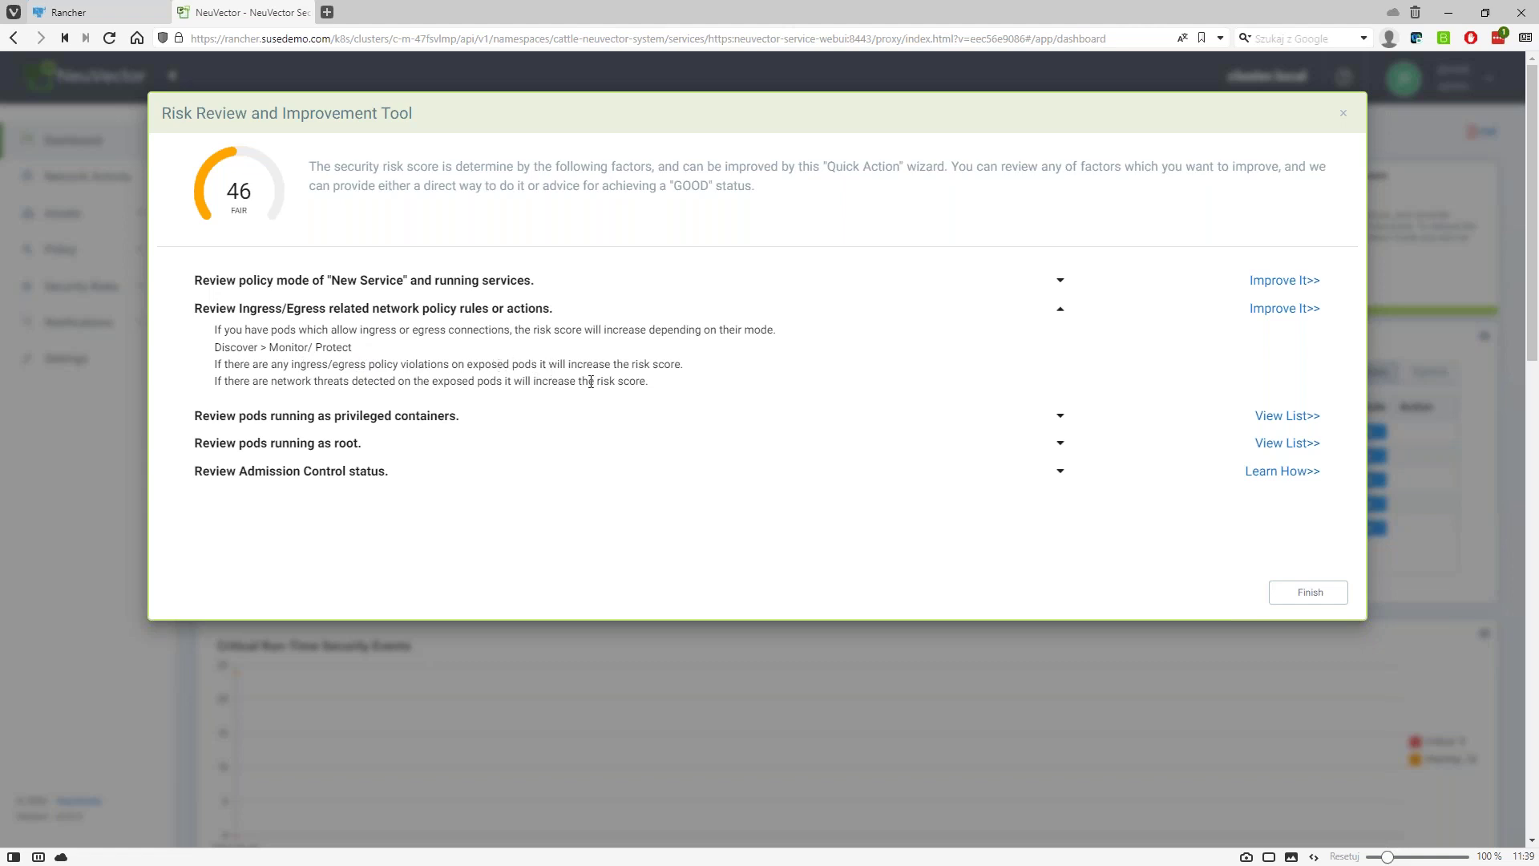
pyautogui.click(1062, 419)
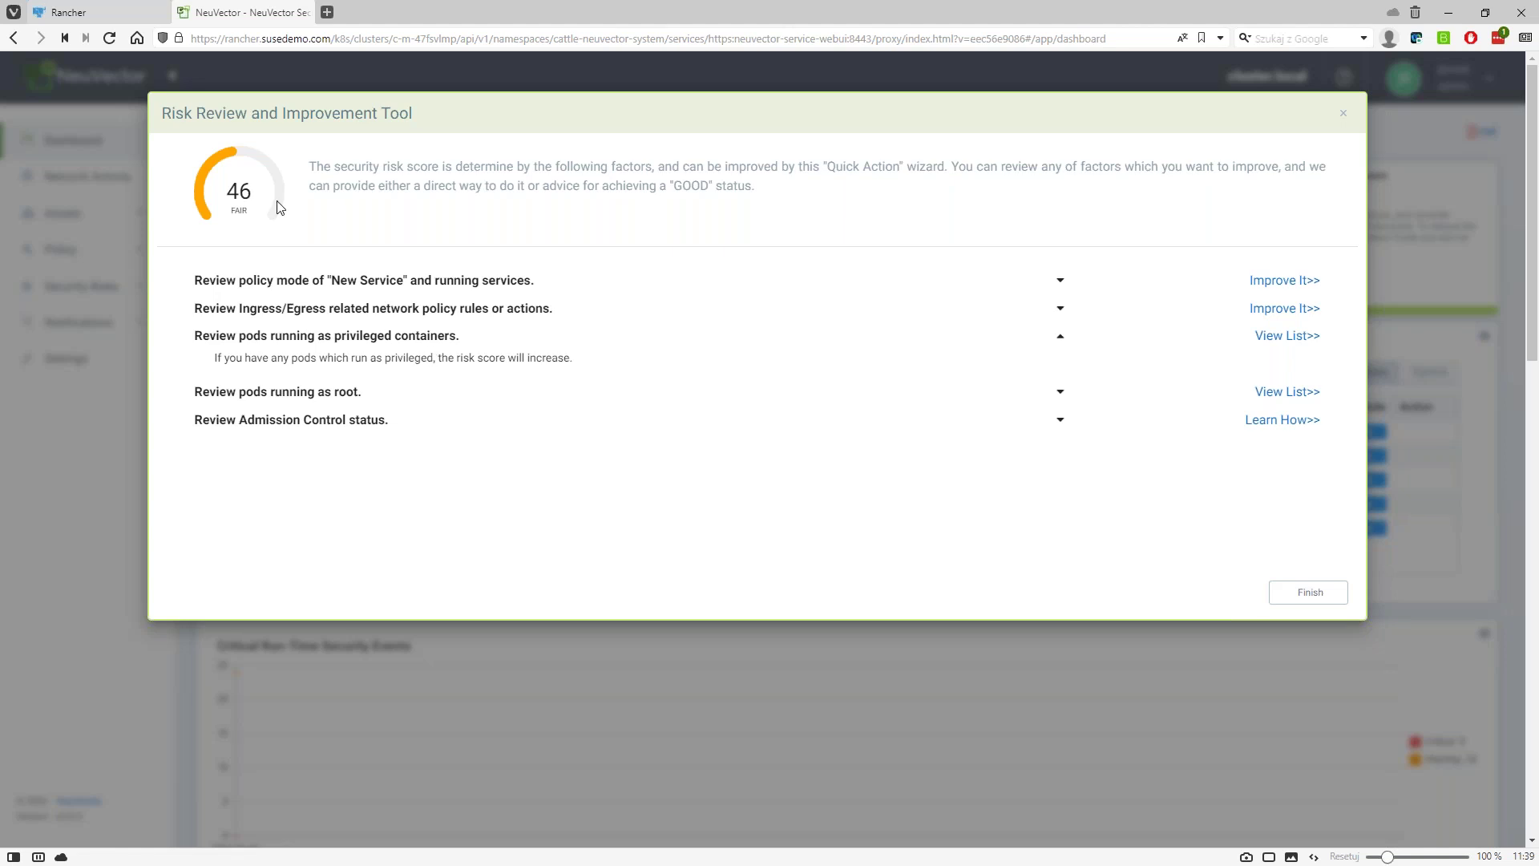
pyautogui.click(372, 392)
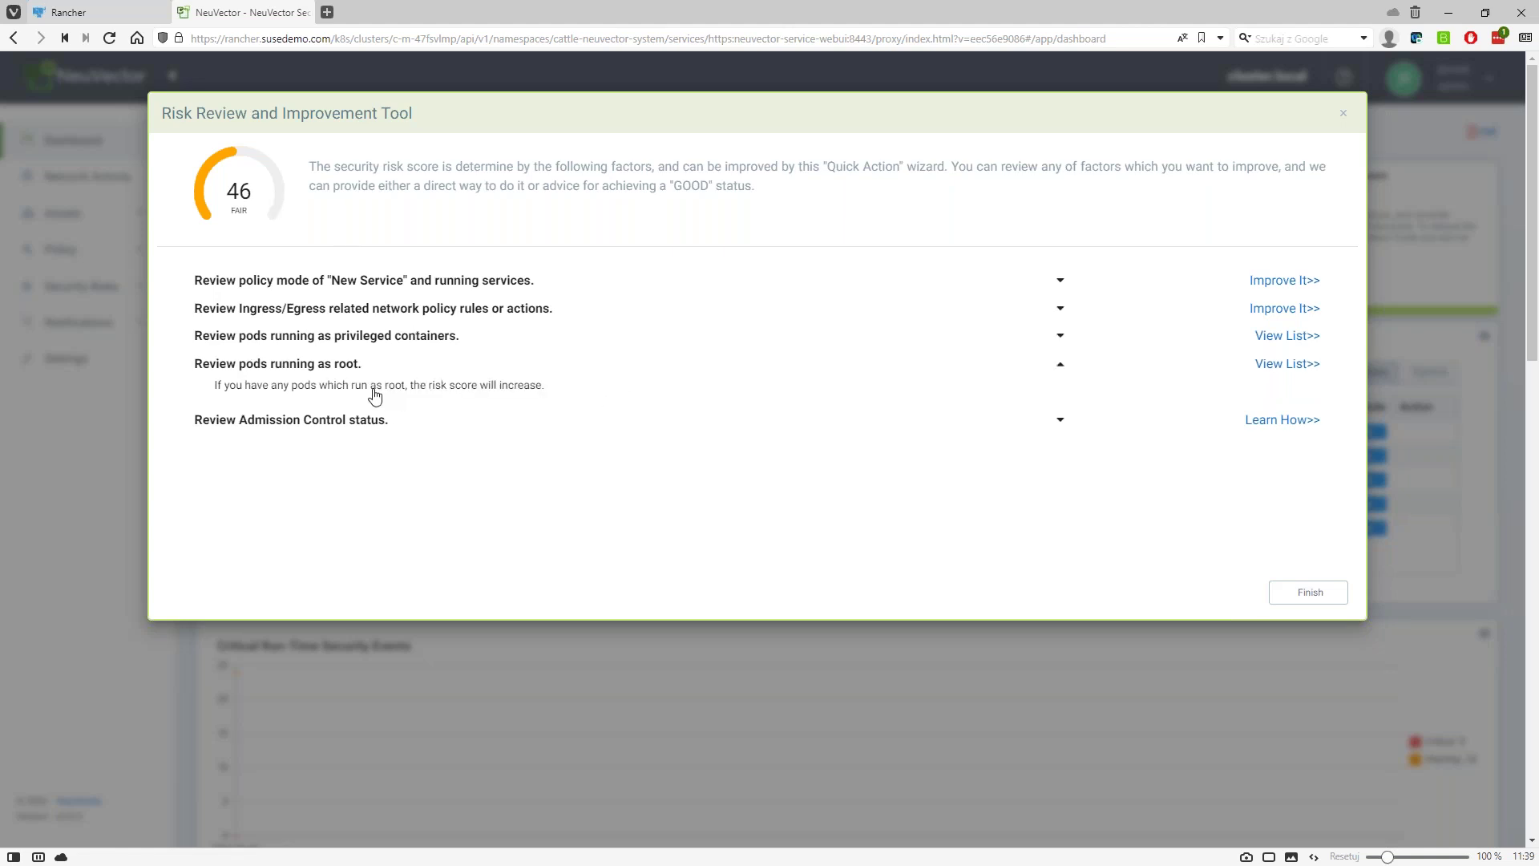
# Read the Admission Control status explanation, finish the risk review and close the Risk Review and Improvement Tool
pyautogui.click(418, 421)
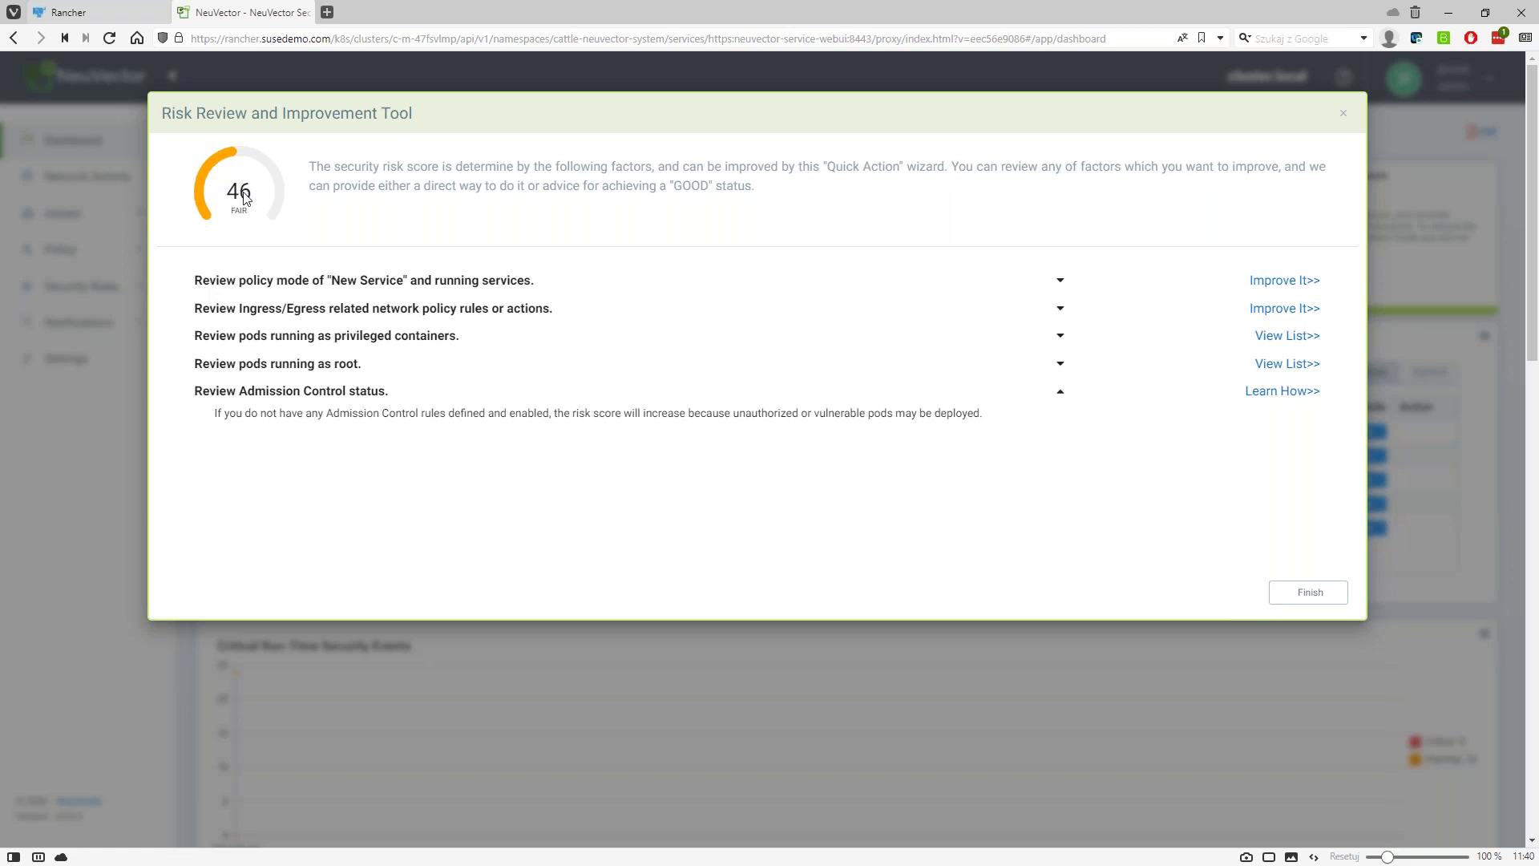
pyautogui.click(1299, 598)
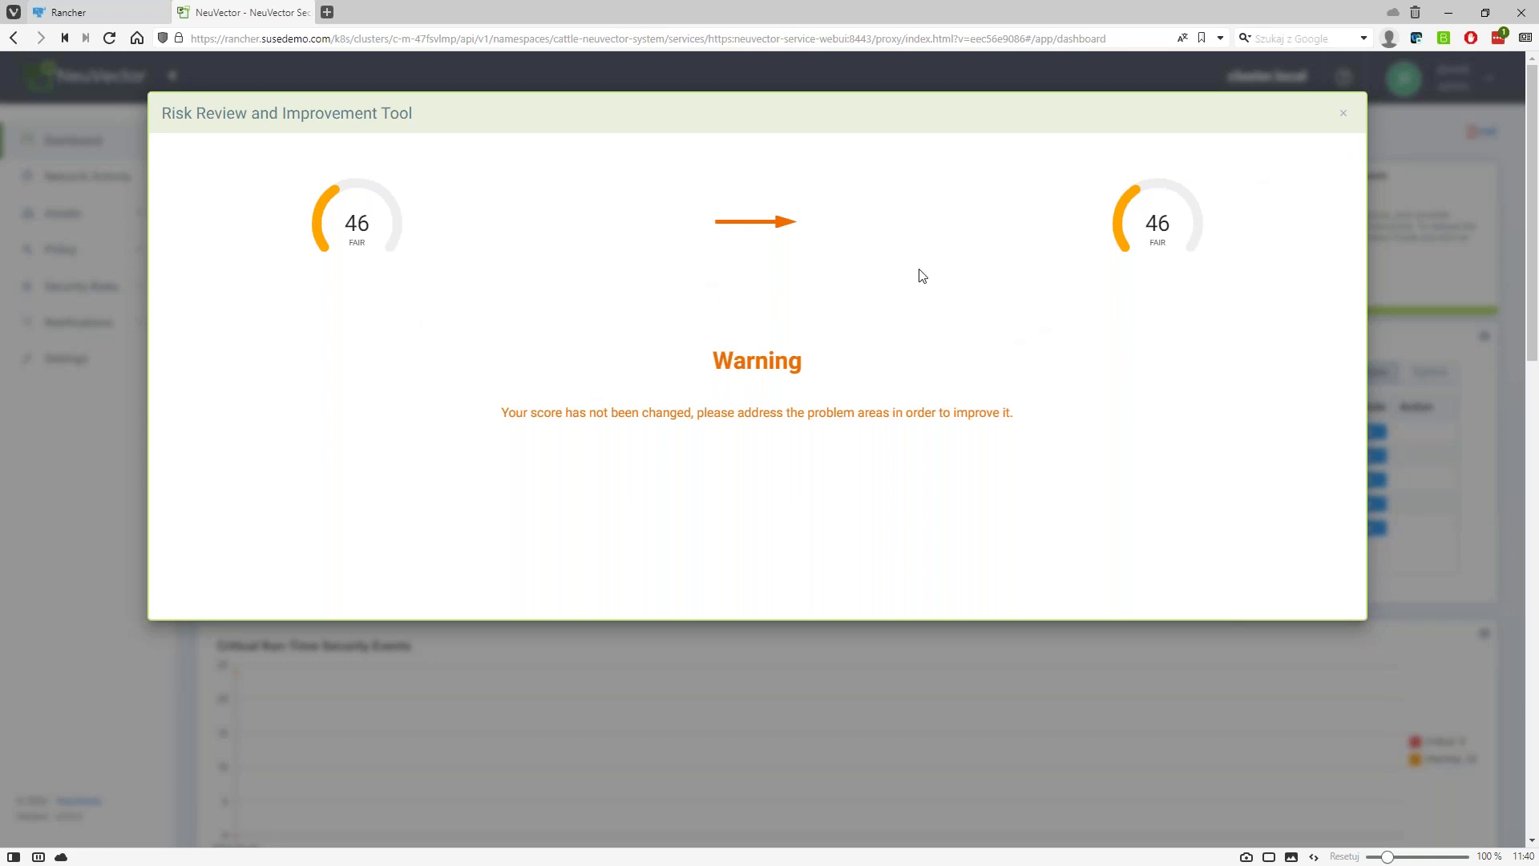
pyautogui.click(1344, 119)
# Examine the Service Connection Risk, Ingress/Egress Exposure Risk and Vulnerability Exploit Risk sections of the Dashboard
pyautogui.moveTo(535, 215)
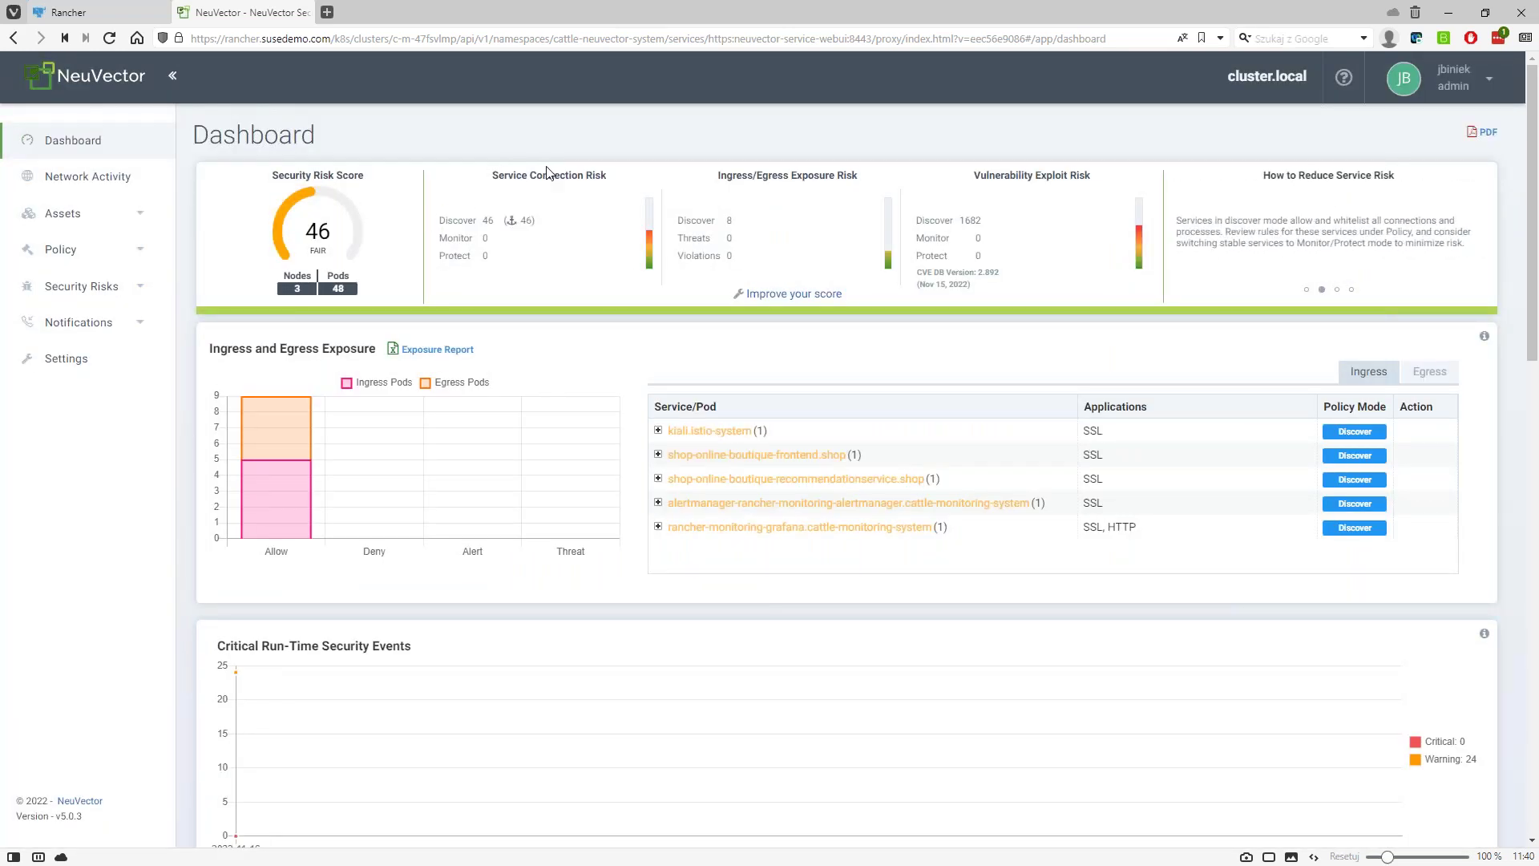
pyautogui.moveTo(492, 176); pyautogui.dragTo(601, 178)
pyautogui.click(617, 179)
pyautogui.moveTo(344, 192)
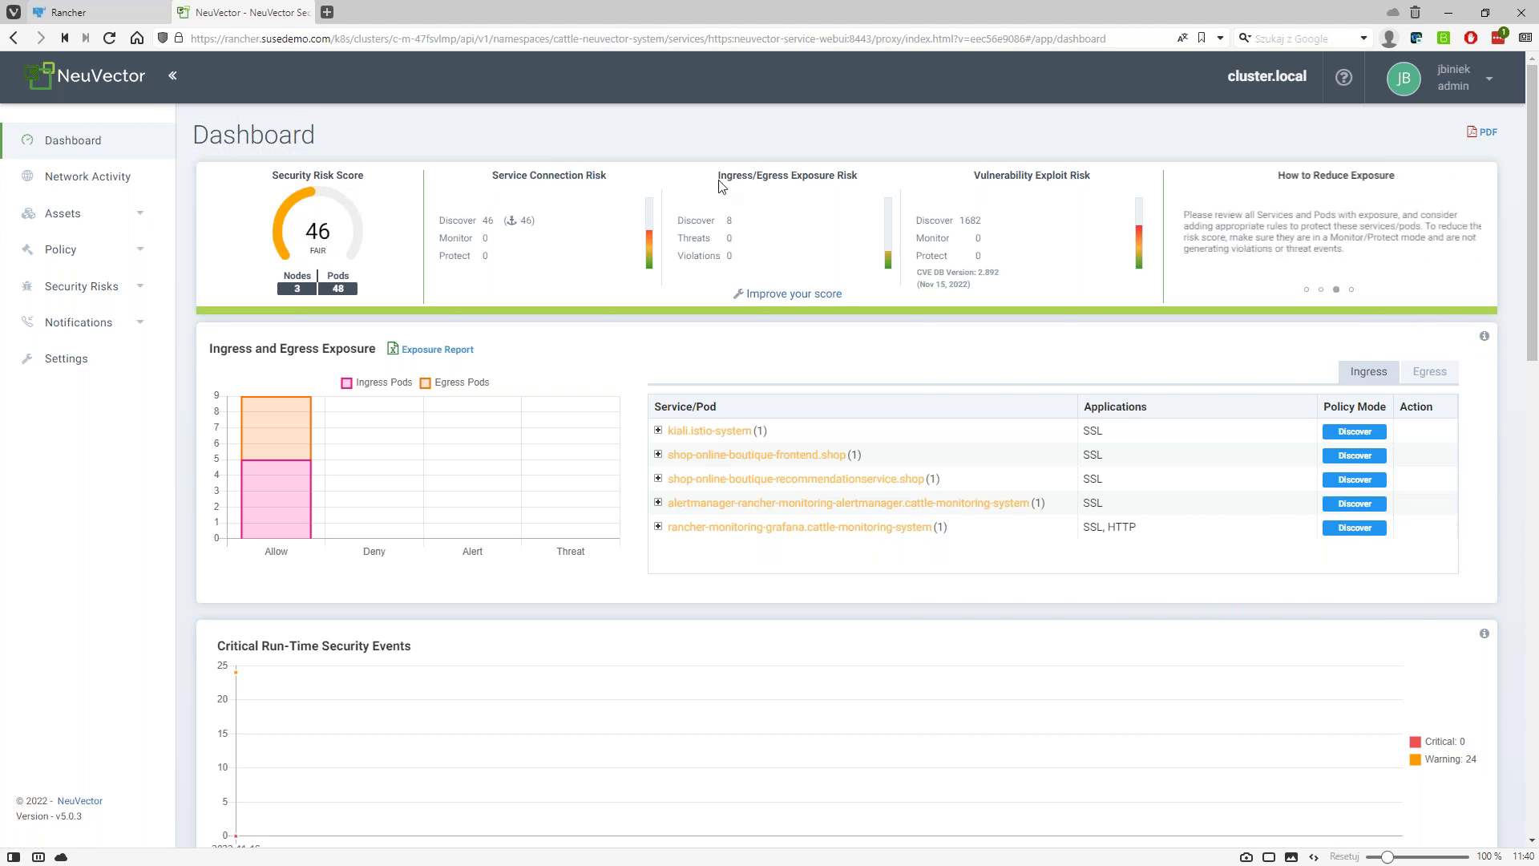
pyautogui.moveTo(601, 178)
pyautogui.moveTo(601, 179); pyautogui.dragTo(501, 175)
pyautogui.click(529, 213)
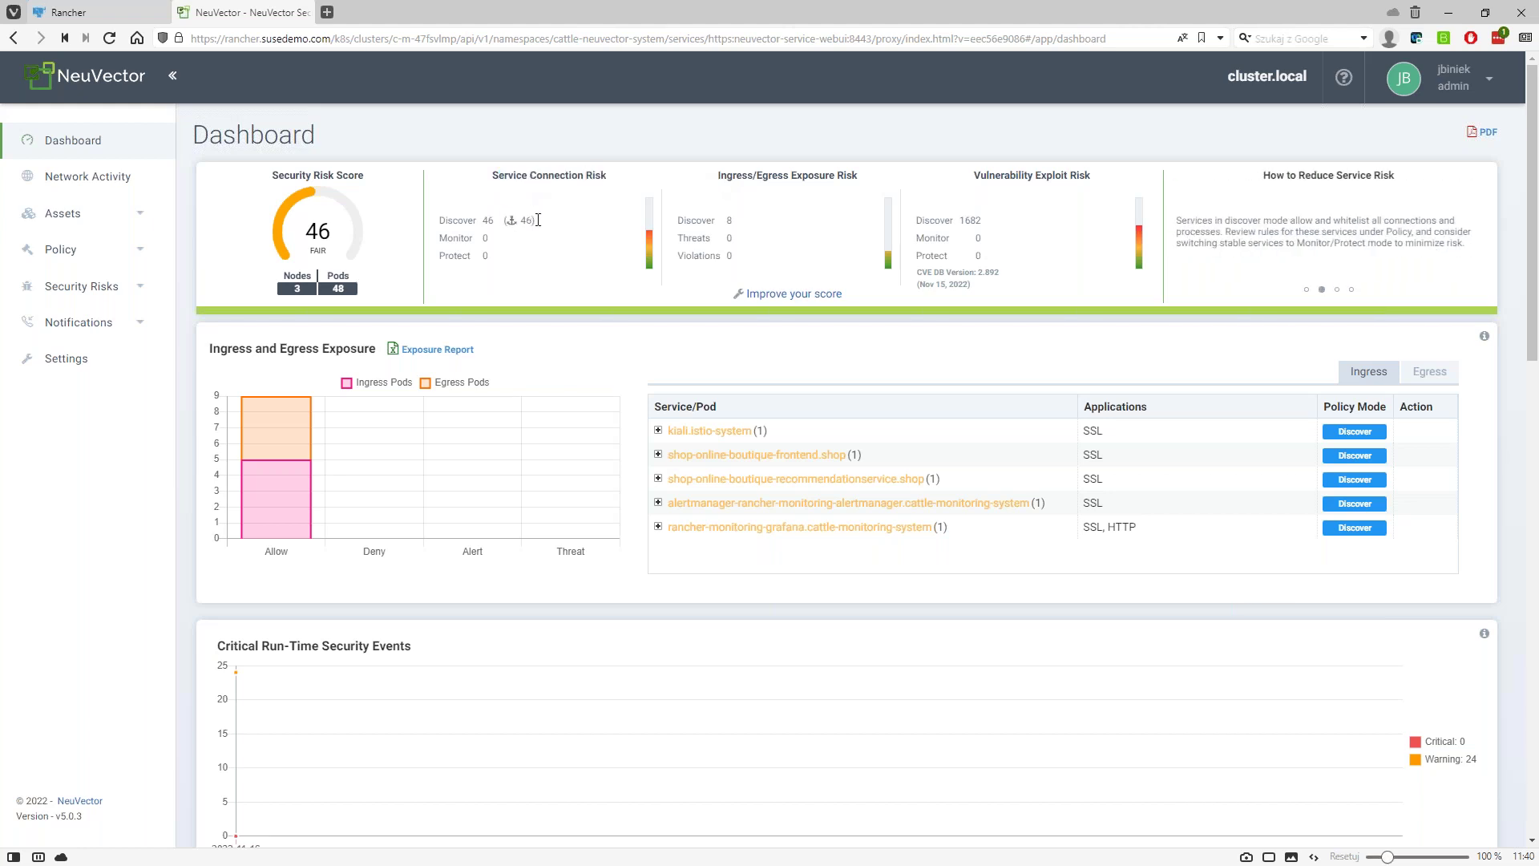
pyautogui.moveTo(756, 176); pyautogui.dragTo(820, 187)
pyautogui.click(818, 186)
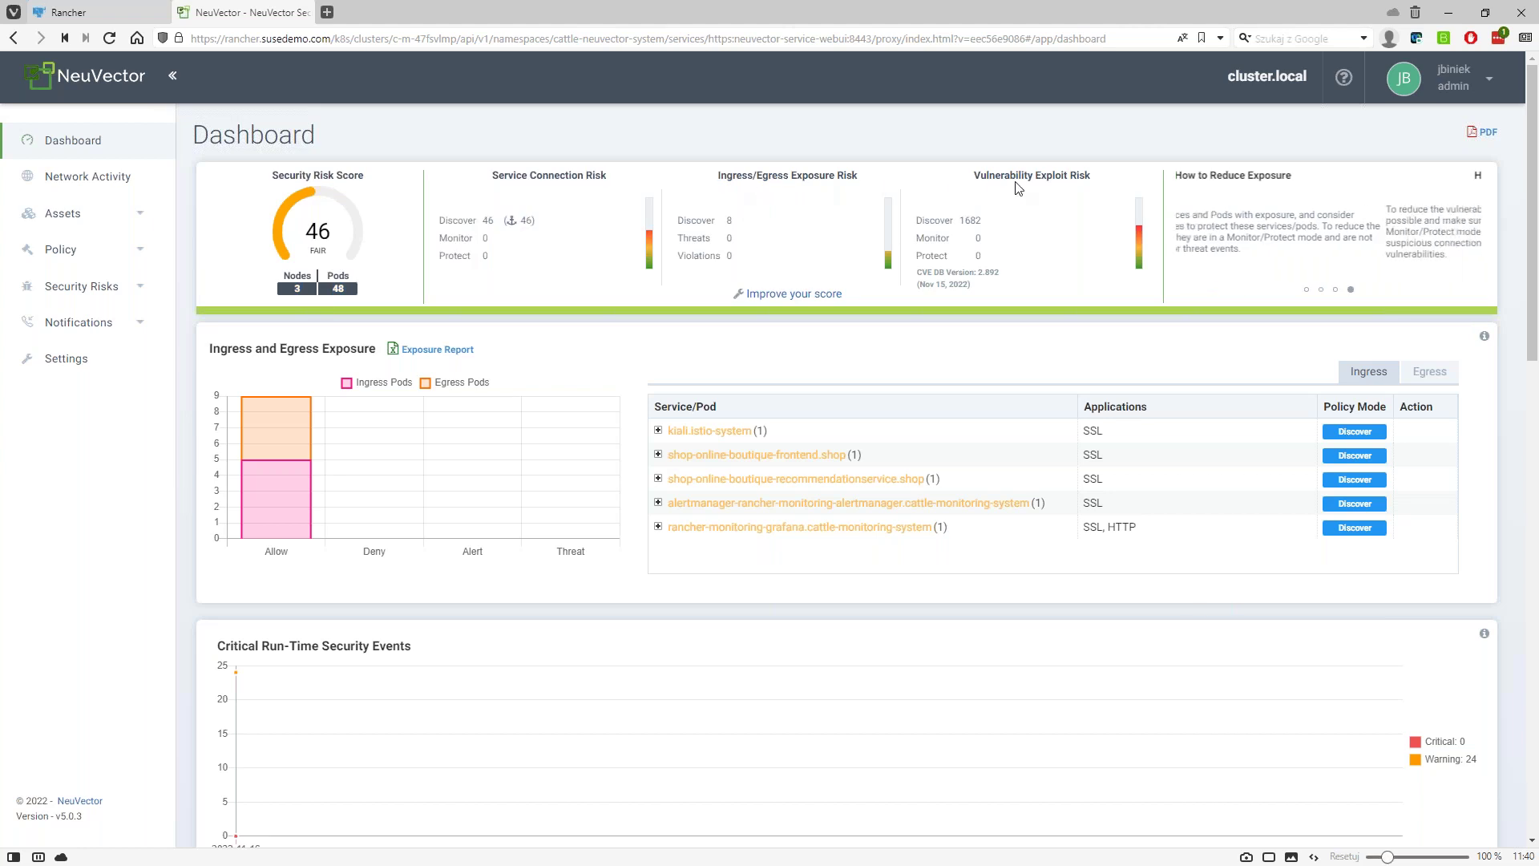
pyautogui.moveTo(1031, 181); pyautogui.dragTo(994, 178)
pyautogui.click(1043, 181)
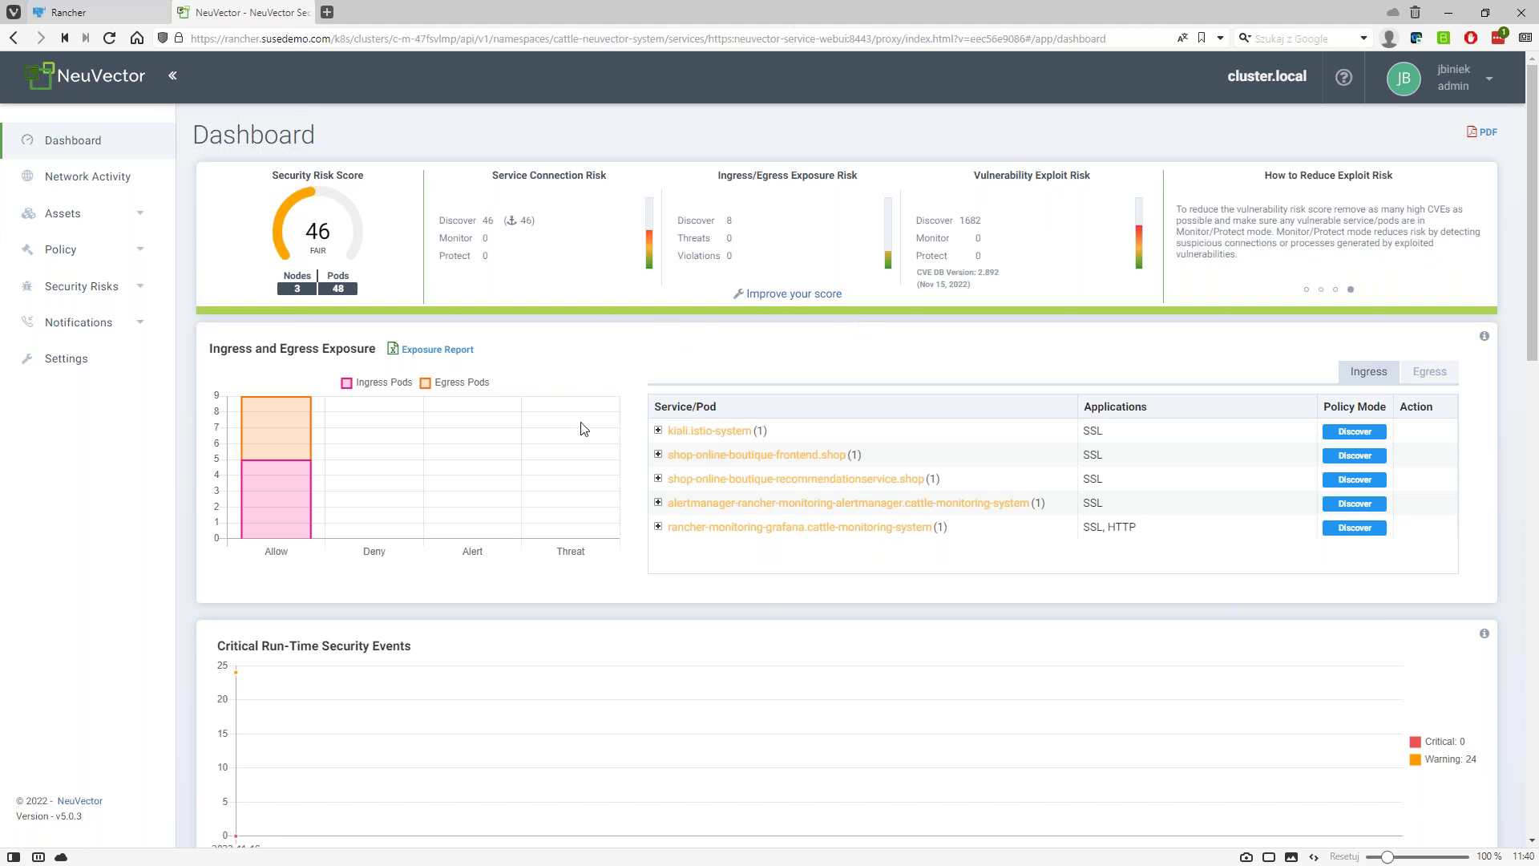
# Examine the Critical Run-Time Security Events chart and the top security events by source and destination
pyautogui.scroll(-2, 698, 641)
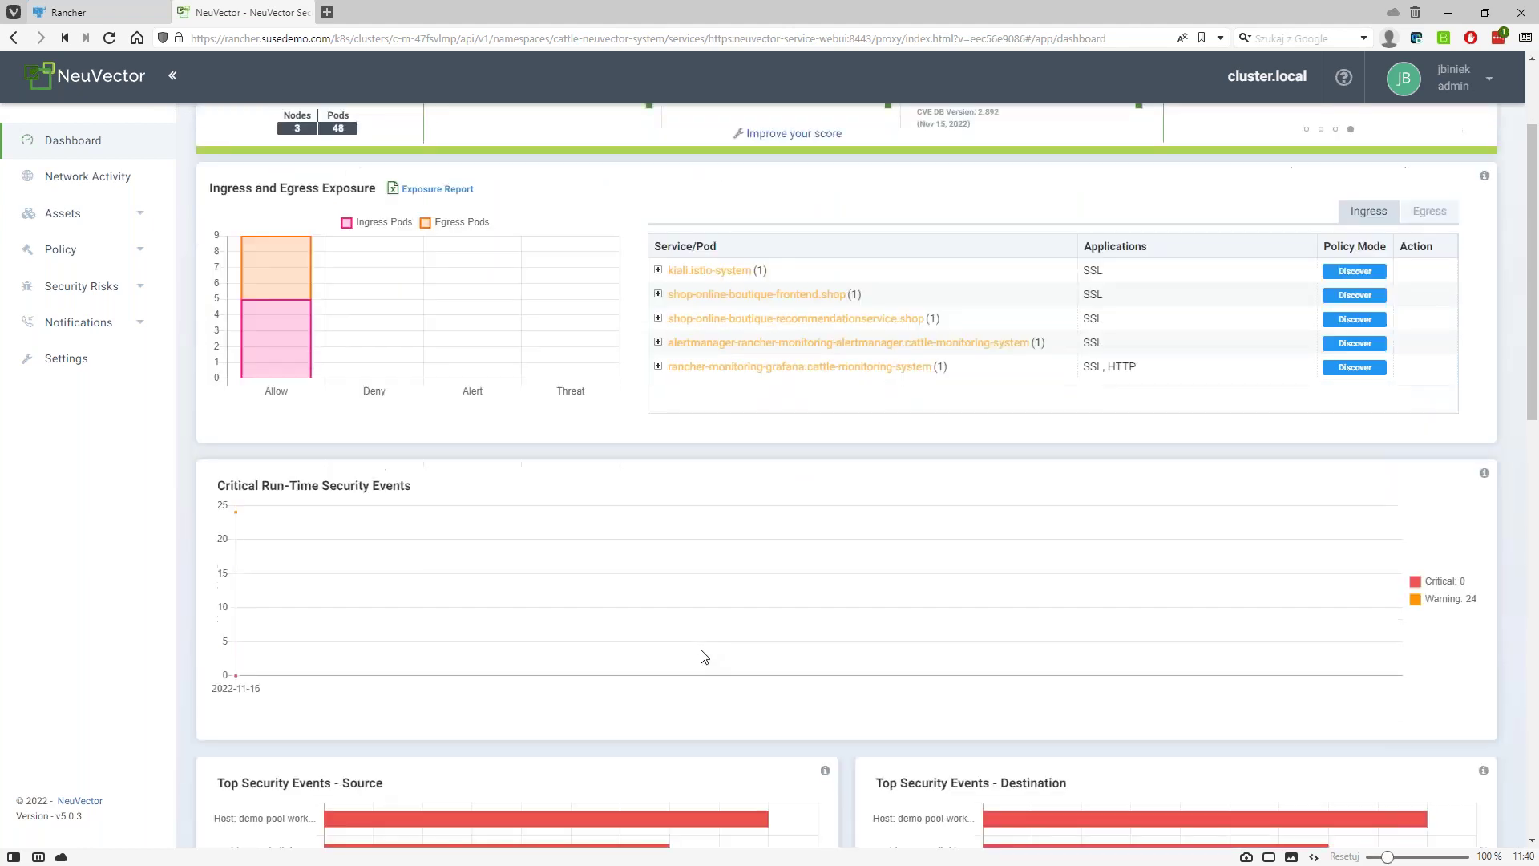
pyautogui.scroll(-1, 702, 656)
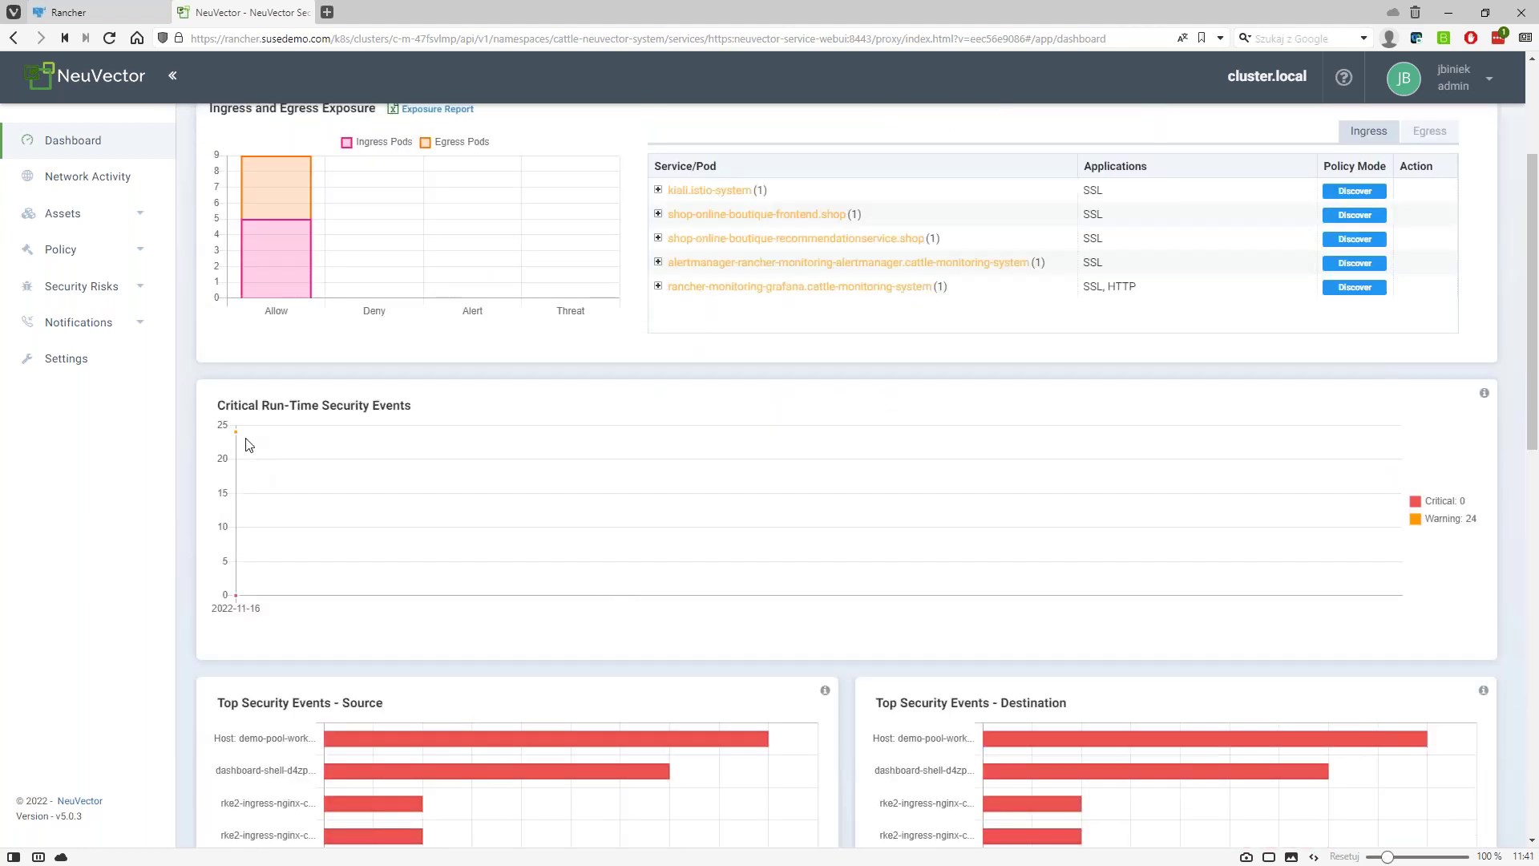
pyautogui.moveTo(239, 437)
pyautogui.scroll(-2, 210, 594)
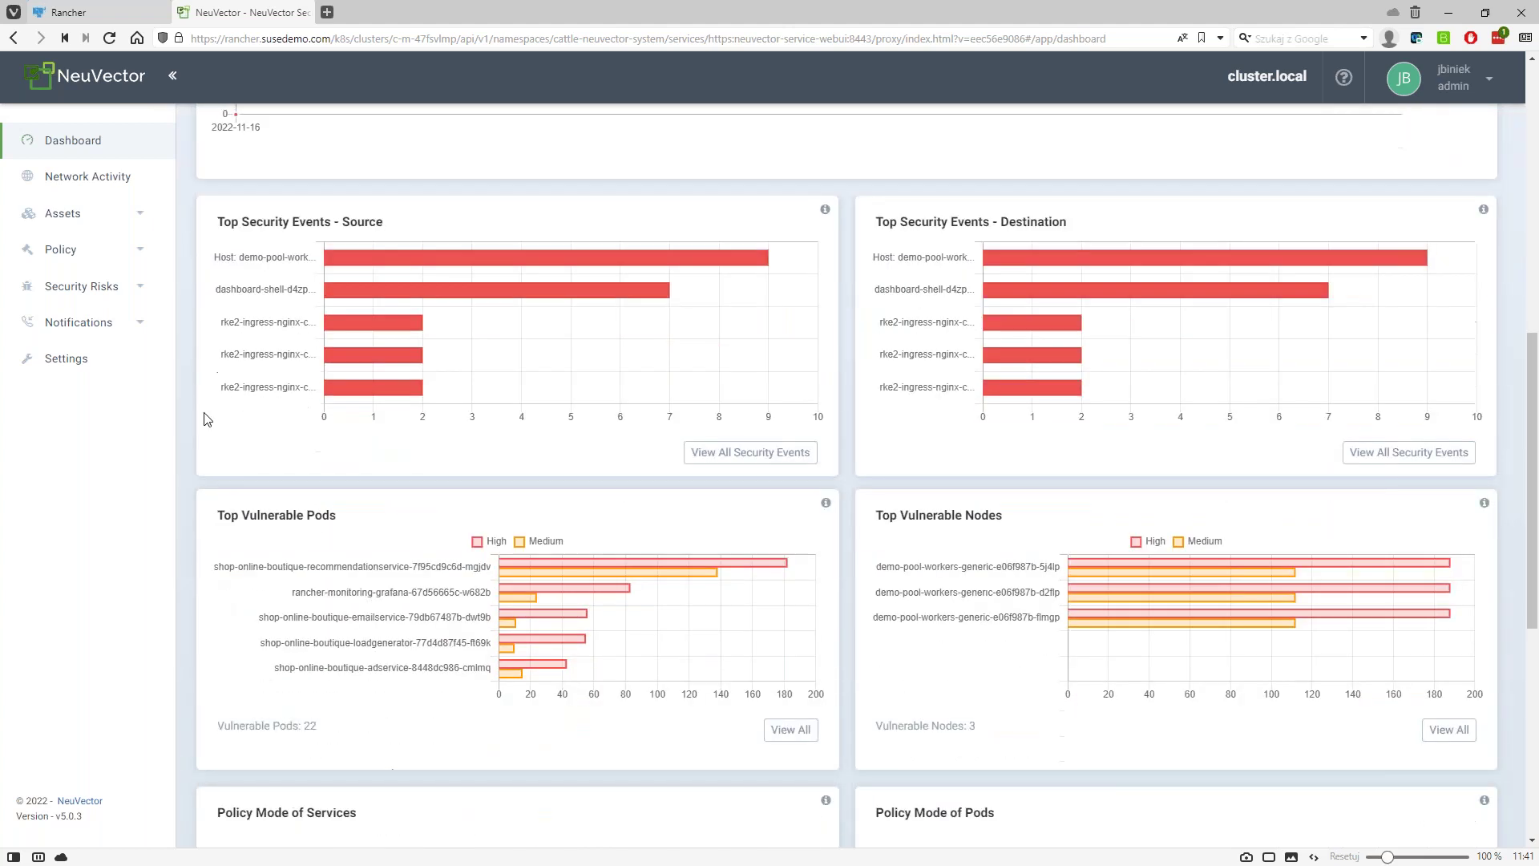
pyautogui.moveTo(446, 263)
pyautogui.moveTo(368, 263)
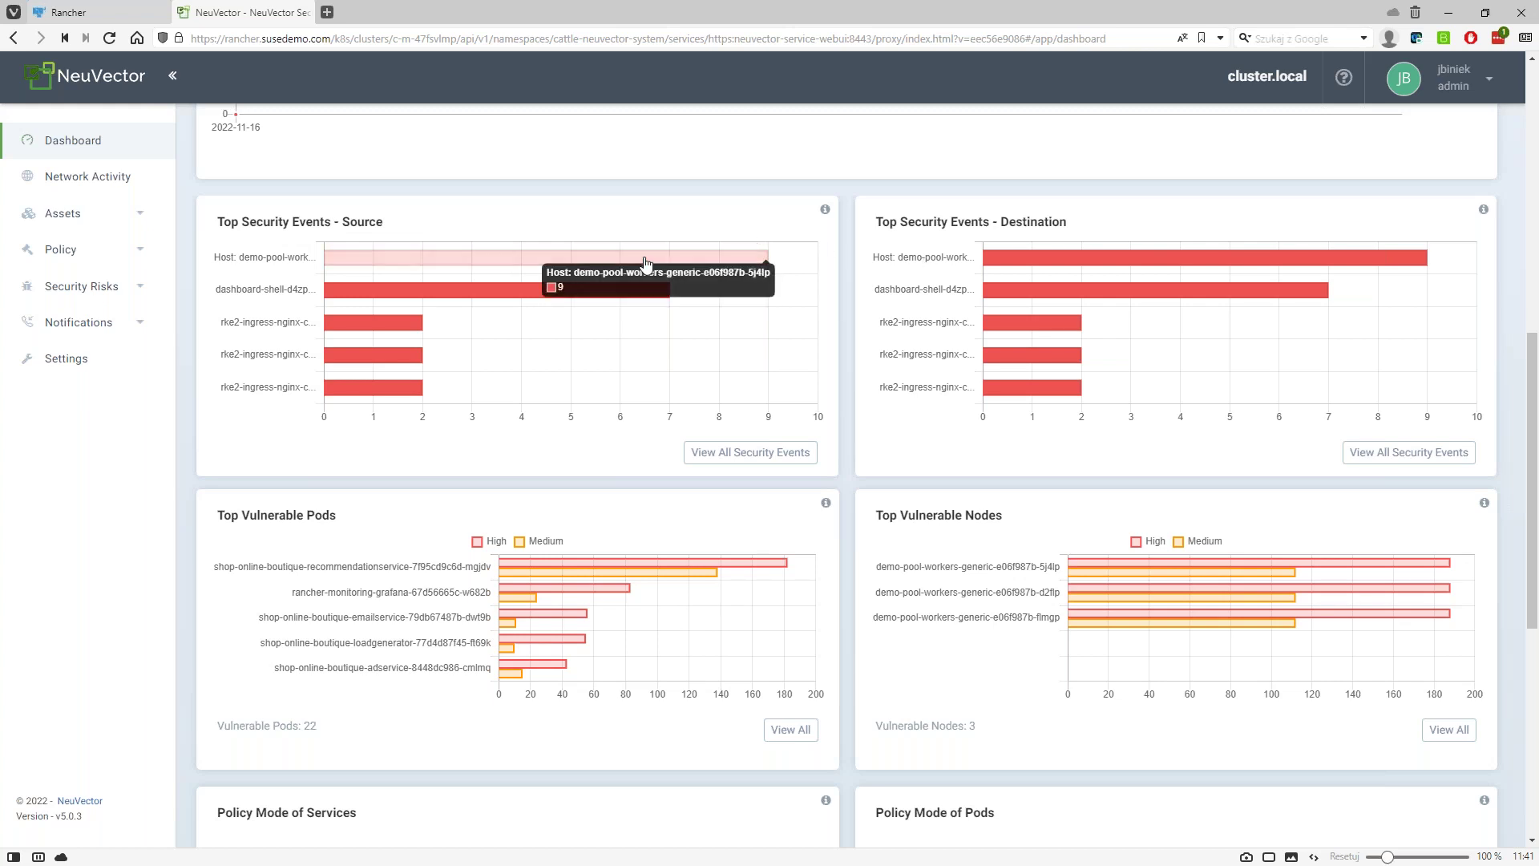
pyautogui.moveTo(1083, 263)
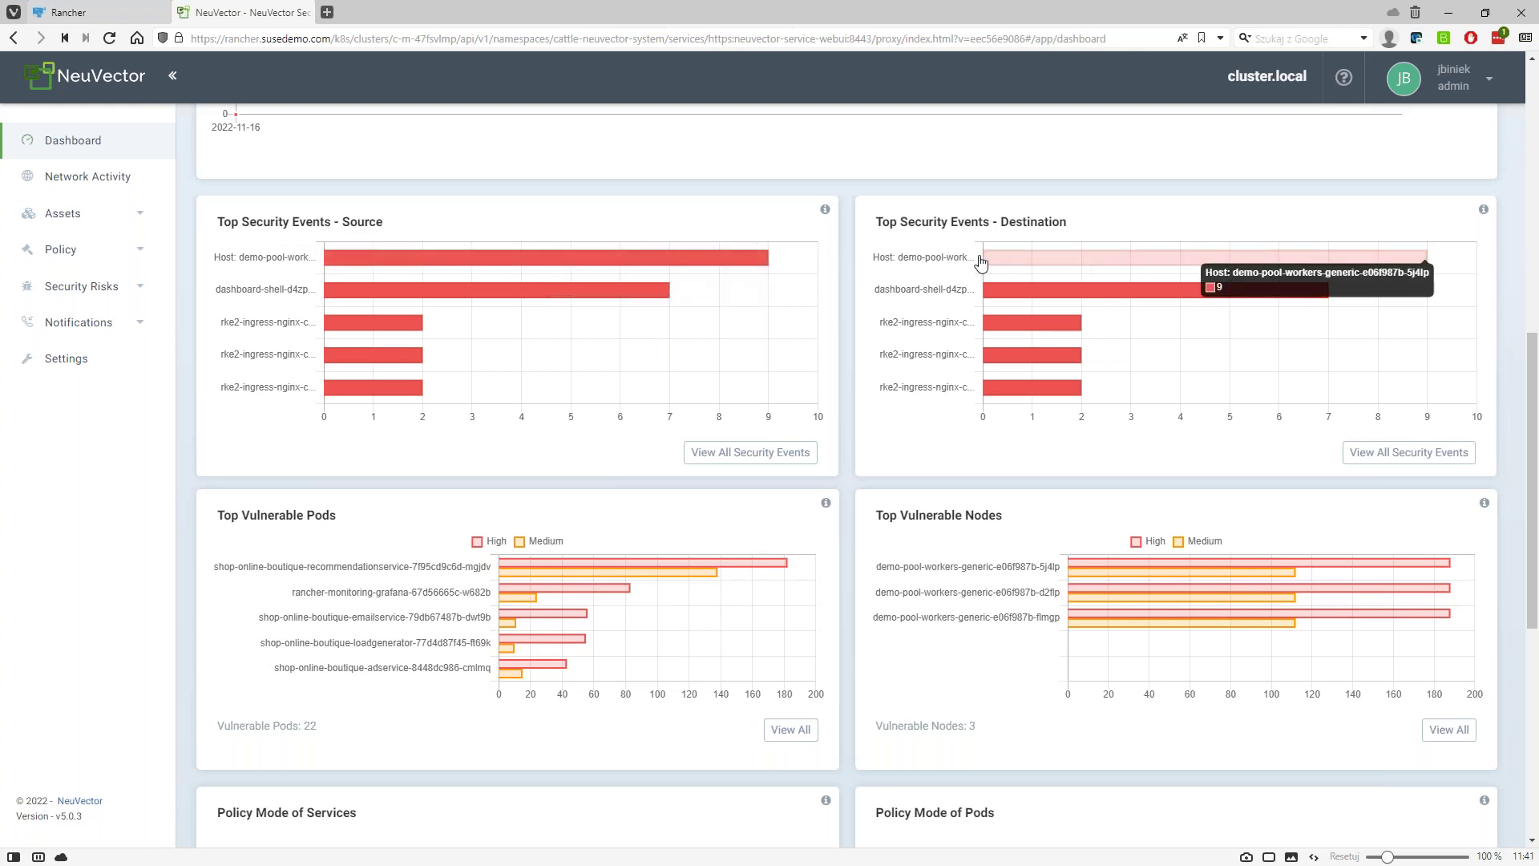
# Review the top vulnerable pods and nodes, the policy modes, and the application protocols covered by Layer 7 network rules
pyautogui.scroll(-3, 826, 473)
pyautogui.scroll(-1, 823, 475)
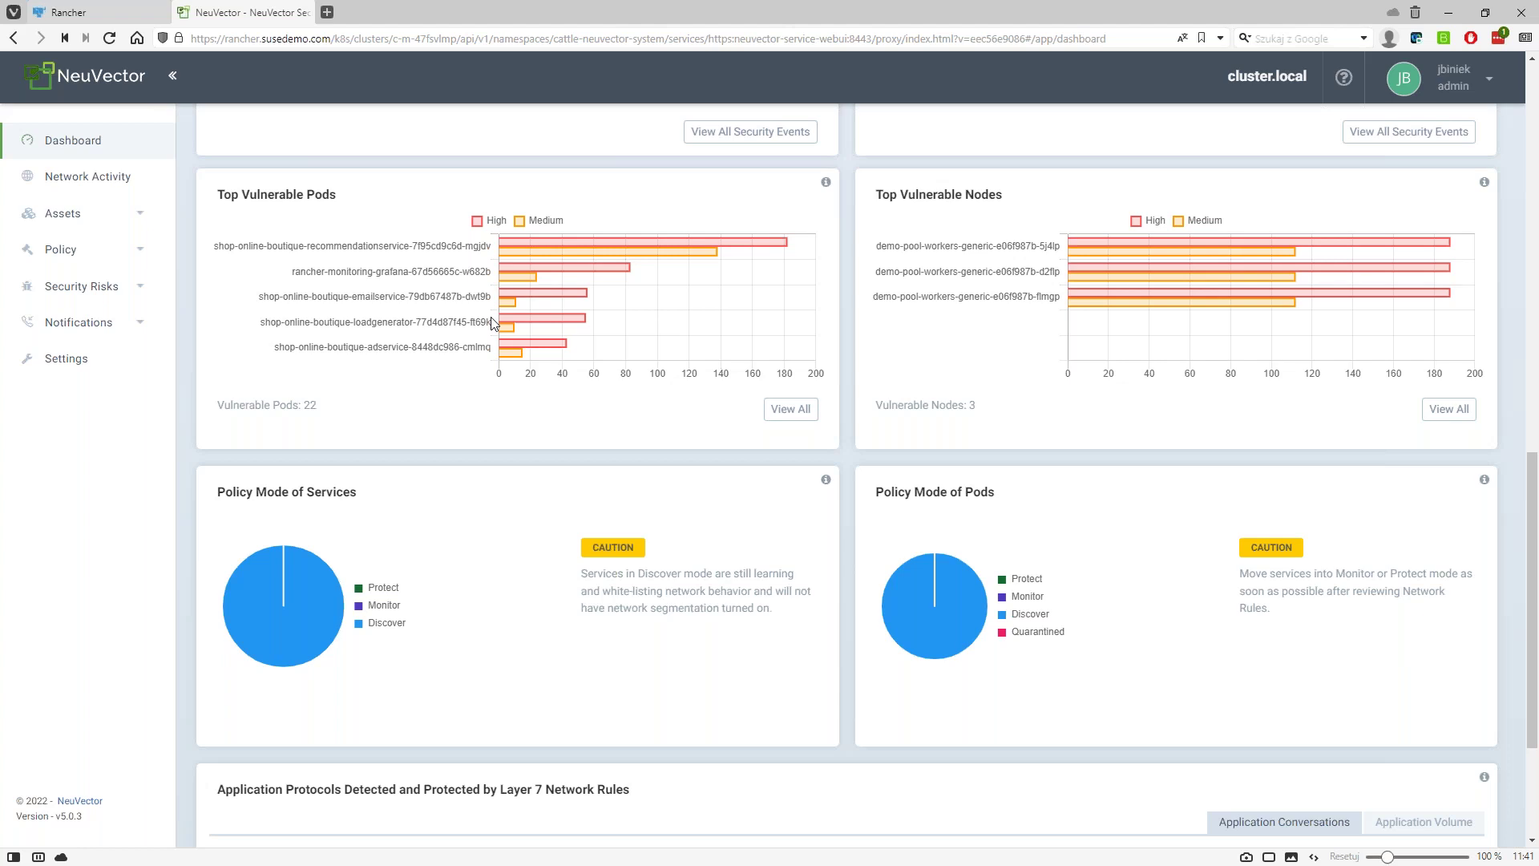
pyautogui.moveTo(623, 249)
pyautogui.scroll(-3, 785, 438)
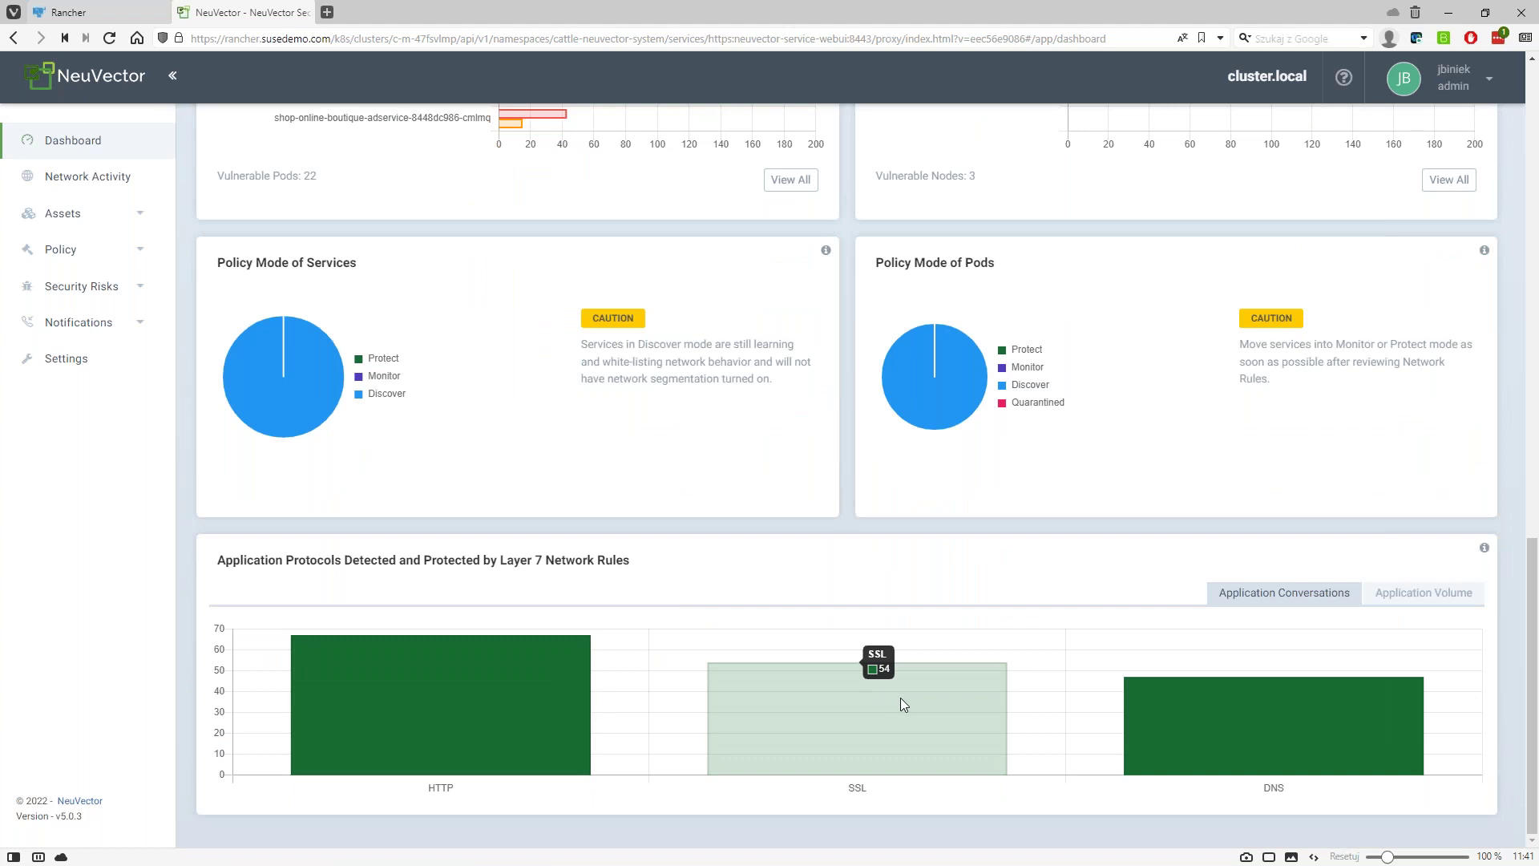
pyautogui.moveTo(1192, 715)
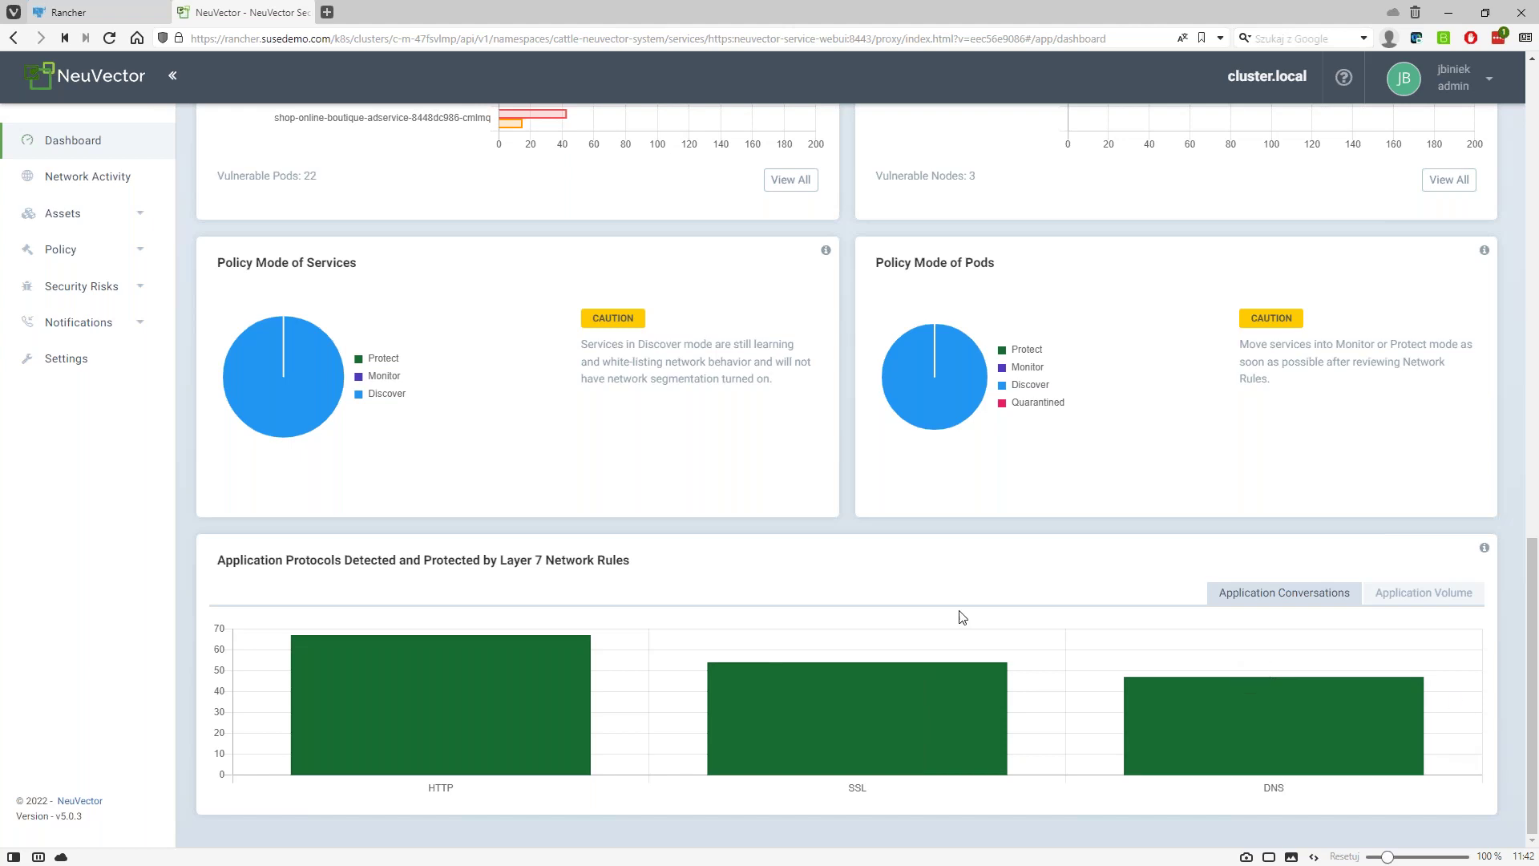
pyautogui.scroll(1, 240, 537)
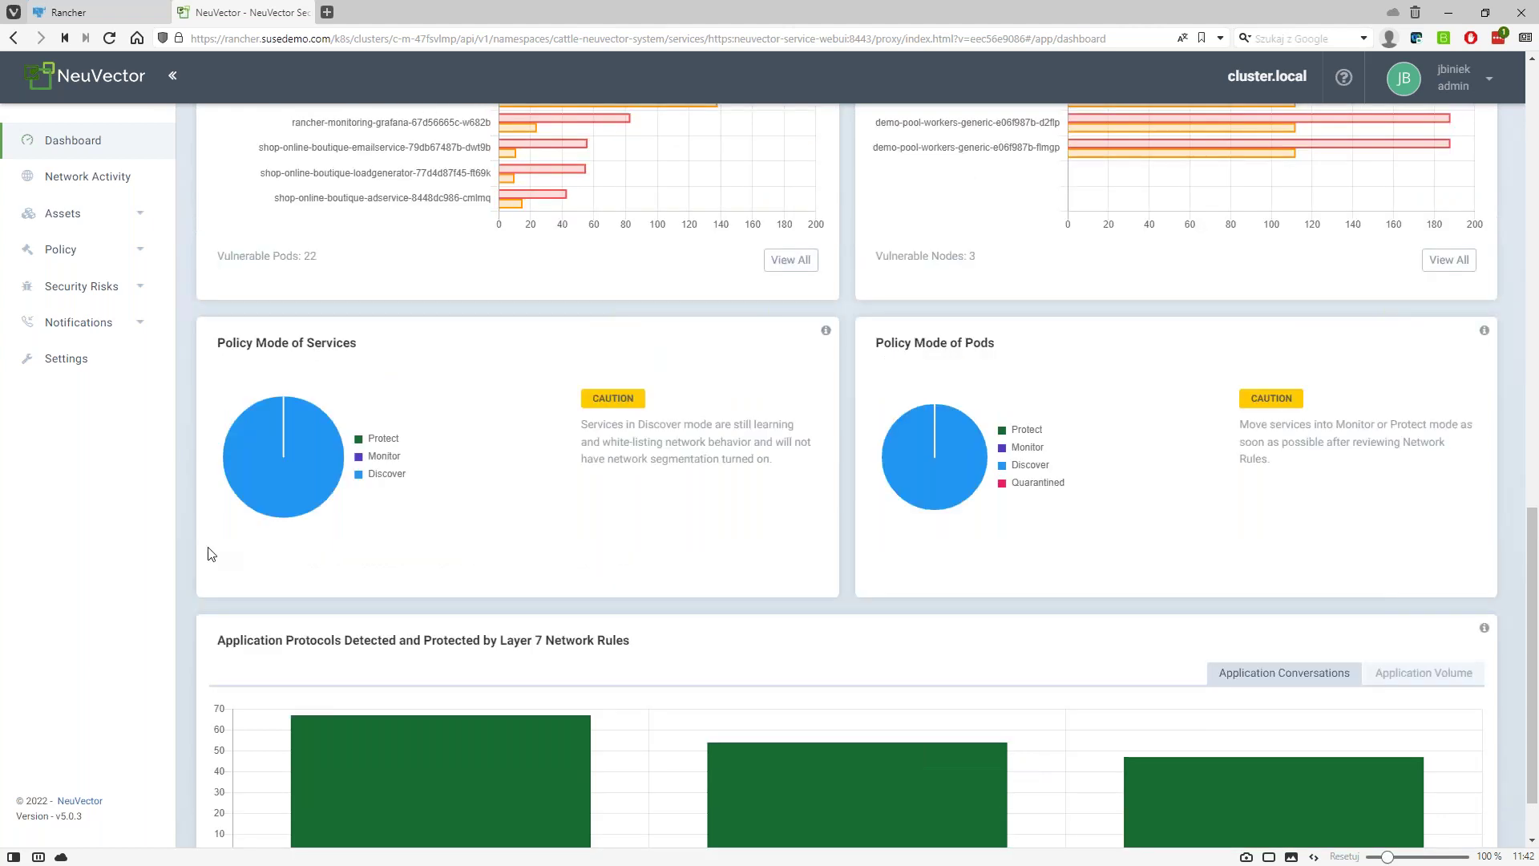
pyautogui.scroll(-1, 216, 589)
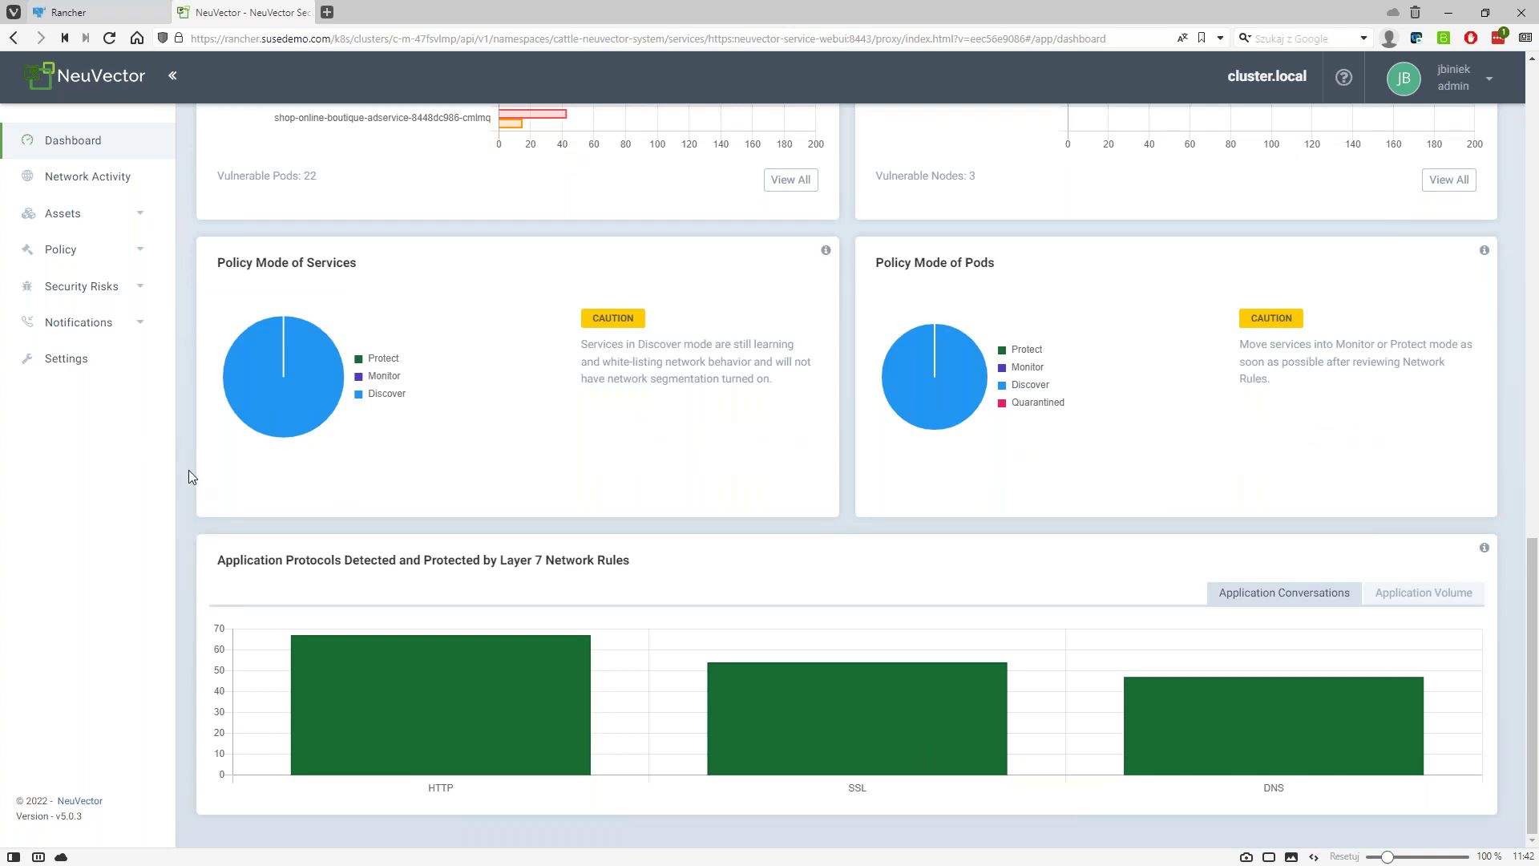
# View the Platforms assets and check the version and scan status of the Kubernetes-Rancher platform
pyautogui.click(140, 215)
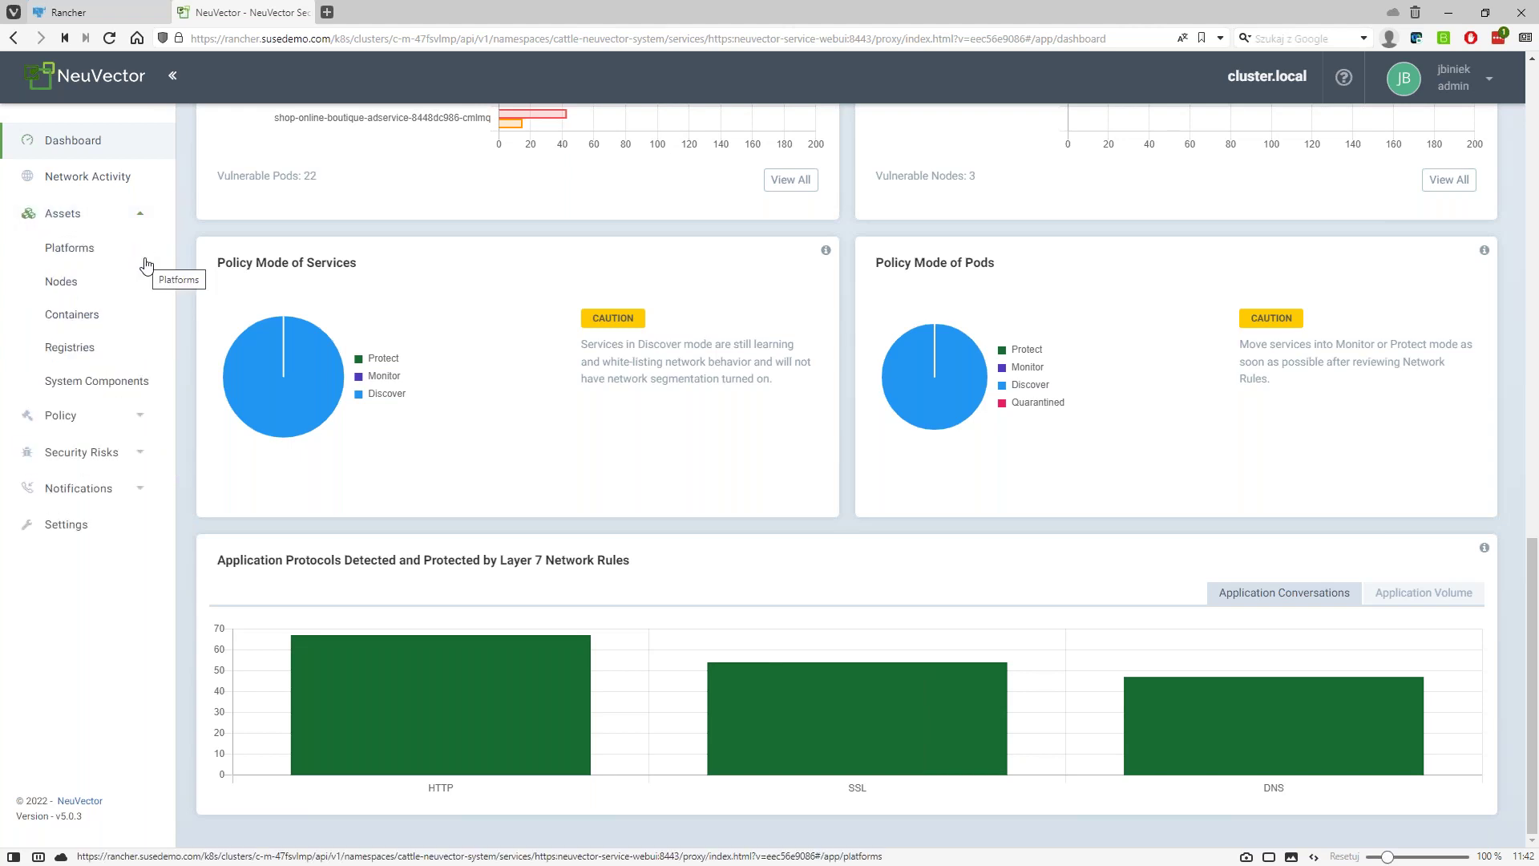
pyautogui.click(70, 250)
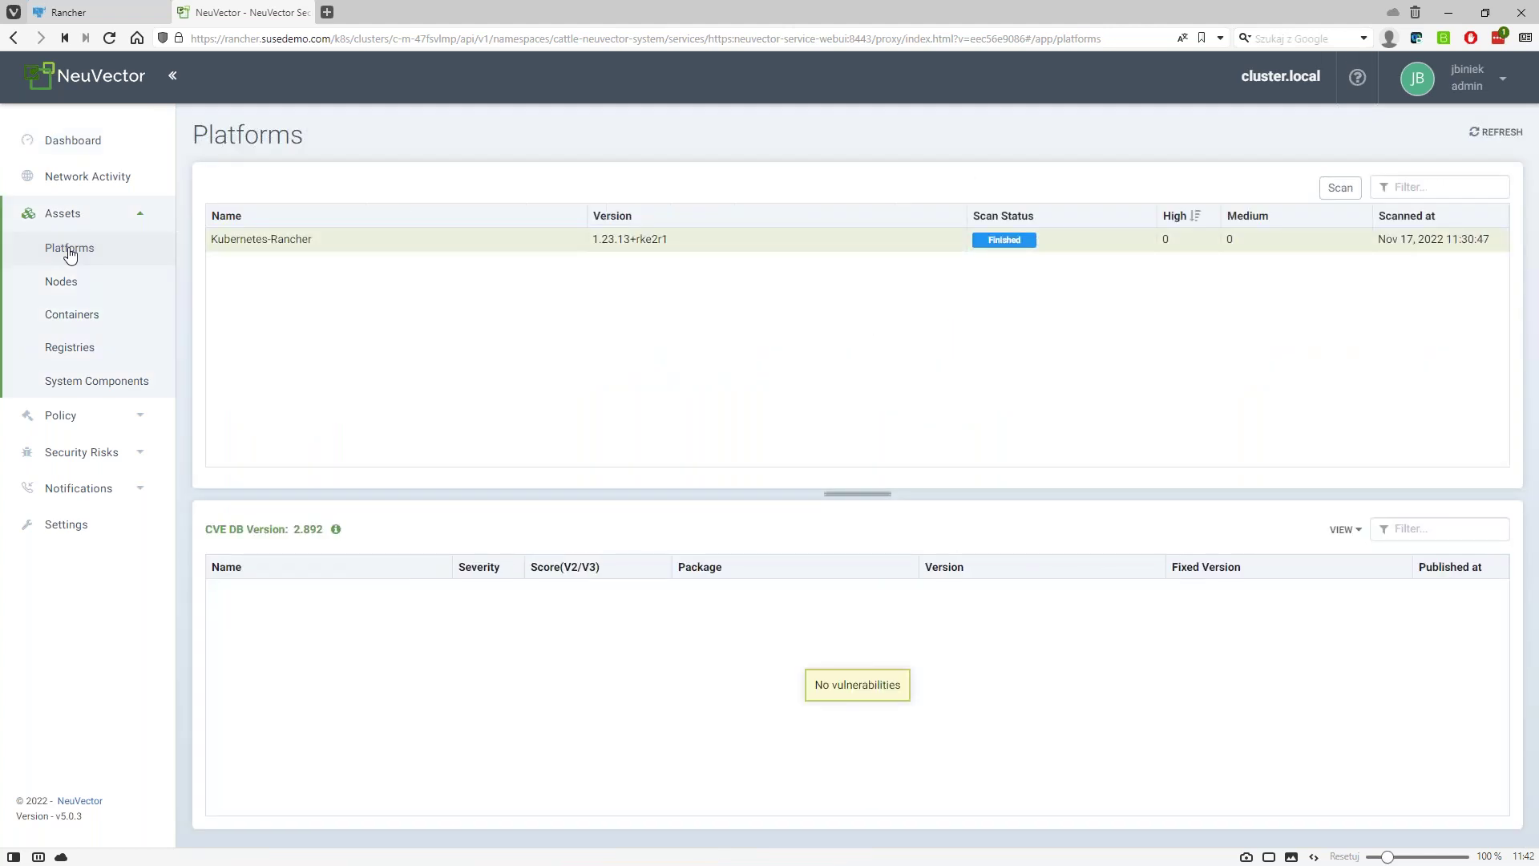
pyautogui.click(563, 244)
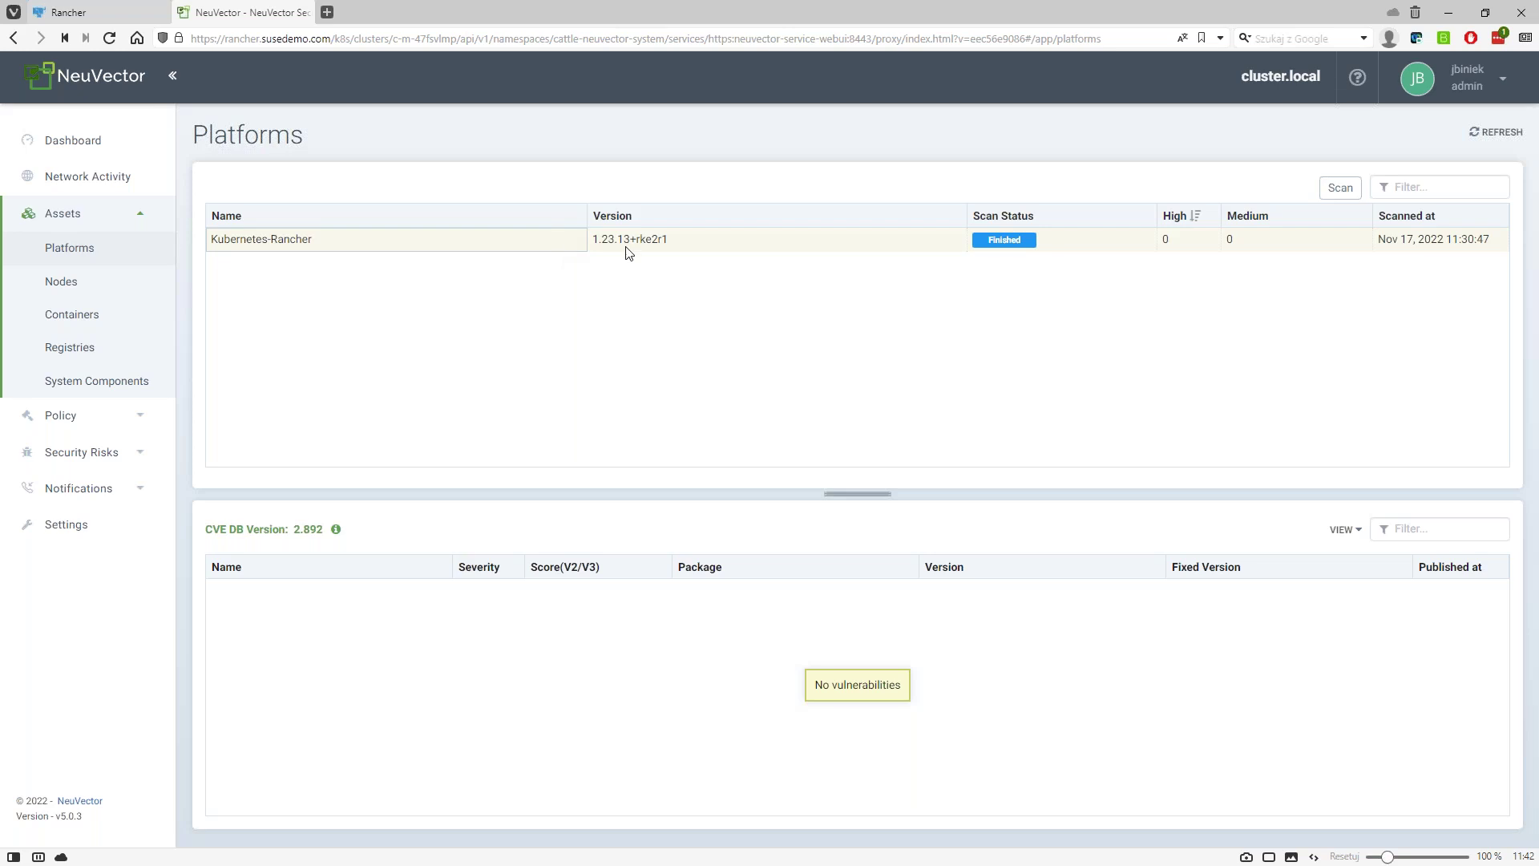
pyautogui.click(712, 247)
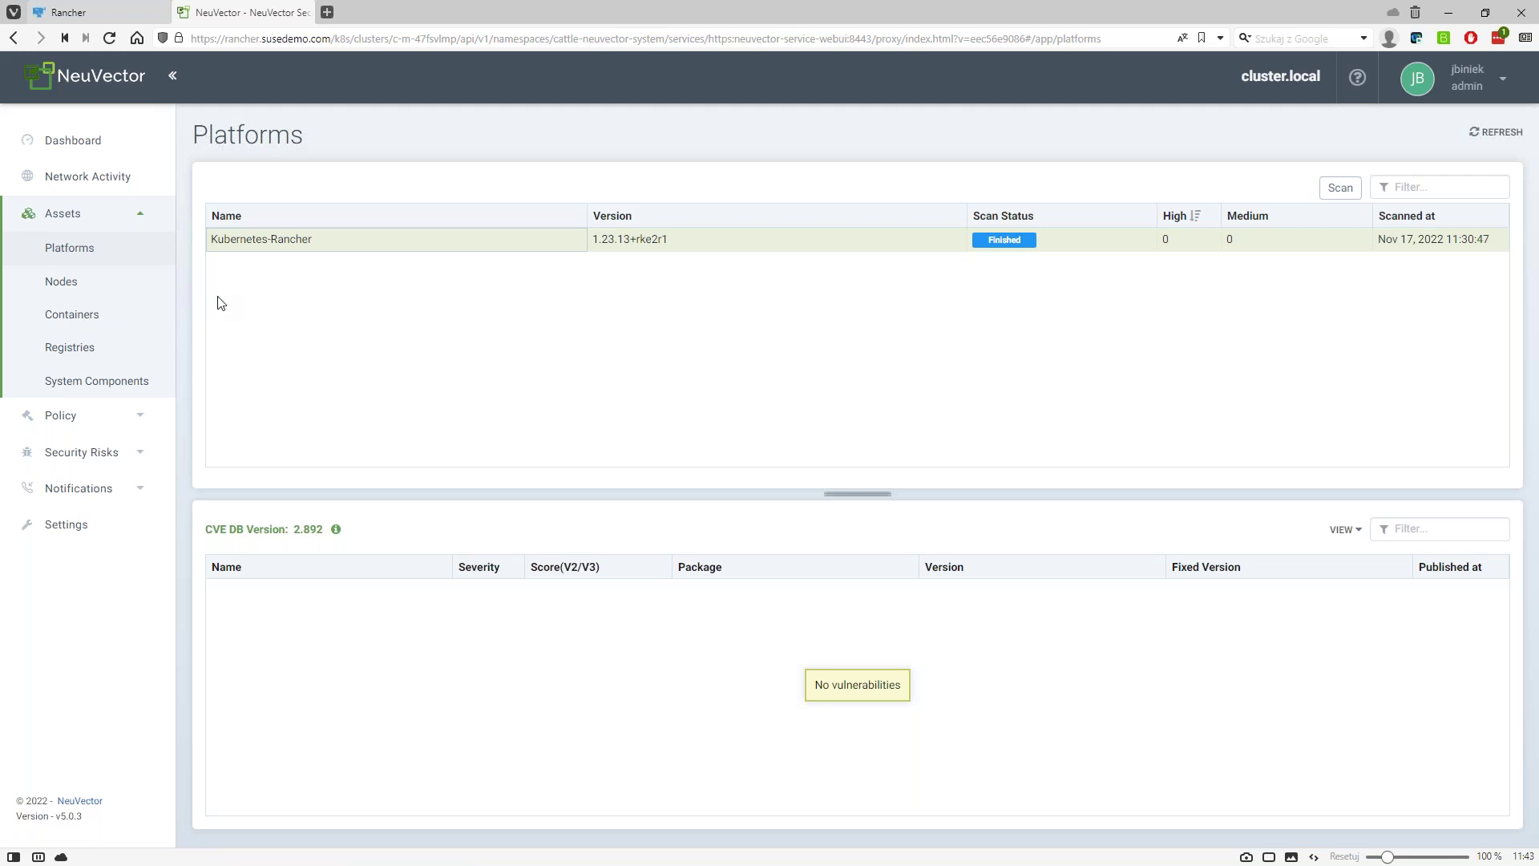
# View the Nodes assets and look through the first node's compliance, vulnerabilities and containers
pyautogui.click(74, 281)
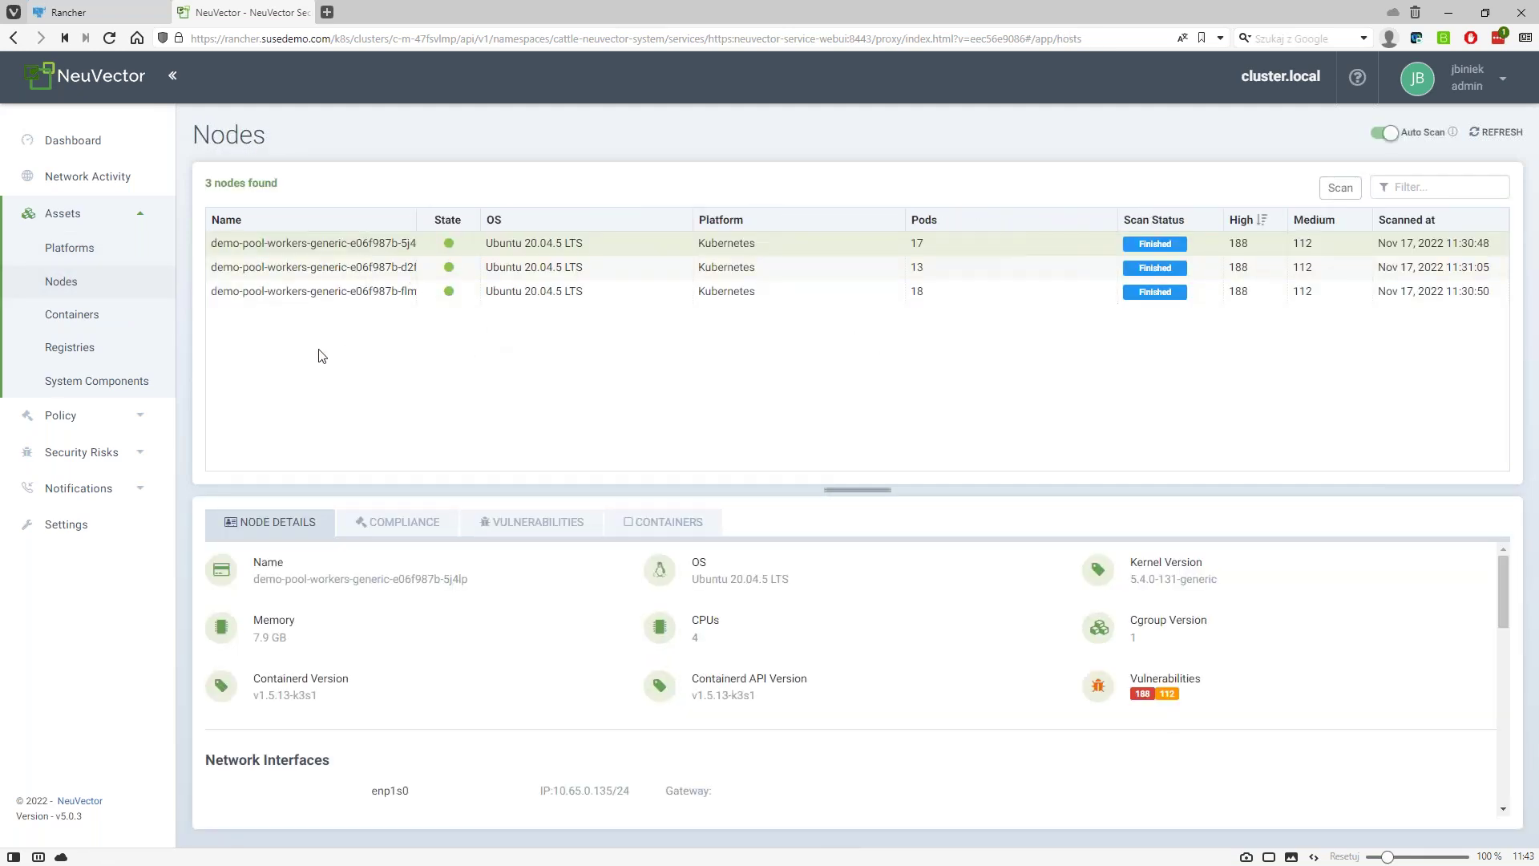
pyautogui.click(390, 531)
pyautogui.click(533, 522)
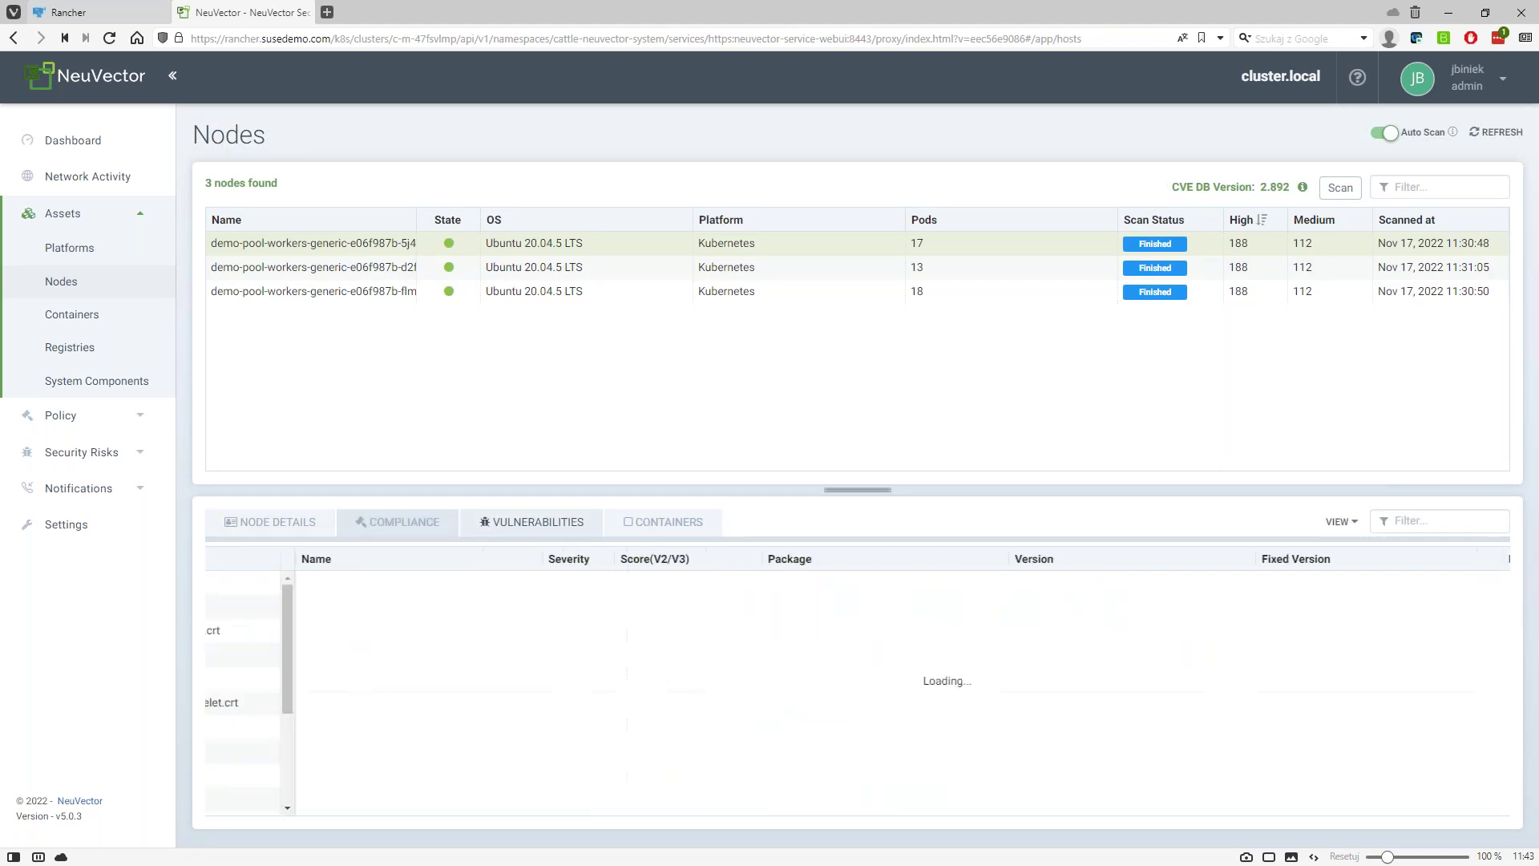
pyautogui.click(656, 524)
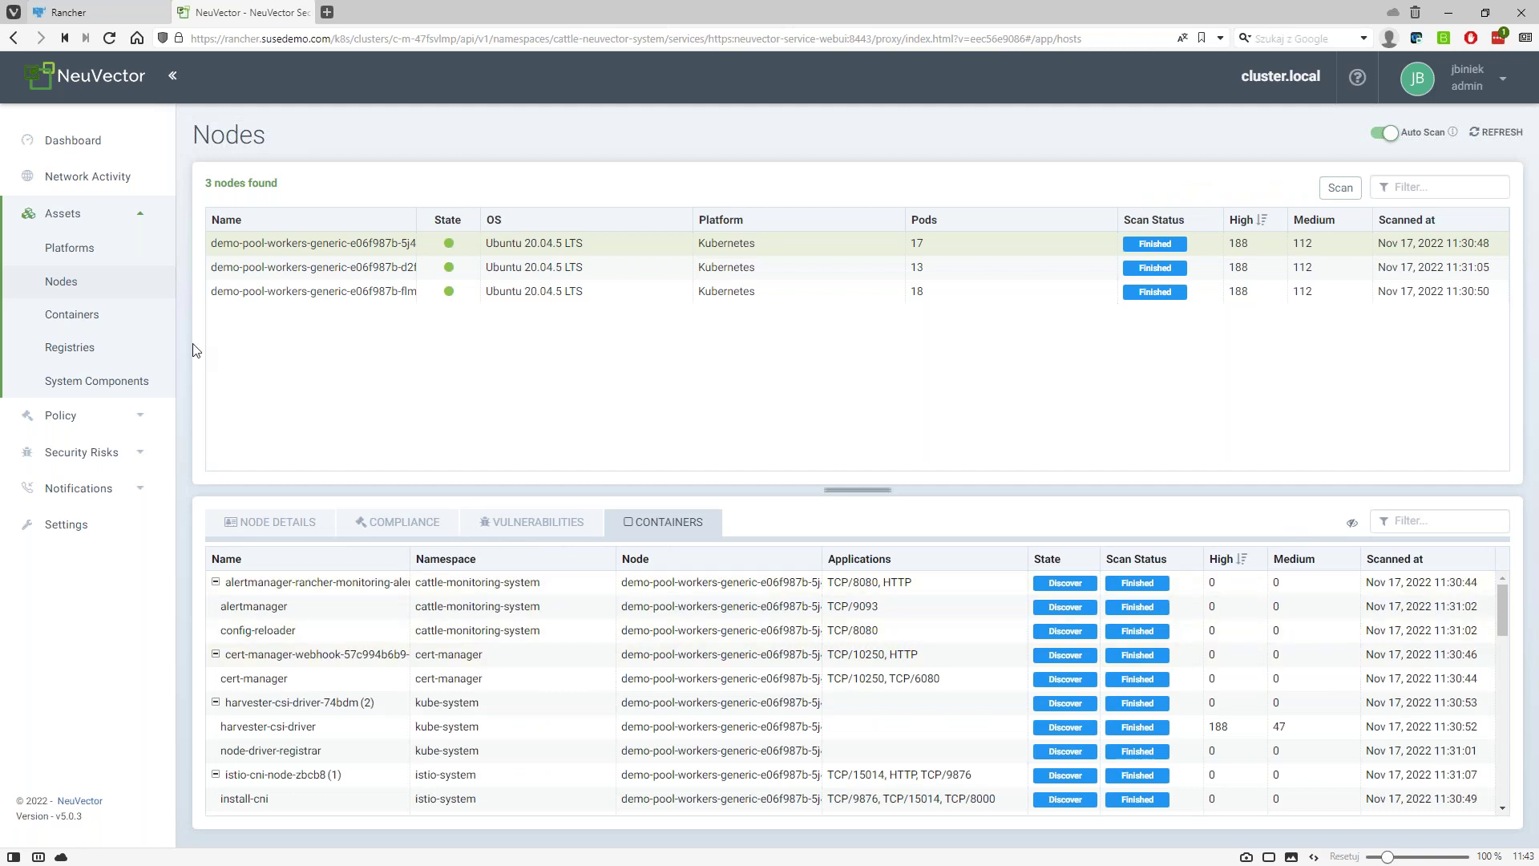
# View the Containers assets and compare the details of the harvester-csi-driver-4bzg2 pod with those of its two containers
pyautogui.click(83, 315)
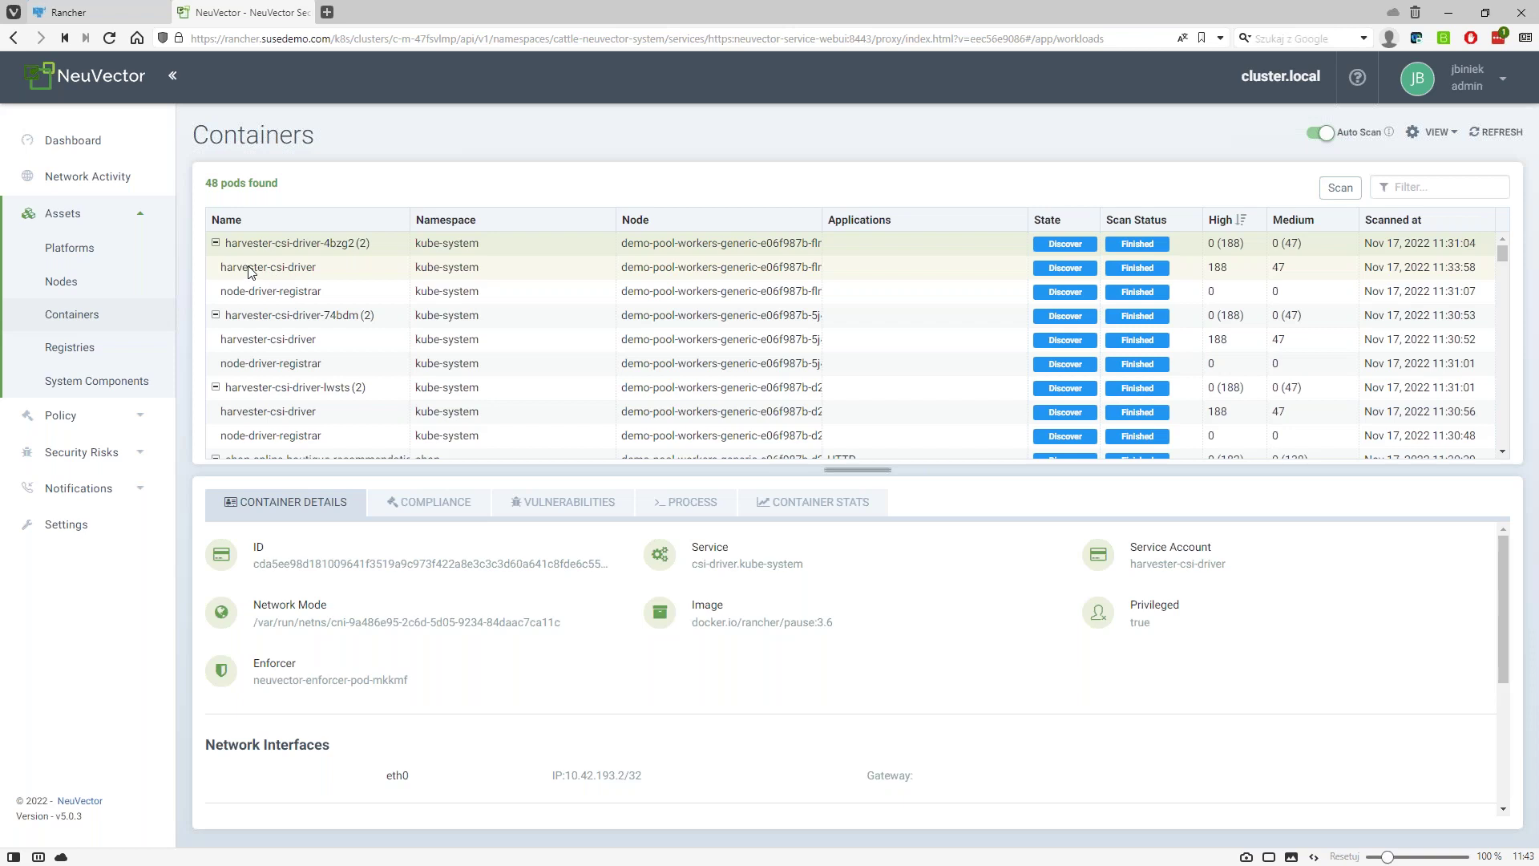
pyautogui.click(216, 245)
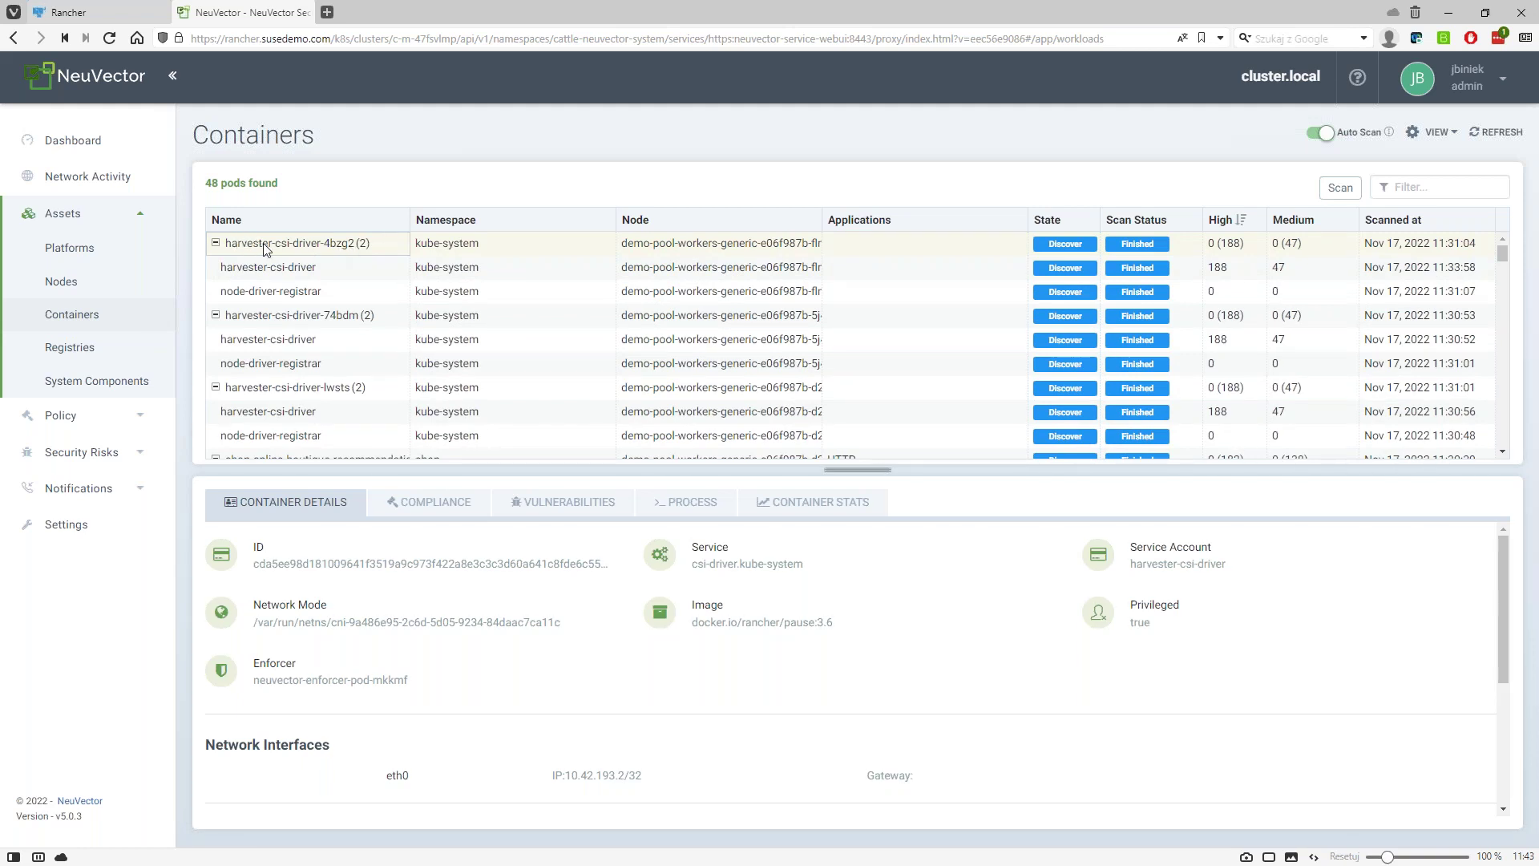
pyautogui.click(293, 270)
pyautogui.click(259, 293)
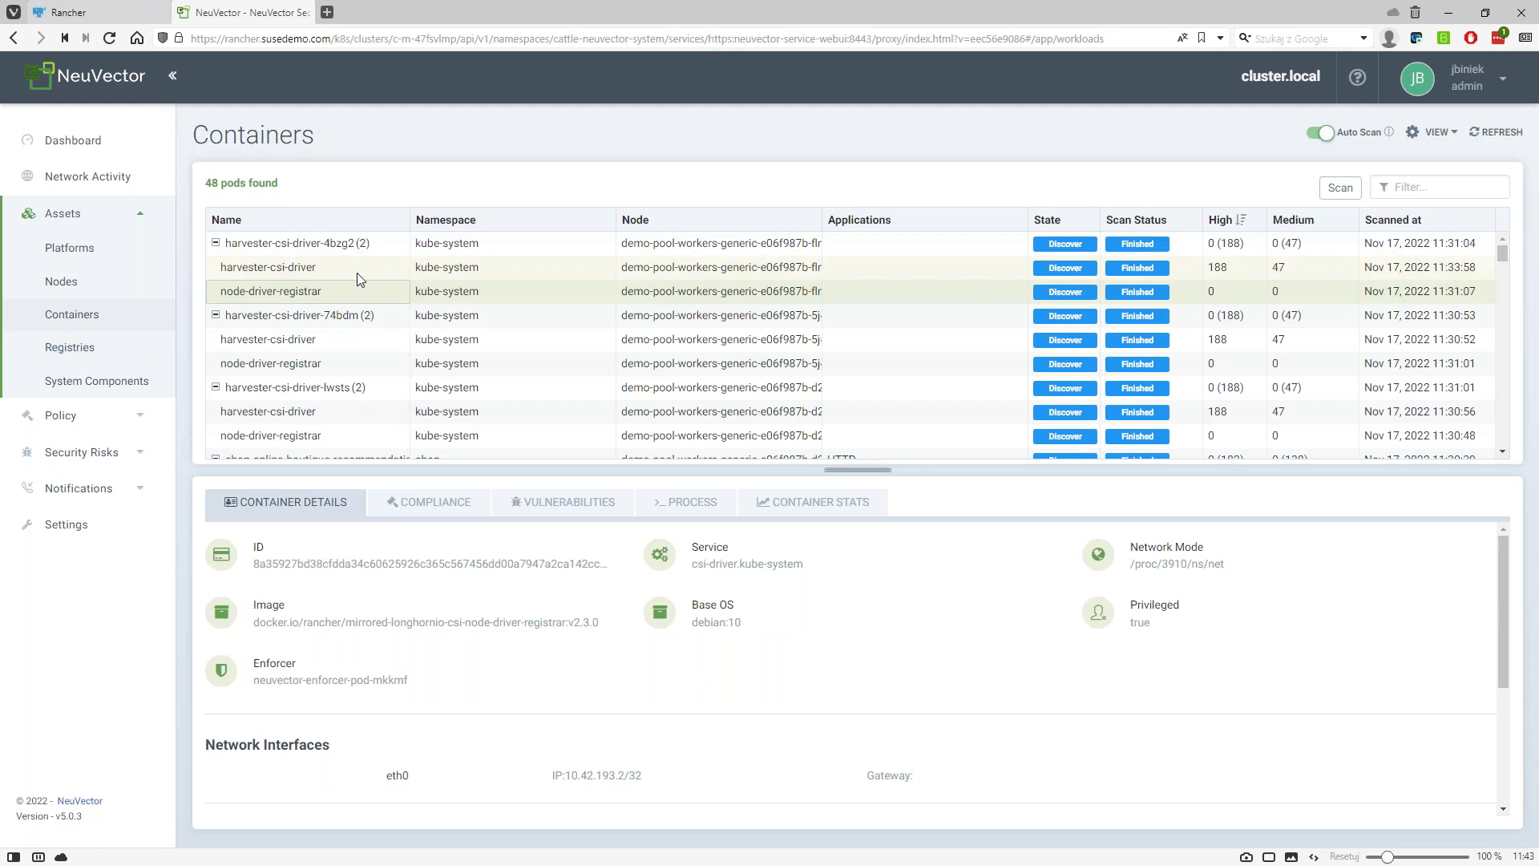
pyautogui.click(245, 271)
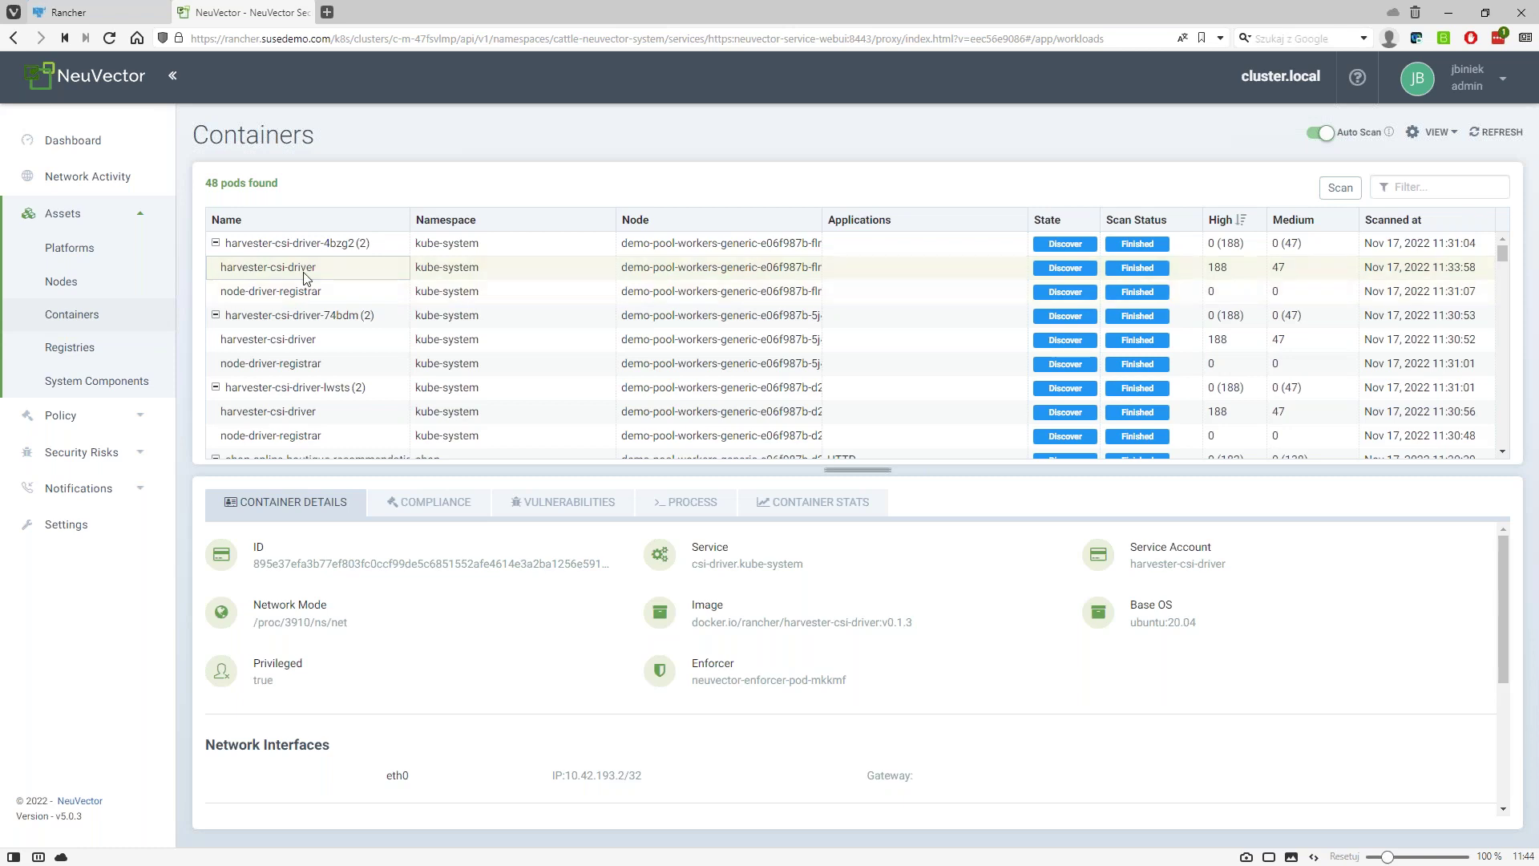
pyautogui.click(338, 243)
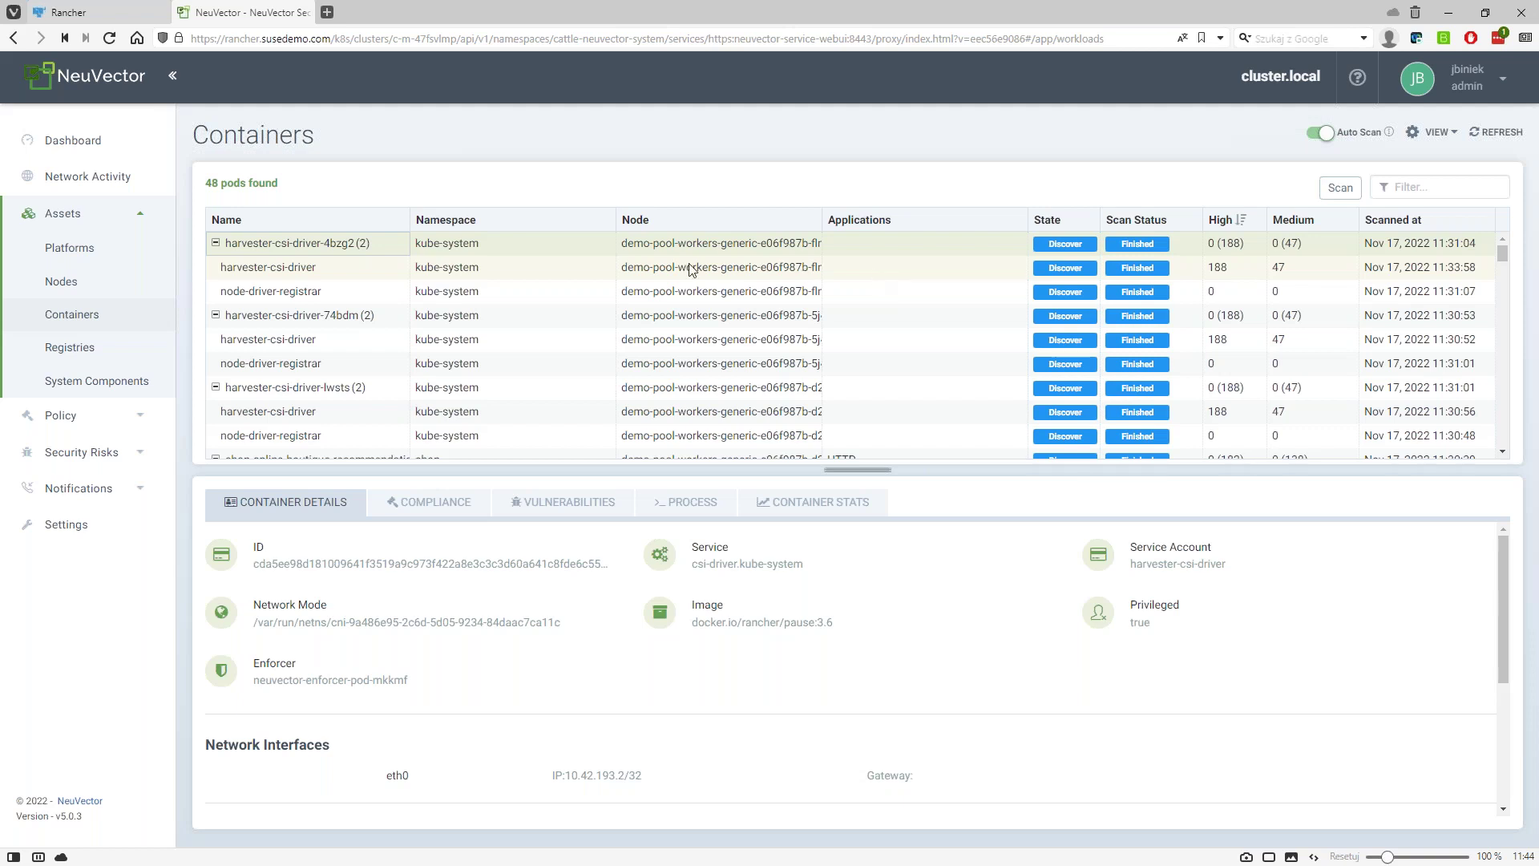
pyautogui.click(320, 275)
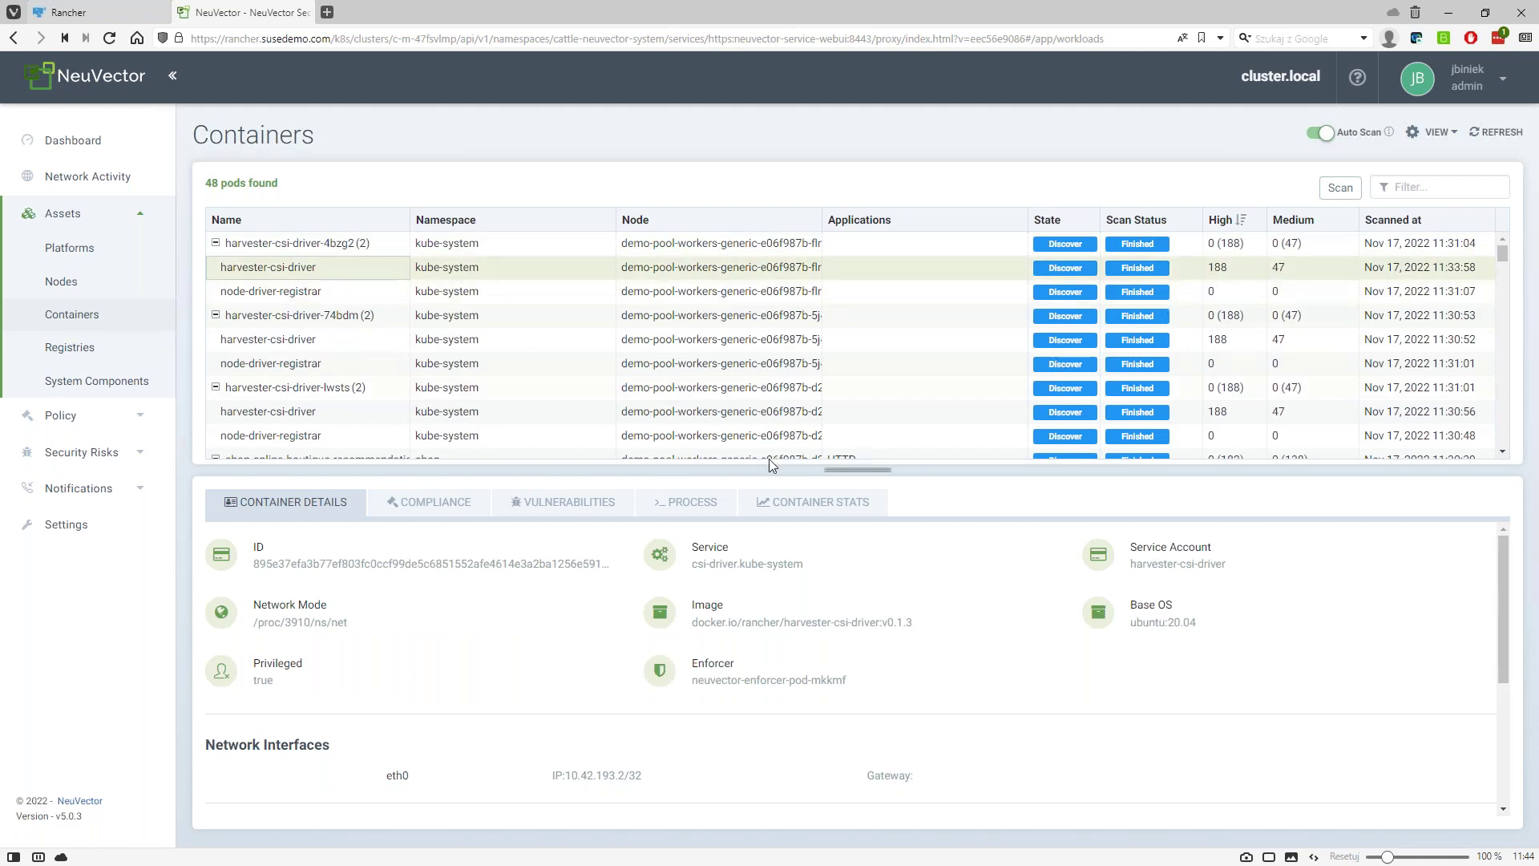
# Inspect the harvester-csi-driver container's vulnerabilities, and check its Base OS and Service Account in the container details
pyautogui.click(554, 502)
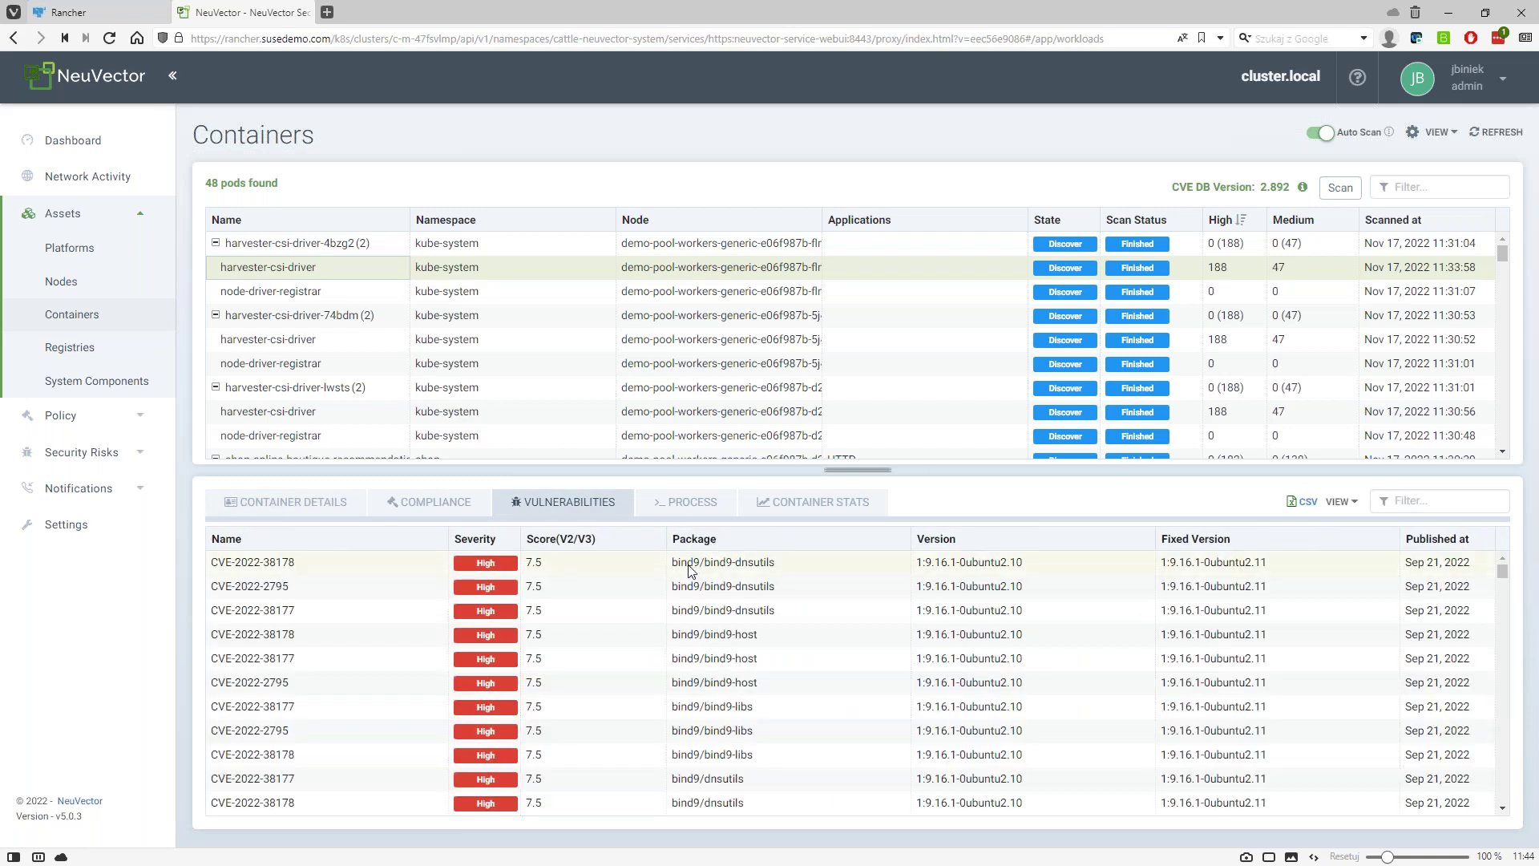
pyautogui.click(297, 502)
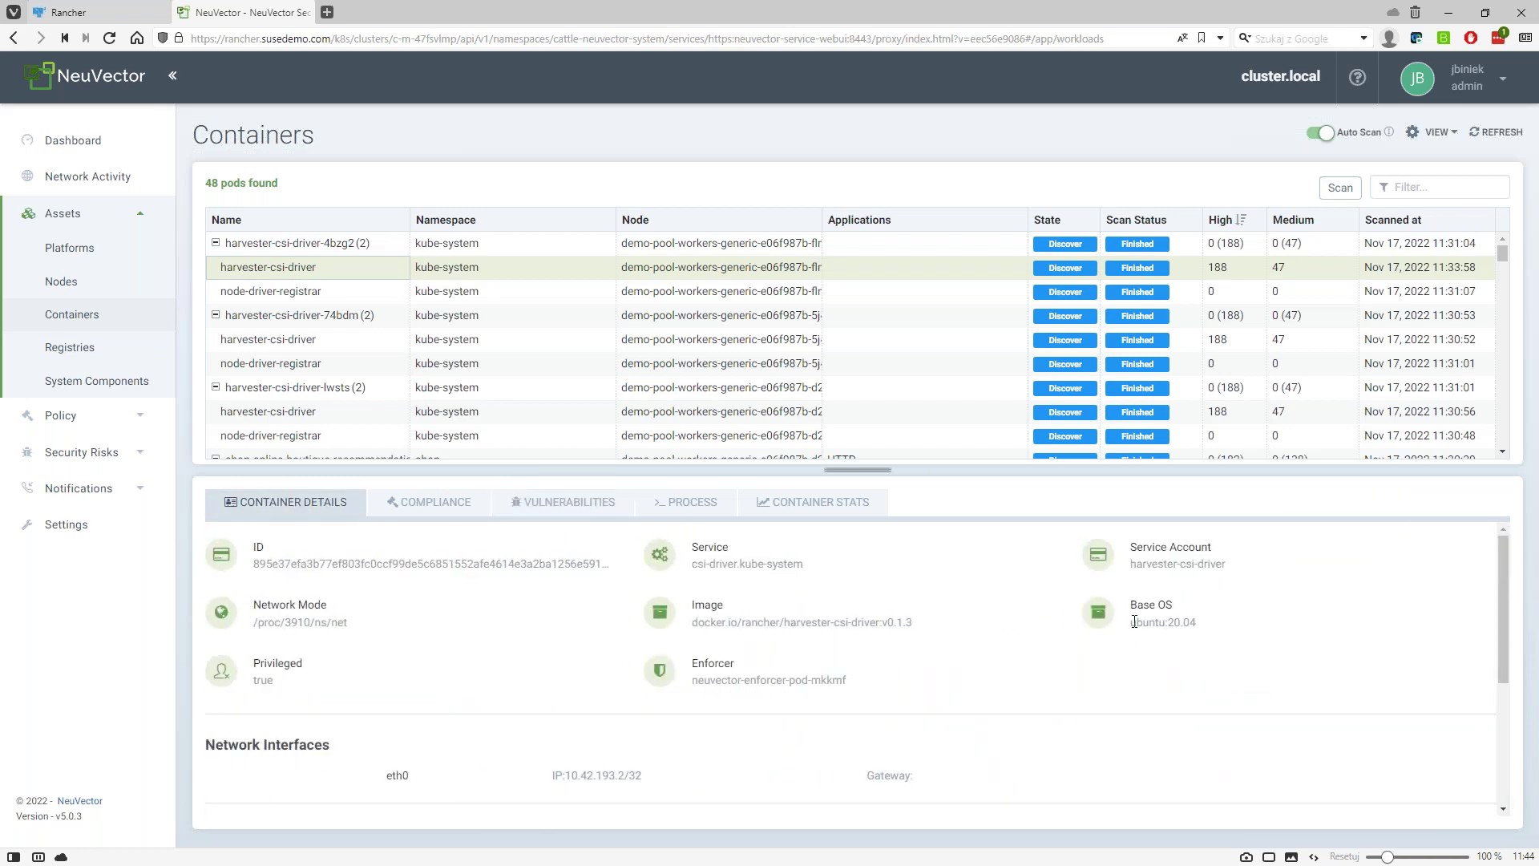
pyautogui.moveTo(1199, 624); pyautogui.dragTo(1132, 624)
pyautogui.click(1203, 624)
pyautogui.moveTo(1233, 565); pyautogui.dragTo(1131, 565)
pyautogui.click(1212, 563)
pyautogui.moveTo(1181, 566); pyautogui.dragTo(1131, 565)
pyautogui.click(1168, 551)
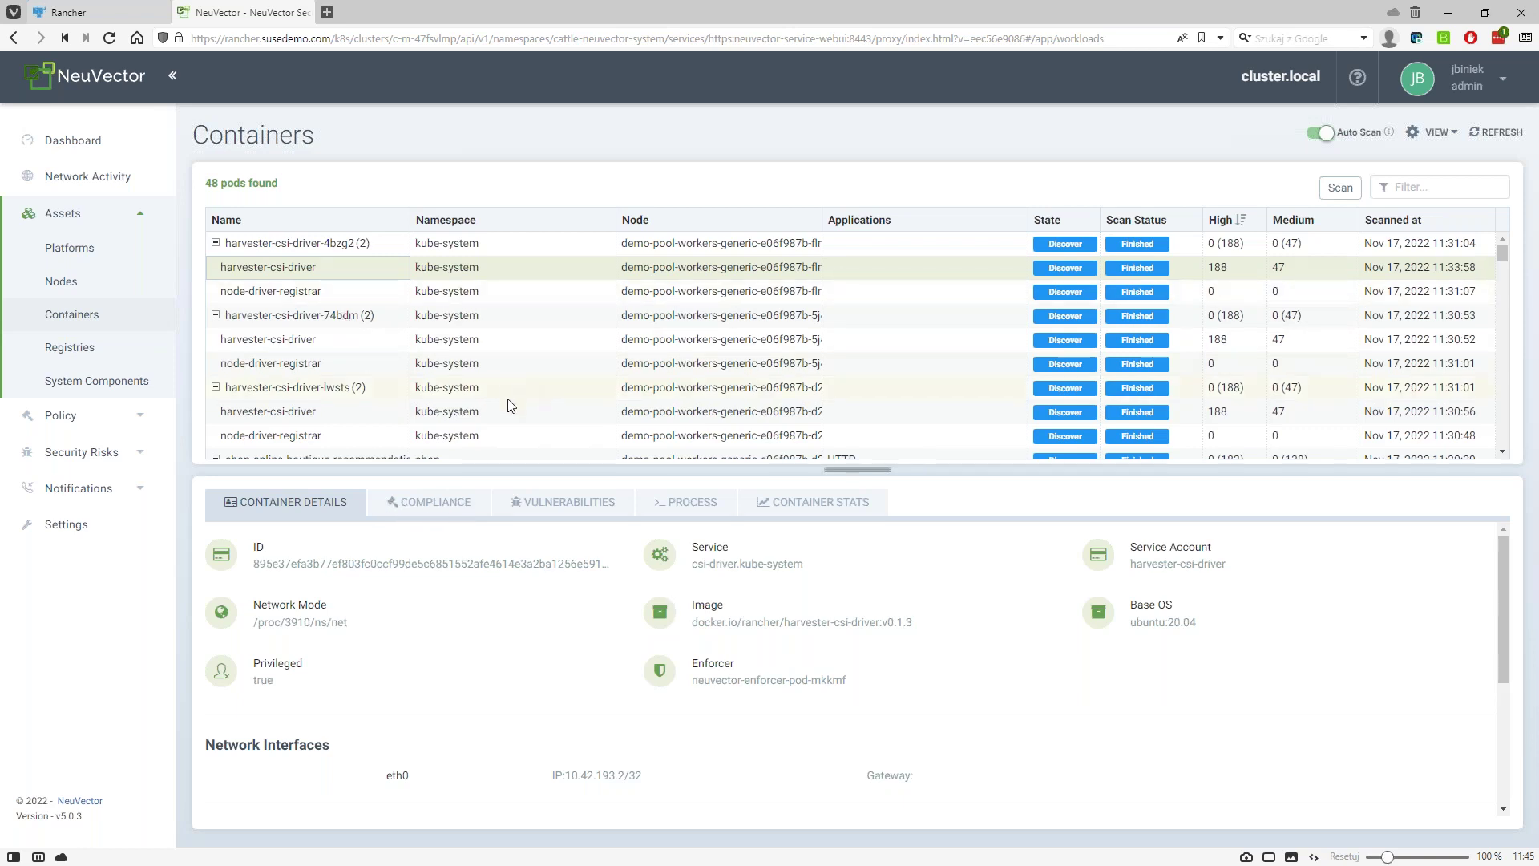
# Filter the containers by "shop" and review the compliance and vulnerabilities of the recommendation service's server container
pyautogui.click(1433, 189)
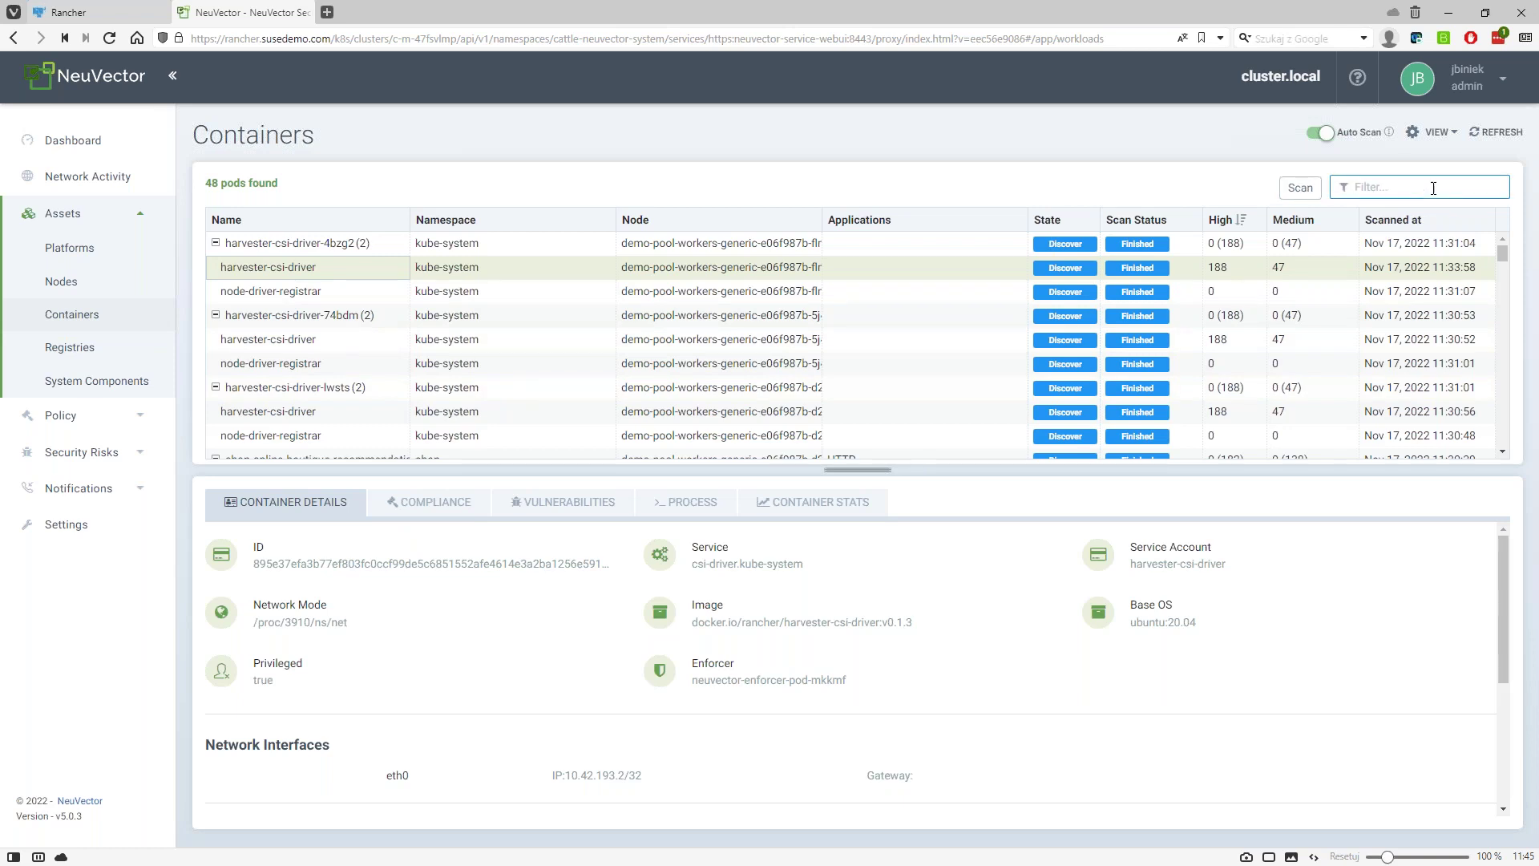
pyautogui.write('sho')
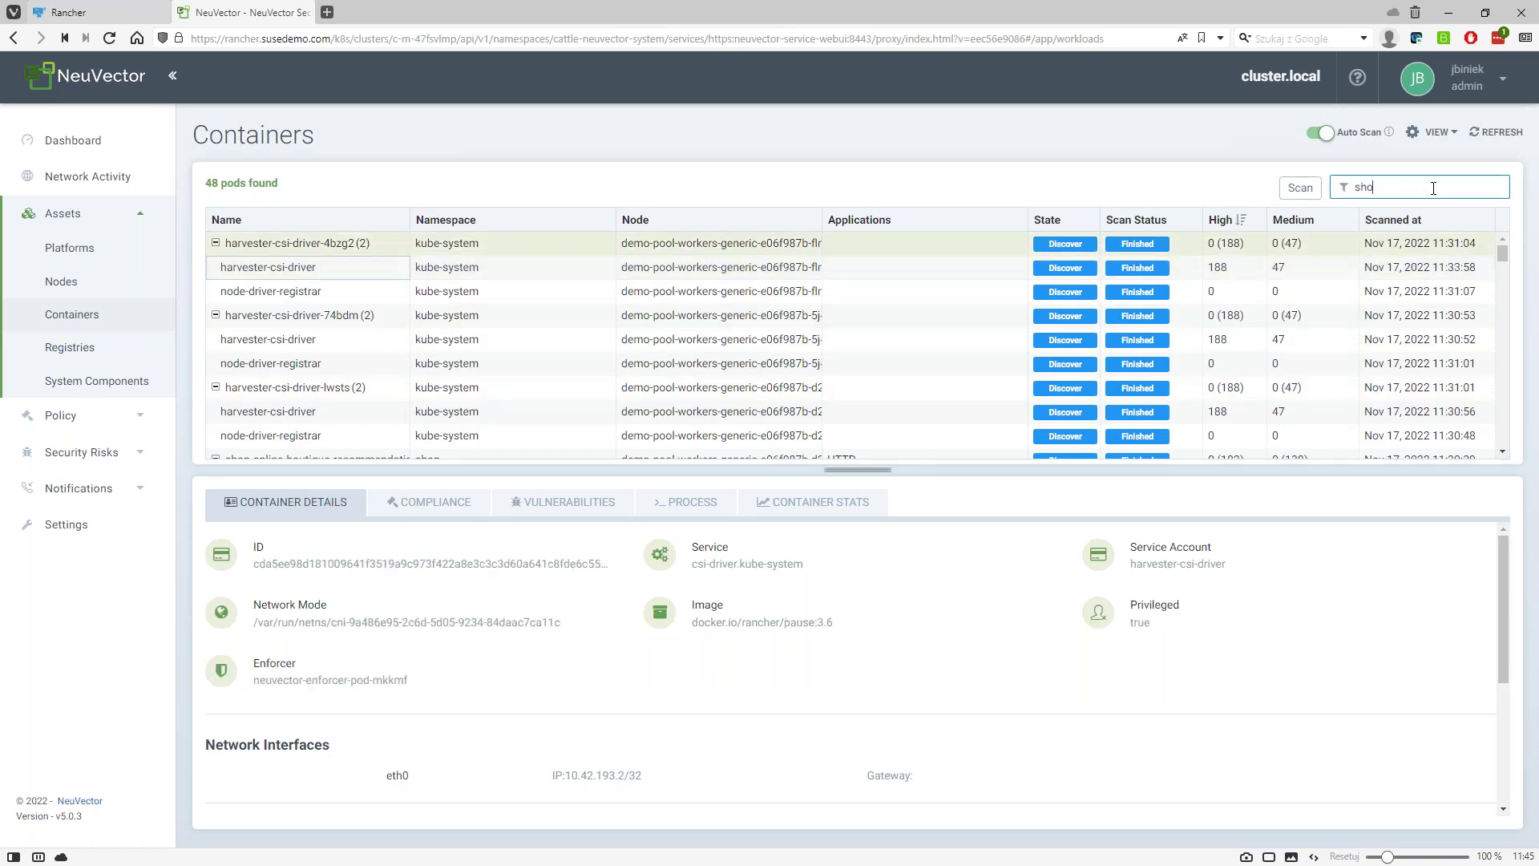
pyautogui.write('p')
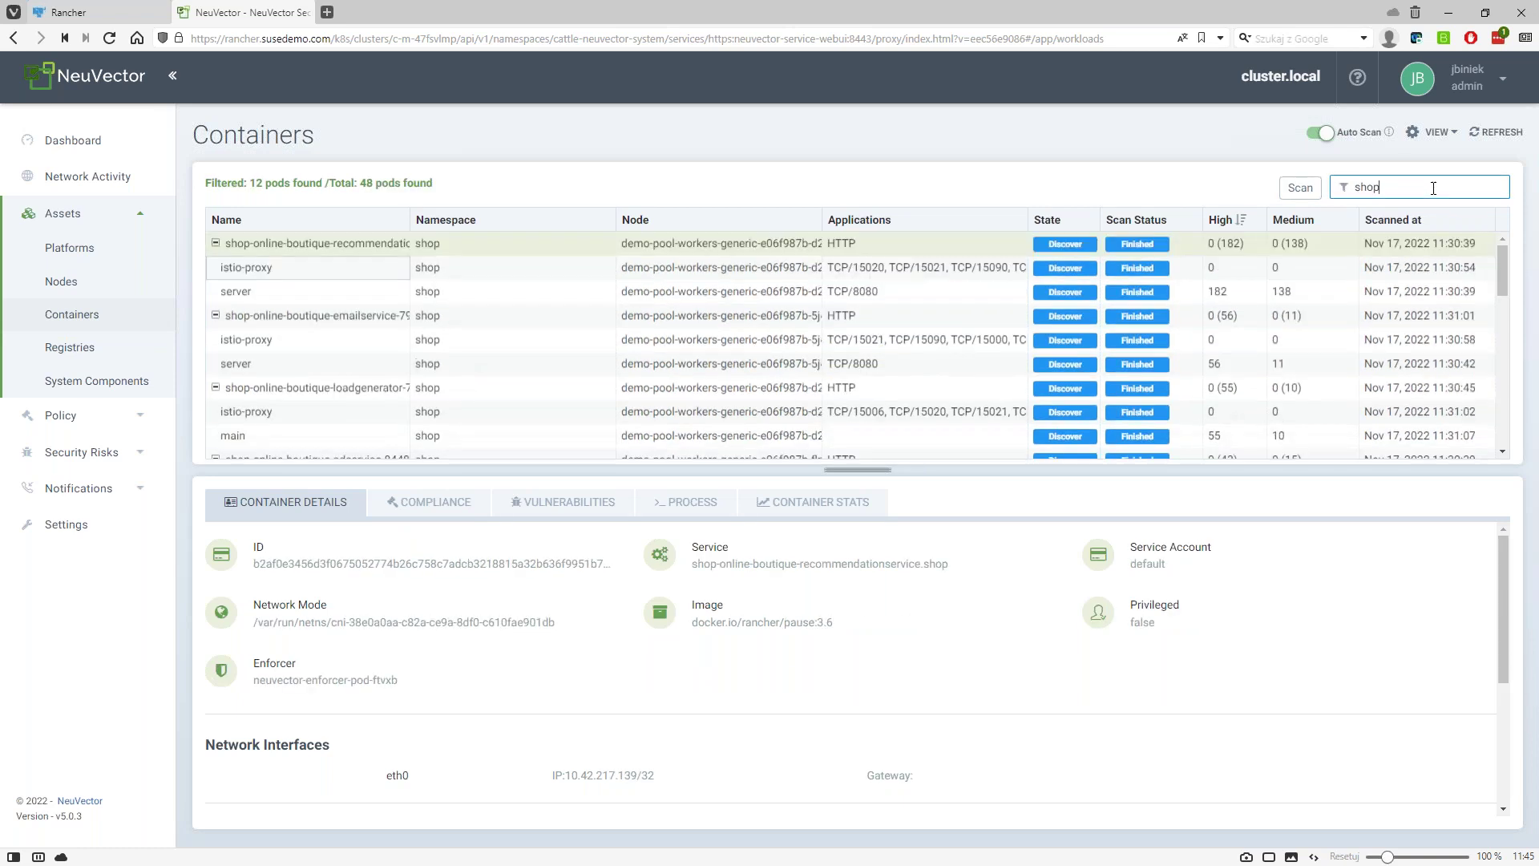
pyautogui.click(292, 293)
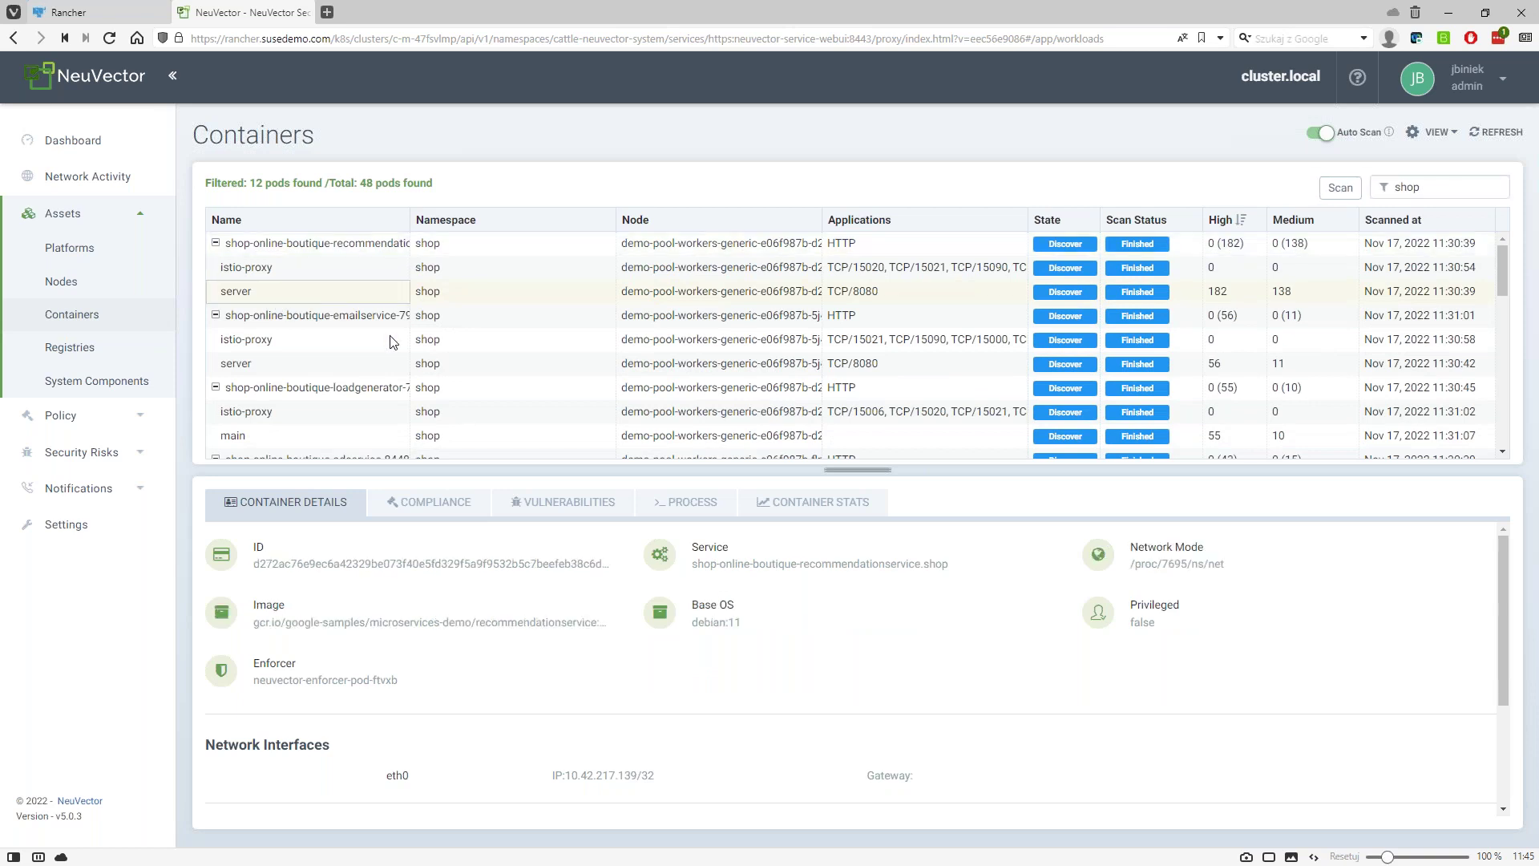
pyautogui.click(448, 506)
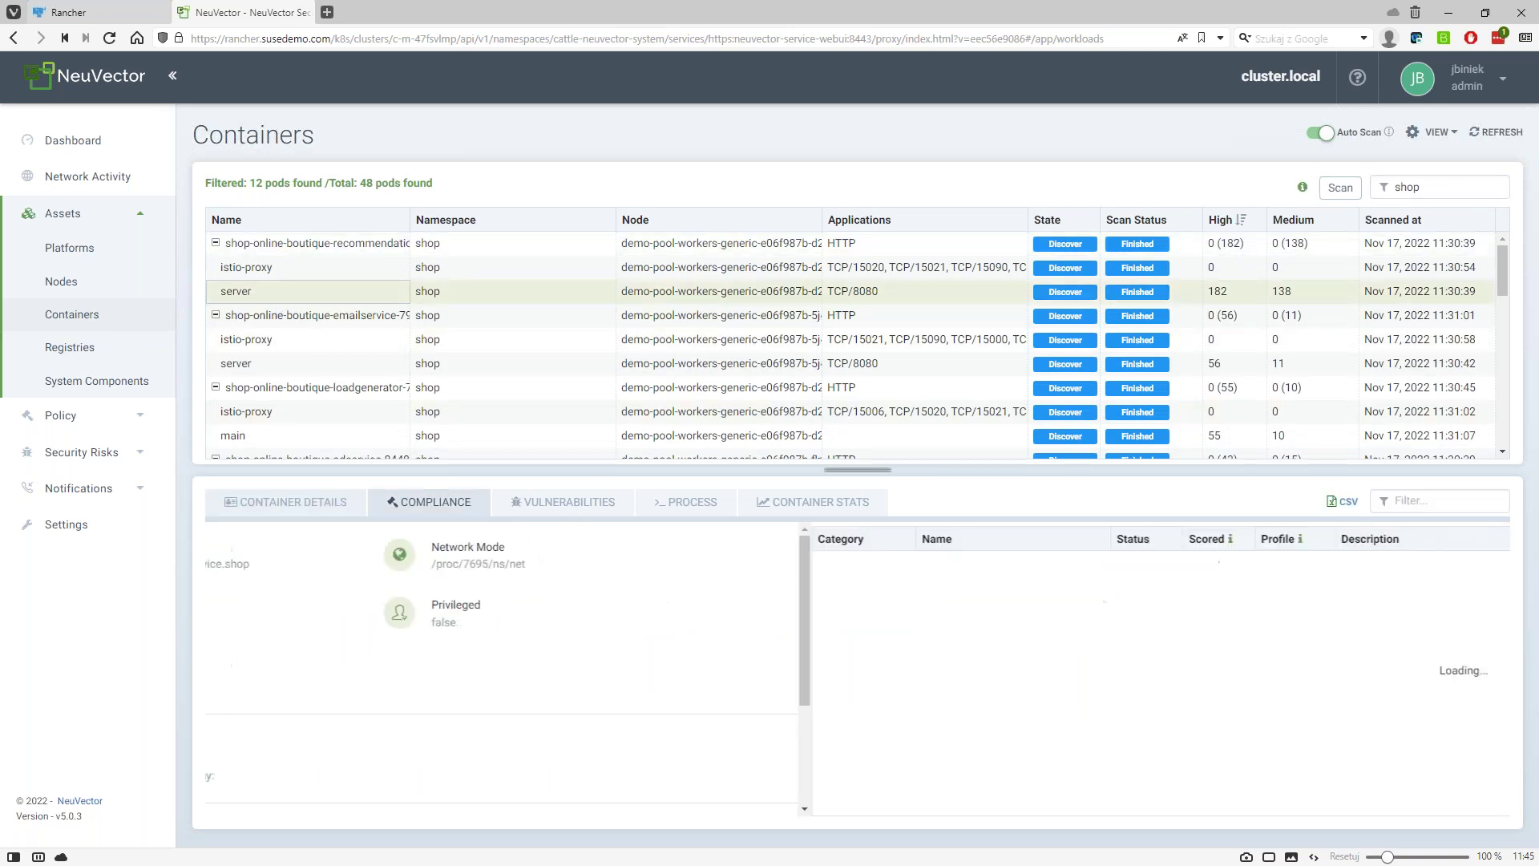
pyautogui.click(574, 505)
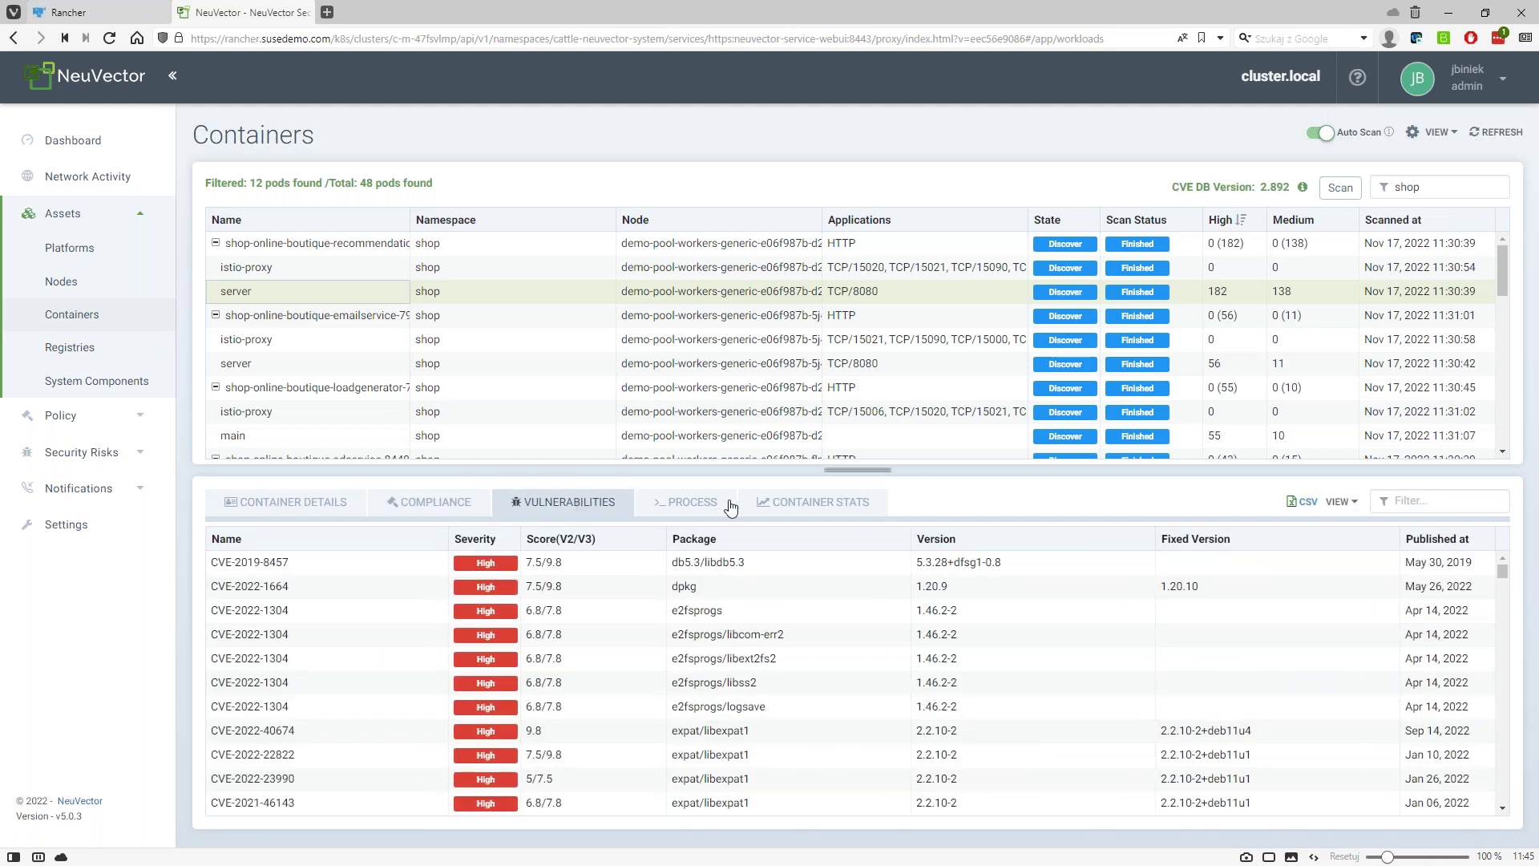
# Inspect the server container's running process, checking its command, action and user
pyautogui.click(703, 504)
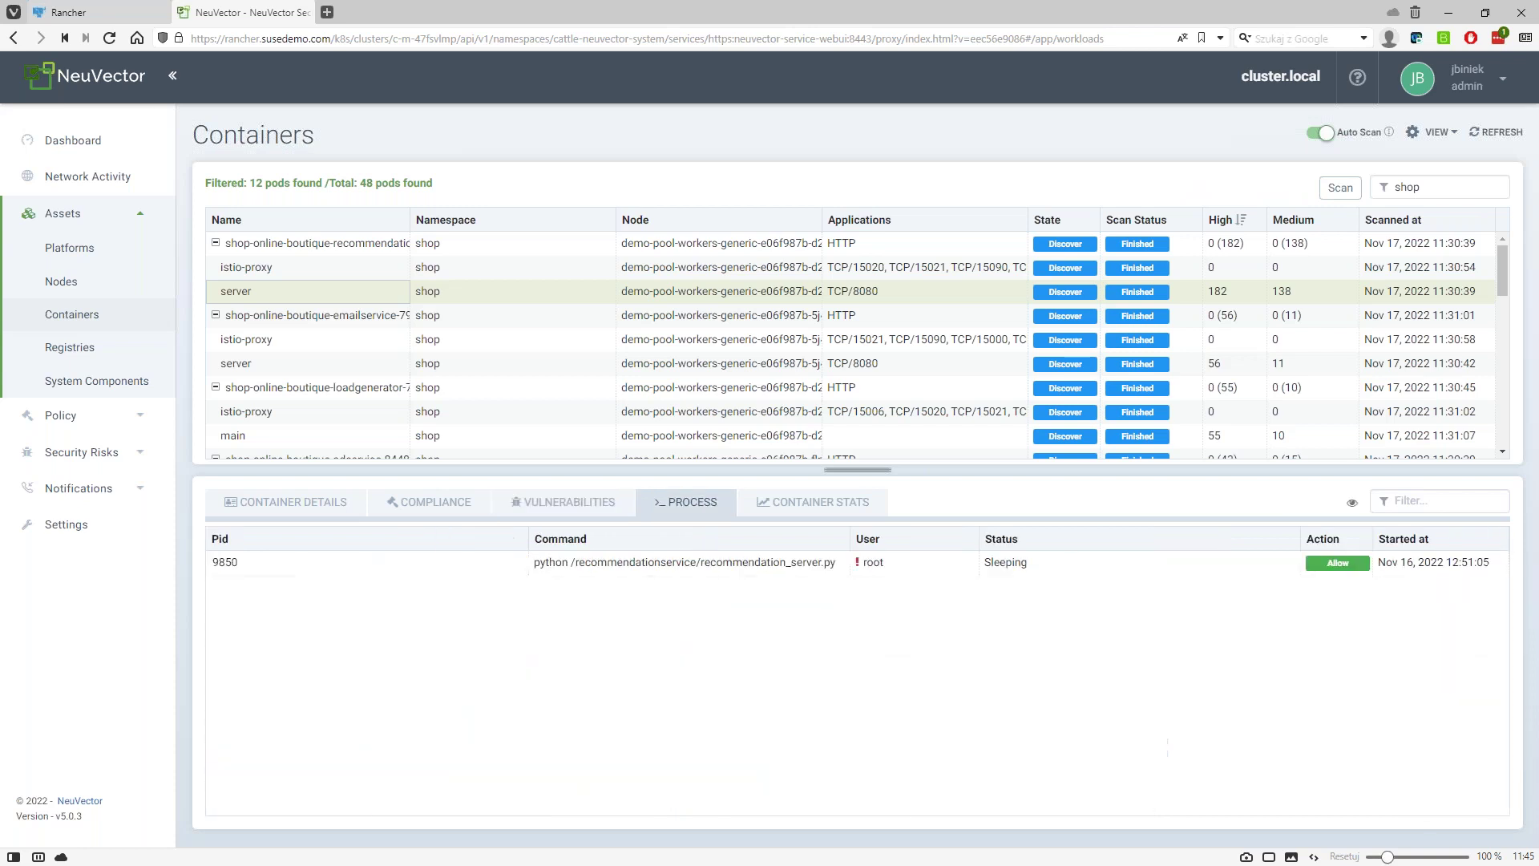
pyautogui.click(638, 564)
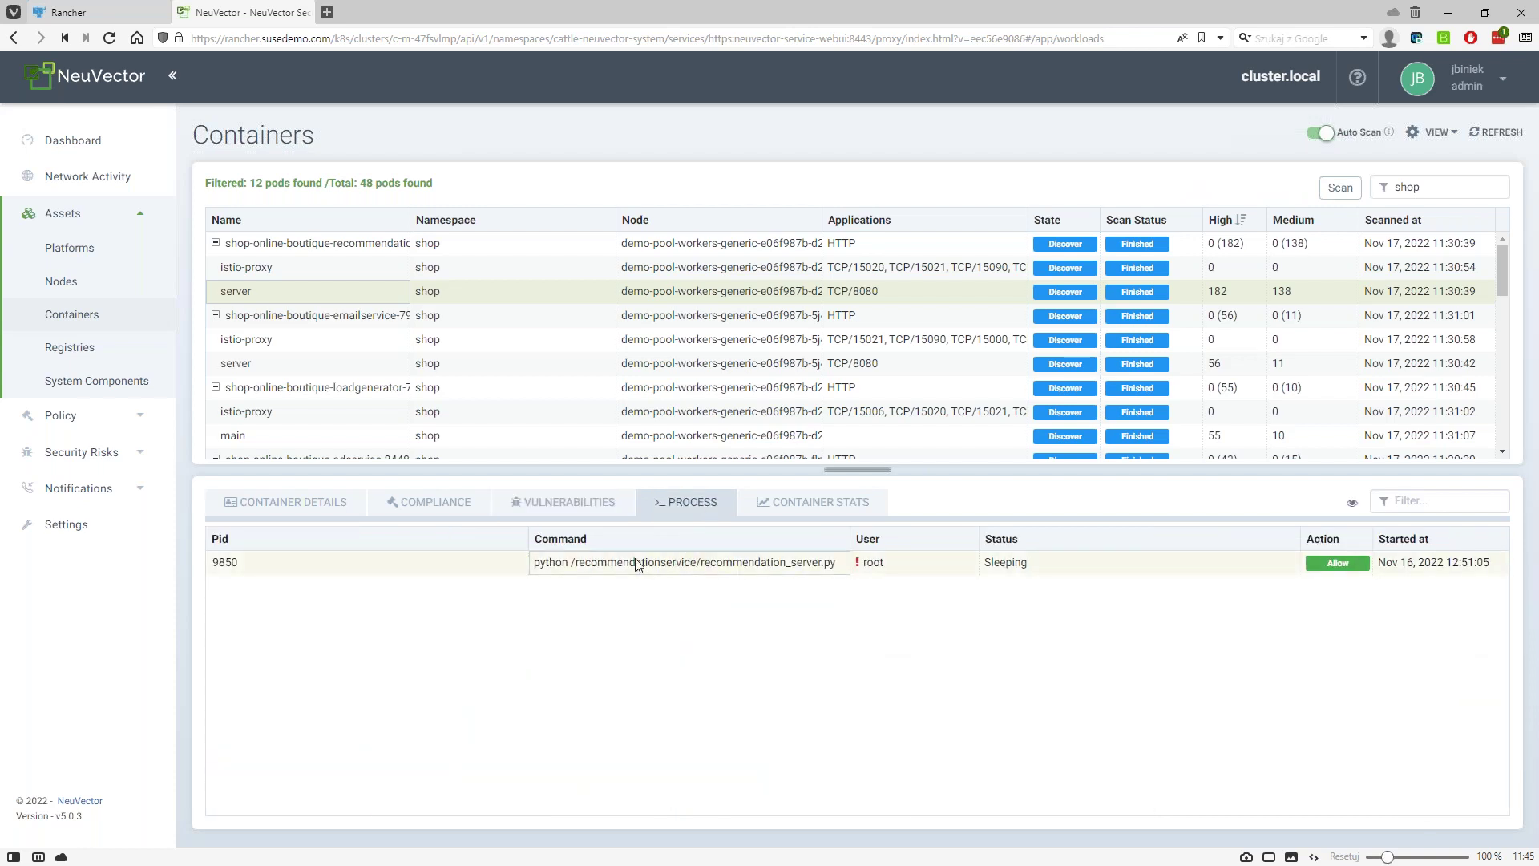
pyautogui.click(1354, 568)
pyautogui.rightClick(1324, 567)
pyautogui.click(1166, 574)
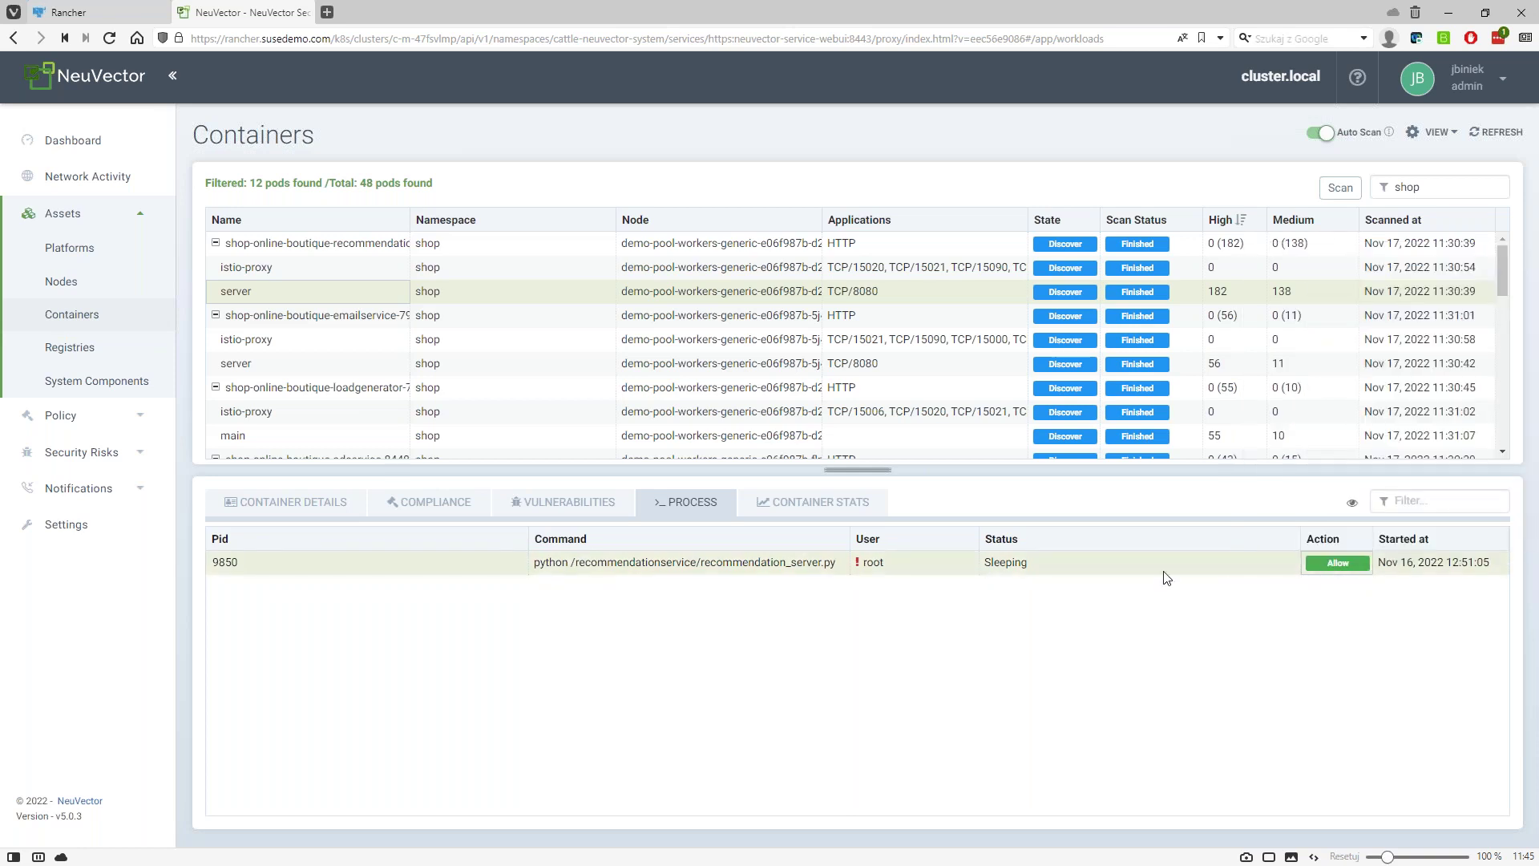
pyautogui.click(860, 567)
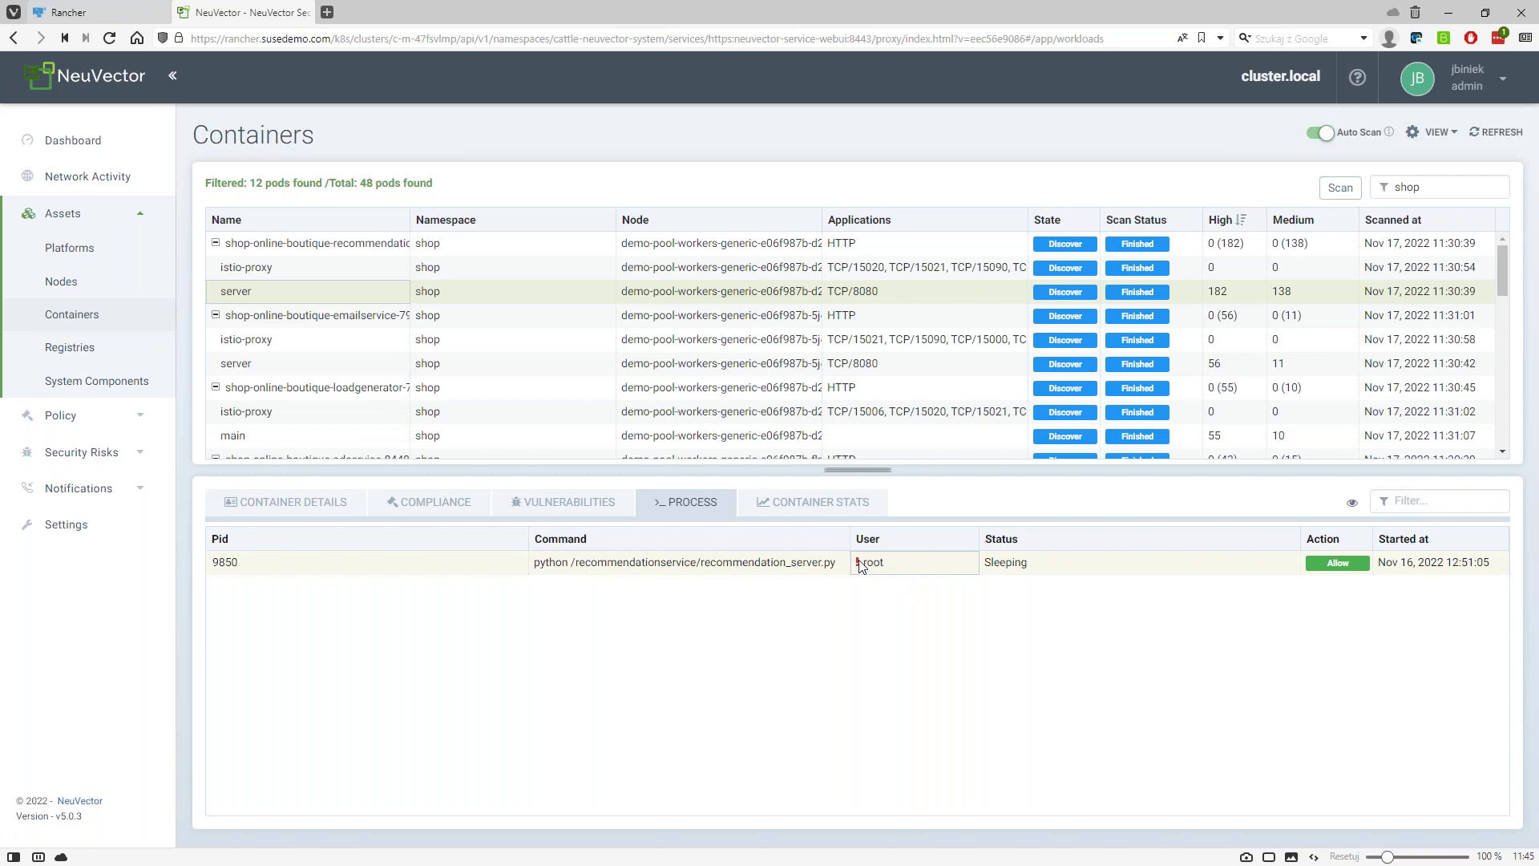
# View the server container's stats, and check the stats and details of the istio-proxy container in the same pod
pyautogui.click(799, 505)
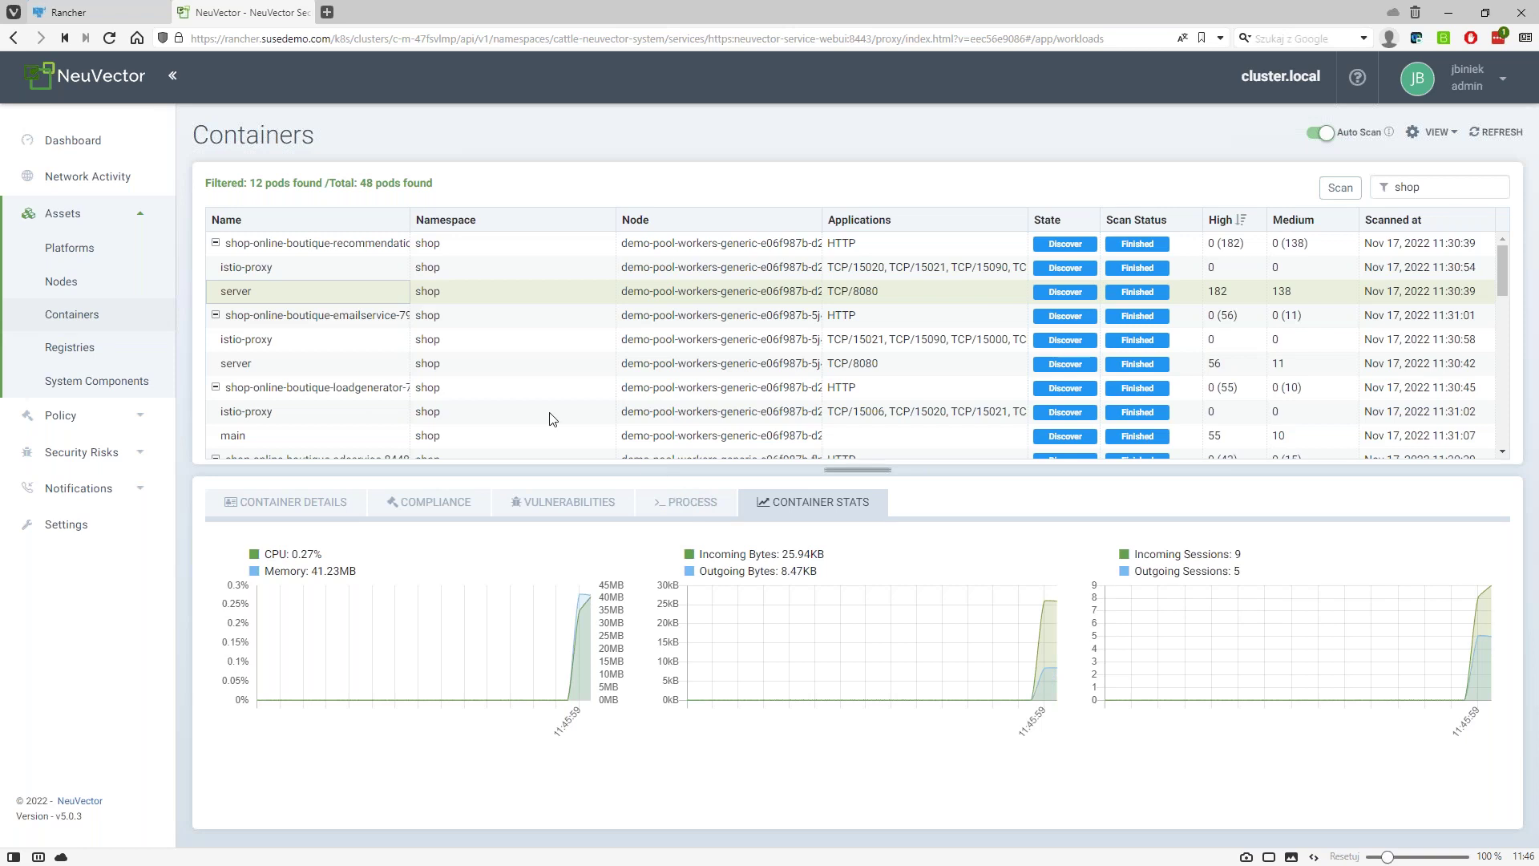
pyautogui.click(268, 271)
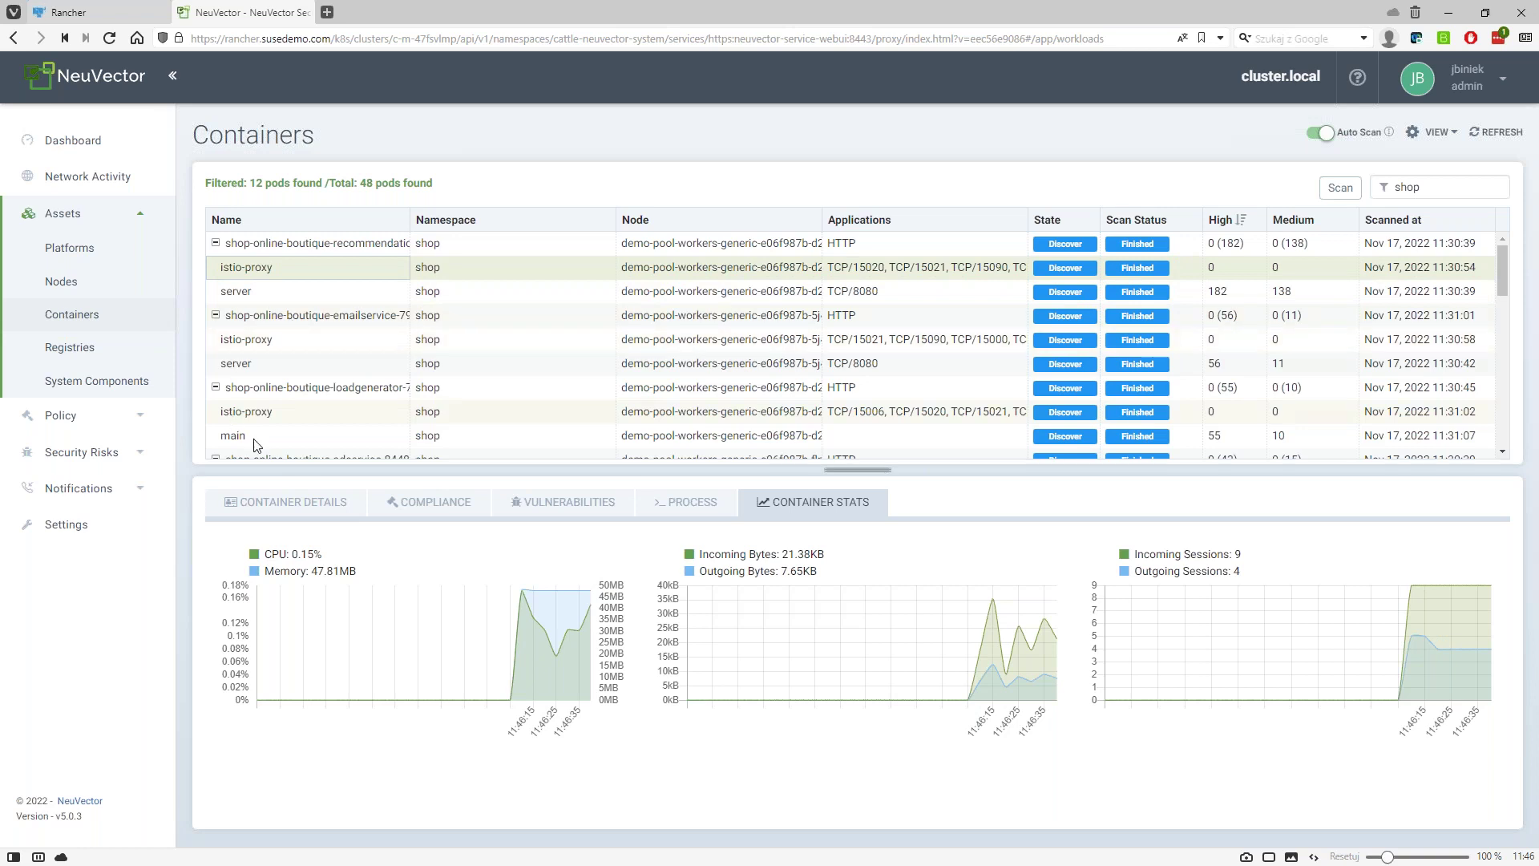
pyautogui.click(264, 503)
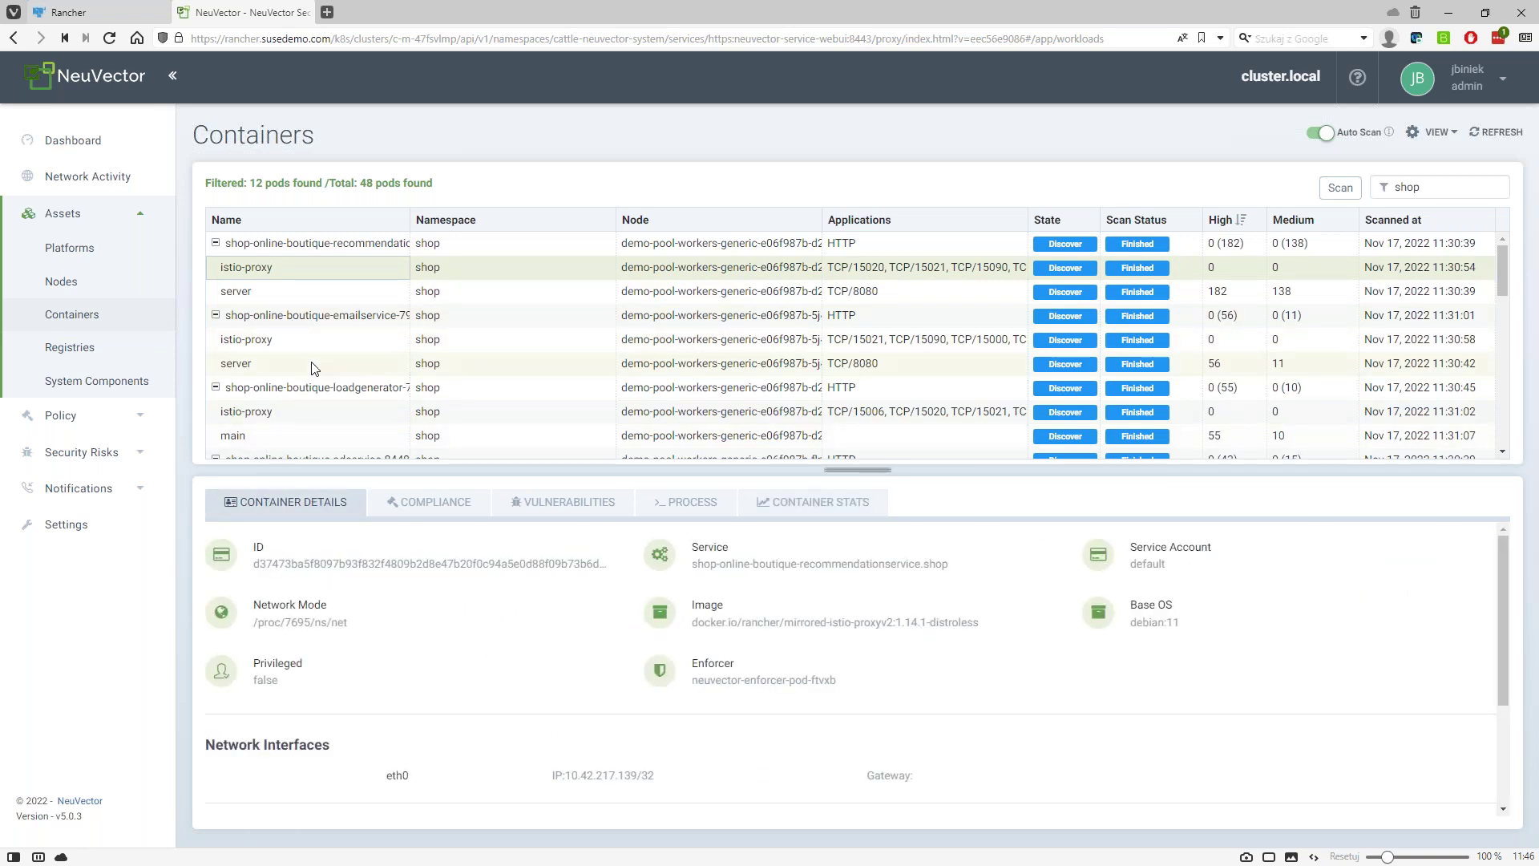
pyautogui.click(64, 350)
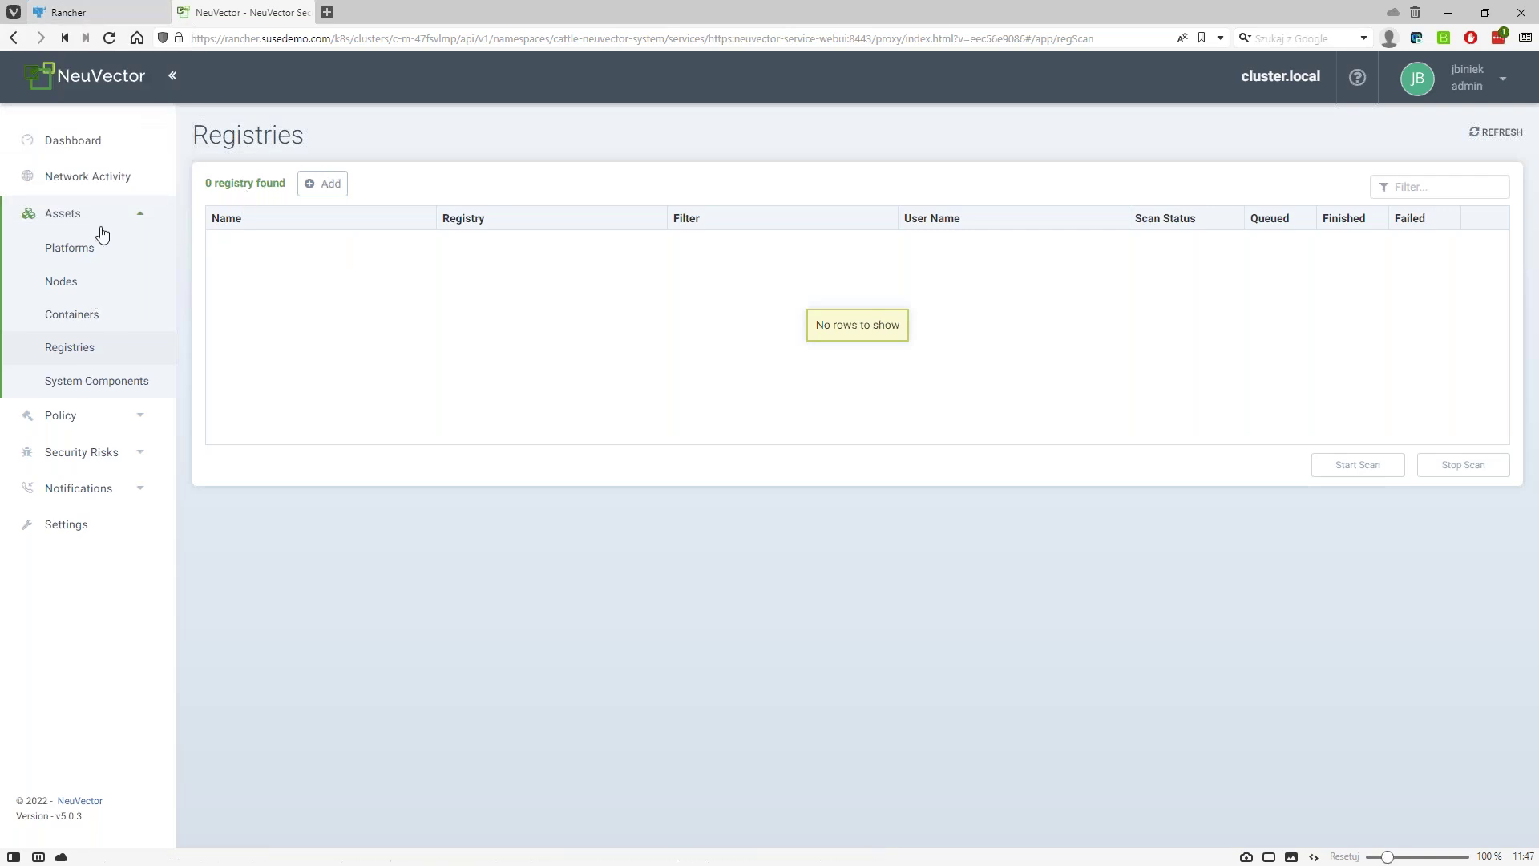
pyautogui.moveTo(94, 13)
pyautogui.click(313, 183)
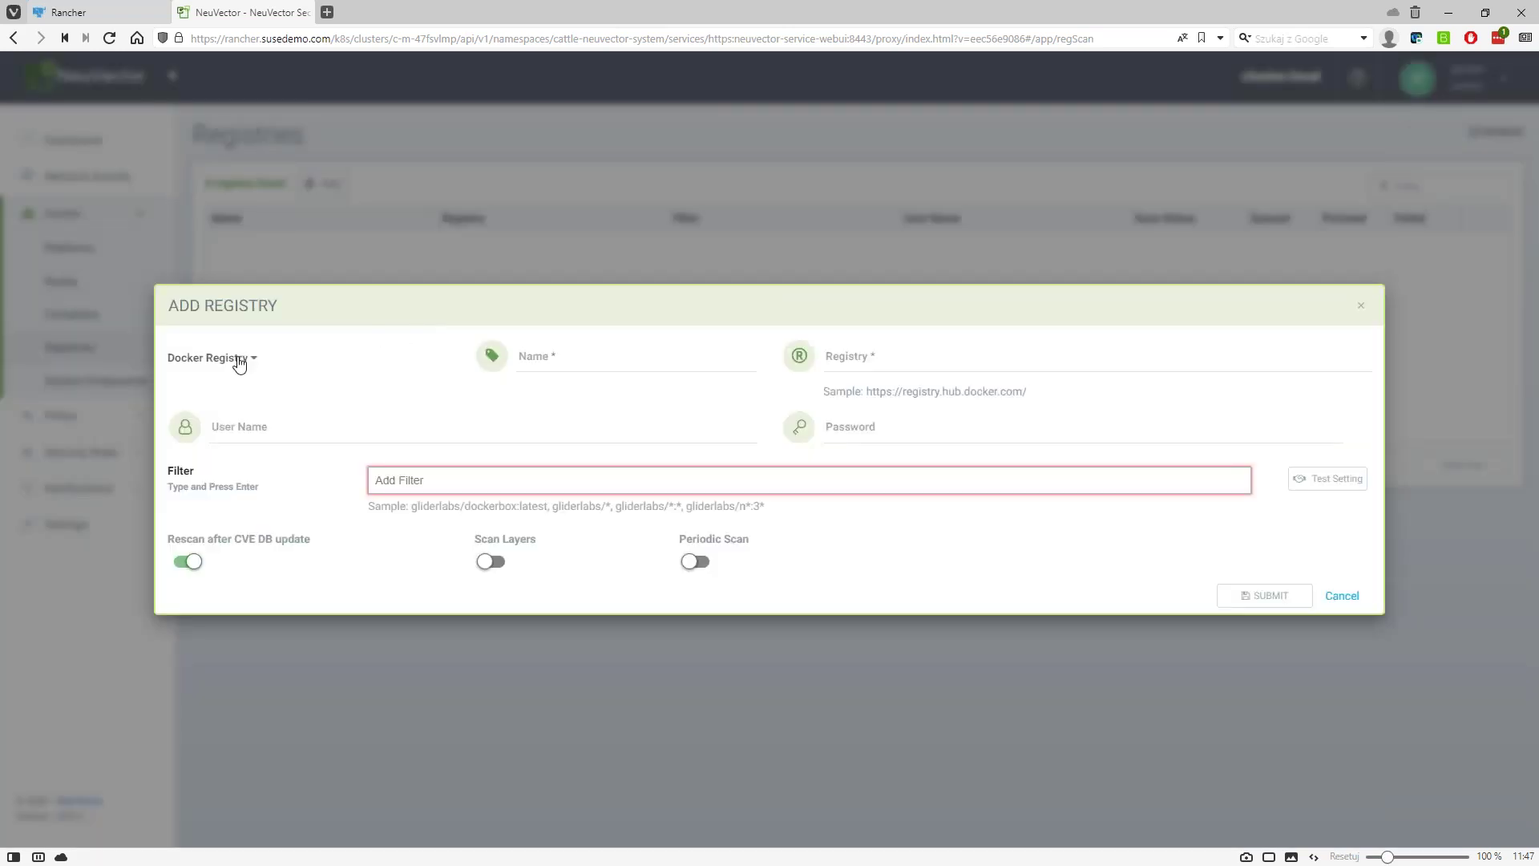
pyautogui.click(595, 355)
pyautogui.write('docker-example')
pyautogui.click(953, 356)
pyautogui.write('https://registry.hub.docker.com')
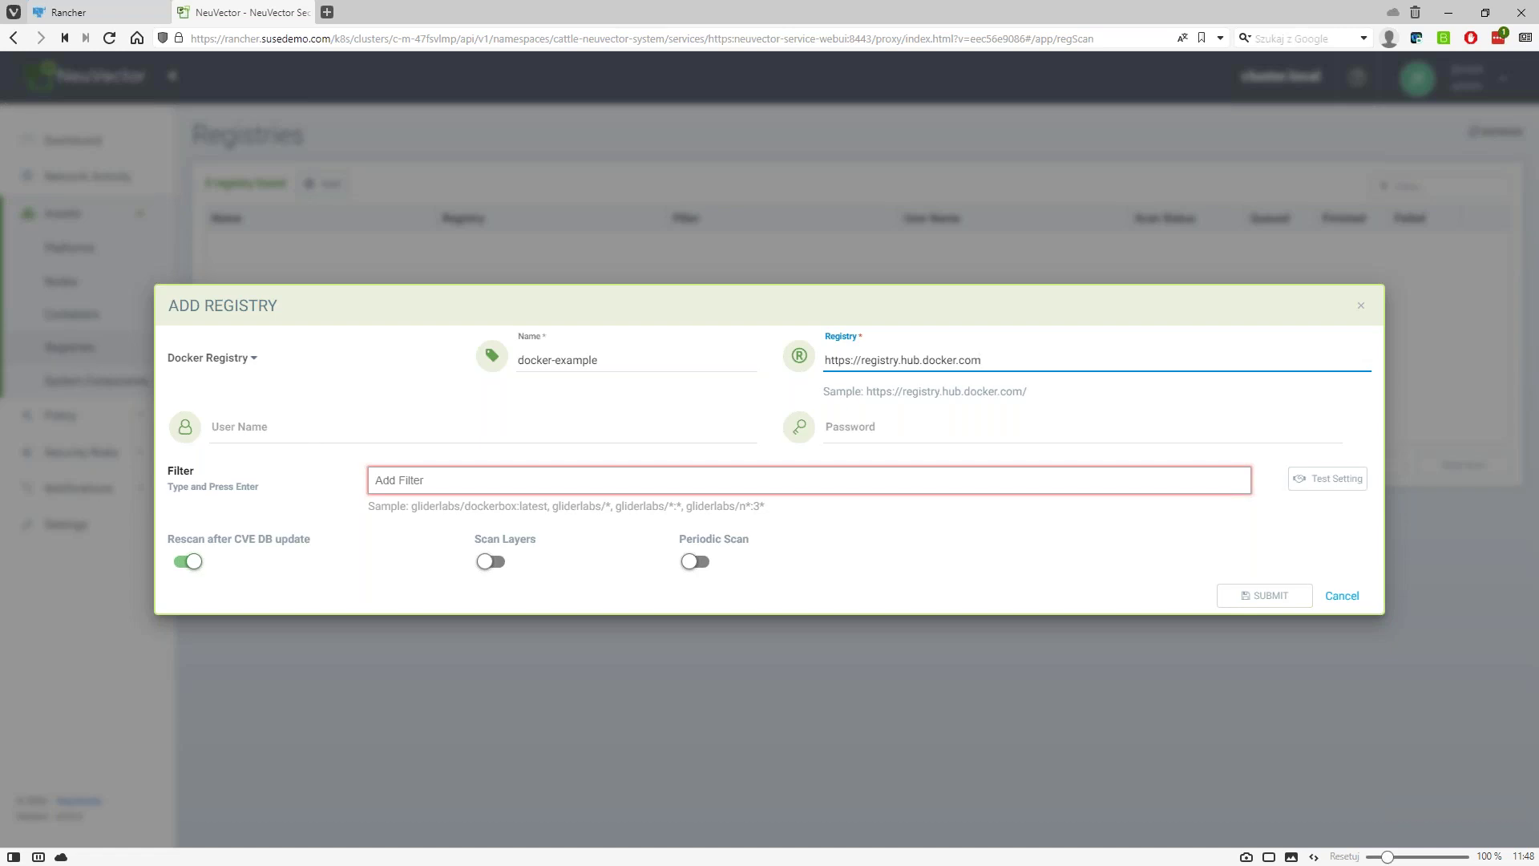
pyautogui.press('Tab')
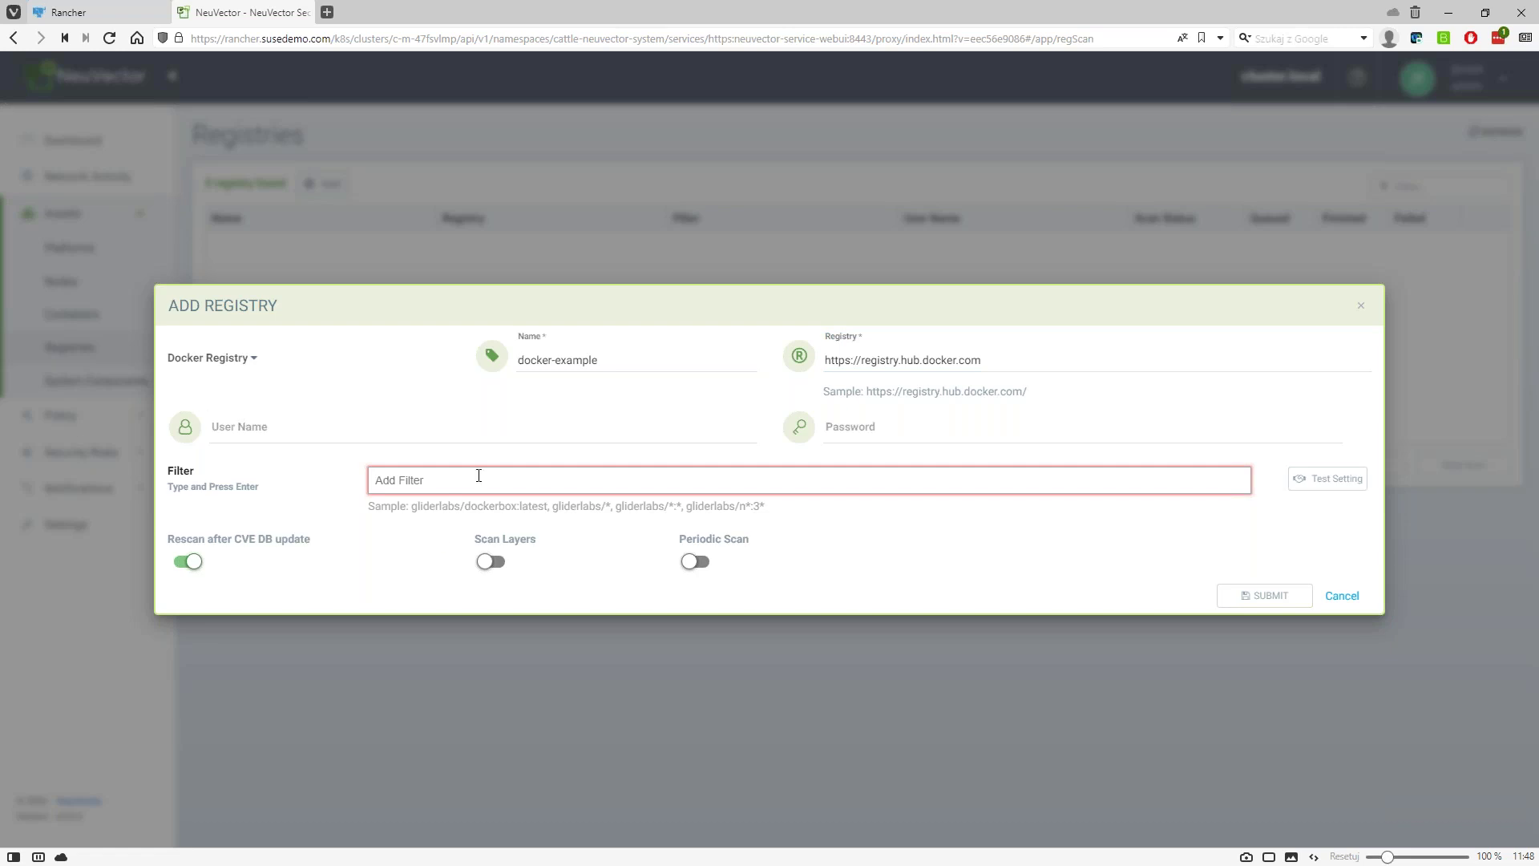
# Add the filter elastic/logstash:7.13.3, enable Scan Layers and submit the new registry
pyautogui.write('elastic/logstash:7.13.3')
pyautogui.press('Return')
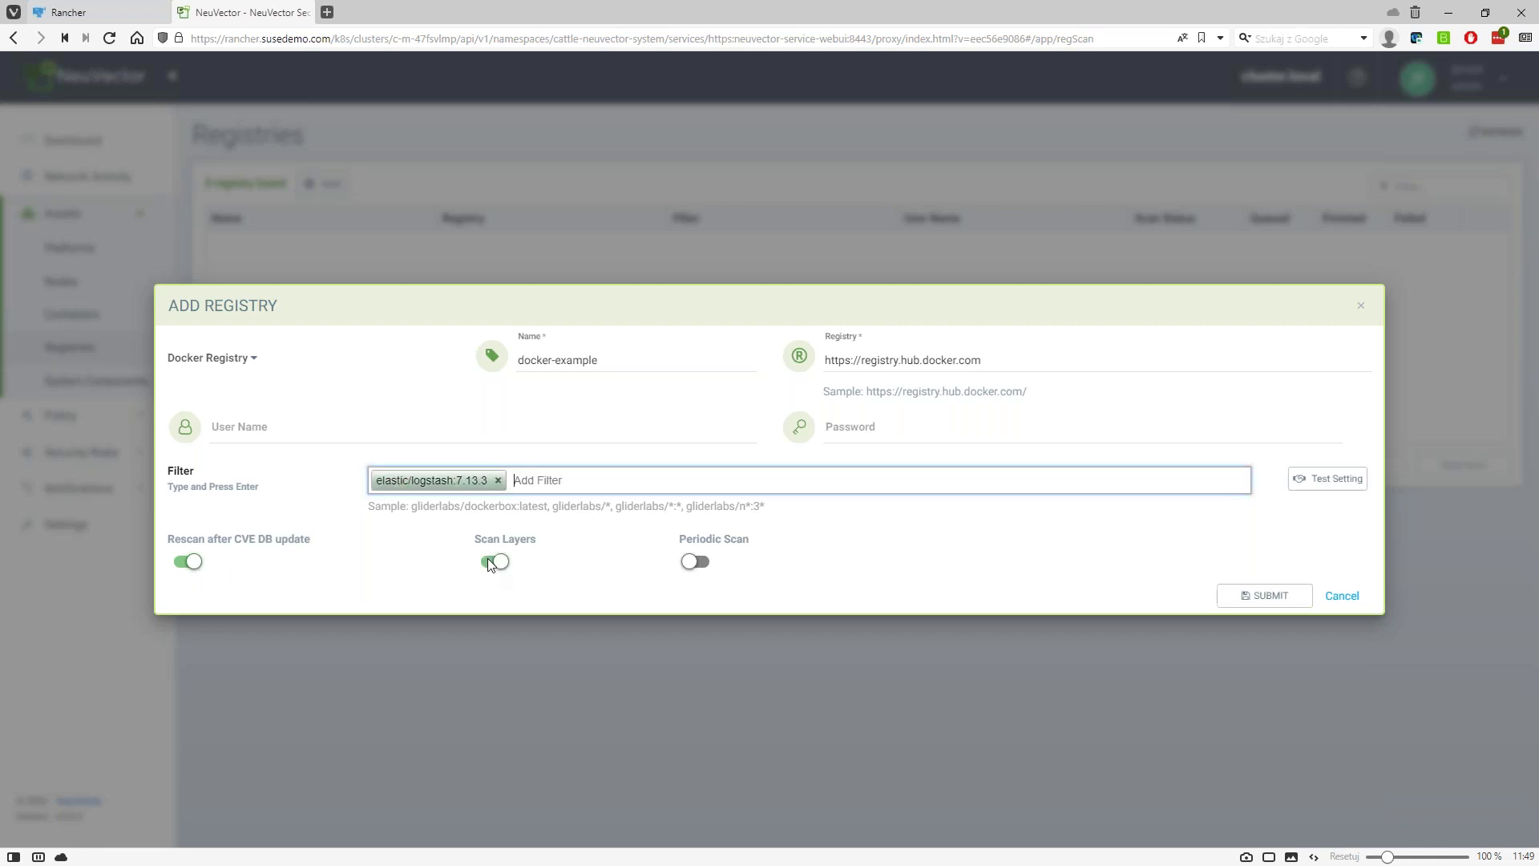
pyautogui.click(492, 562)
pyautogui.click(1275, 597)
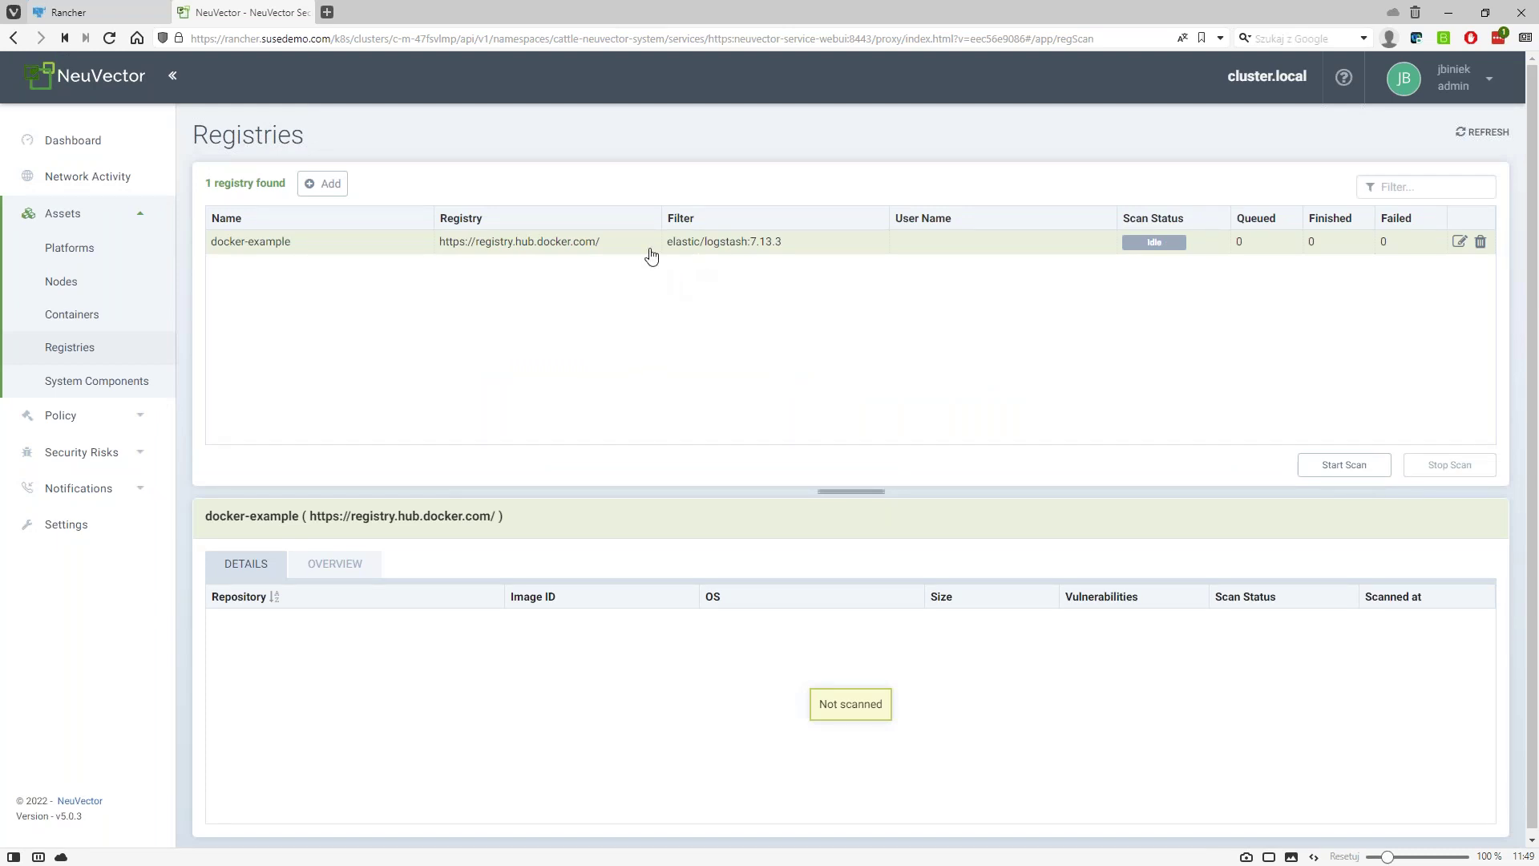
# Scan the docker-example registry and open the scan report of the elastic/logstash:7.13.3 image
pyautogui.click(1344, 469)
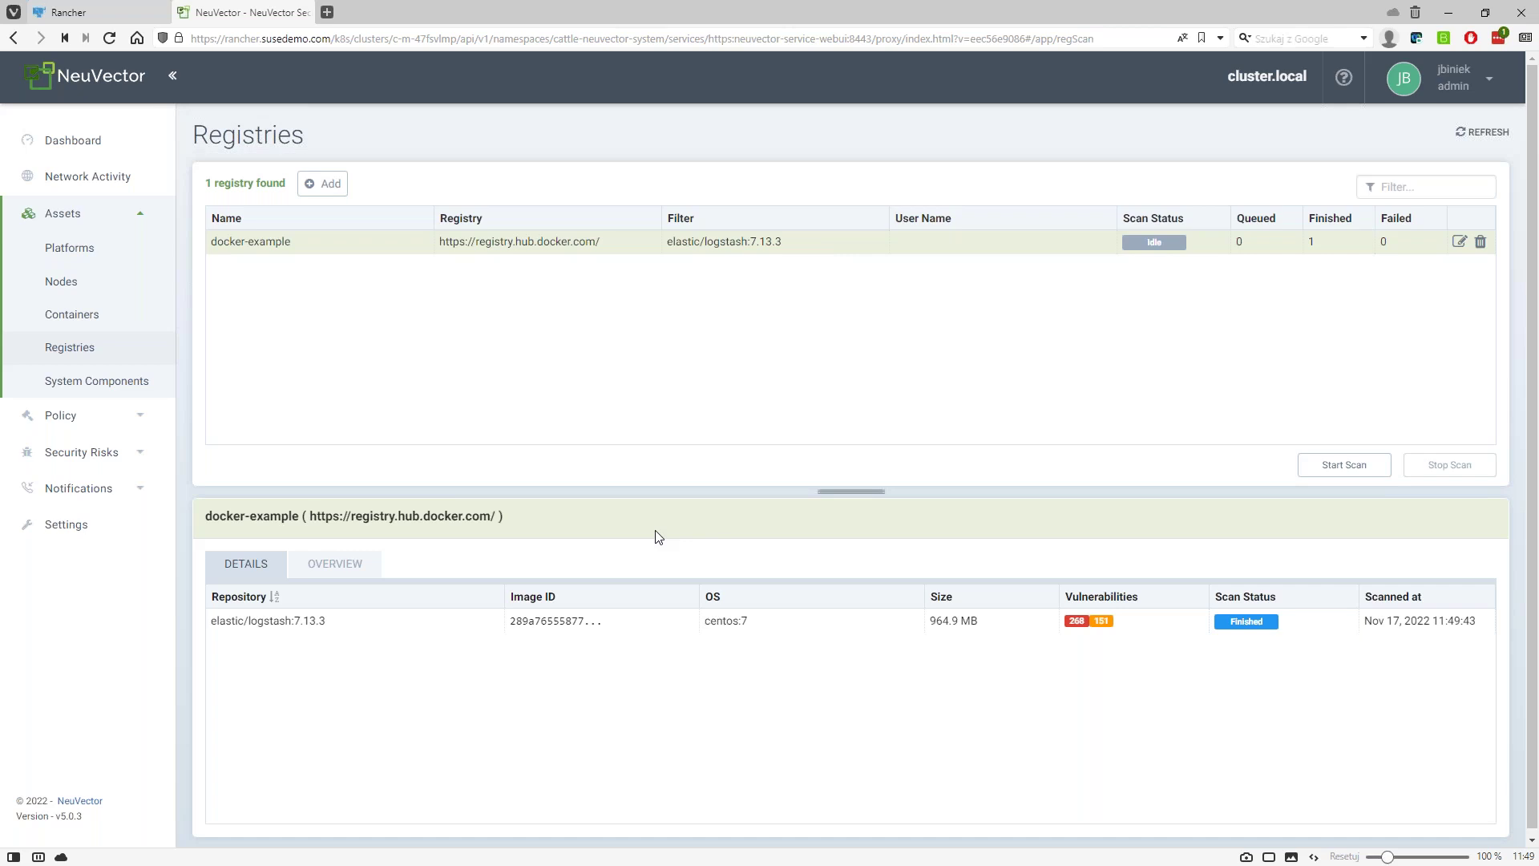
pyautogui.click(557, 622)
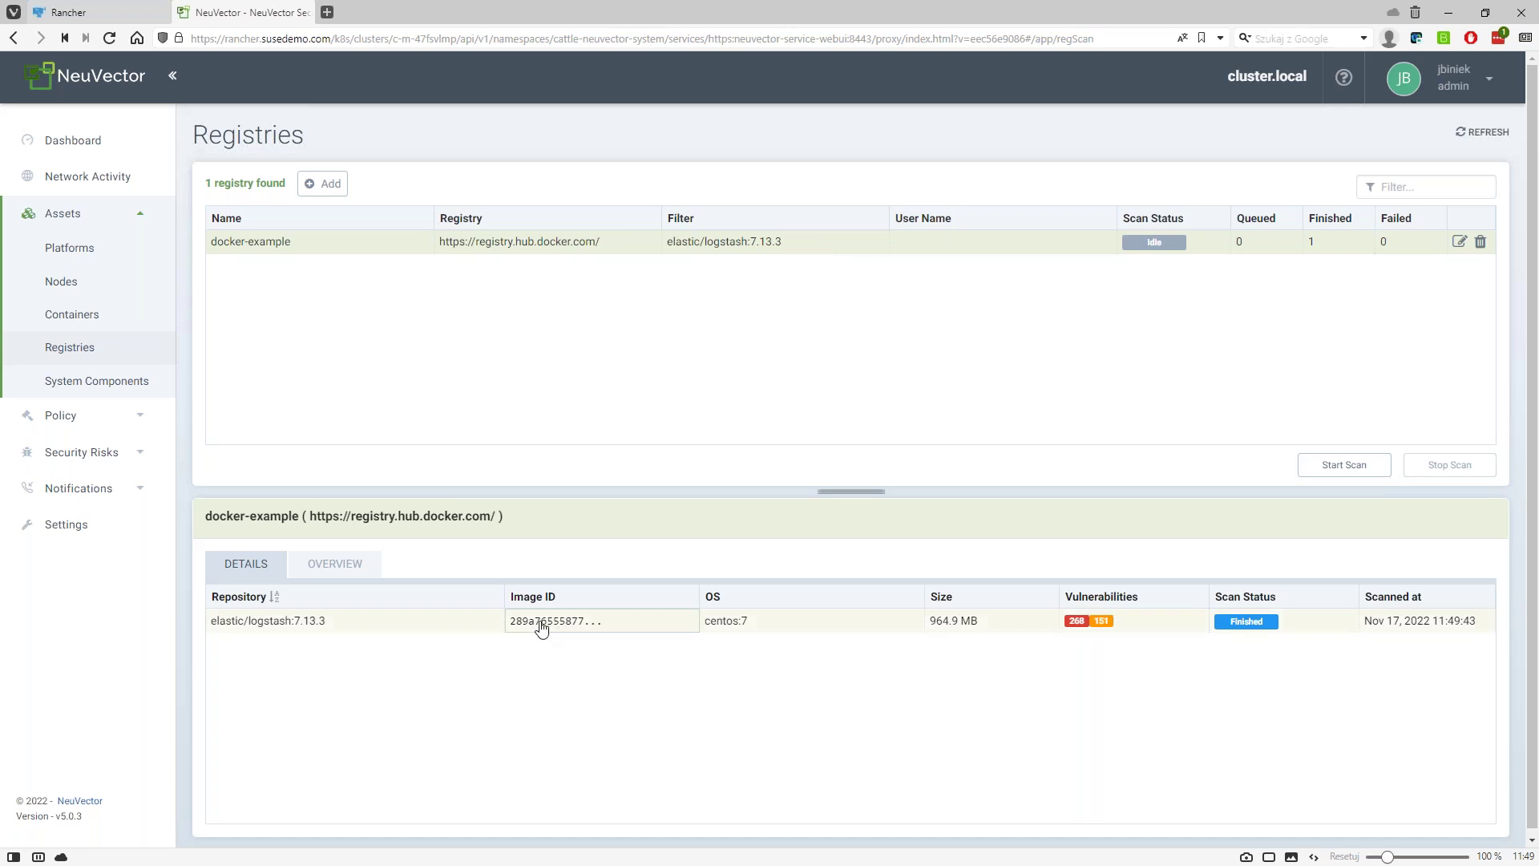
pyautogui.click(394, 610)
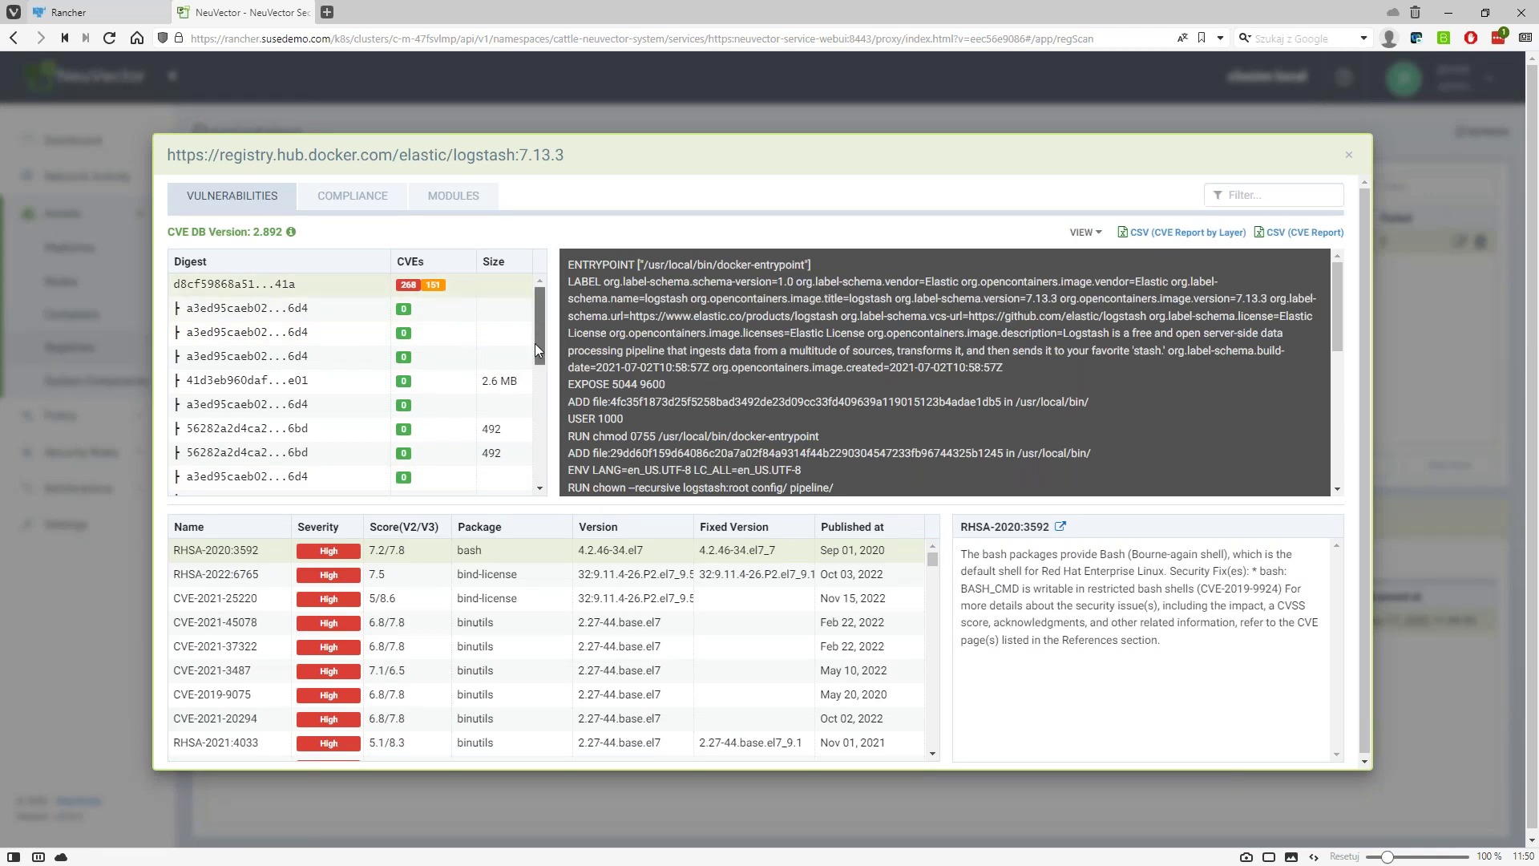
# Look through the image's layers and their CVEs, and inspect the commands of the first two layers below the image digest
pyautogui.scroll(-5, 536, 350)
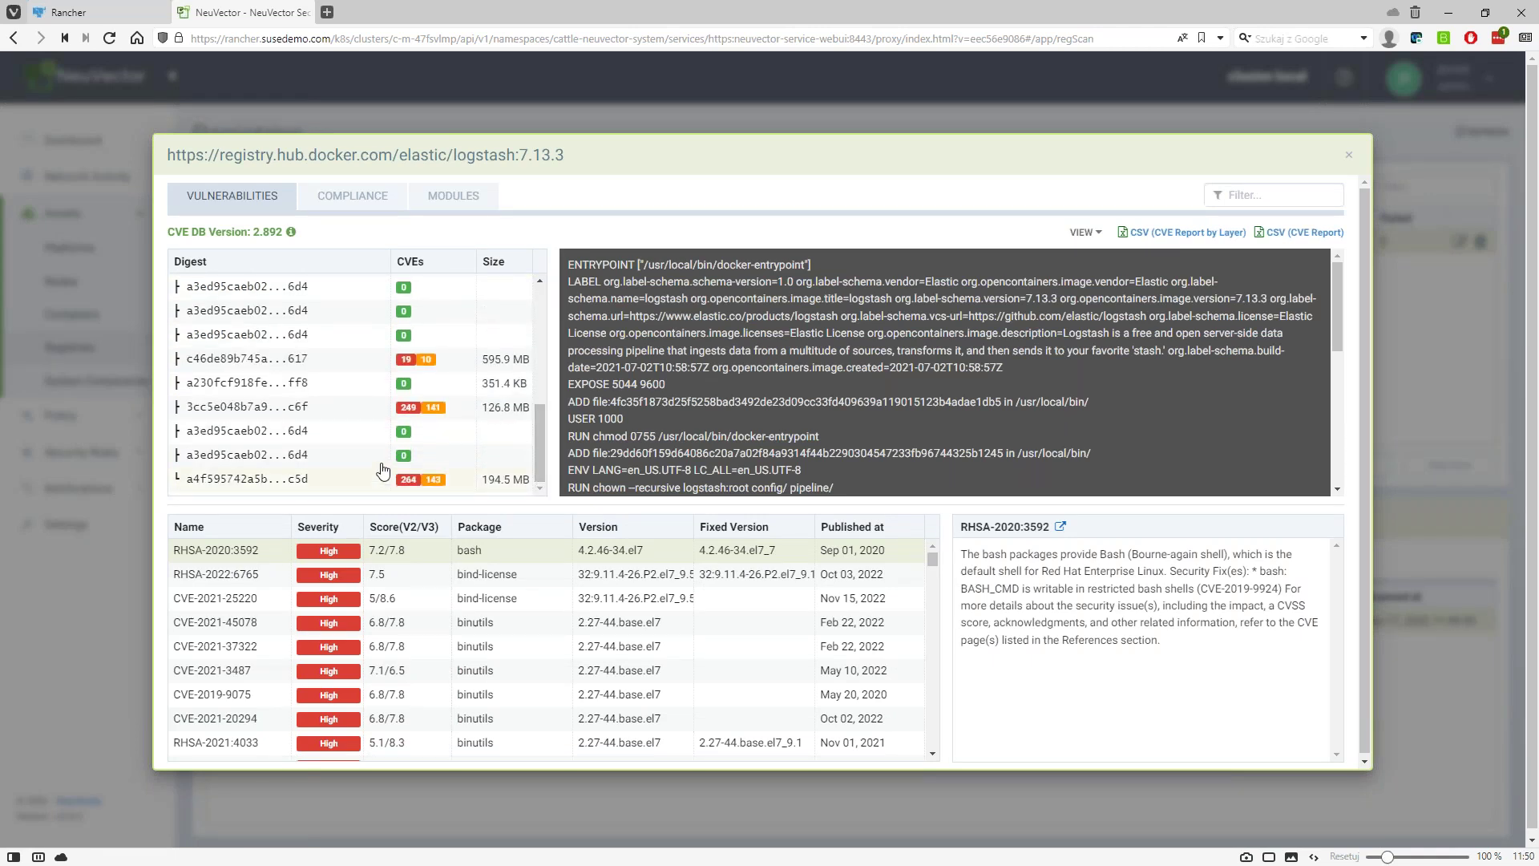
pyautogui.scroll(1, 539, 362)
pyautogui.scroll(5, 537, 329)
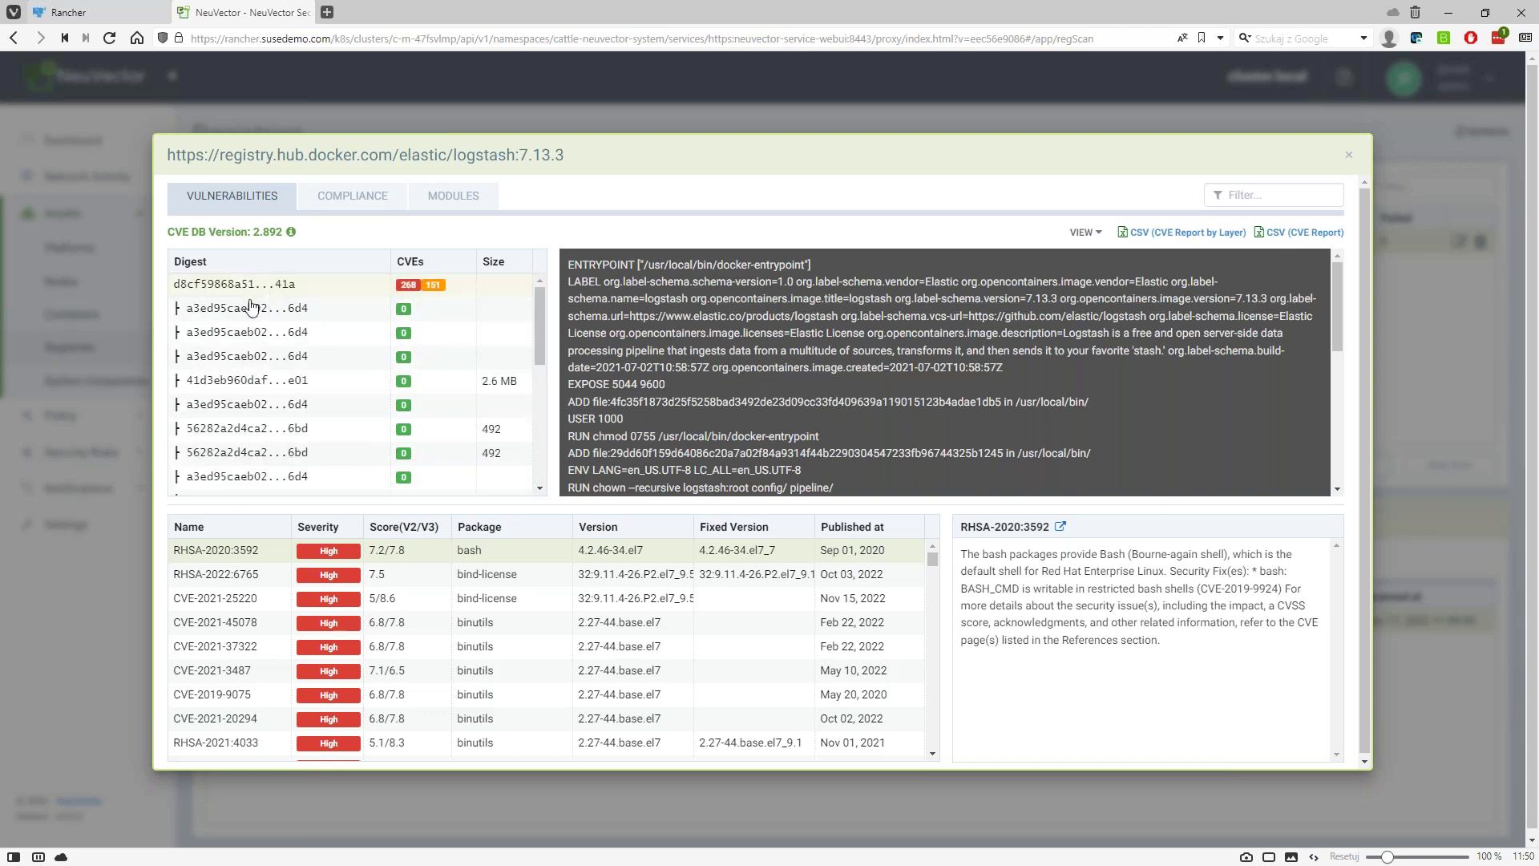
pyautogui.click(243, 309)
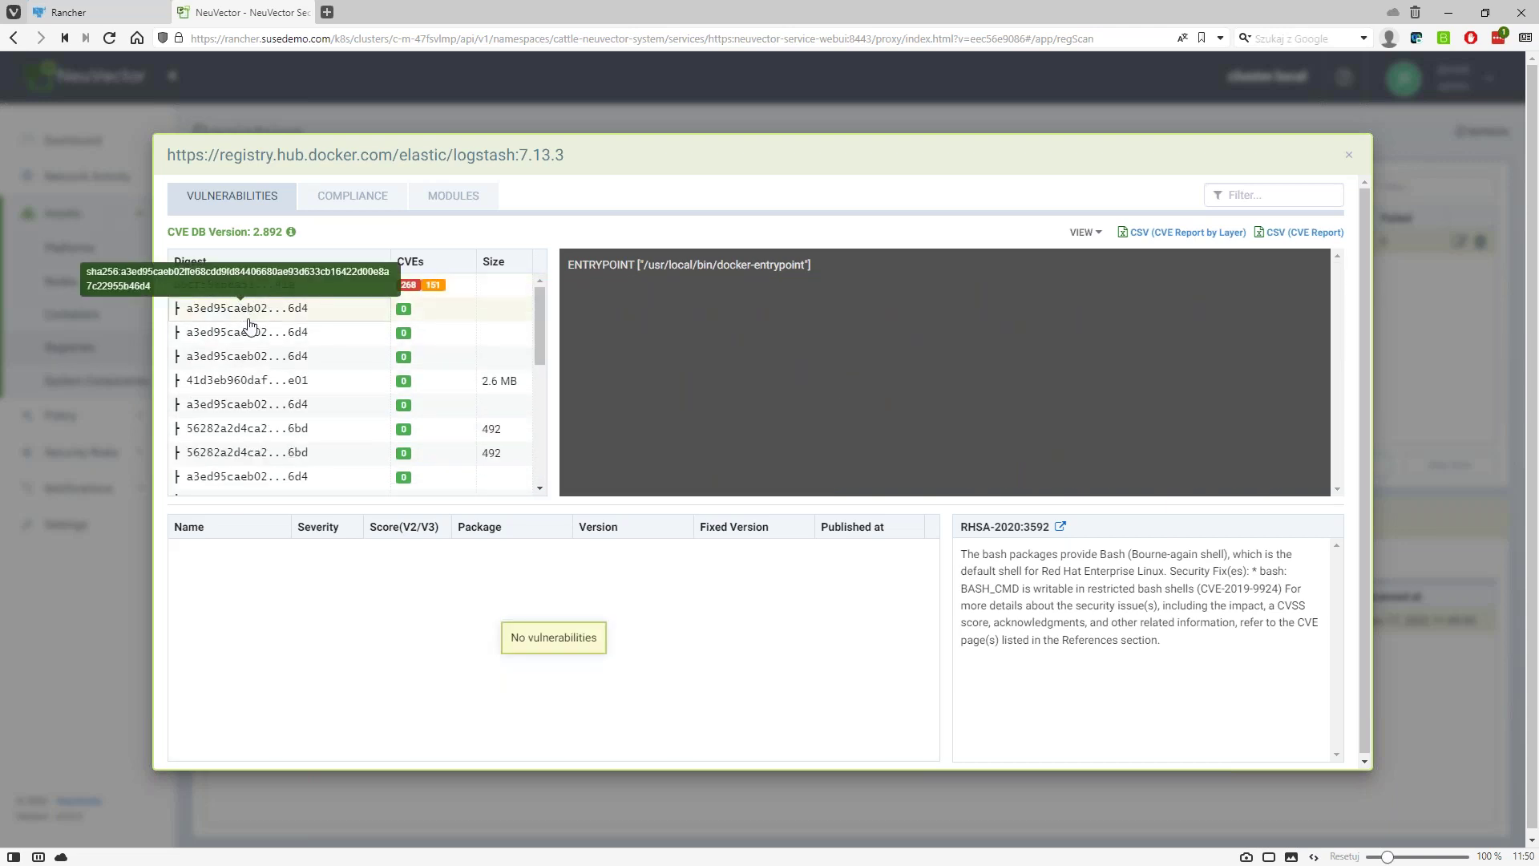
pyautogui.click(250, 336)
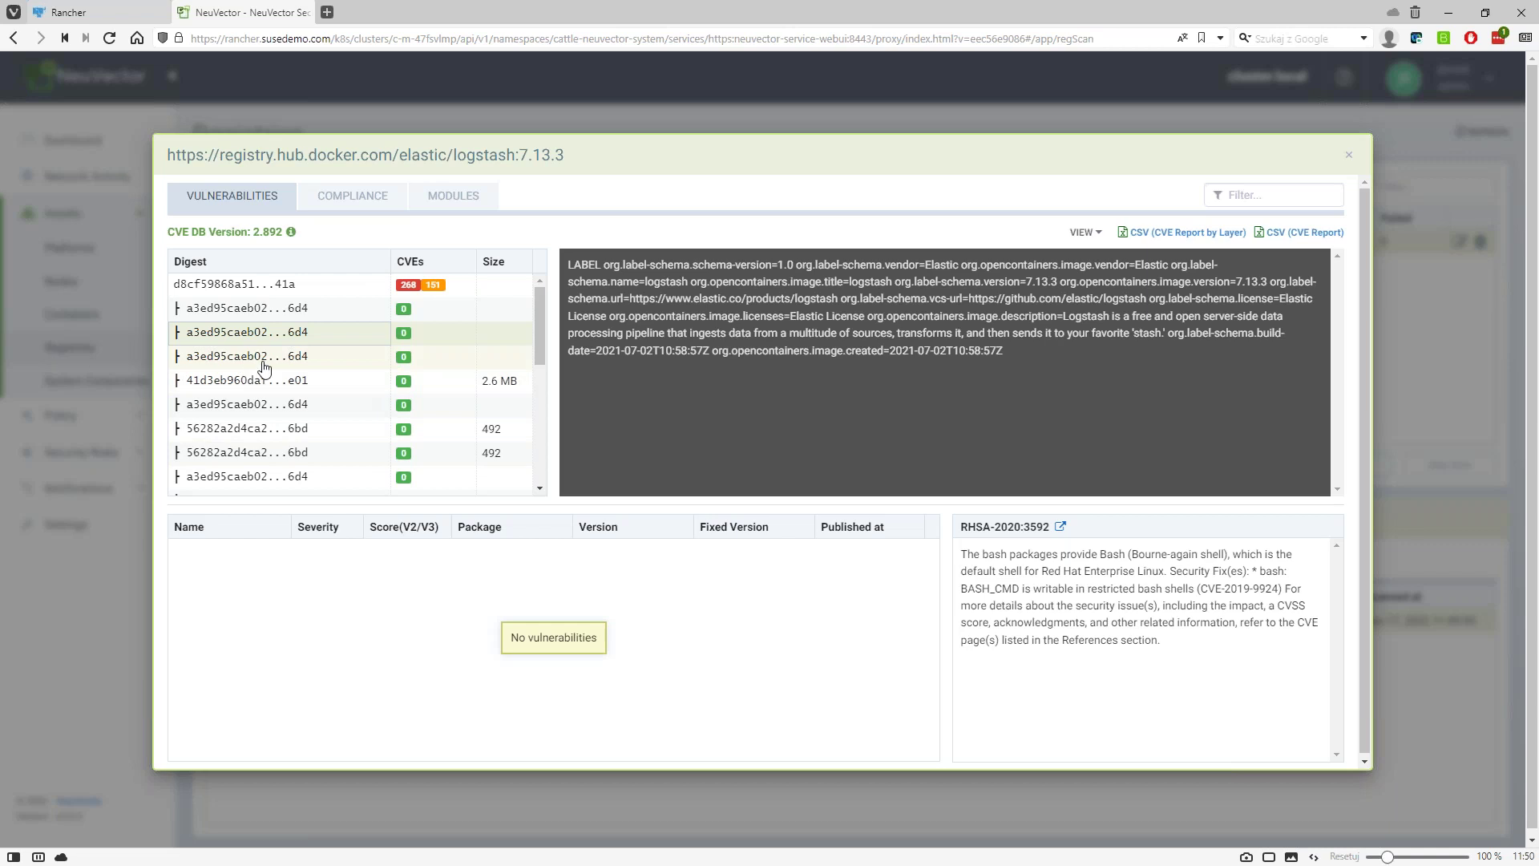
# Inspect the commands and vulnerabilities of the image's lowest layers, from base layer a4f595742a5b up to layer c46de89b745a
pyautogui.moveTo(537, 343); pyautogui.dragTo(537, 475)
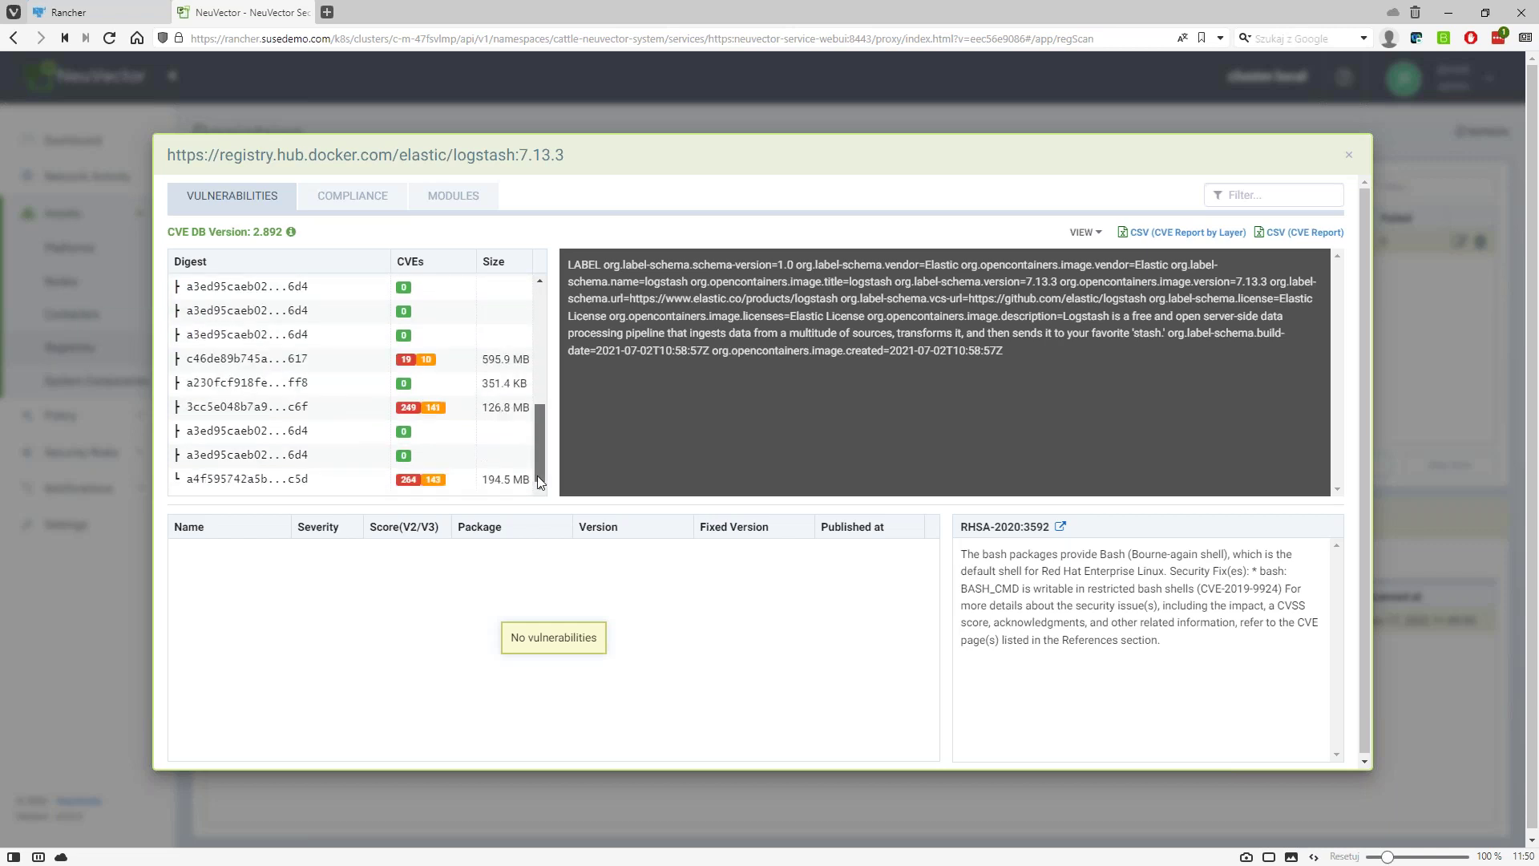
pyautogui.click(258, 481)
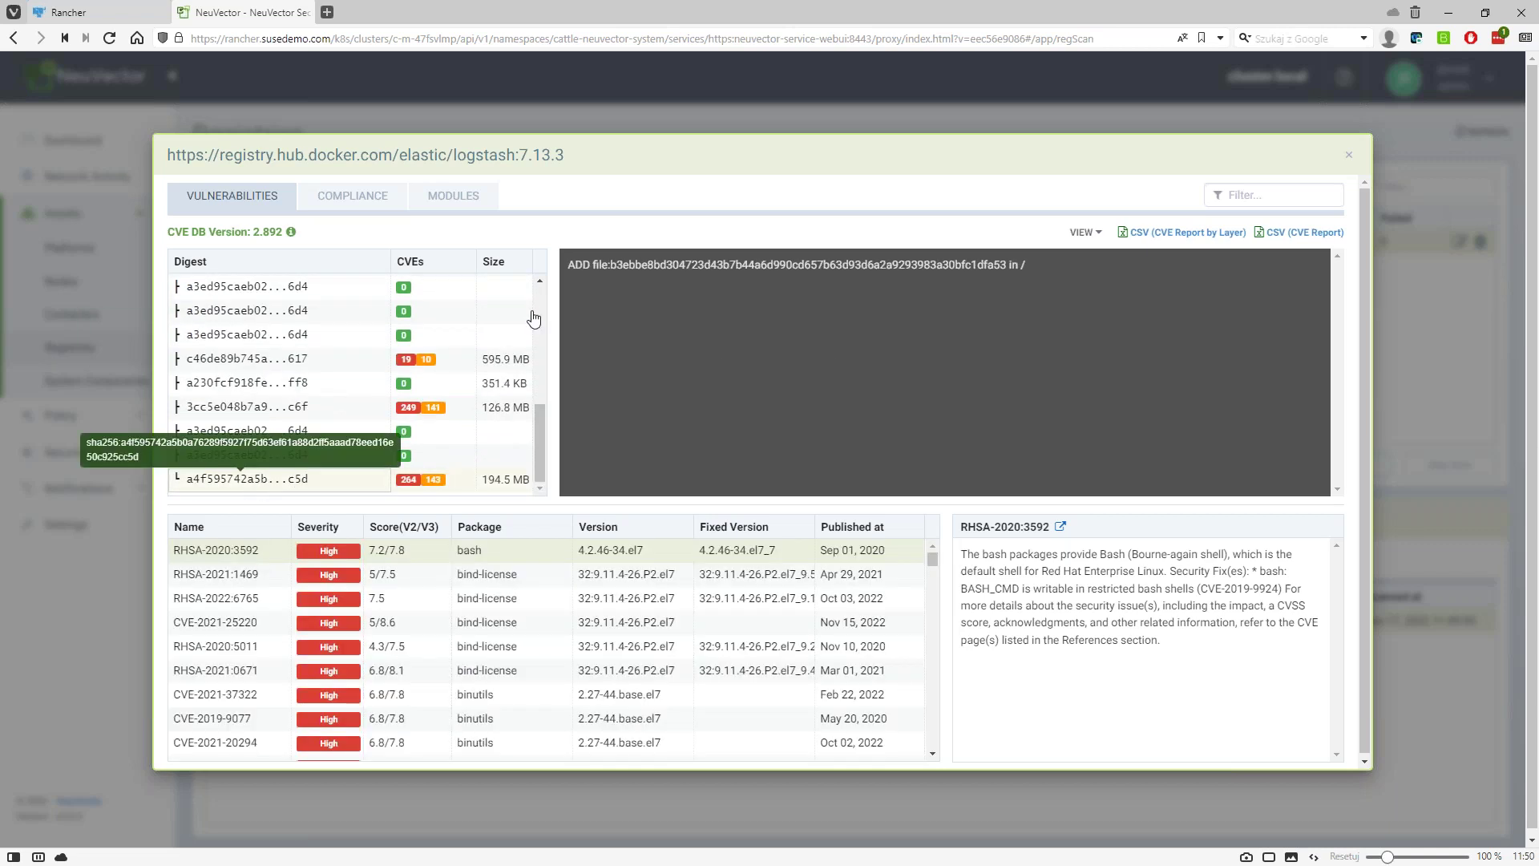
pyautogui.click(261, 457)
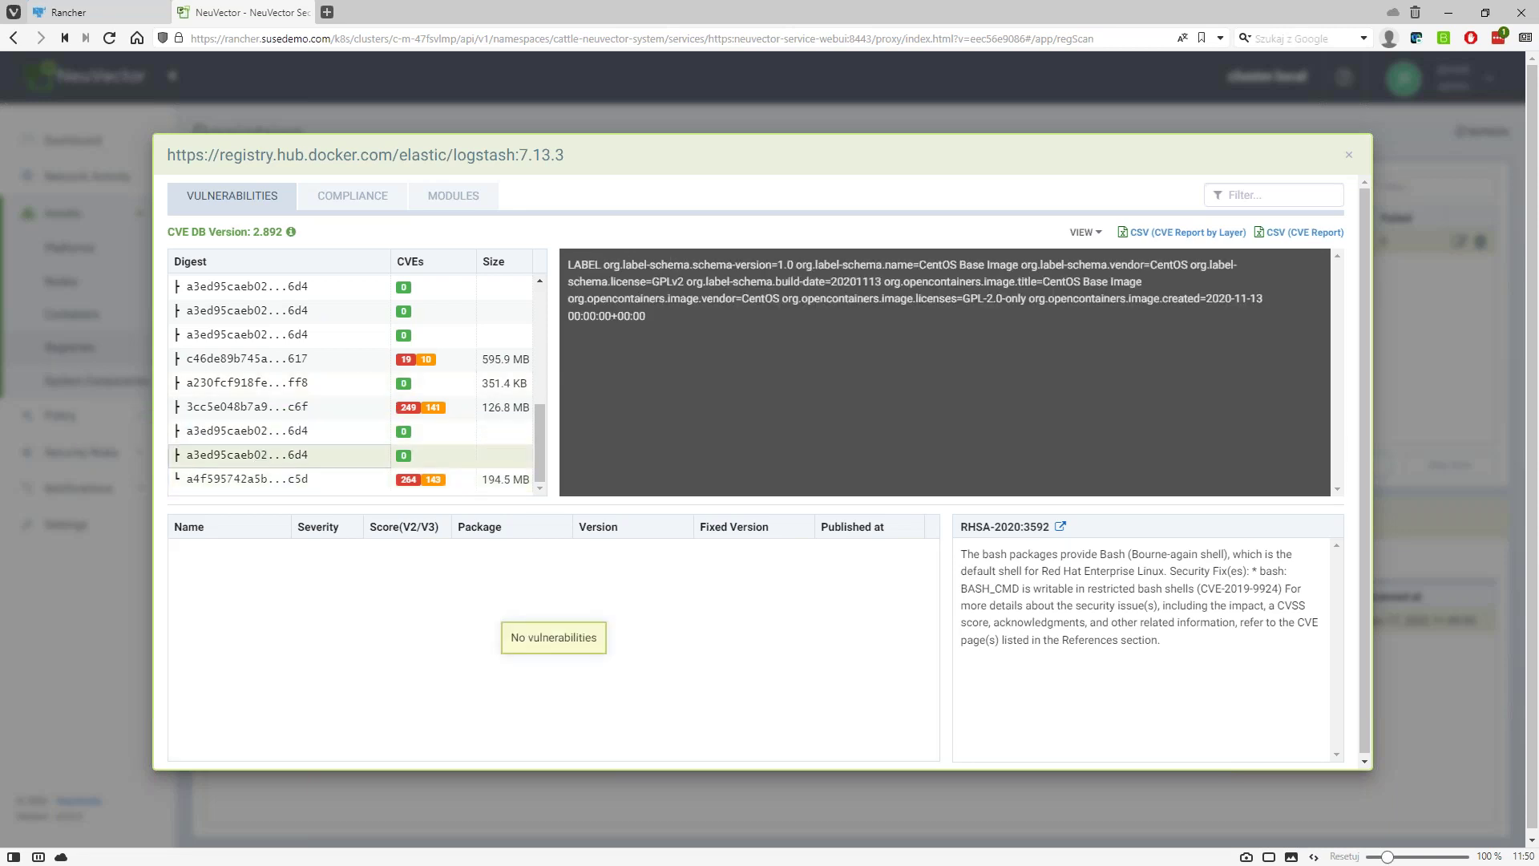
pyautogui.click(245, 433)
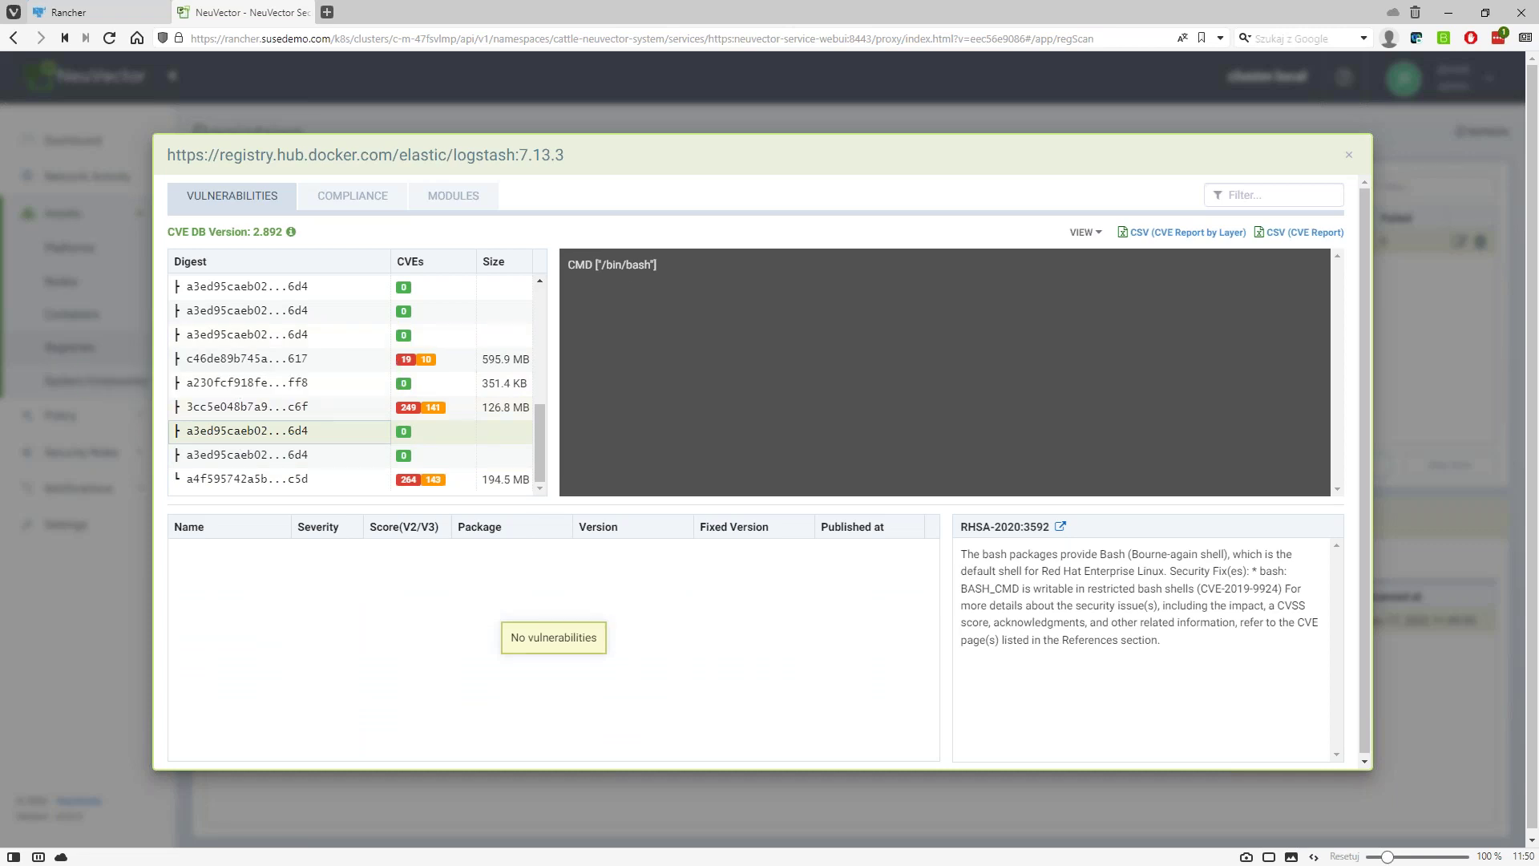
pyautogui.click(254, 409)
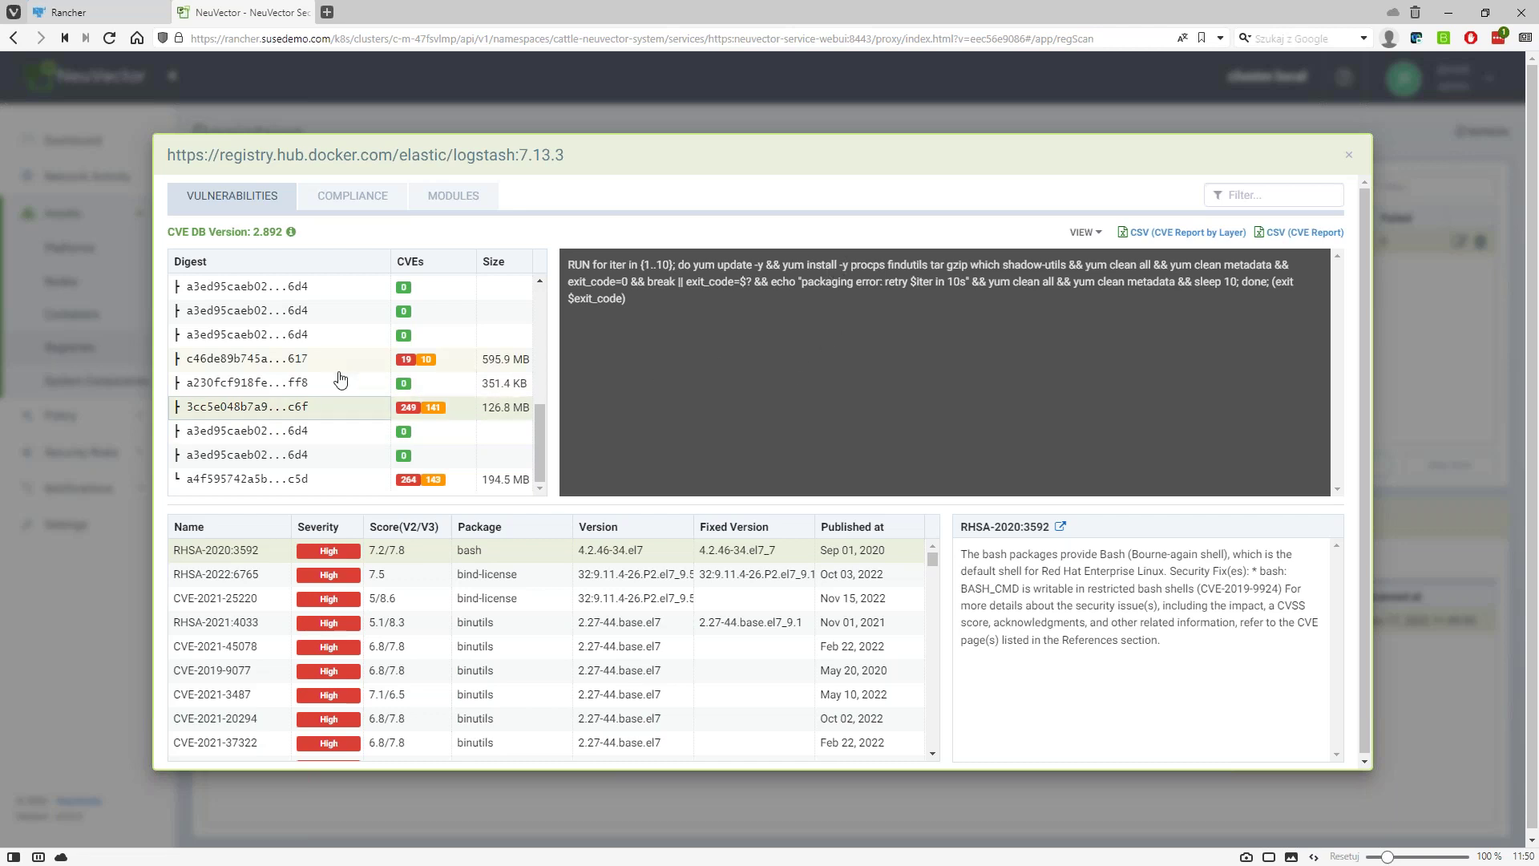
pyautogui.click(273, 384)
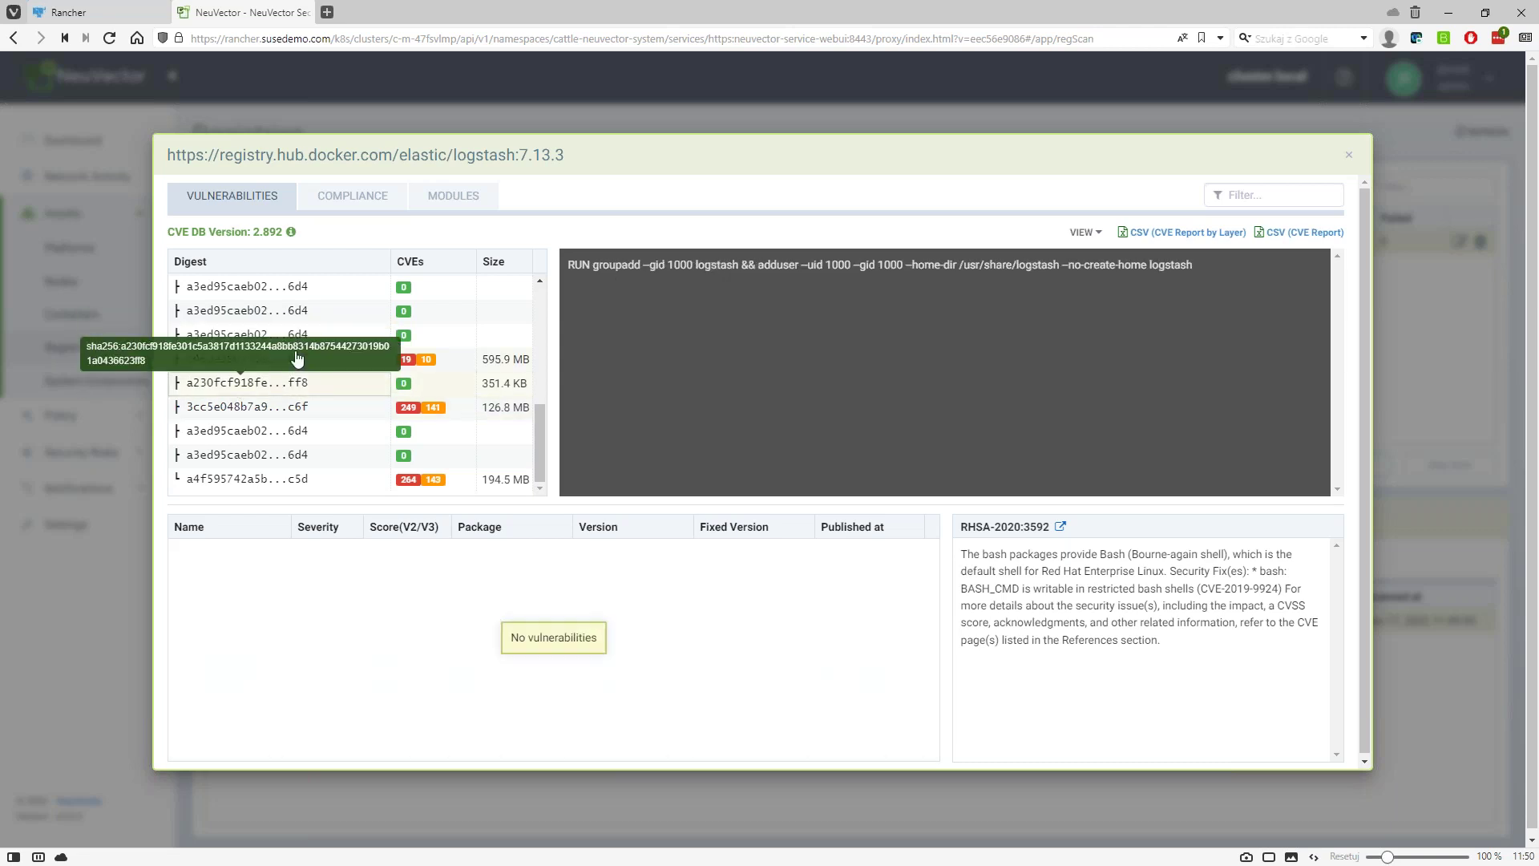
pyautogui.click(295, 361)
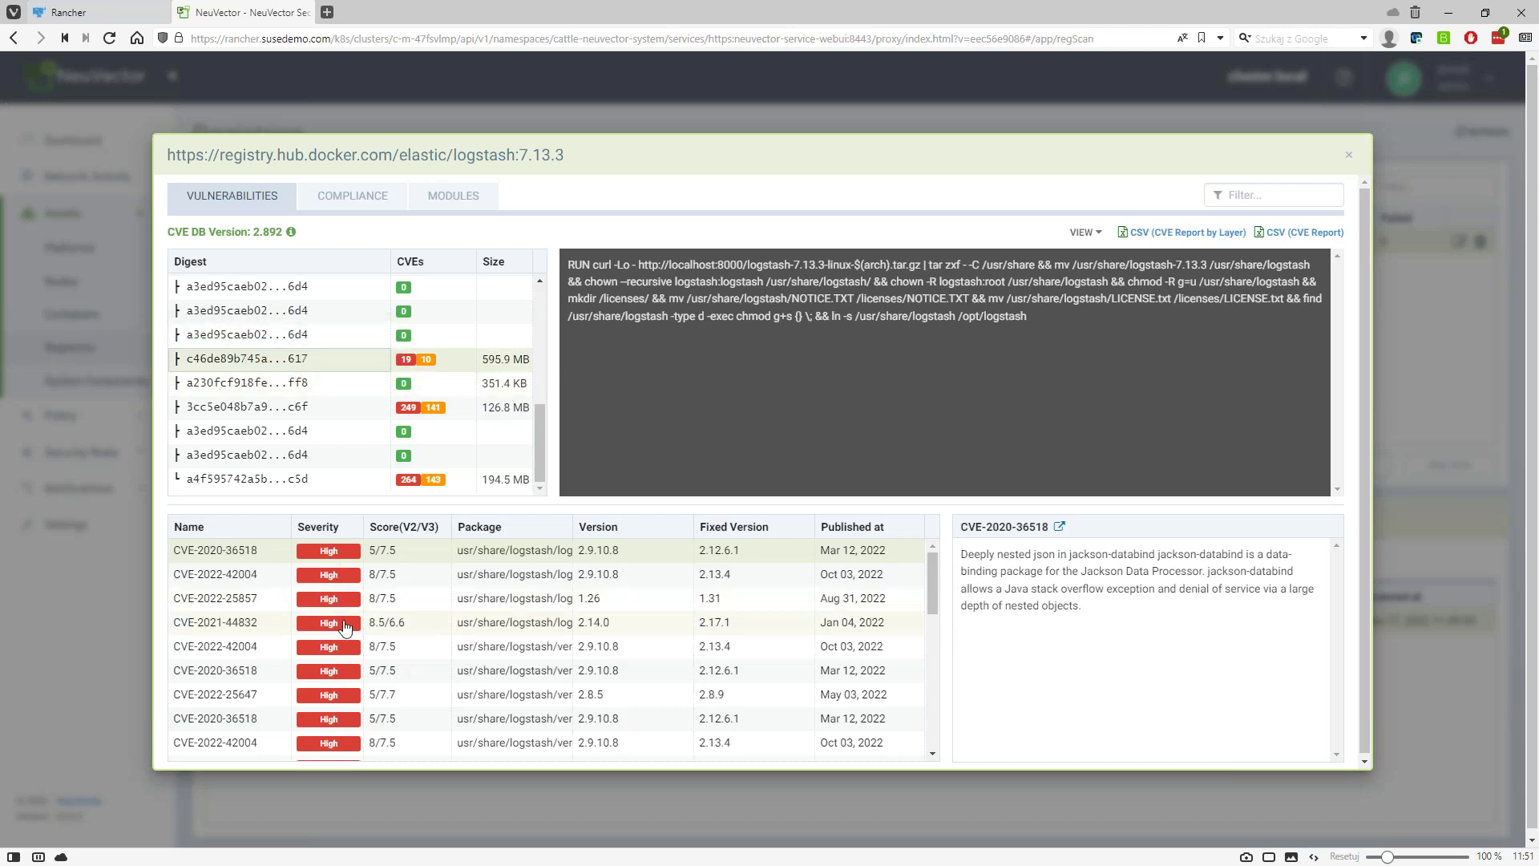
# Review the logstash image's compliance checks and its riskiest modules
pyautogui.click(353, 197)
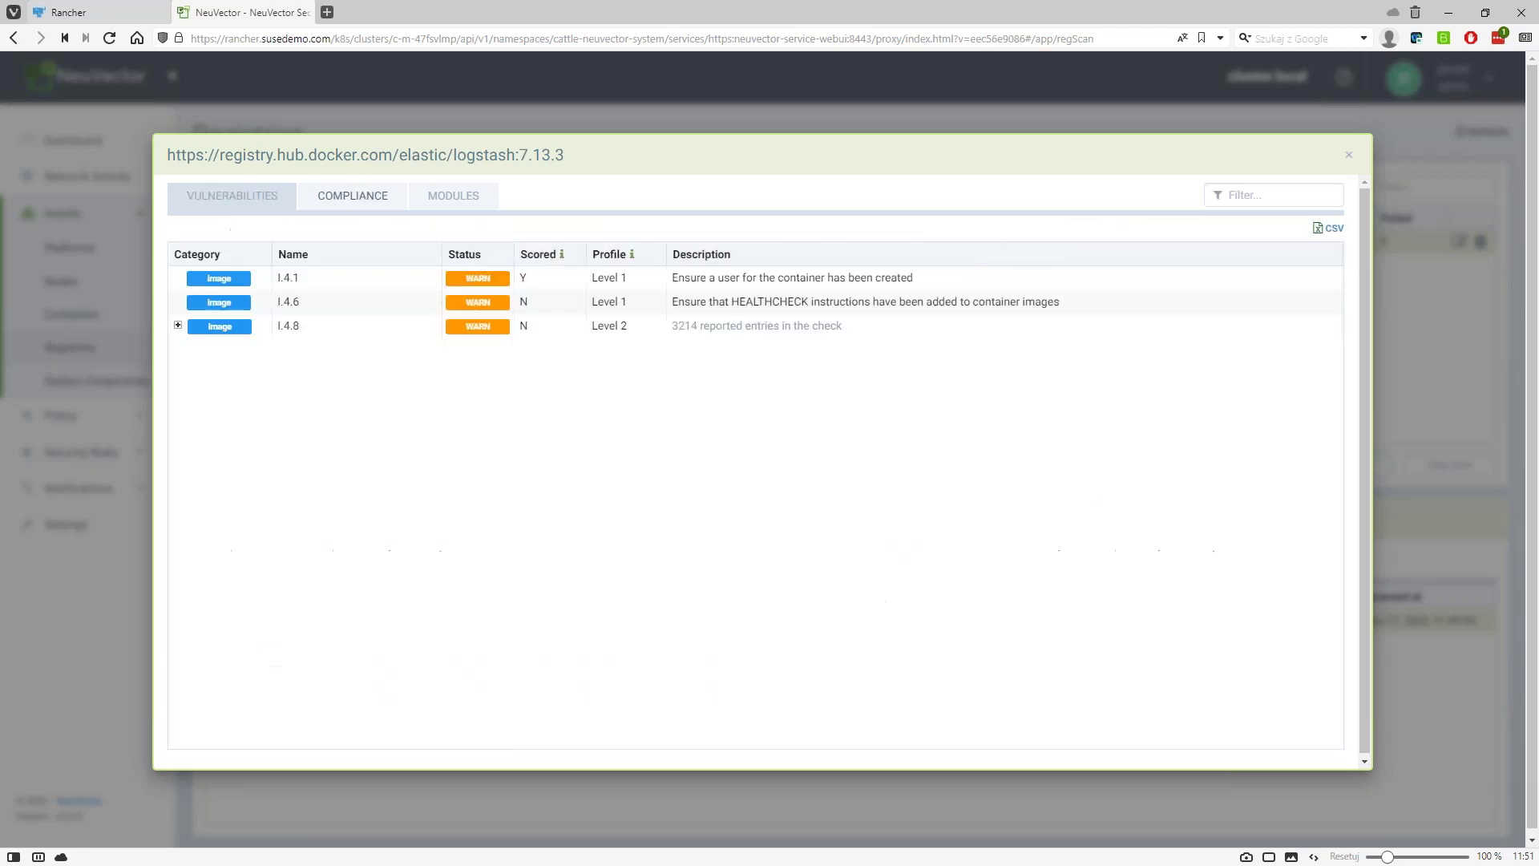
pyautogui.click(465, 199)
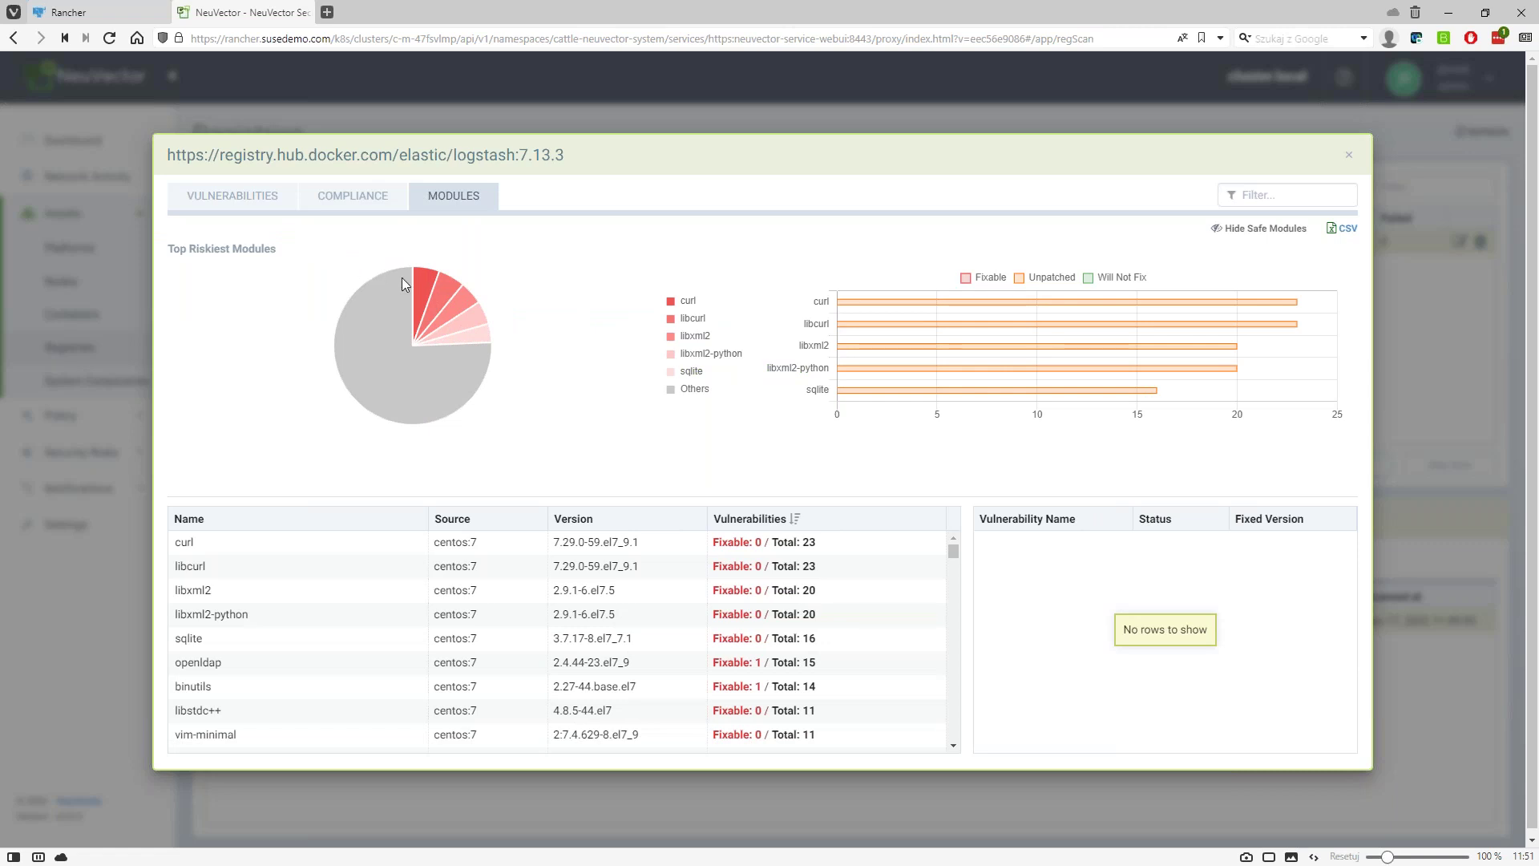
# Return to the logstash image's vulnerabilities and close its scan report
pyautogui.moveTo(420, 278)
pyautogui.click(232, 195)
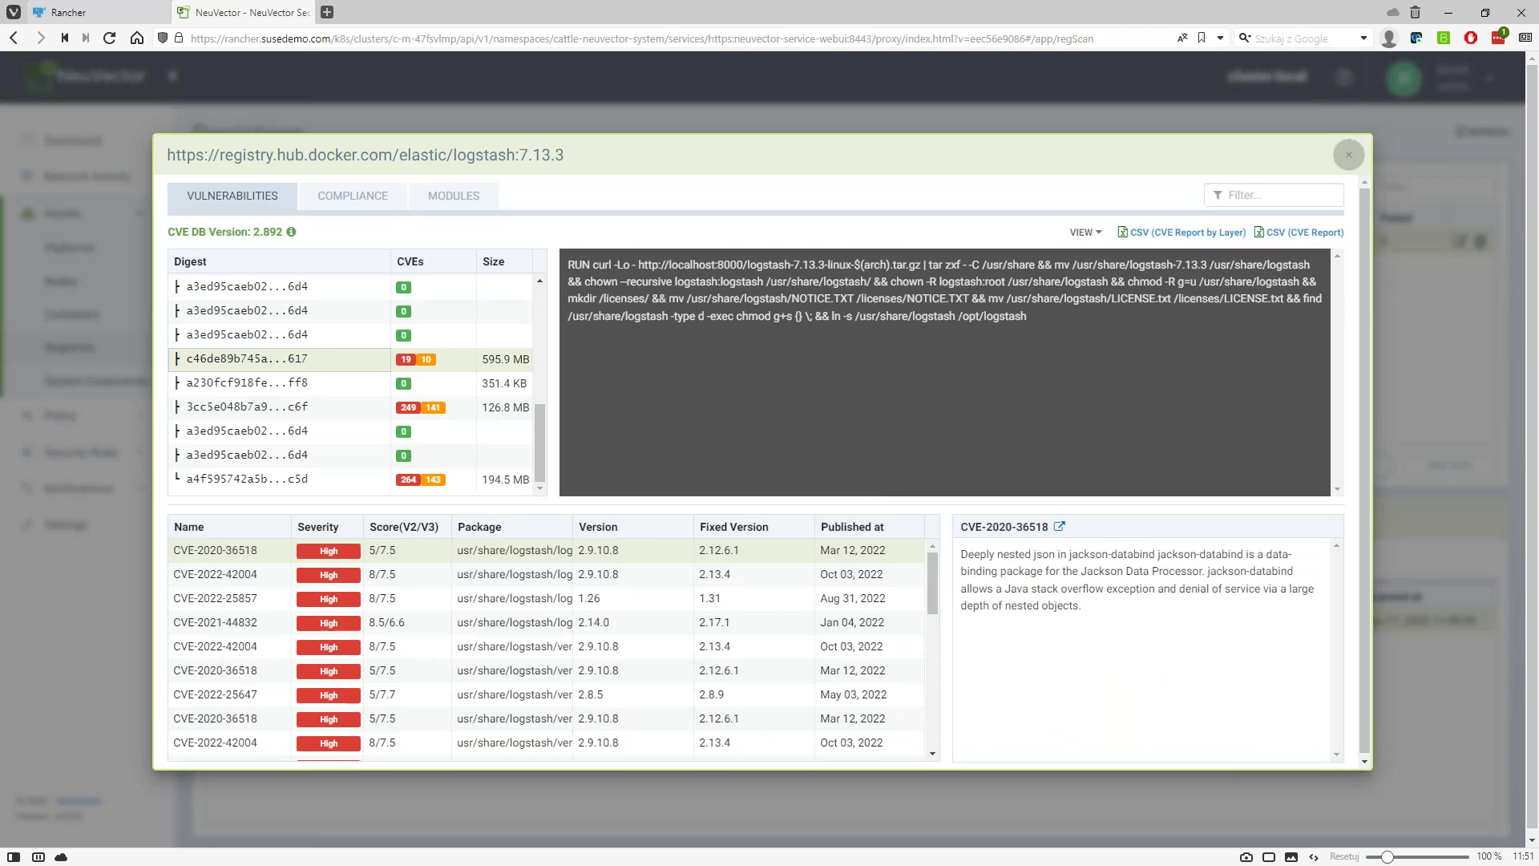
pyautogui.click(1349, 154)
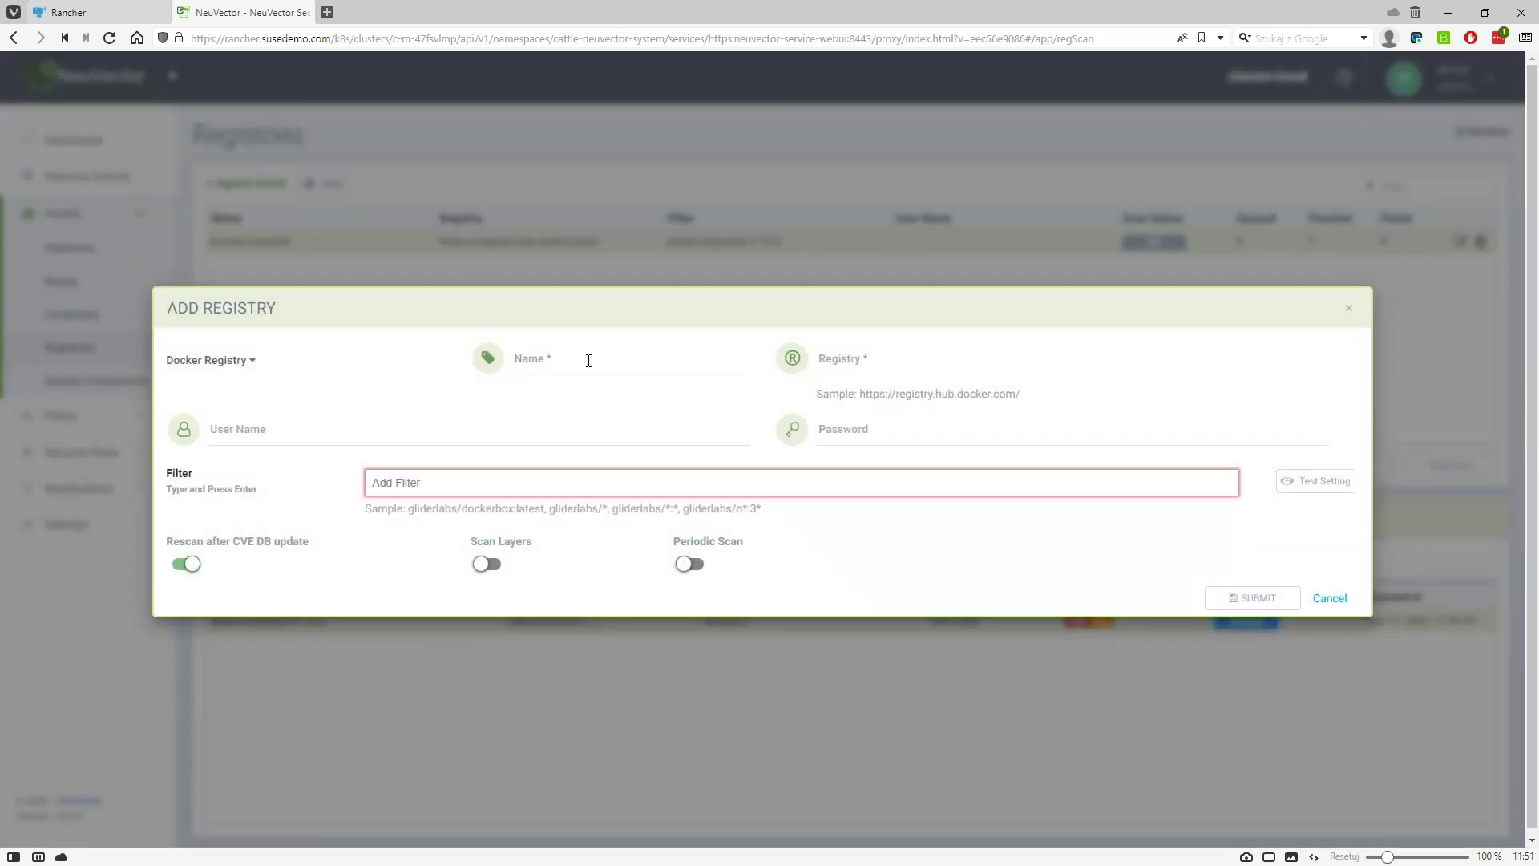
pyautogui.click(589, 360)
pyautogui.write('nv-demo')
pyautogui.click(824, 359)
pyautogui.write('https://registry.hub.docker.com')
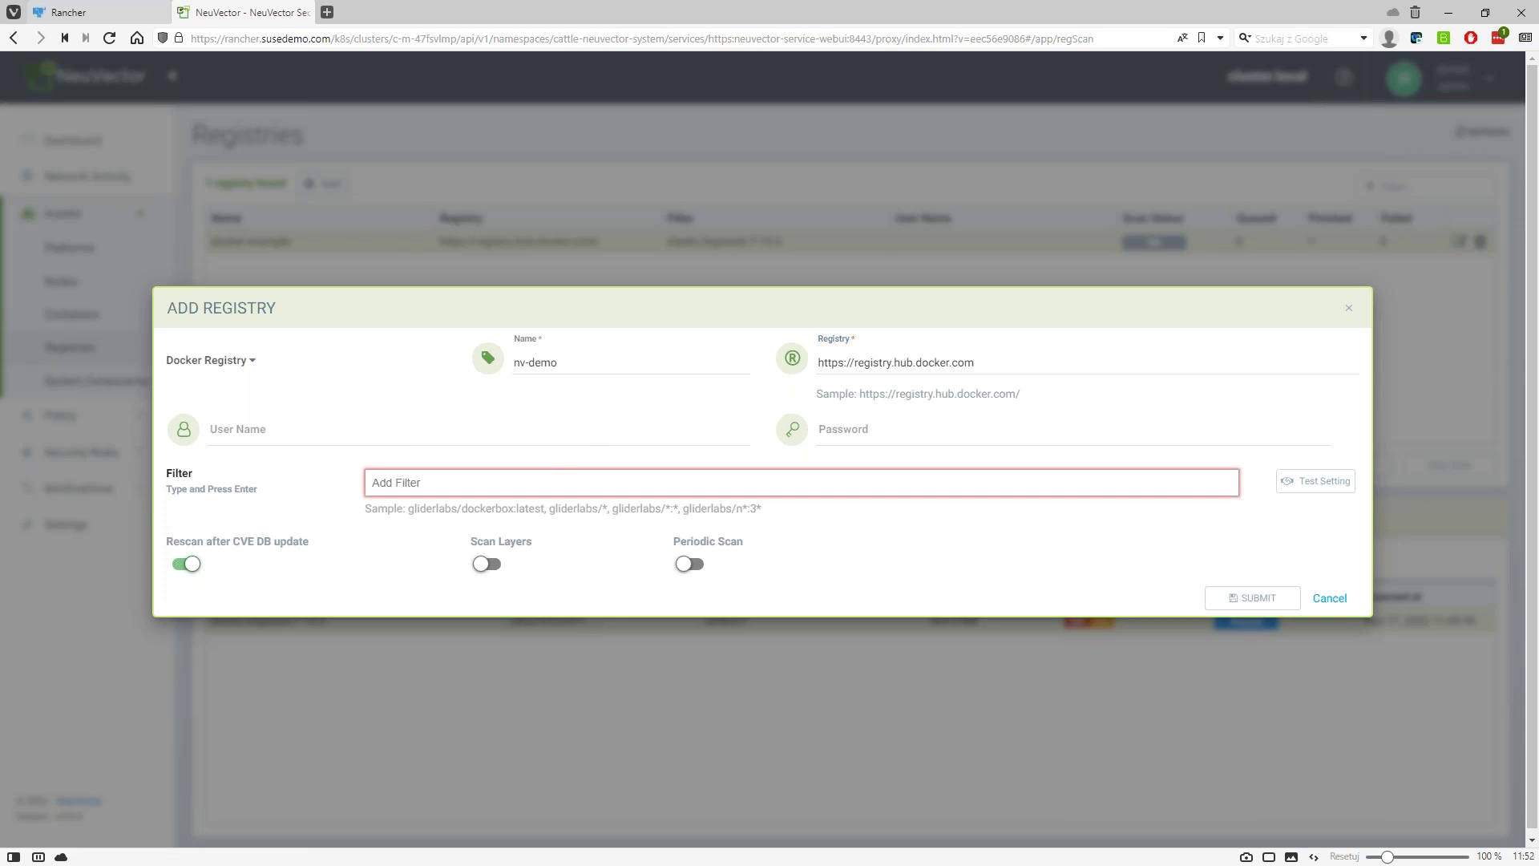
pyautogui.click(450, 489)
pyautogui.write('nvbeta/*')
pyautogui.click(487, 563)
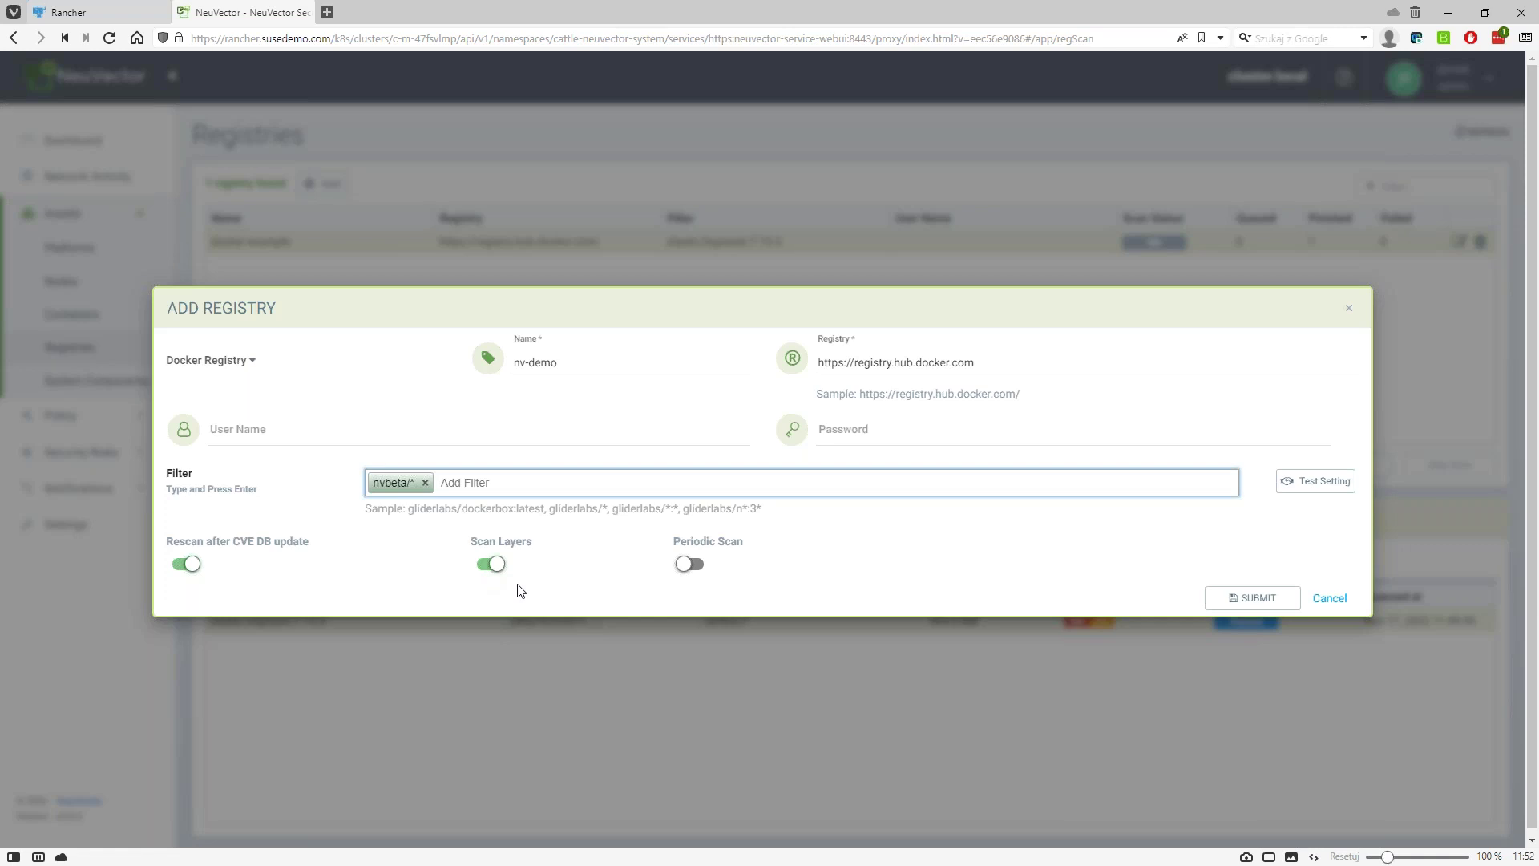
pyautogui.click(1259, 597)
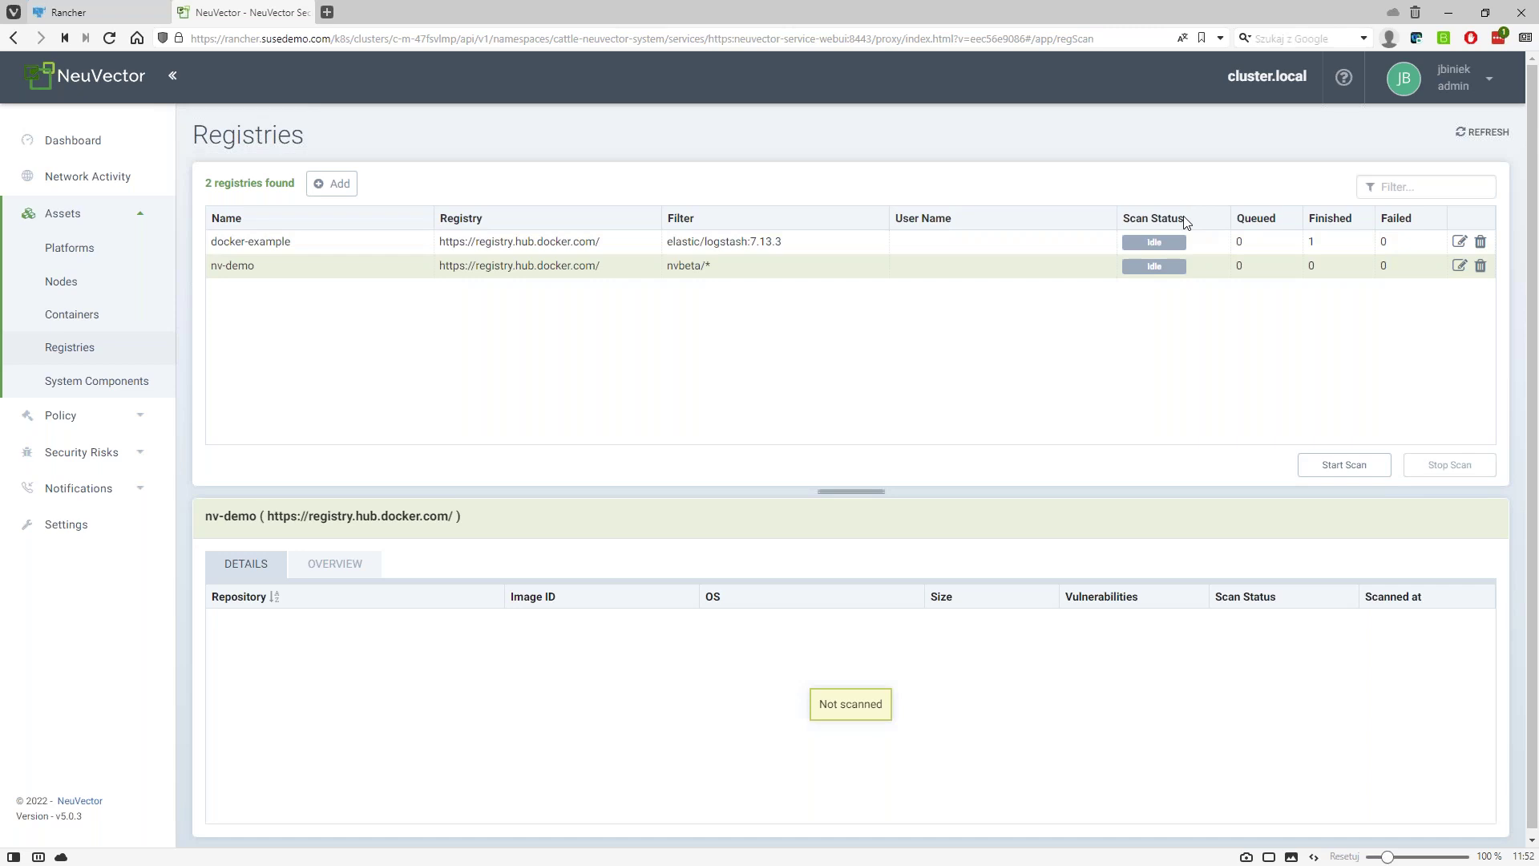
# Start a scan of the nv-demo registry
pyautogui.click(1034, 245)
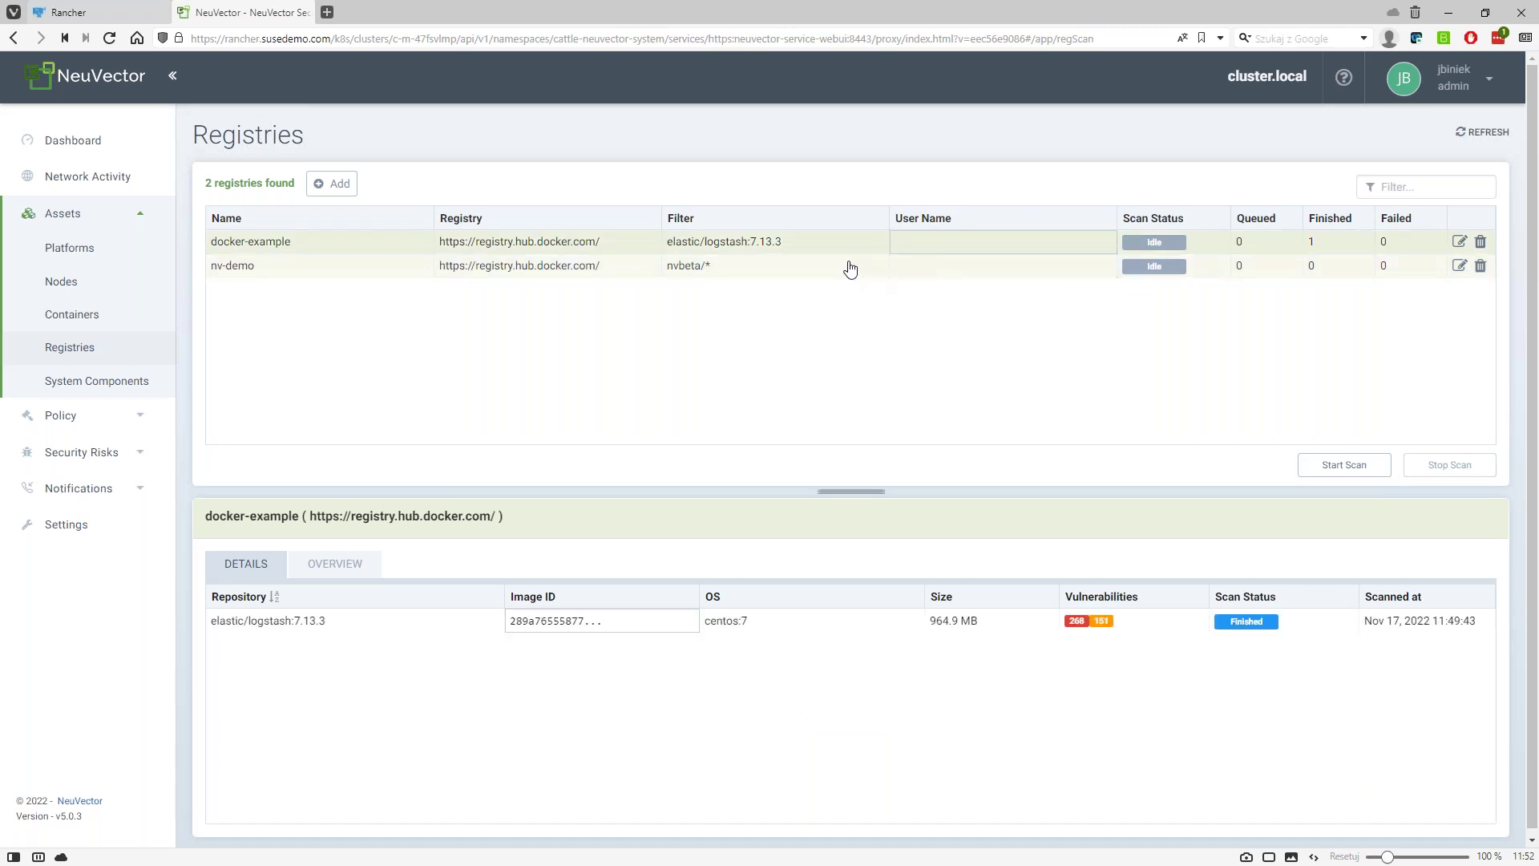
pyautogui.click(497, 271)
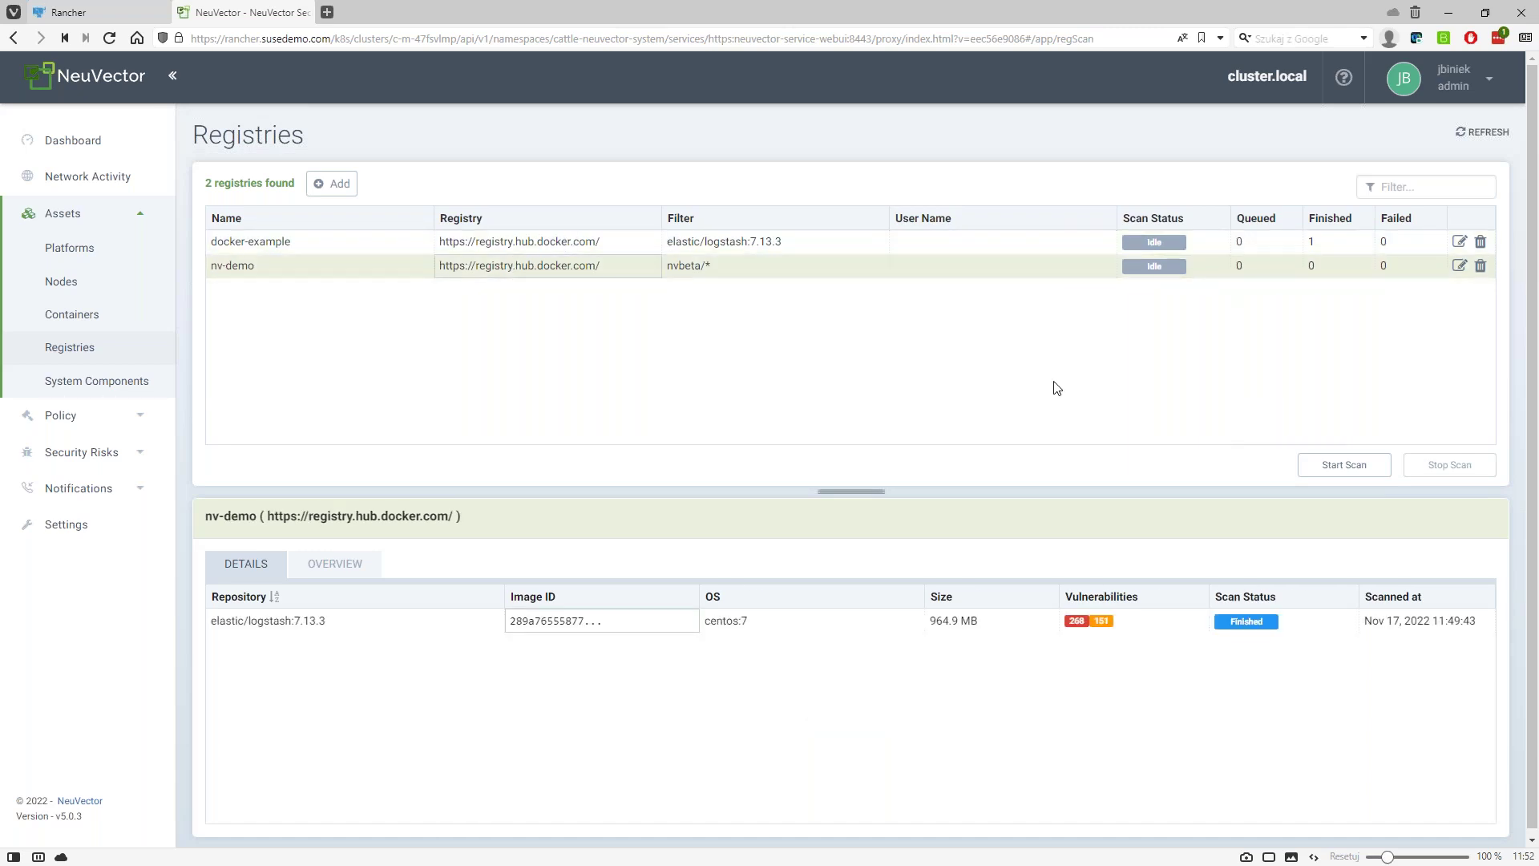
pyautogui.click(1341, 467)
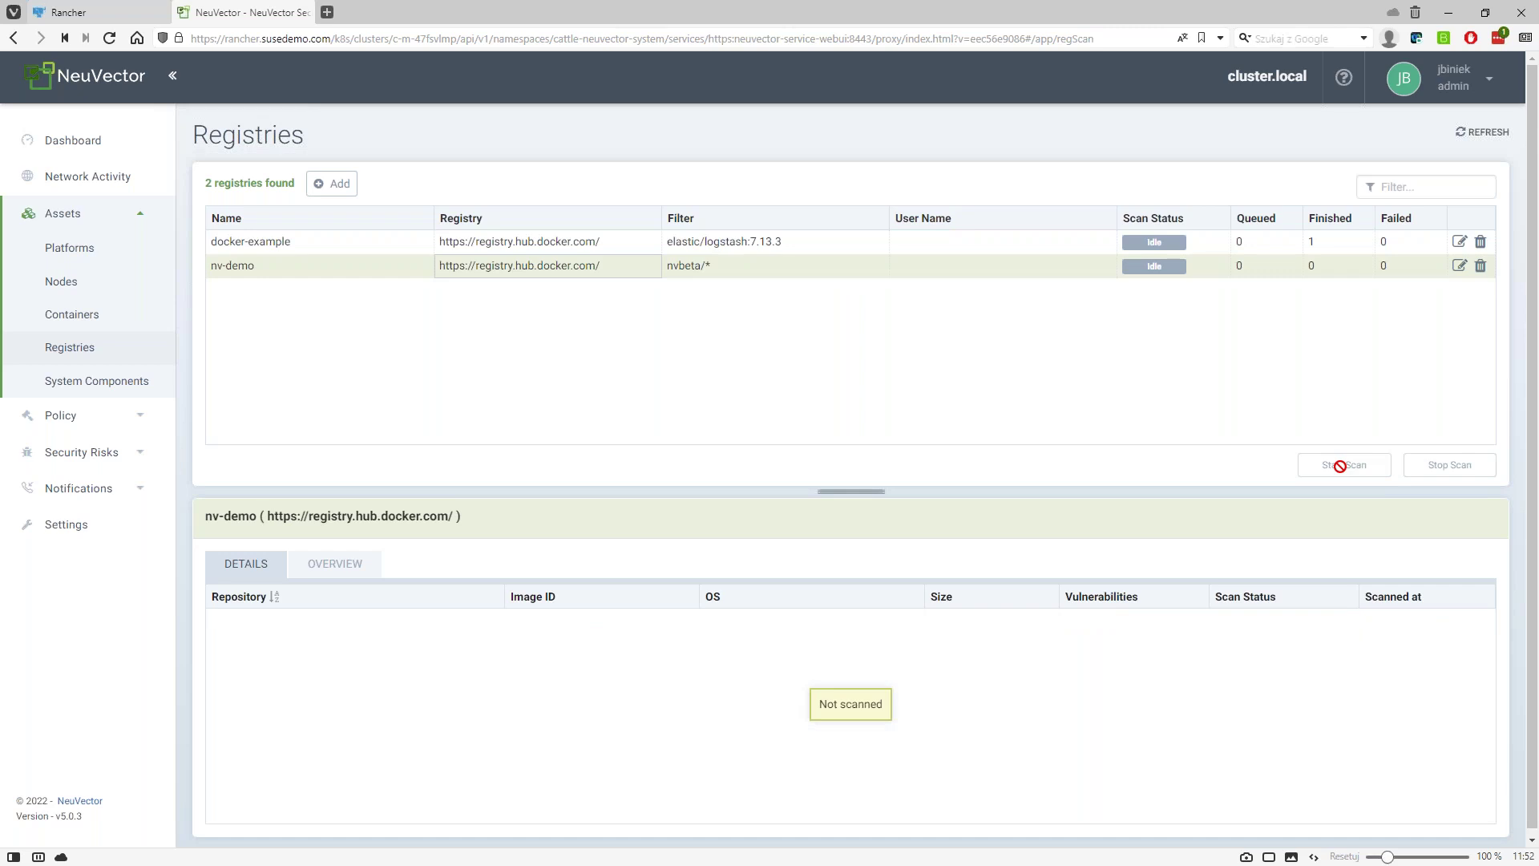
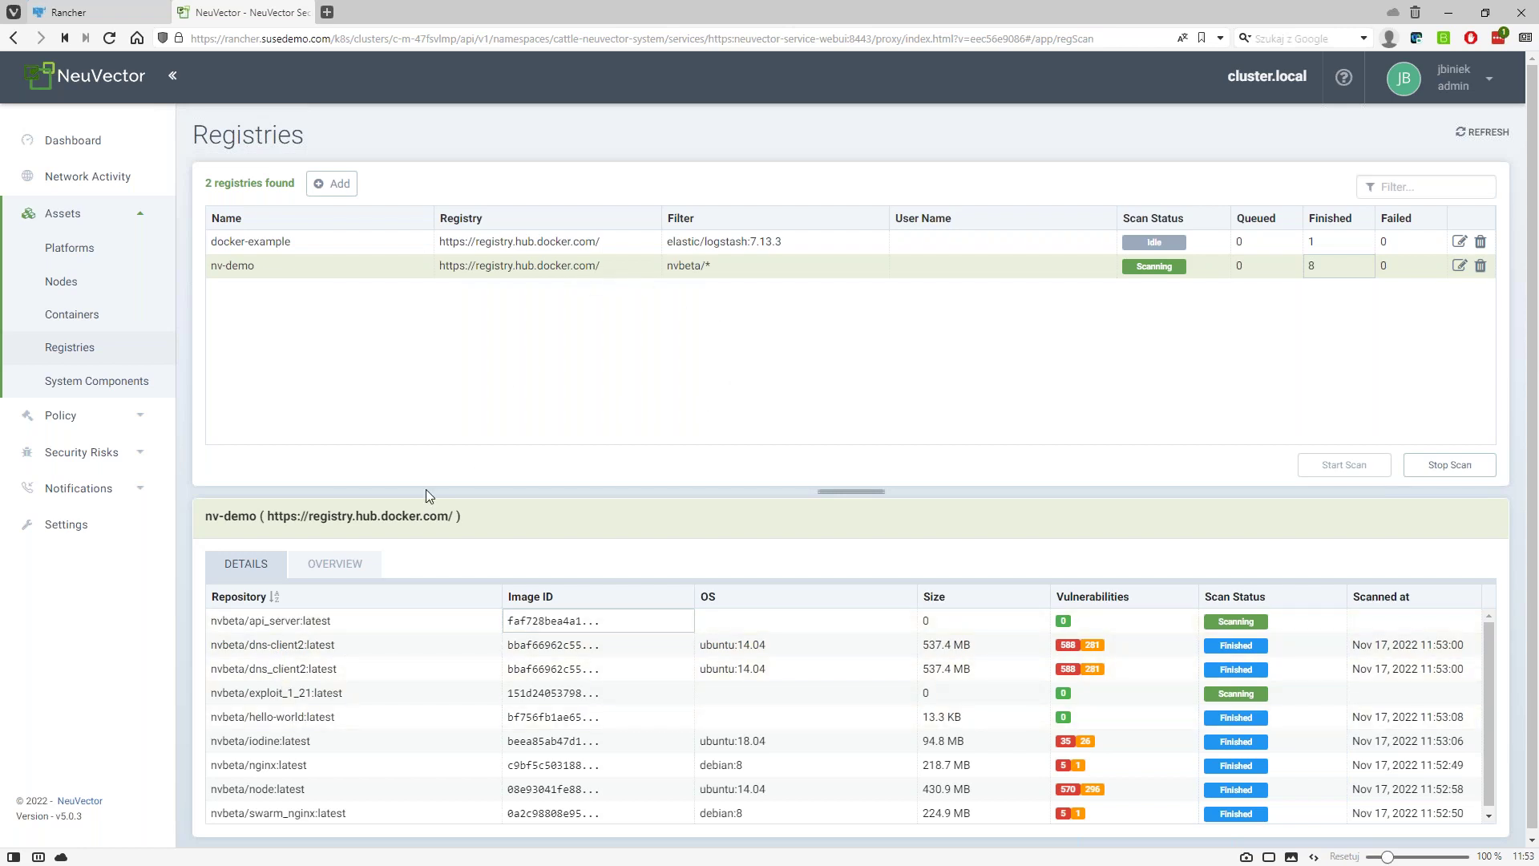
# Inspect layer 51d229e136d0 and the details of CVE-2019-9511 and CVE-2017-7529 in the nvbeta/nginx:latest scan report, and close it
pyautogui.click(313, 774)
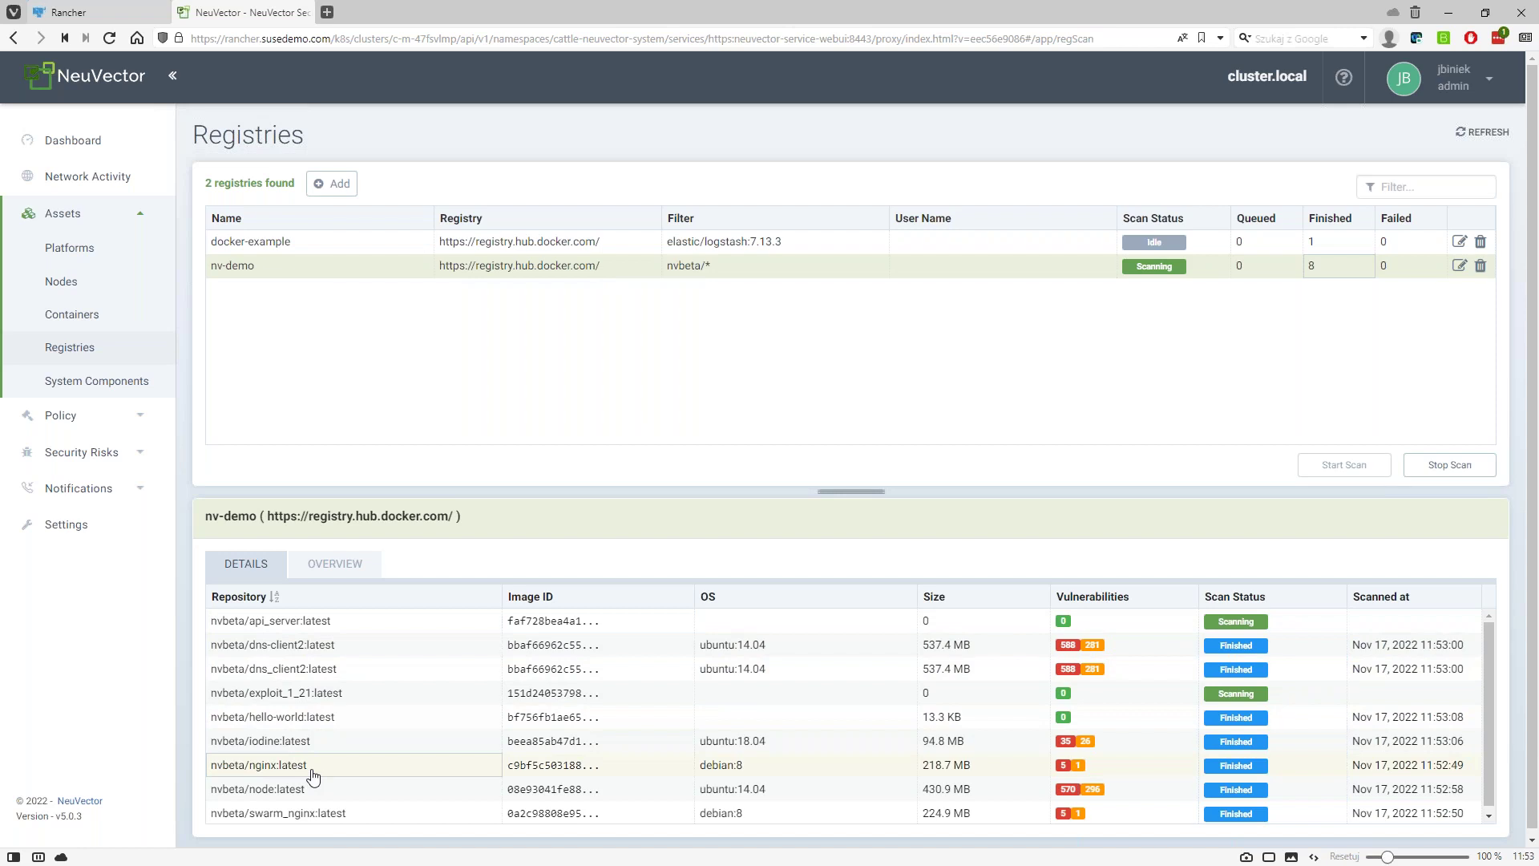
pyautogui.click(313, 774)
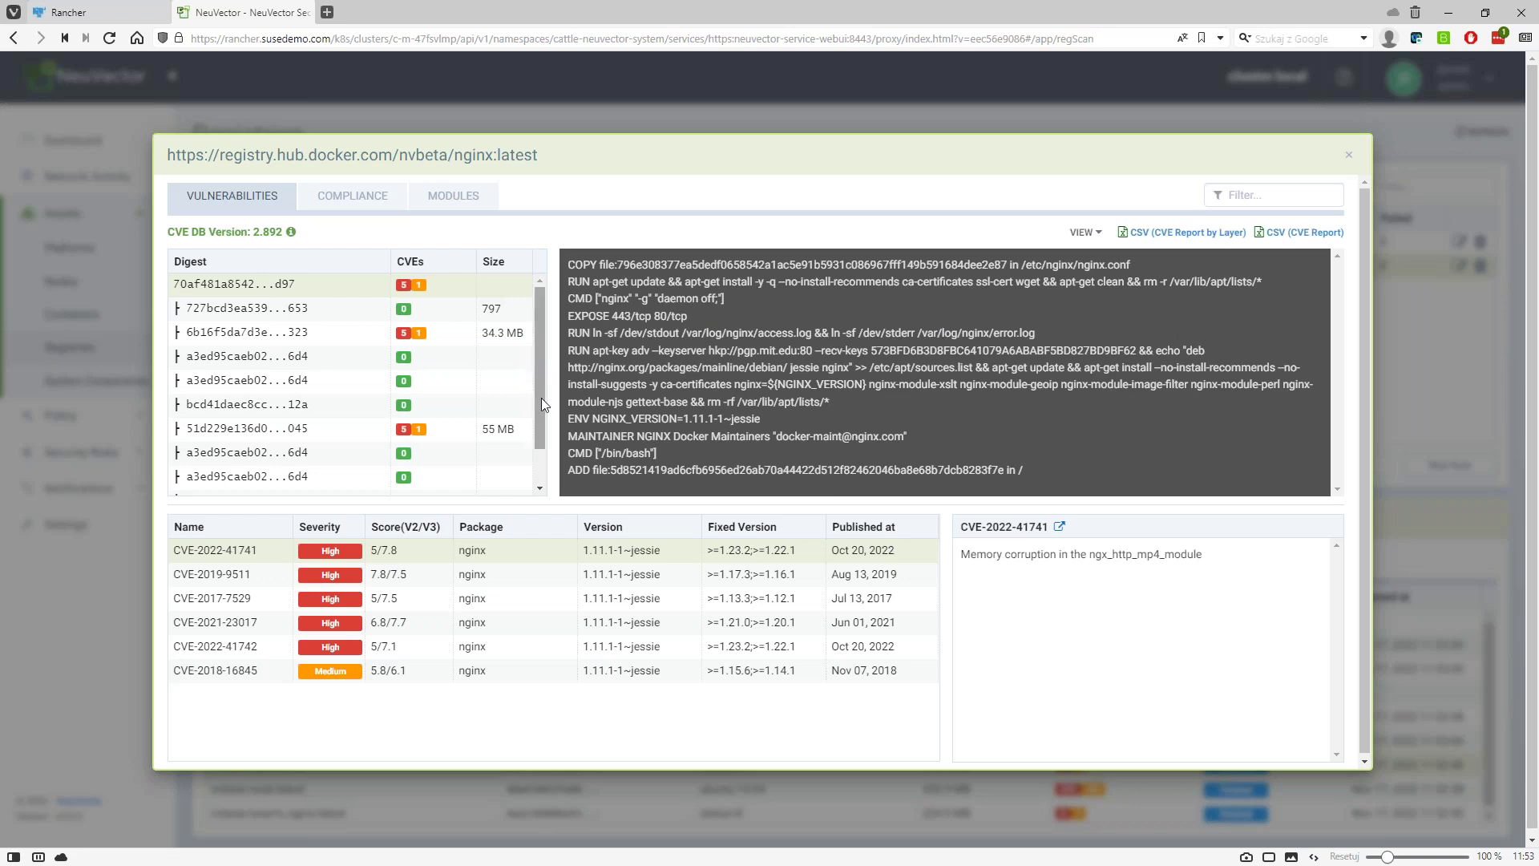
pyautogui.scroll(-1, 541, 397)
pyautogui.click(257, 383)
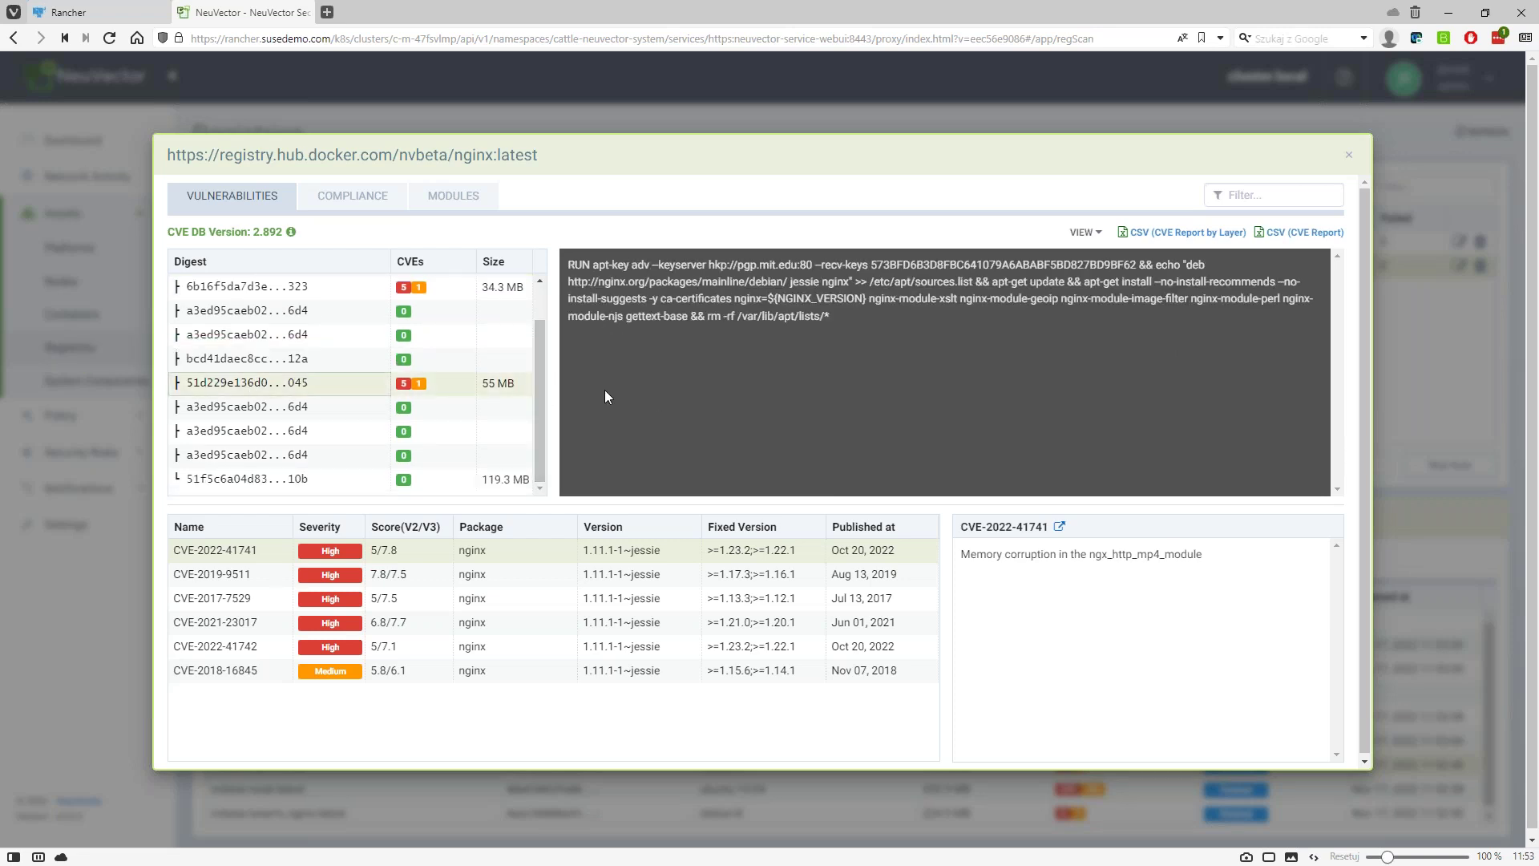
pyautogui.click(221, 582)
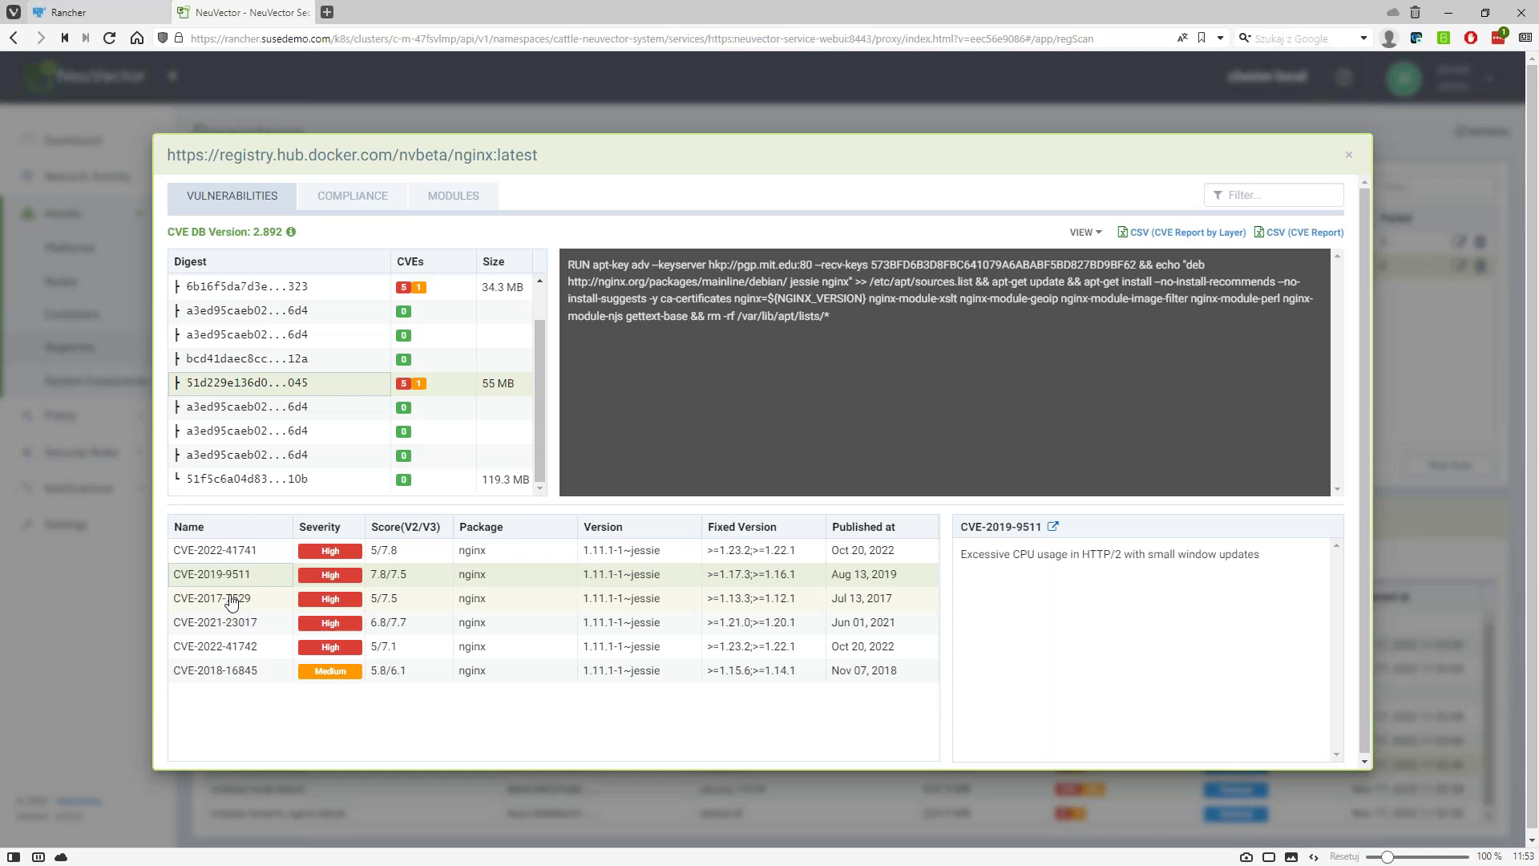
pyautogui.click(231, 601)
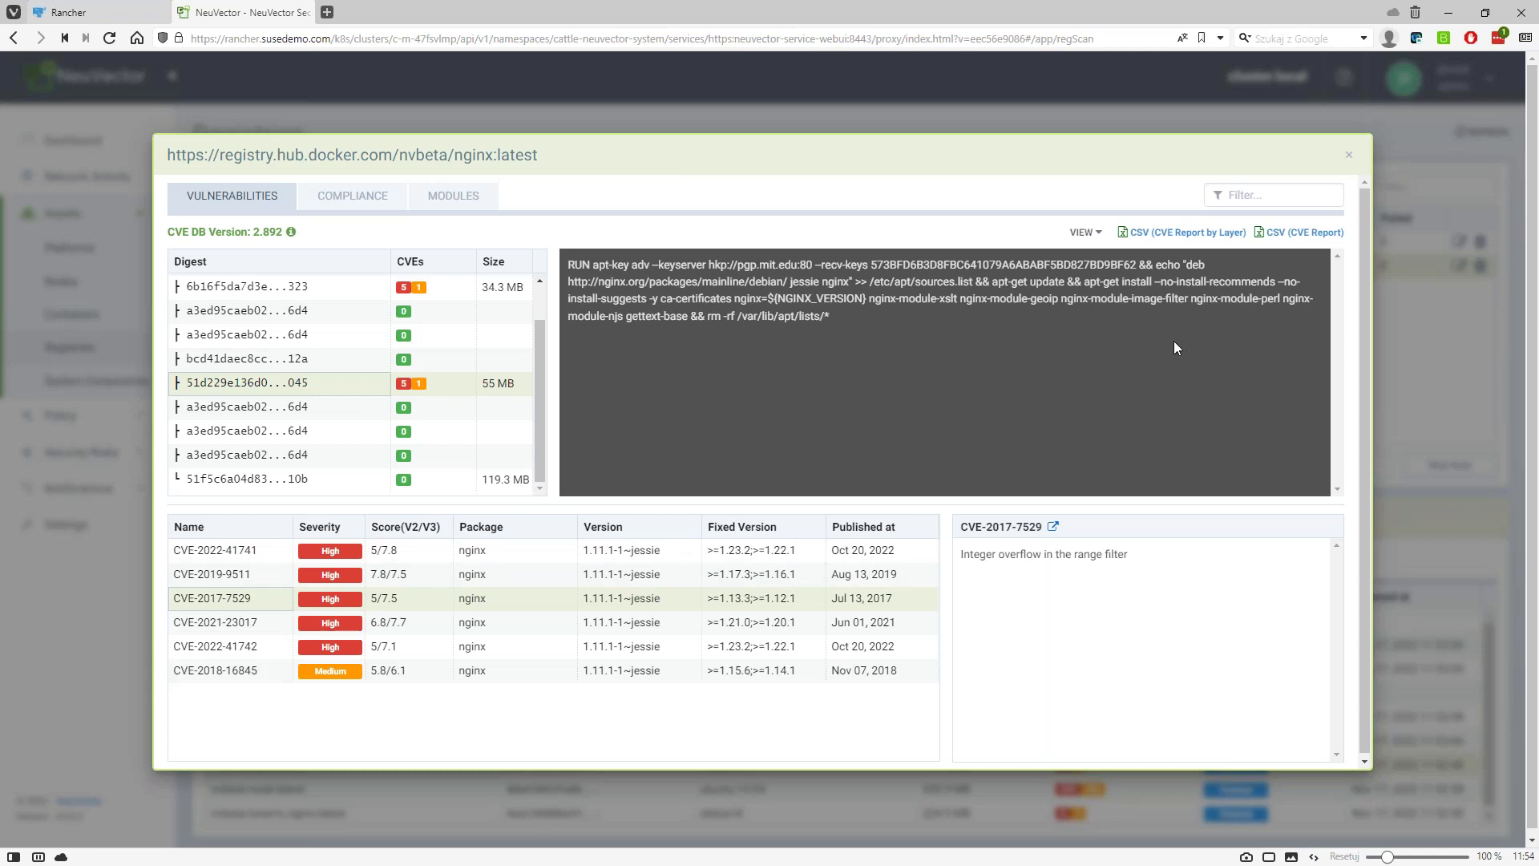
pyautogui.click(1351, 158)
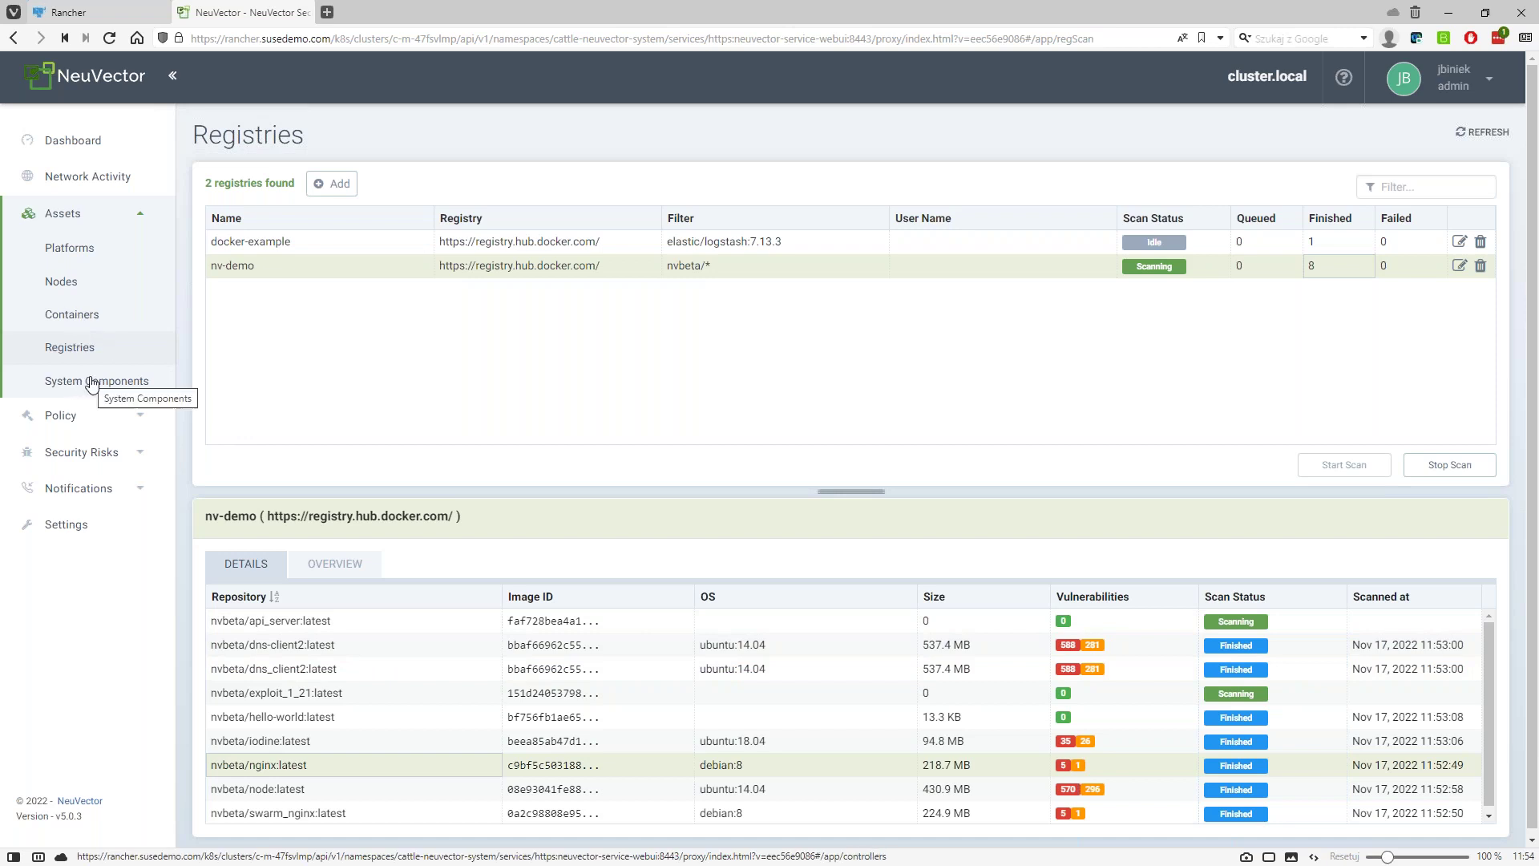
# Review the details of the NeuVector controllers among the system components, including the leader controller
pyautogui.click(120, 384)
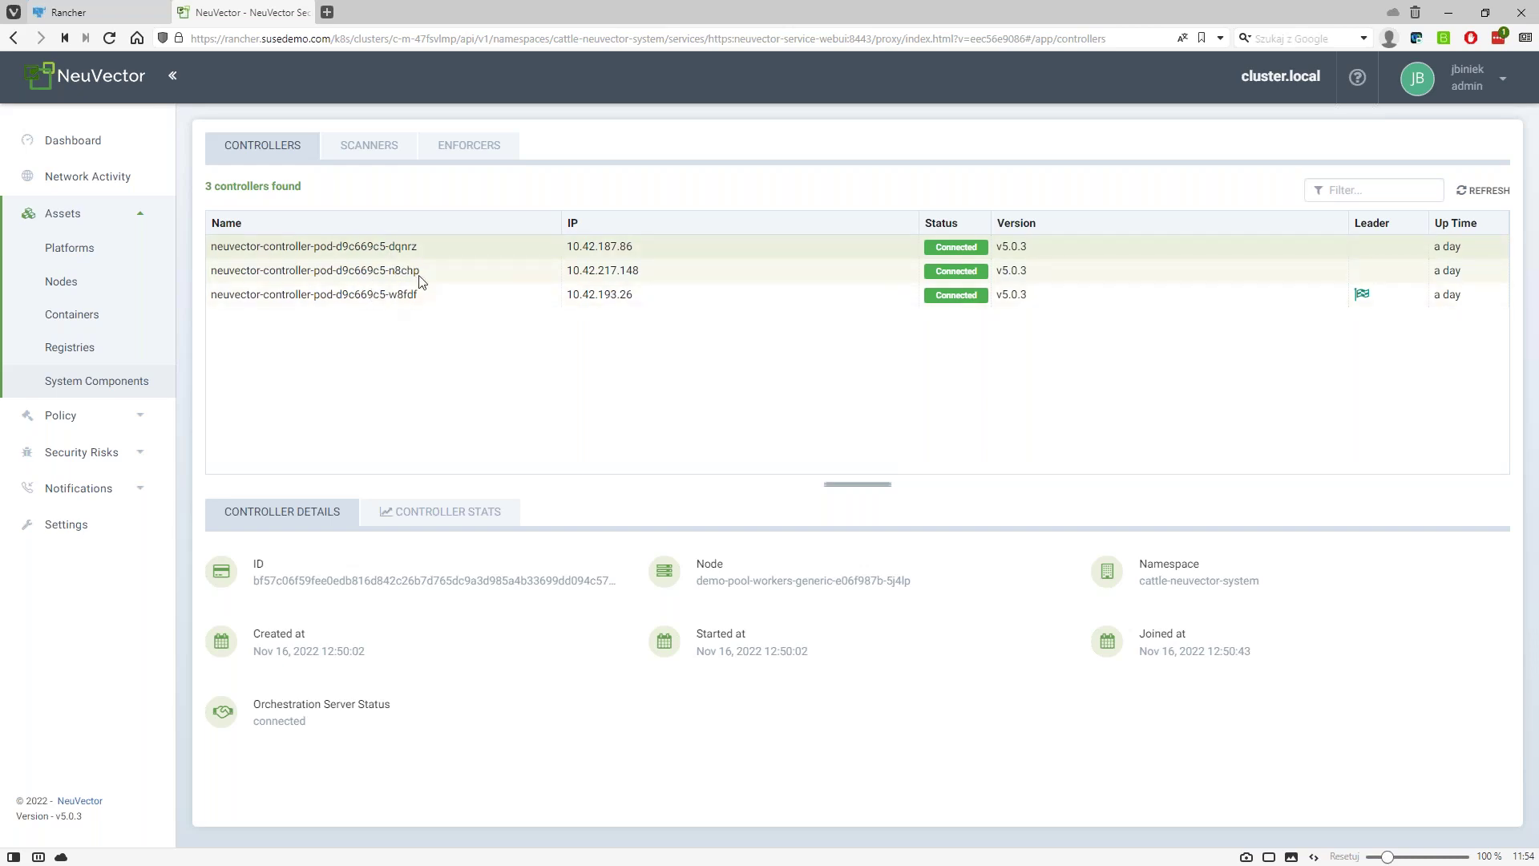
pyautogui.click(313, 269)
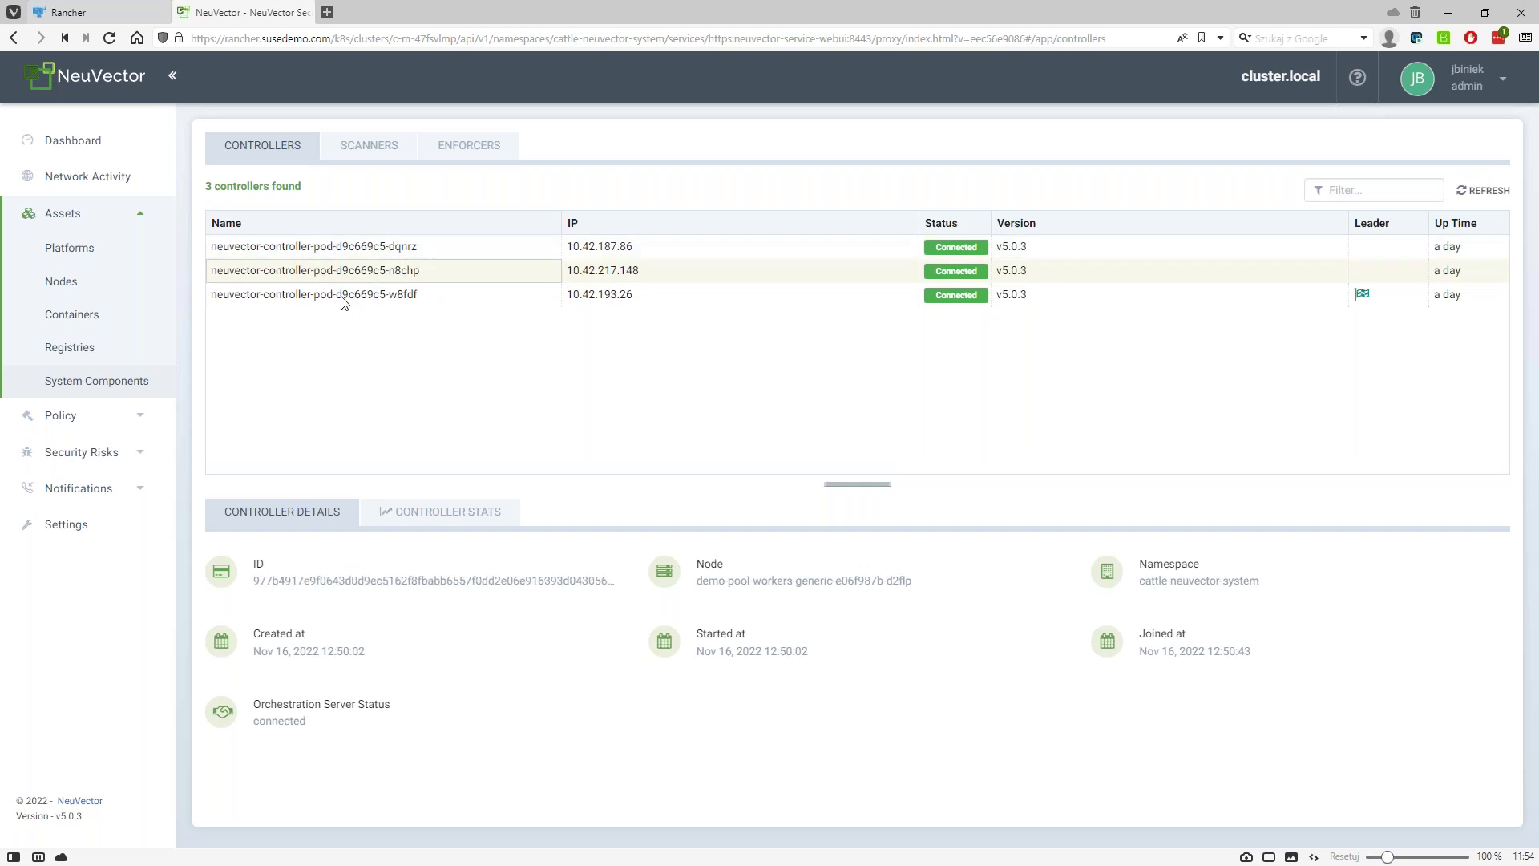
pyautogui.click(344, 297)
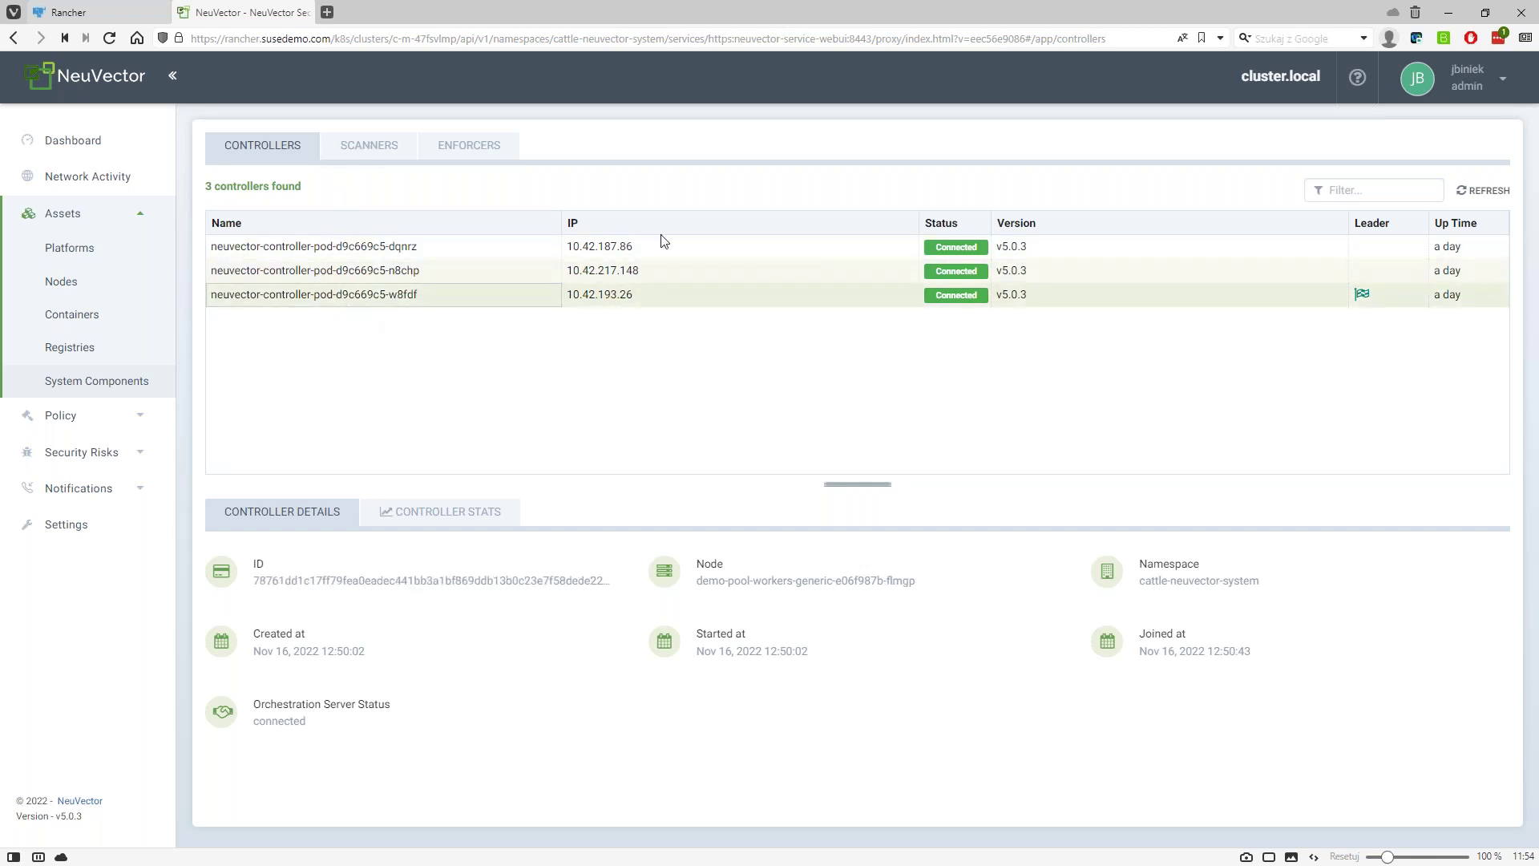
pyautogui.click(1366, 298)
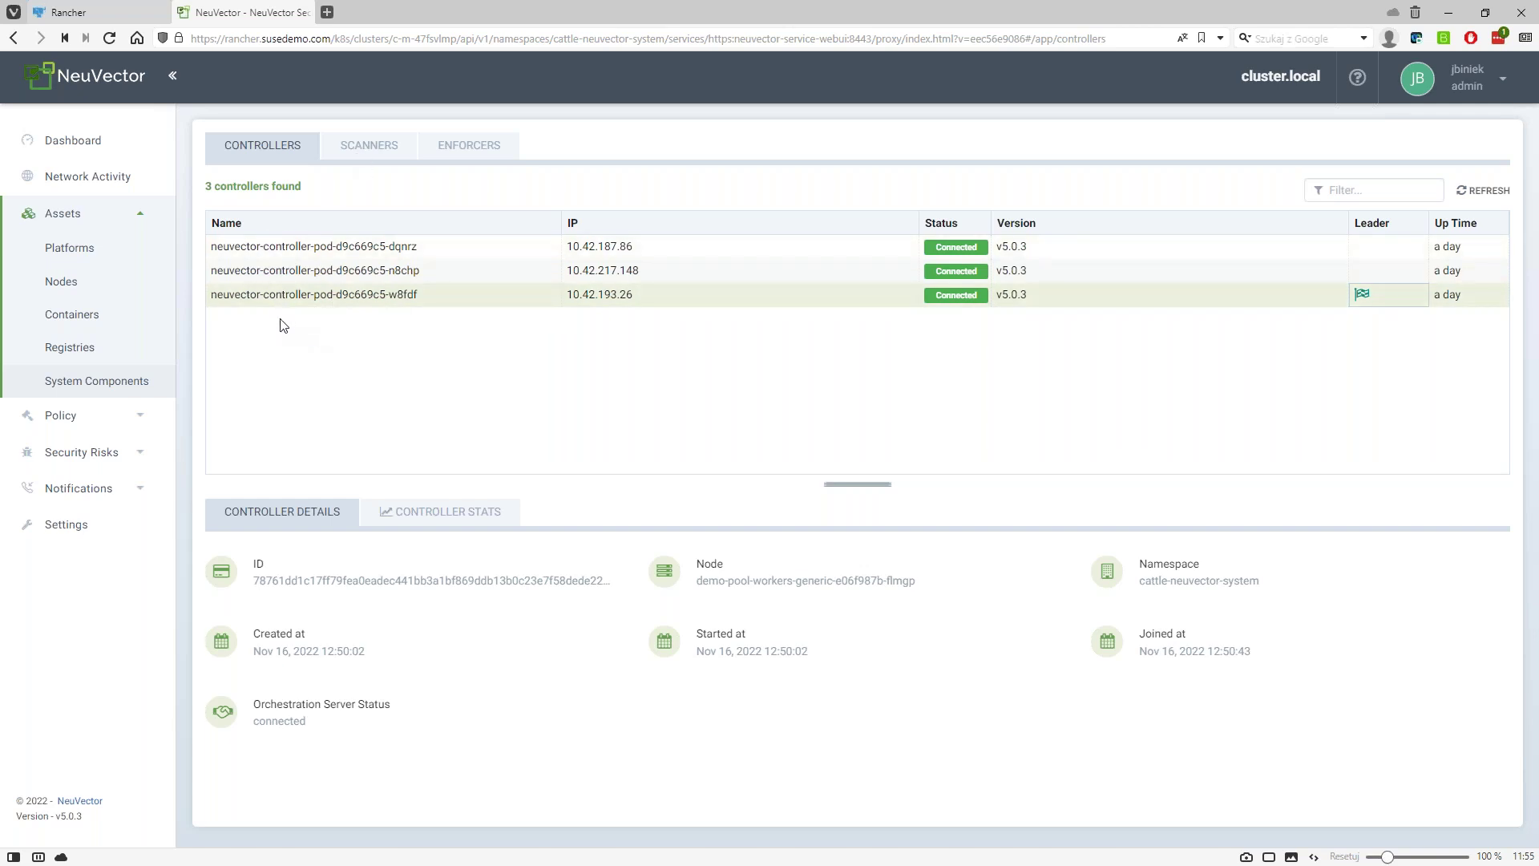
# Review the details of the second and third NeuVector scanners
pyautogui.click(379, 152)
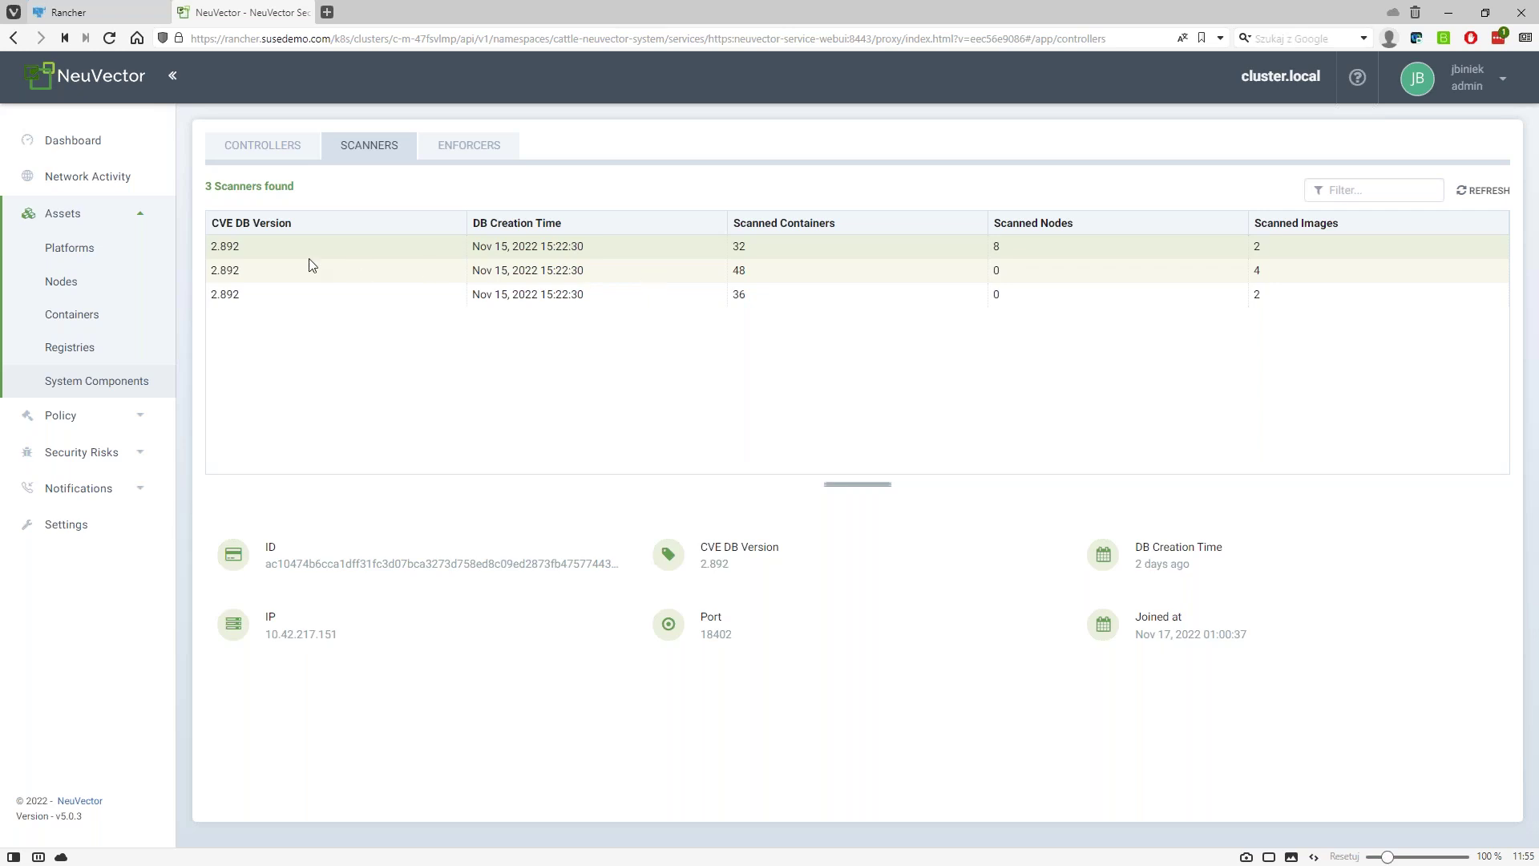
pyautogui.click(288, 275)
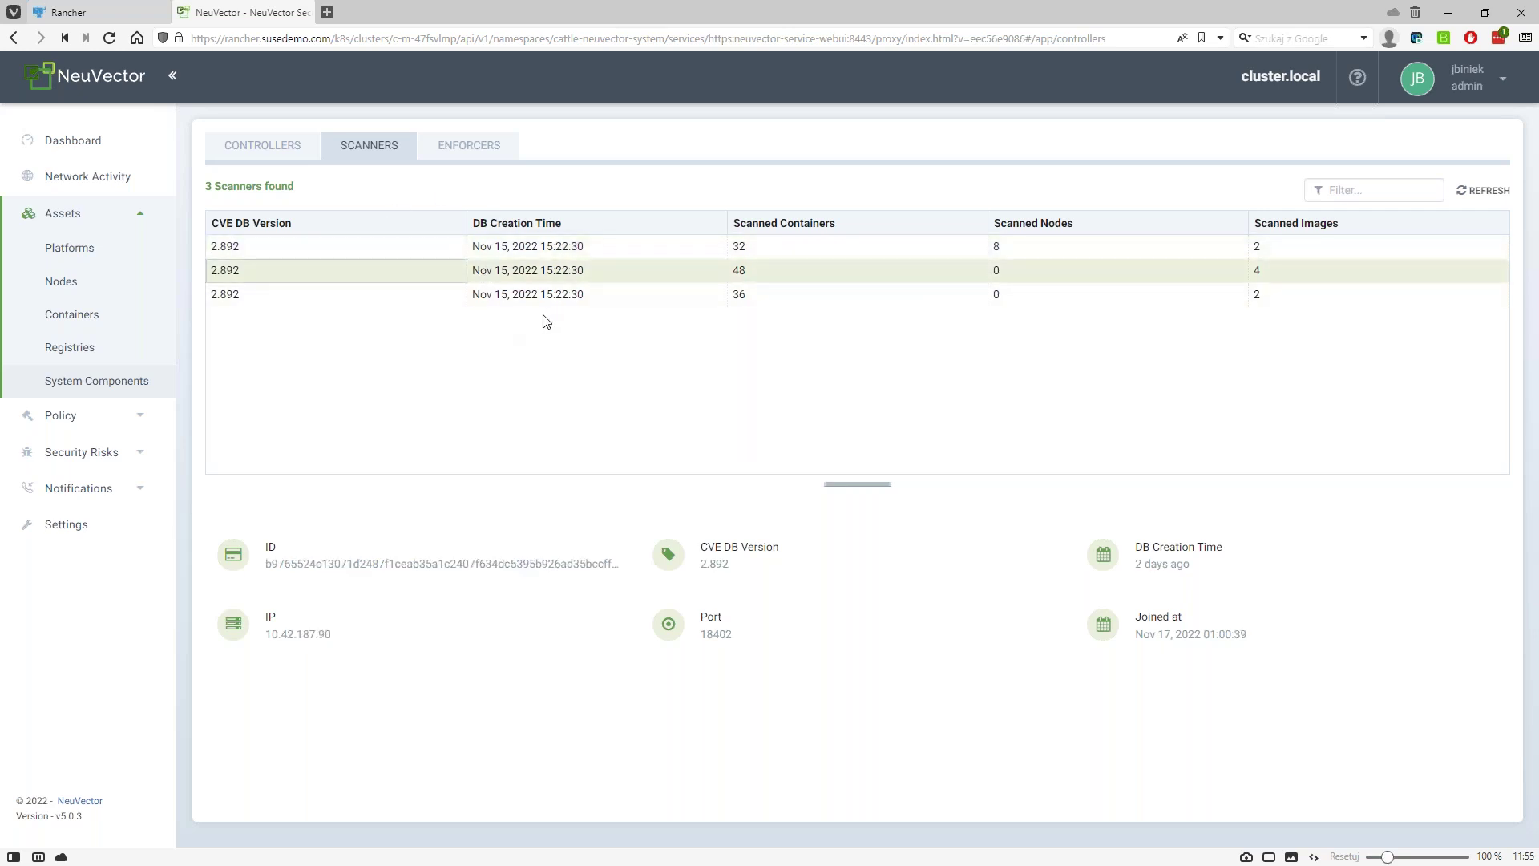
pyautogui.click(360, 293)
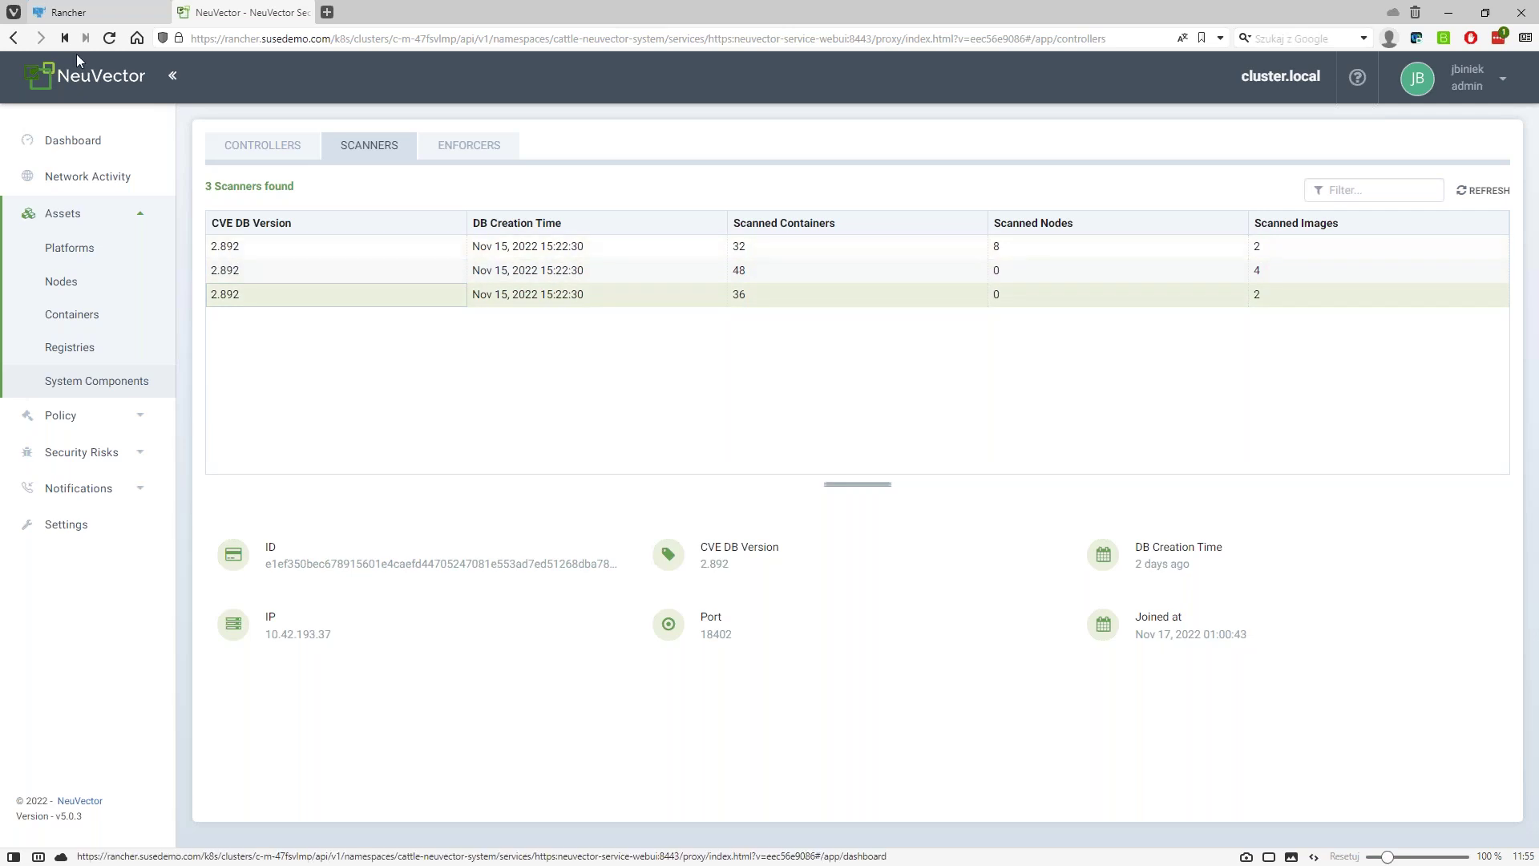
pyautogui.moveTo(72, 17)
# Review the details of the enforcers neuvector-enforcer-pod-mkkmf and neuvector-enforcer-pod-ftvxb
pyautogui.click(477, 148)
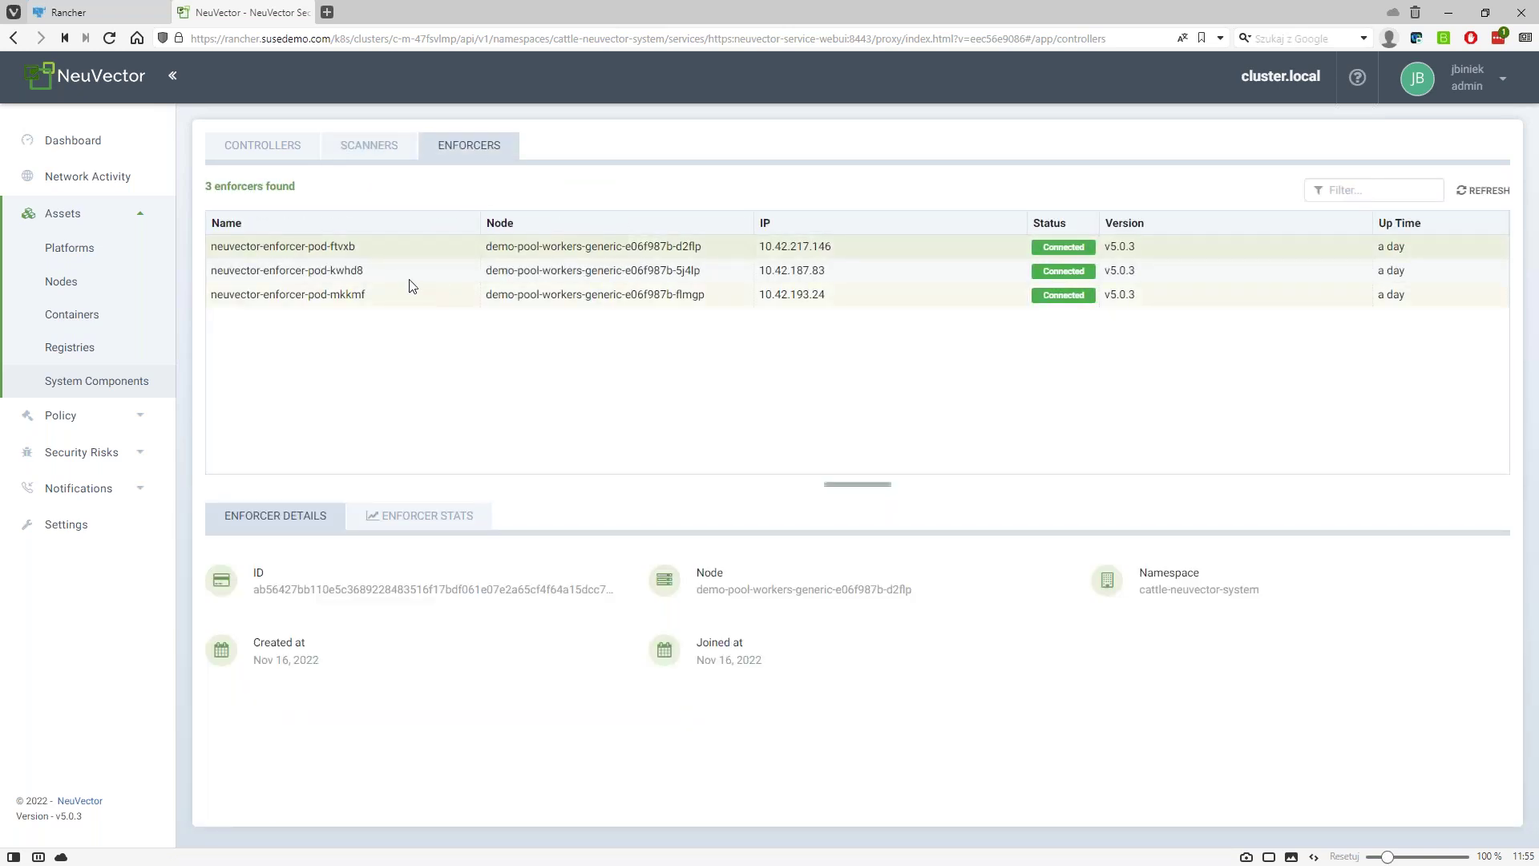
pyautogui.click(395, 298)
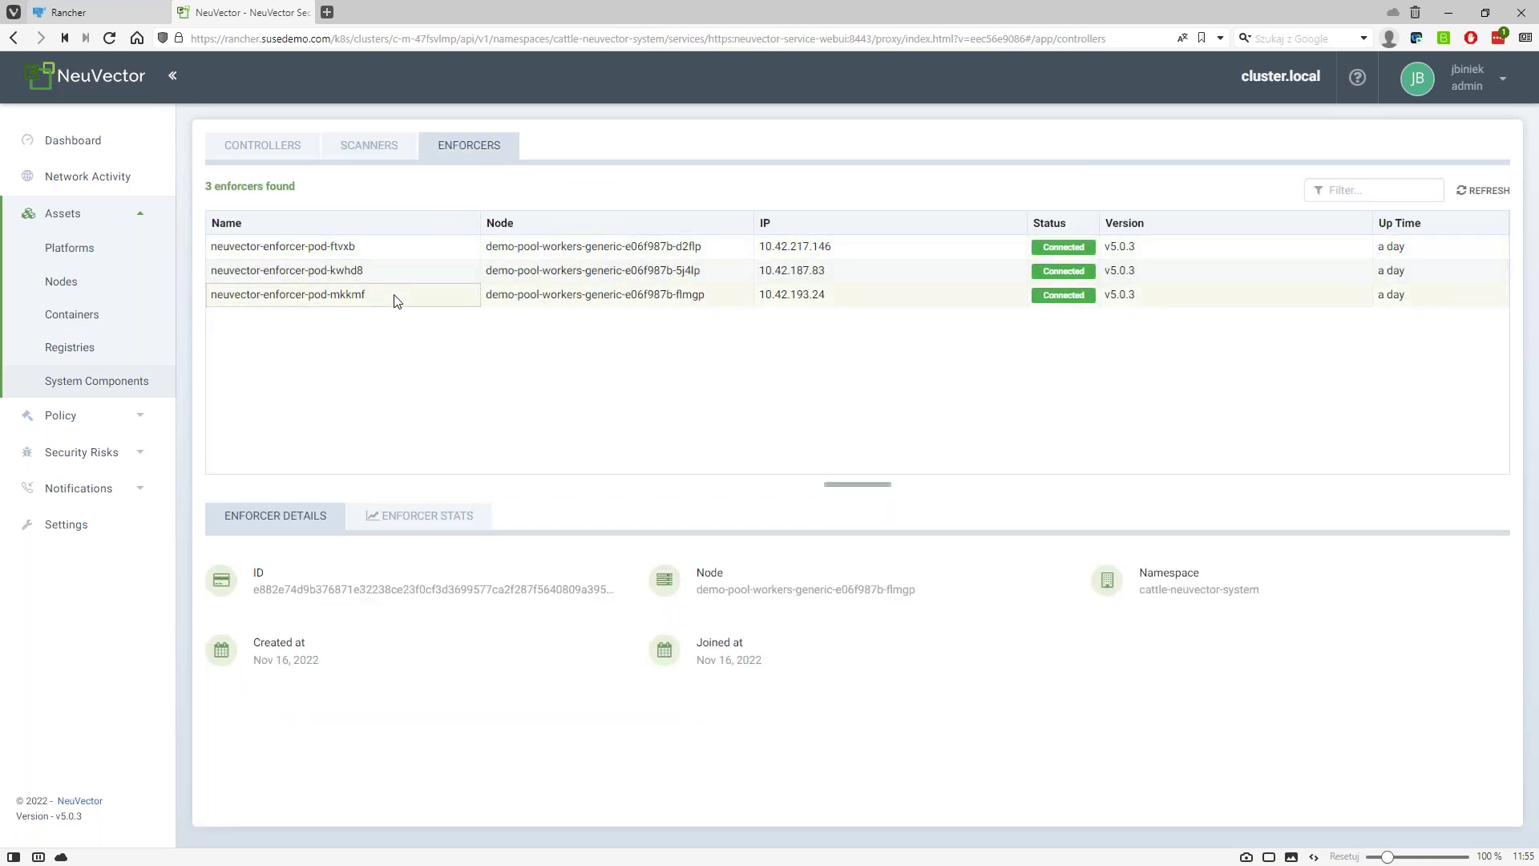
pyautogui.click(413, 248)
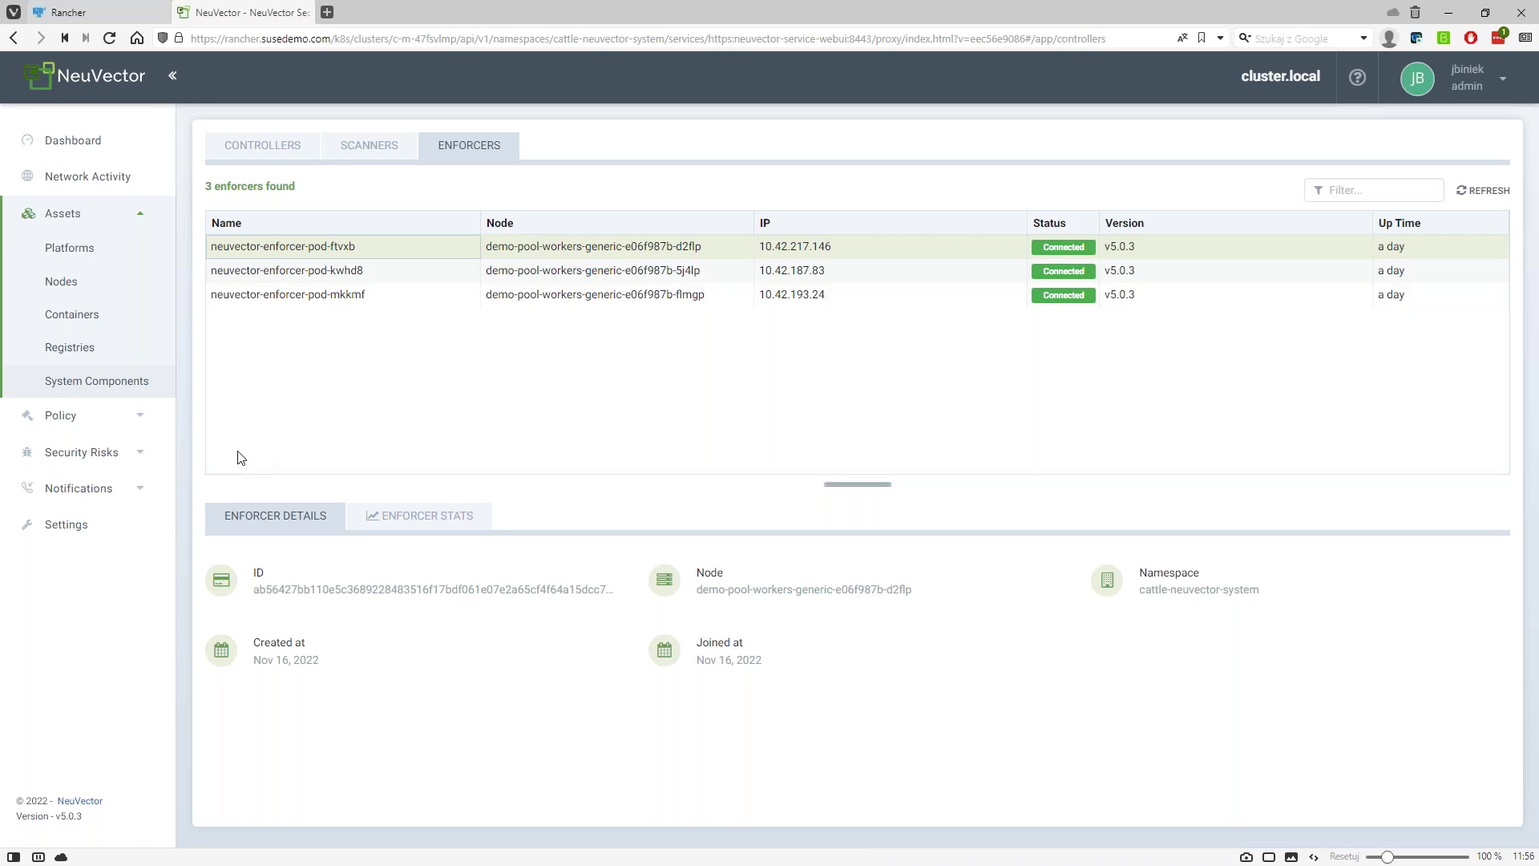
# Open the Admission Control policy and start adding a new rule
pyautogui.click(144, 416)
pyautogui.click(89, 287)
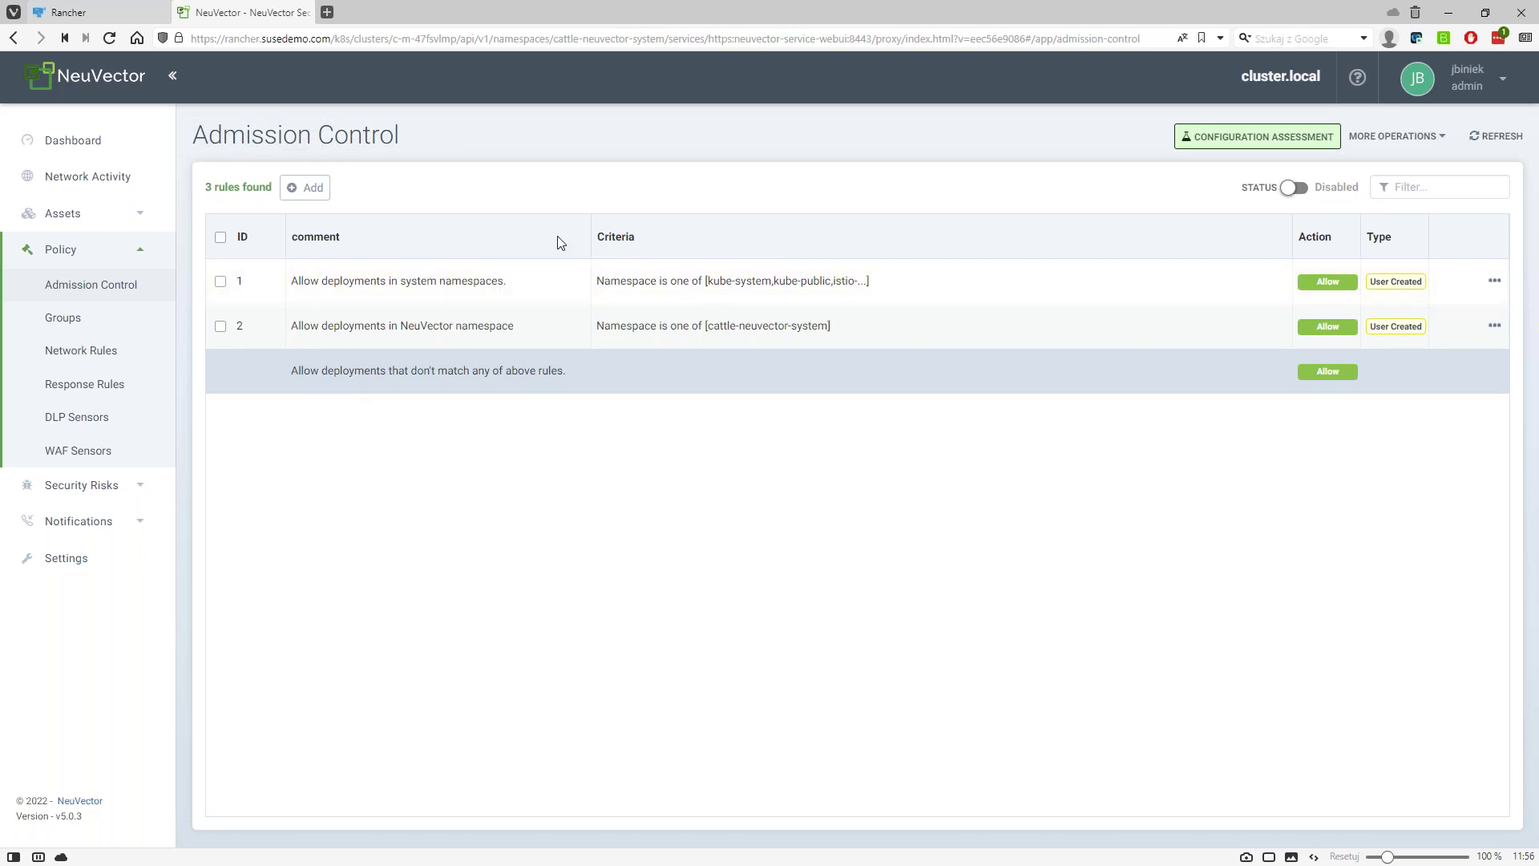
pyautogui.click(301, 189)
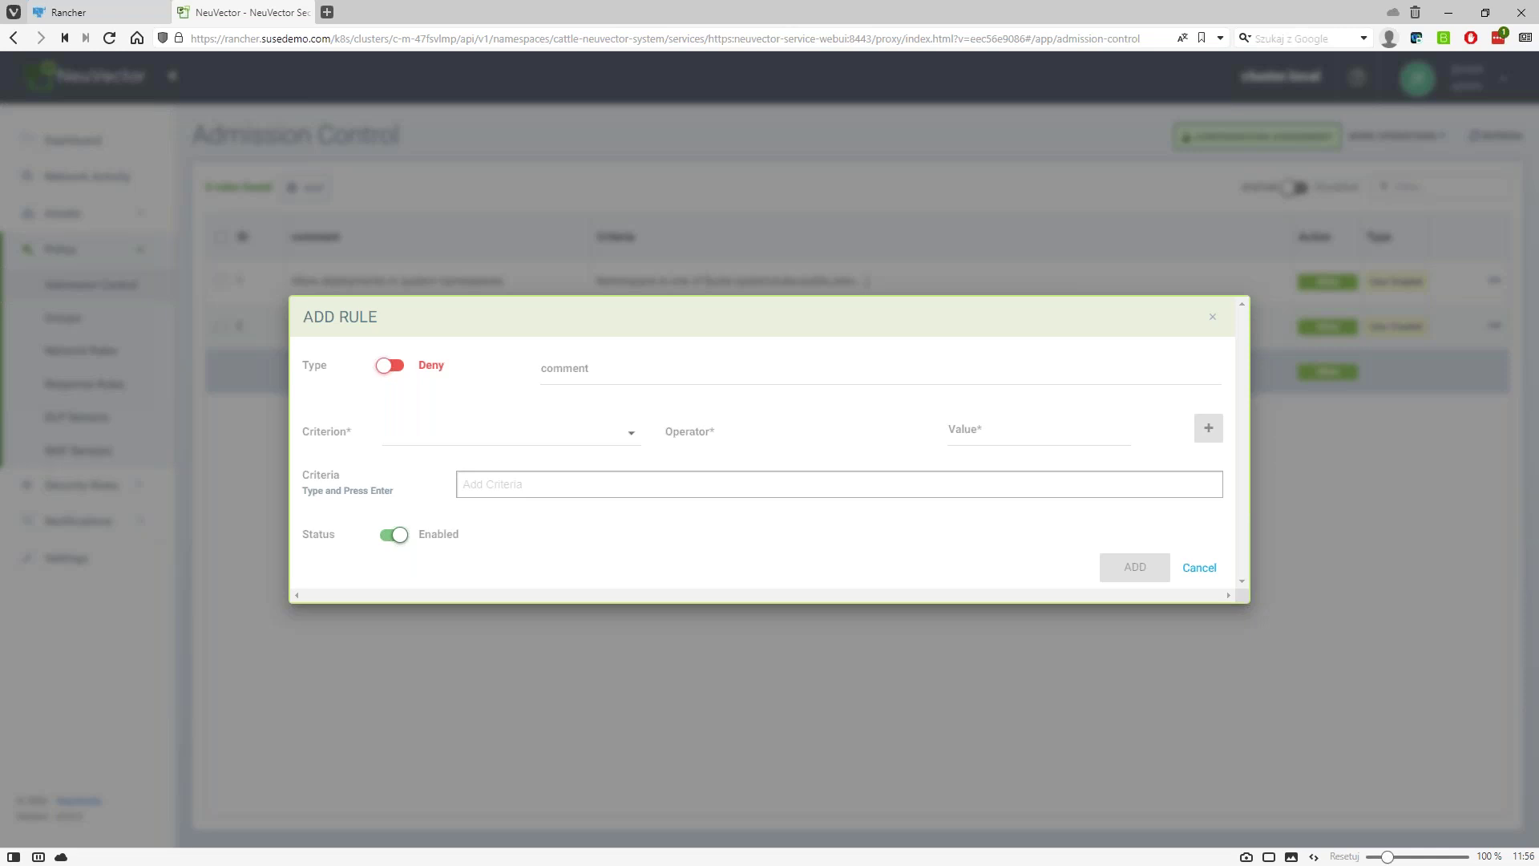
# Review the criteria available for the new deny rule, including the CVE, image, namespace and privilege criteria
pyautogui.click(476, 440)
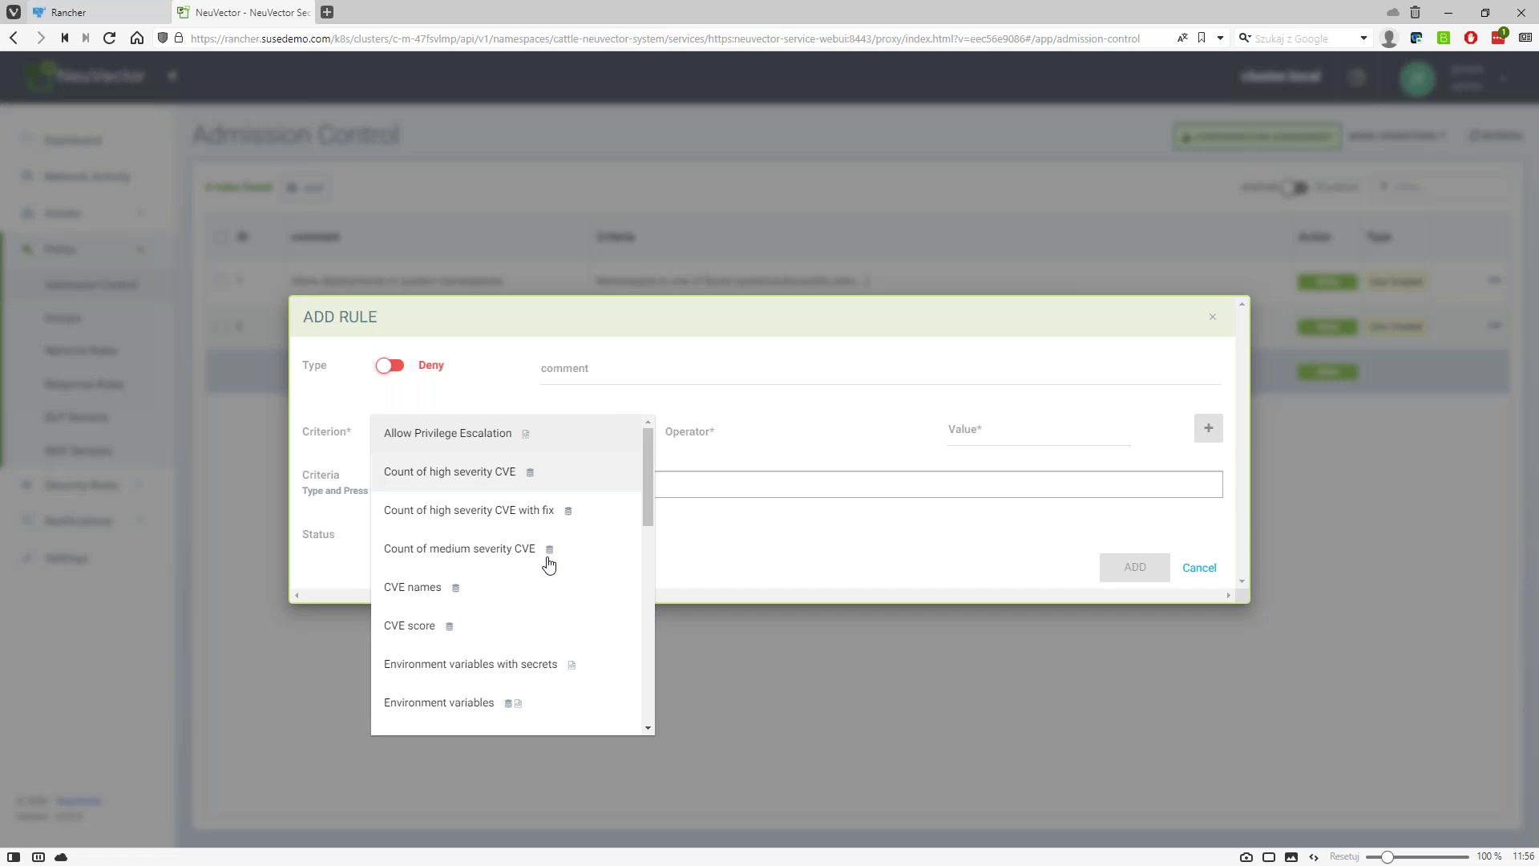
pyautogui.scroll(-2, 605, 575)
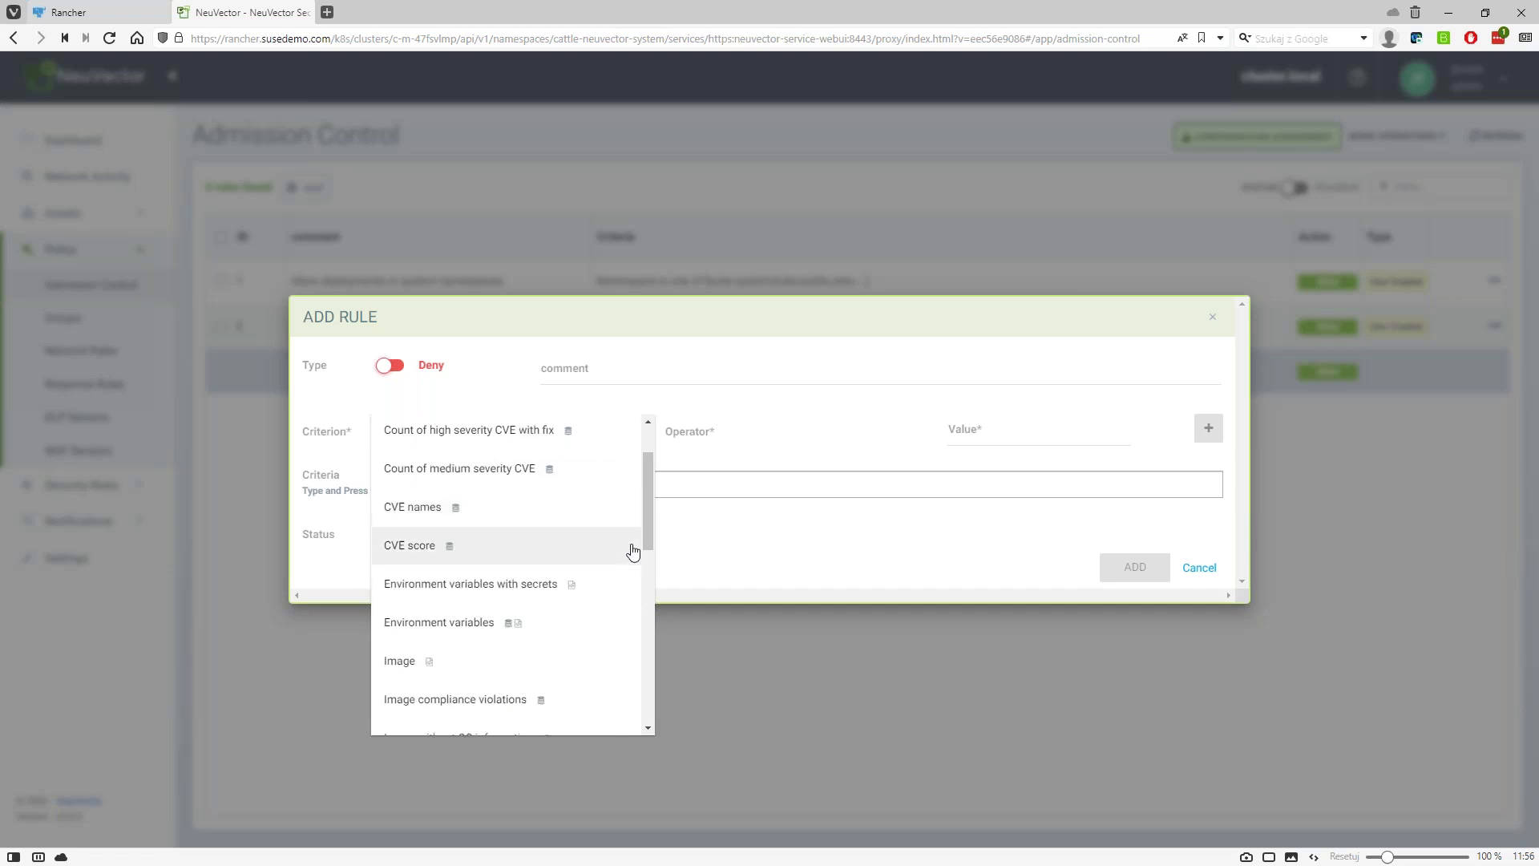
pyautogui.scroll(2, 646, 437)
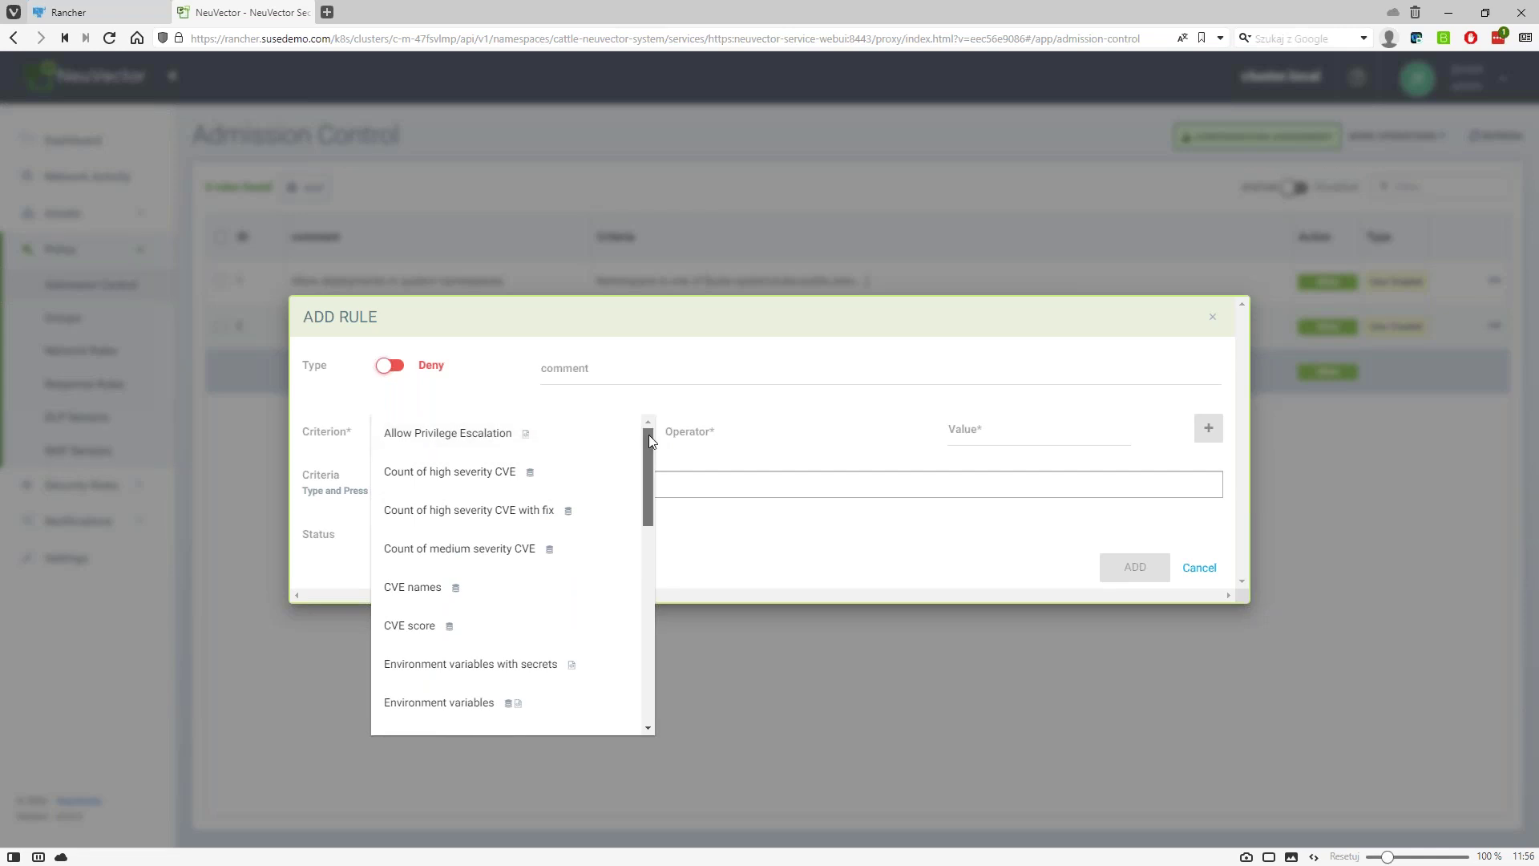
pyautogui.moveTo(649, 439)
pyautogui.mouseDown()
pyautogui.moveTo(649, 479)
pyautogui.moveTo(653, 436)
pyautogui.mouseUp()
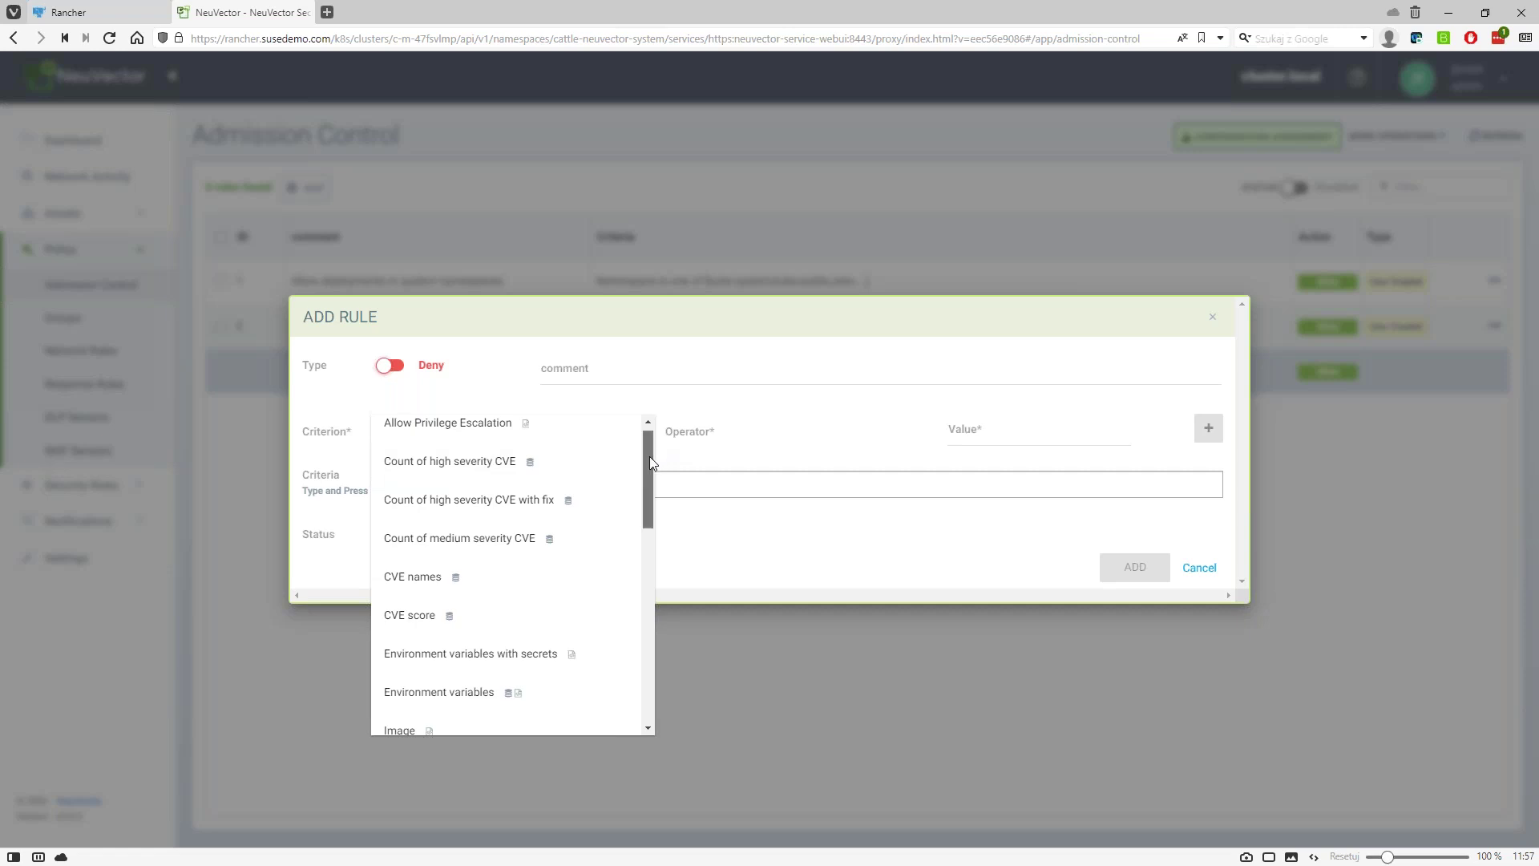
pyautogui.moveTo(648, 464); pyautogui.dragTo(639, 499)
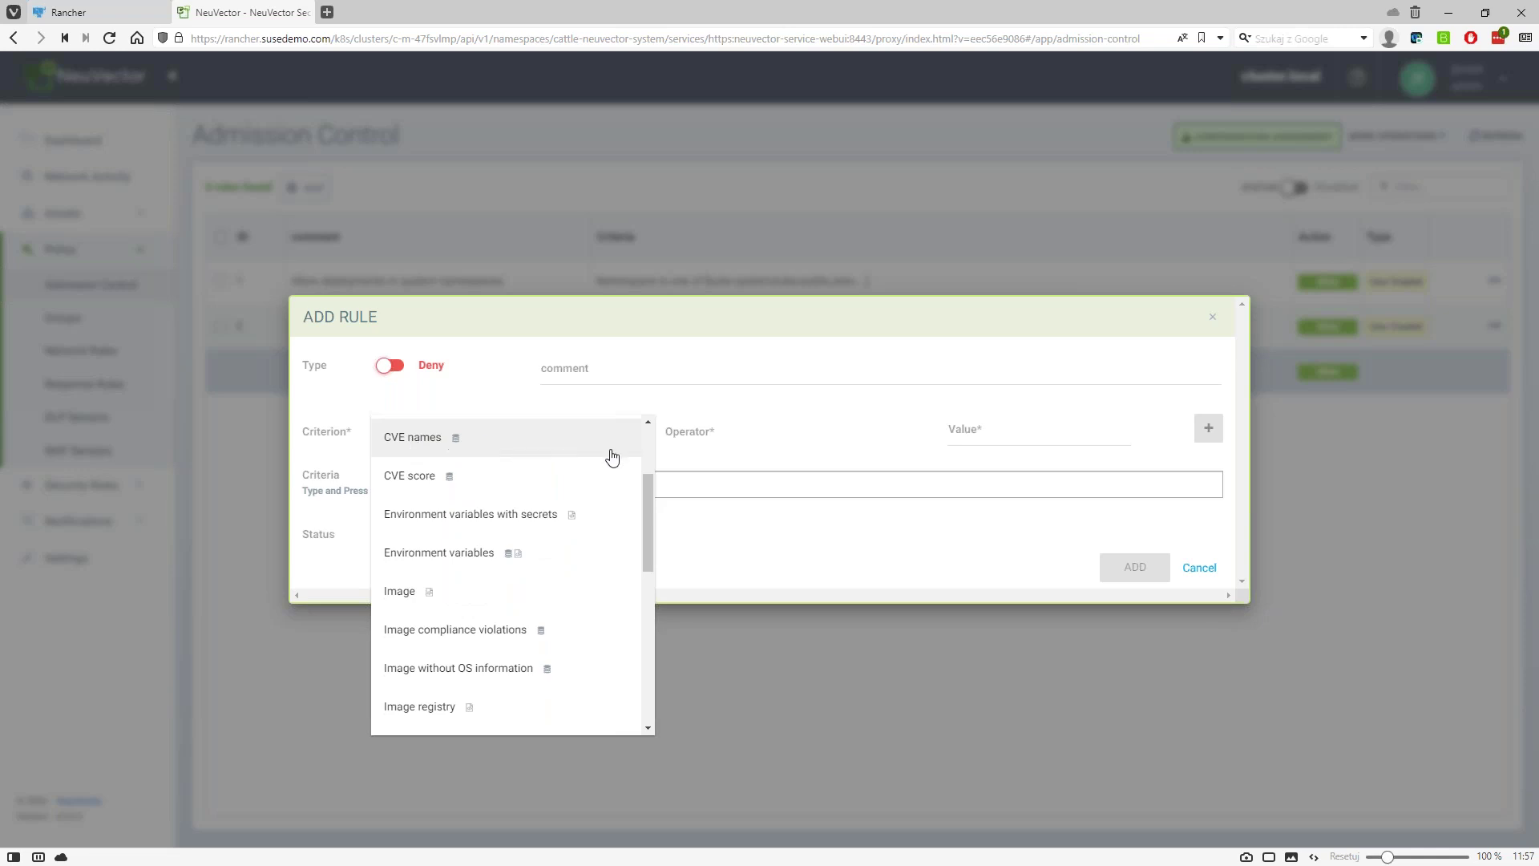
pyautogui.moveTo(648, 512); pyautogui.dragTo(425, 481)
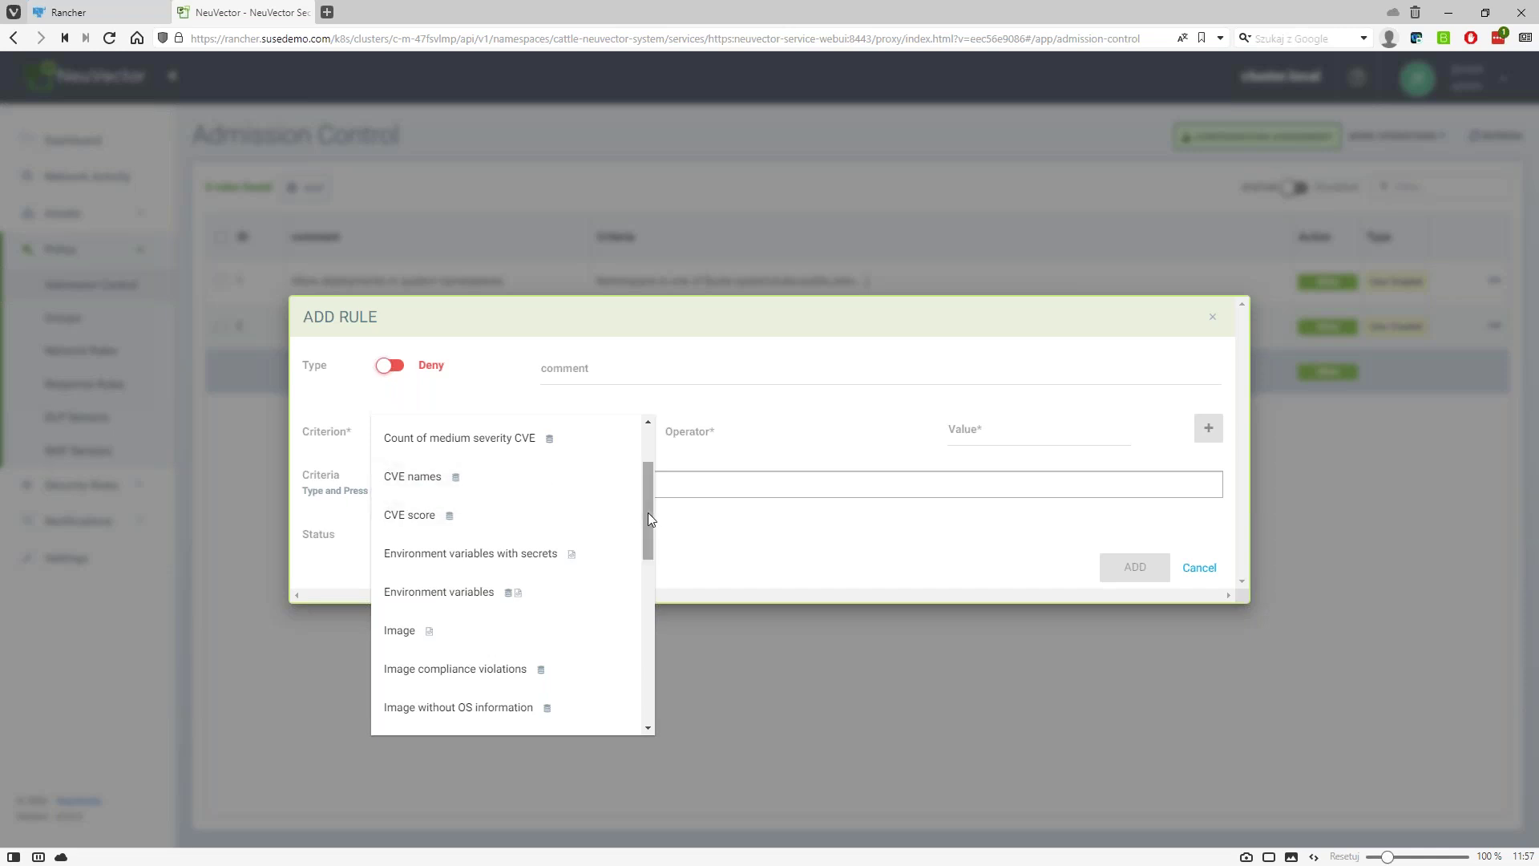
pyautogui.moveTo(648, 519); pyautogui.dragTo(639, 550)
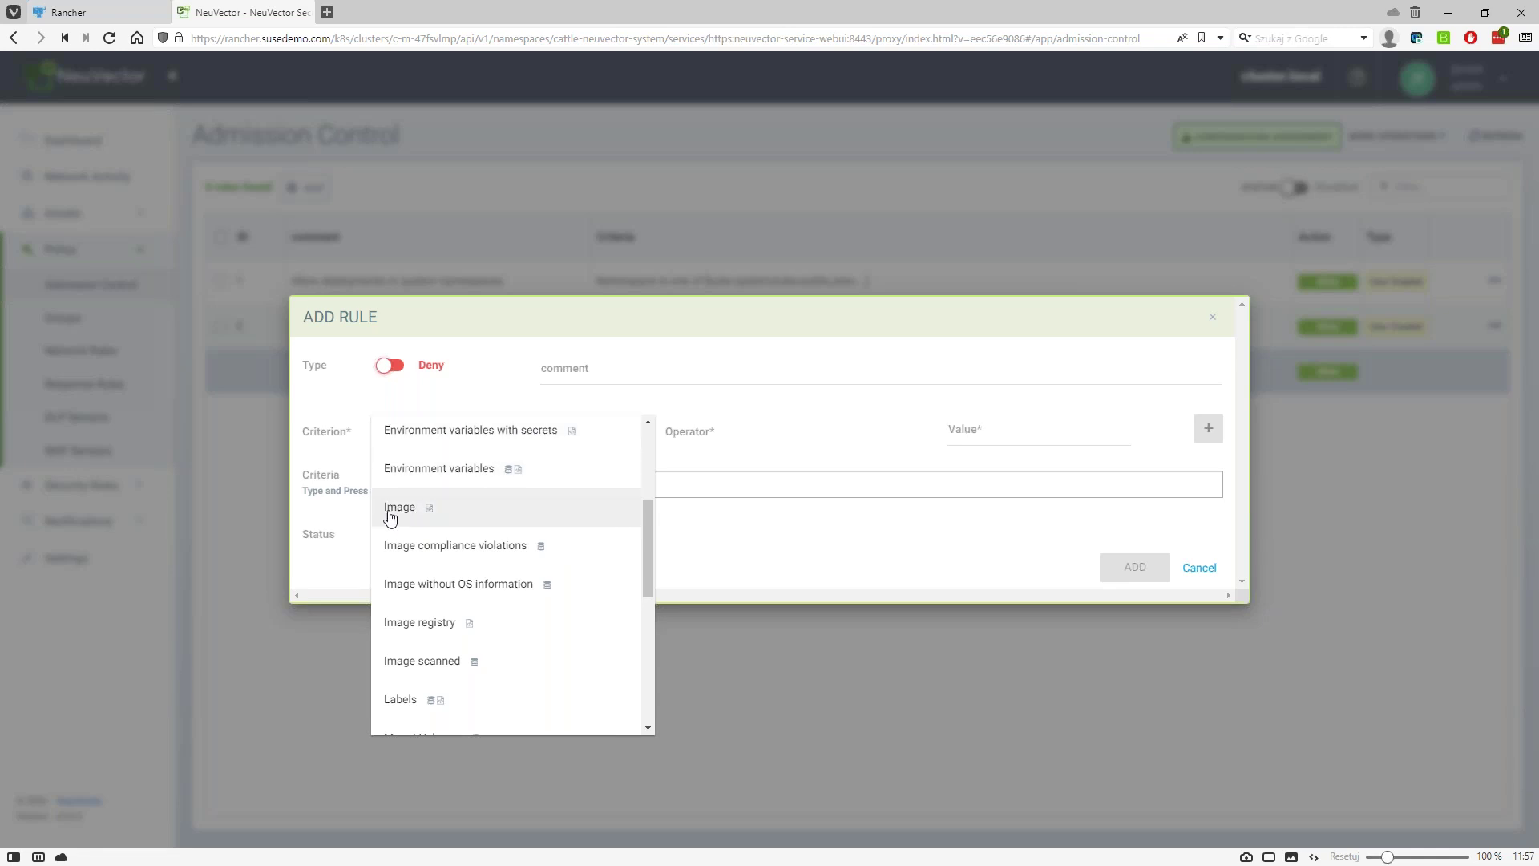
pyautogui.moveTo(429, 513)
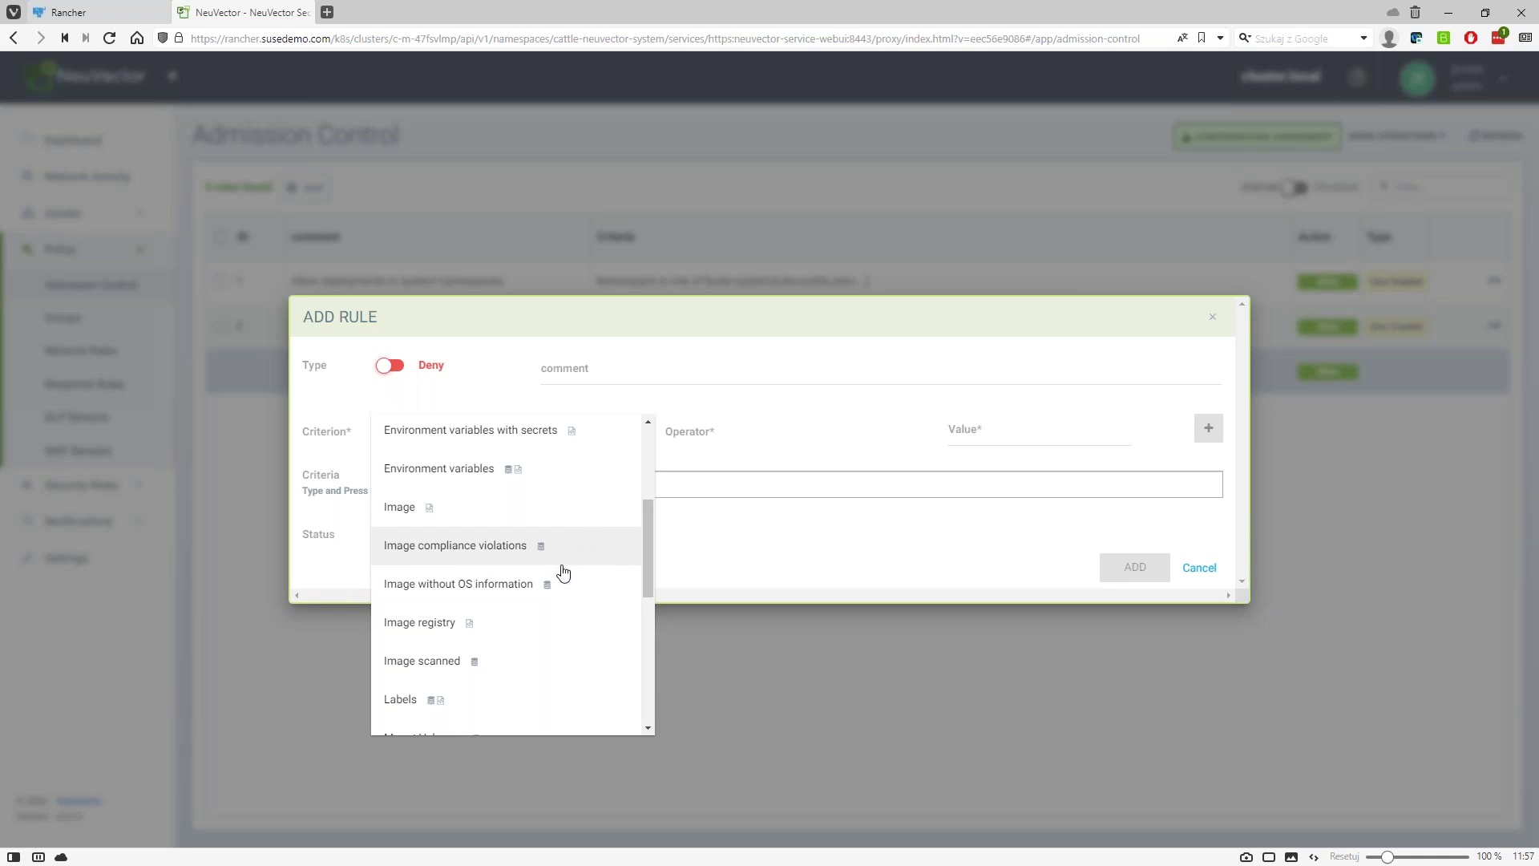
pyautogui.moveTo(540, 549)
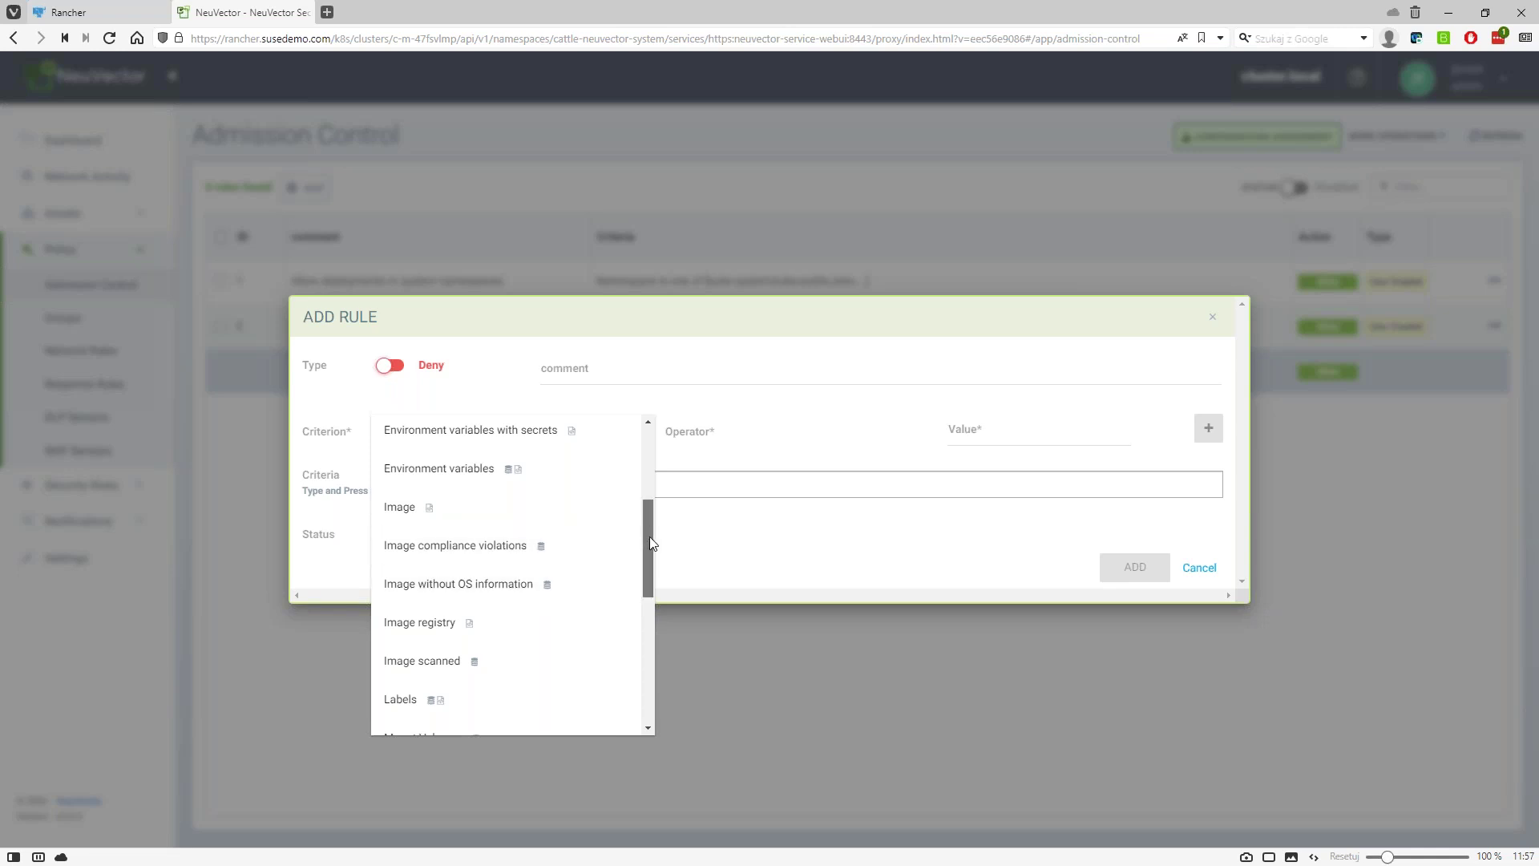
pyautogui.scroll(-2, 650, 536)
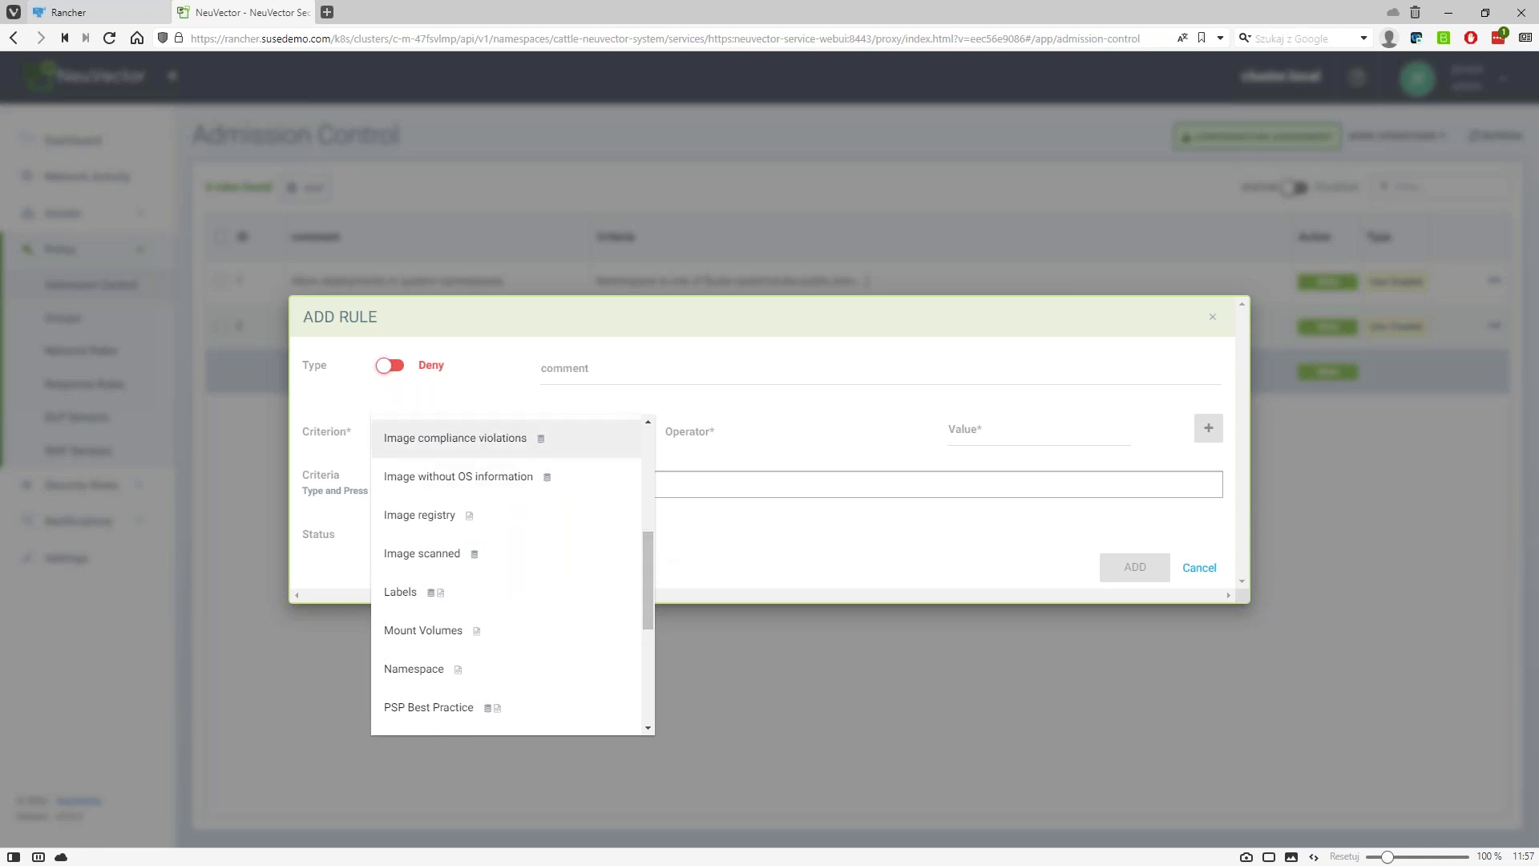
pyautogui.moveTo(541, 444)
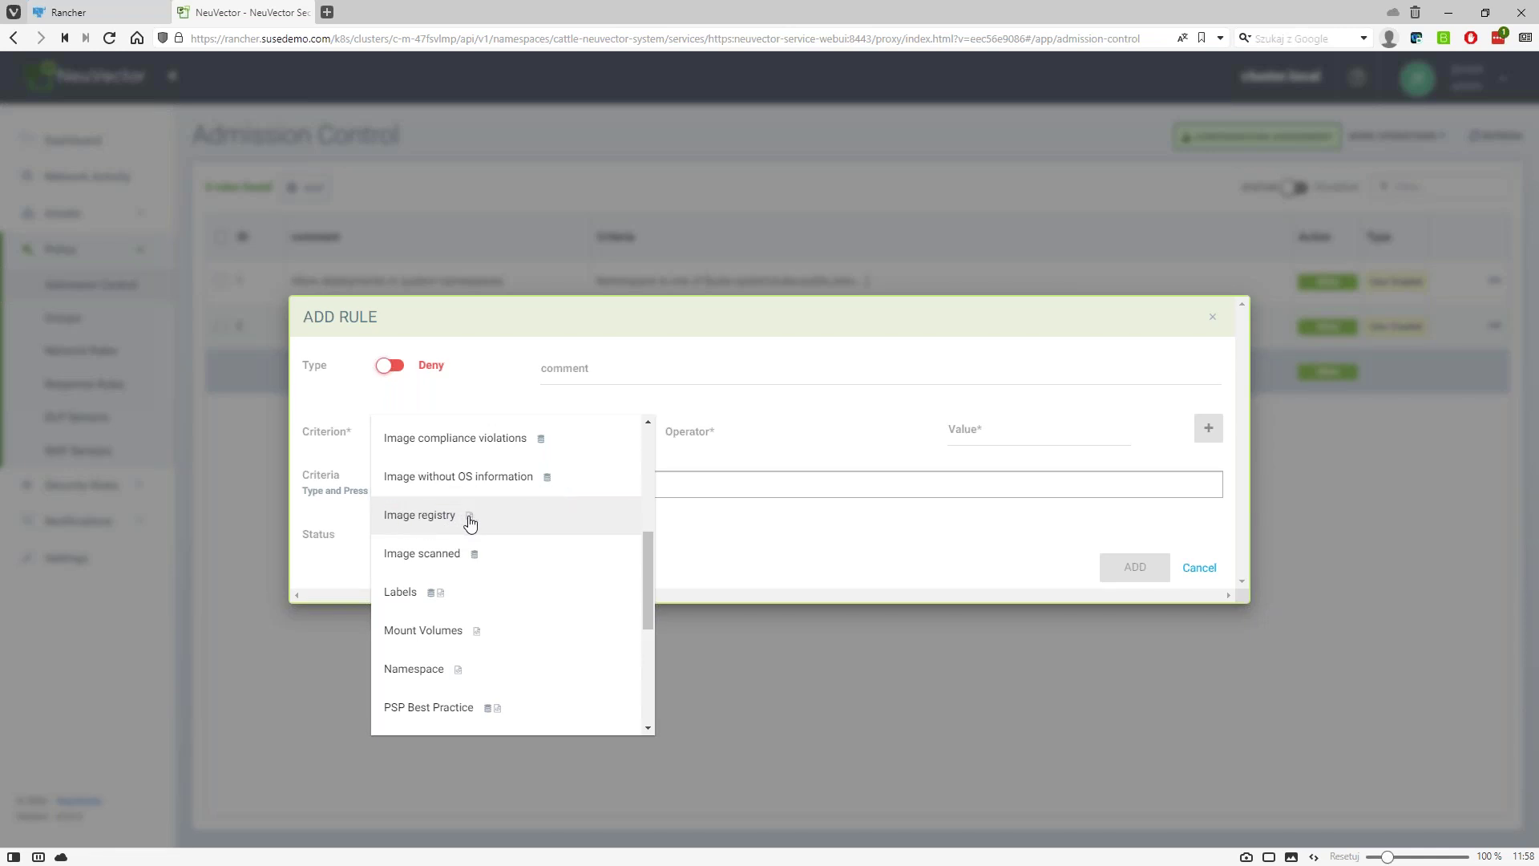
pyautogui.moveTo(471, 522)
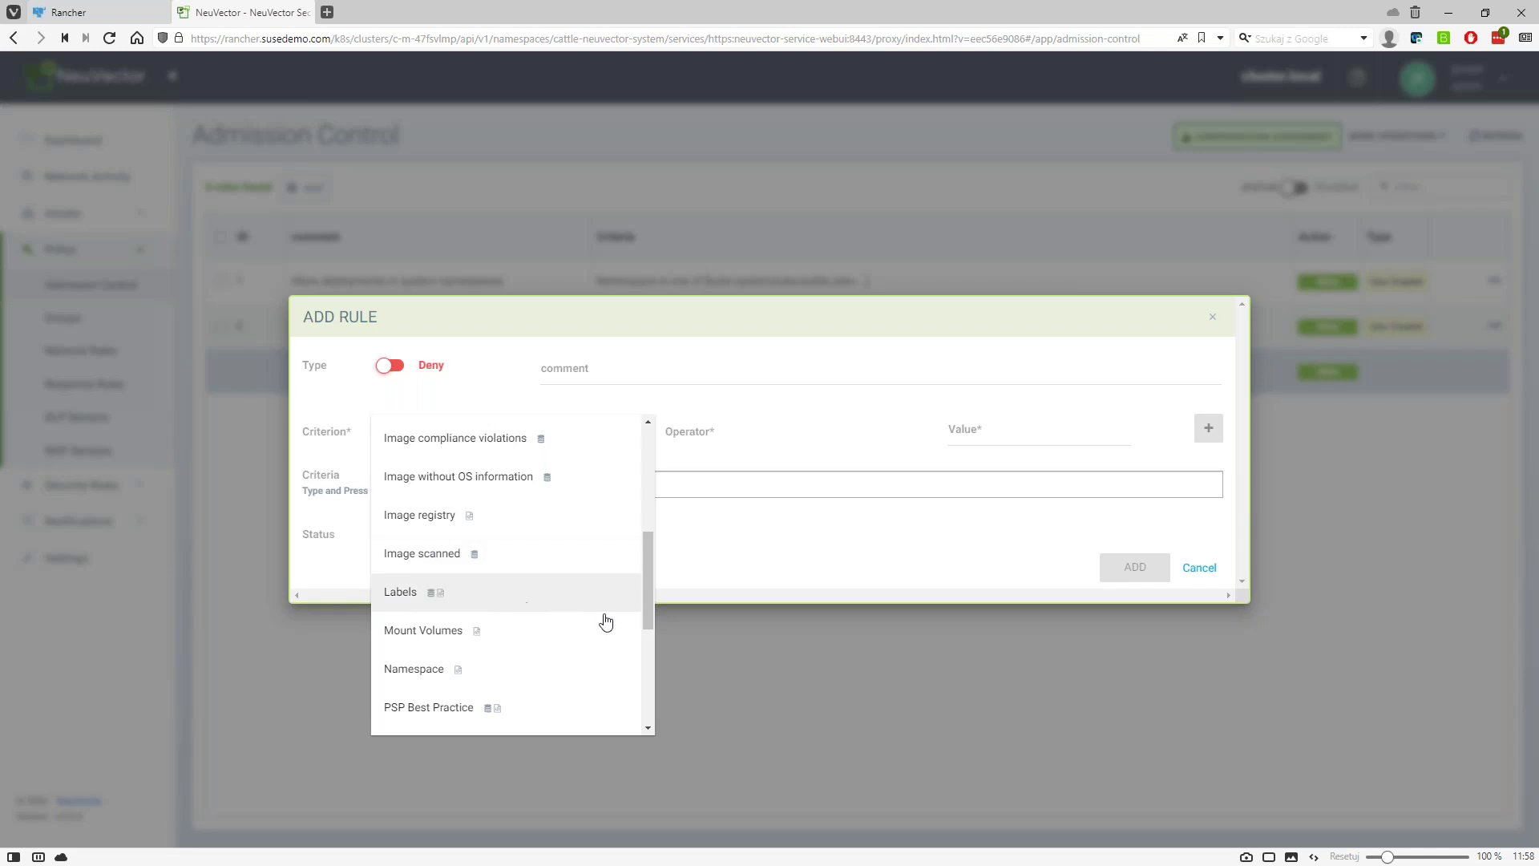
pyautogui.moveTo(648, 593); pyautogui.dragTo(646, 678)
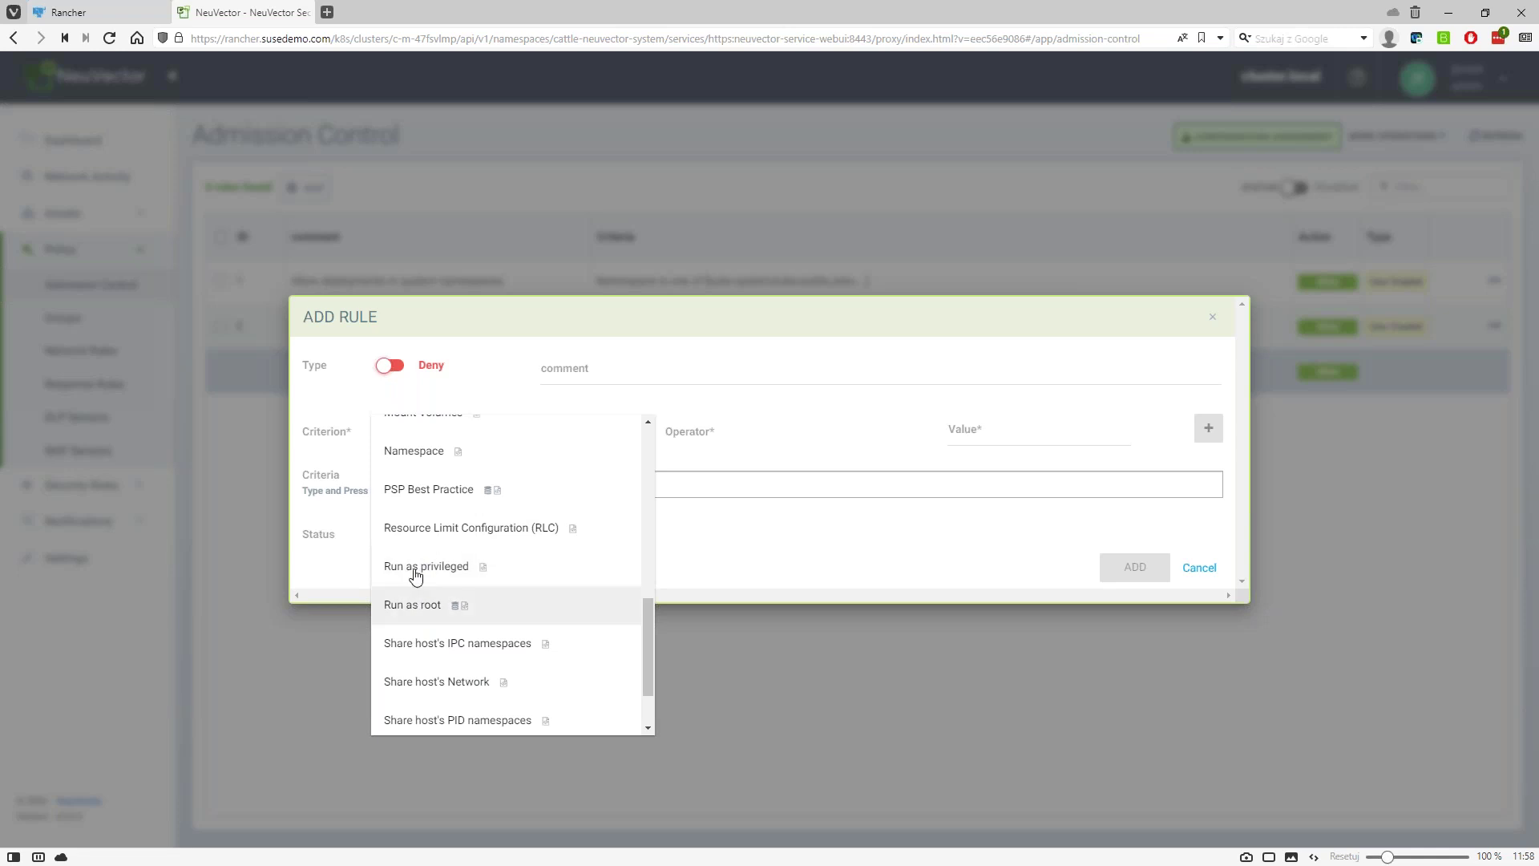
# Try Run as root as the deny rule's criterion, check the remaining criteria, and cancel the rule
pyautogui.click(405, 603)
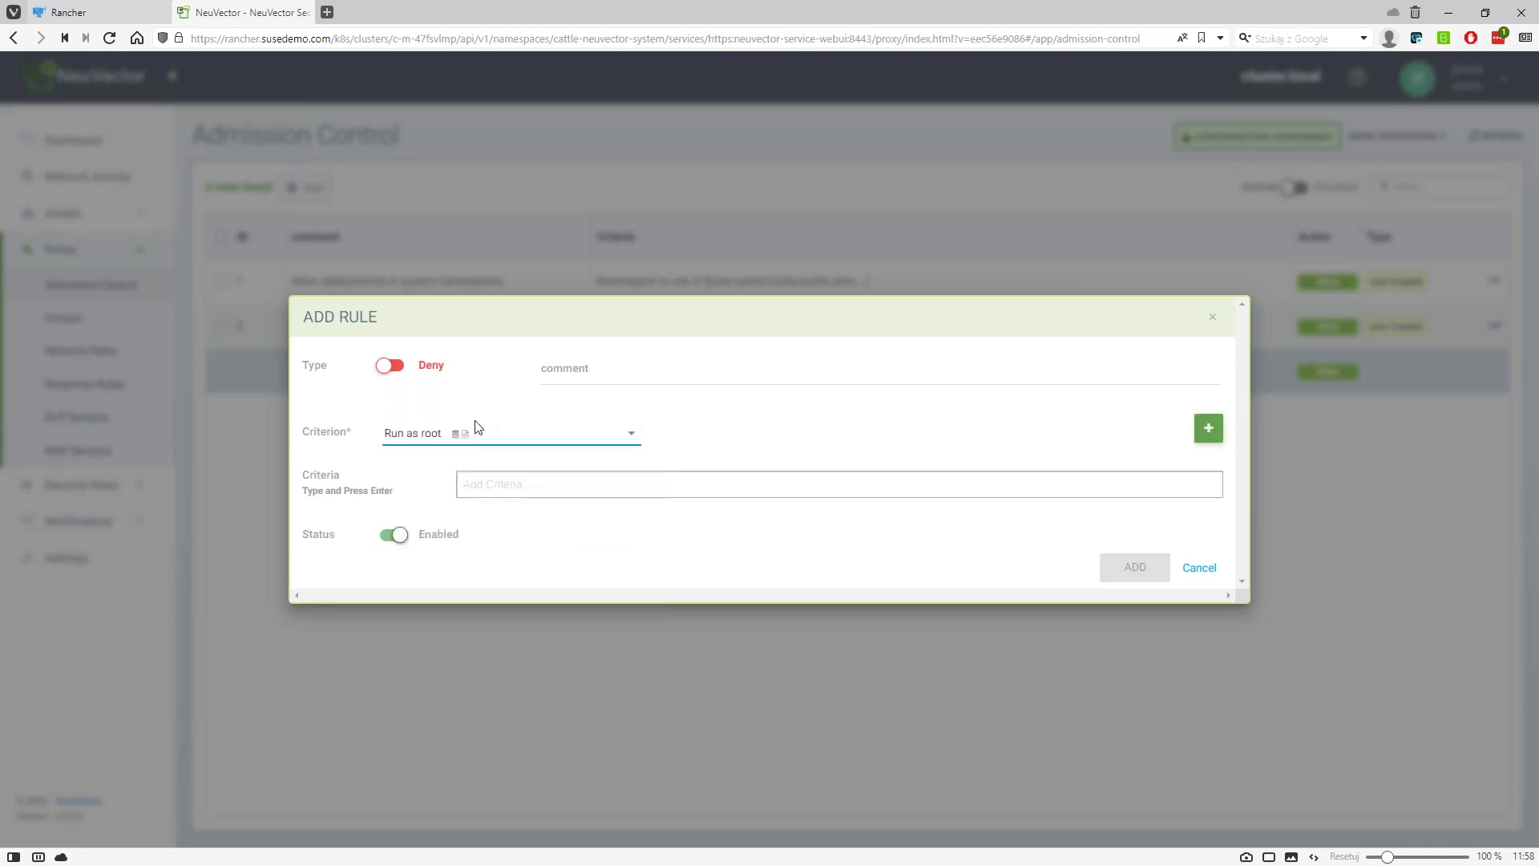
pyautogui.click(489, 485)
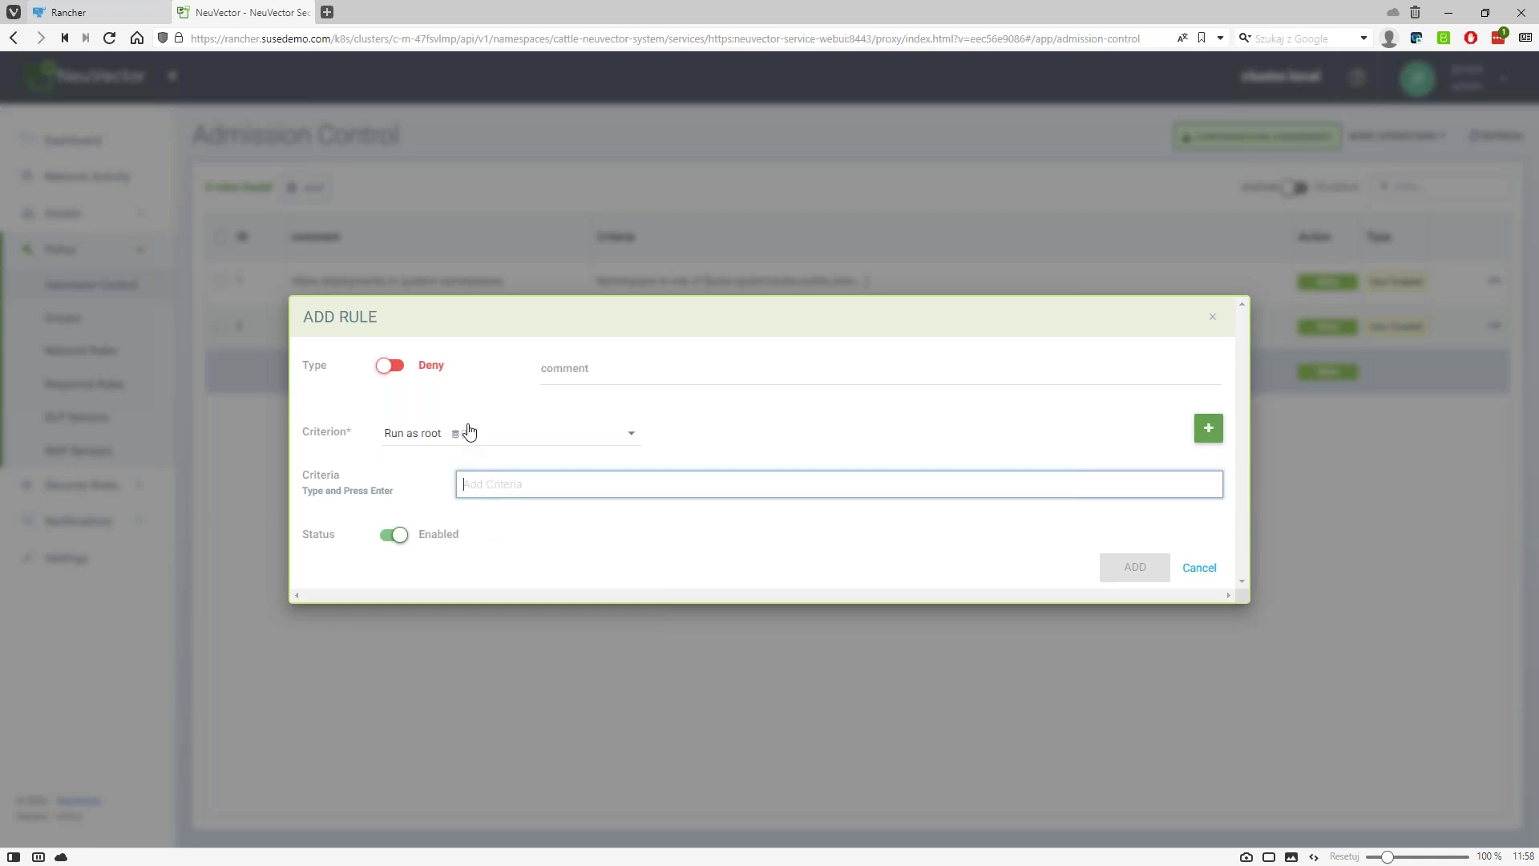
pyautogui.click(427, 433)
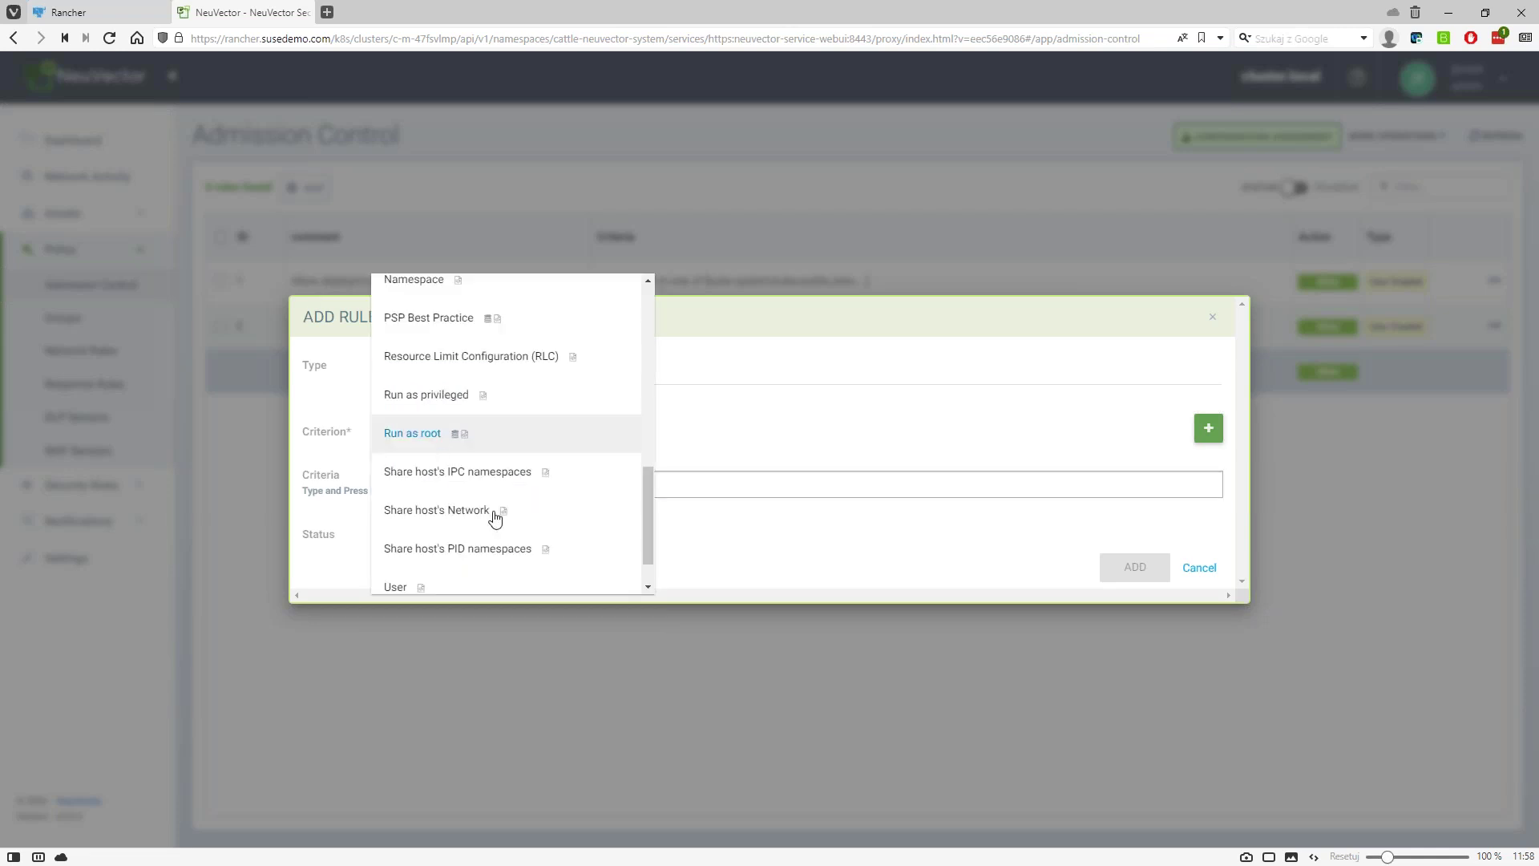
pyautogui.scroll(-1, 577, 522)
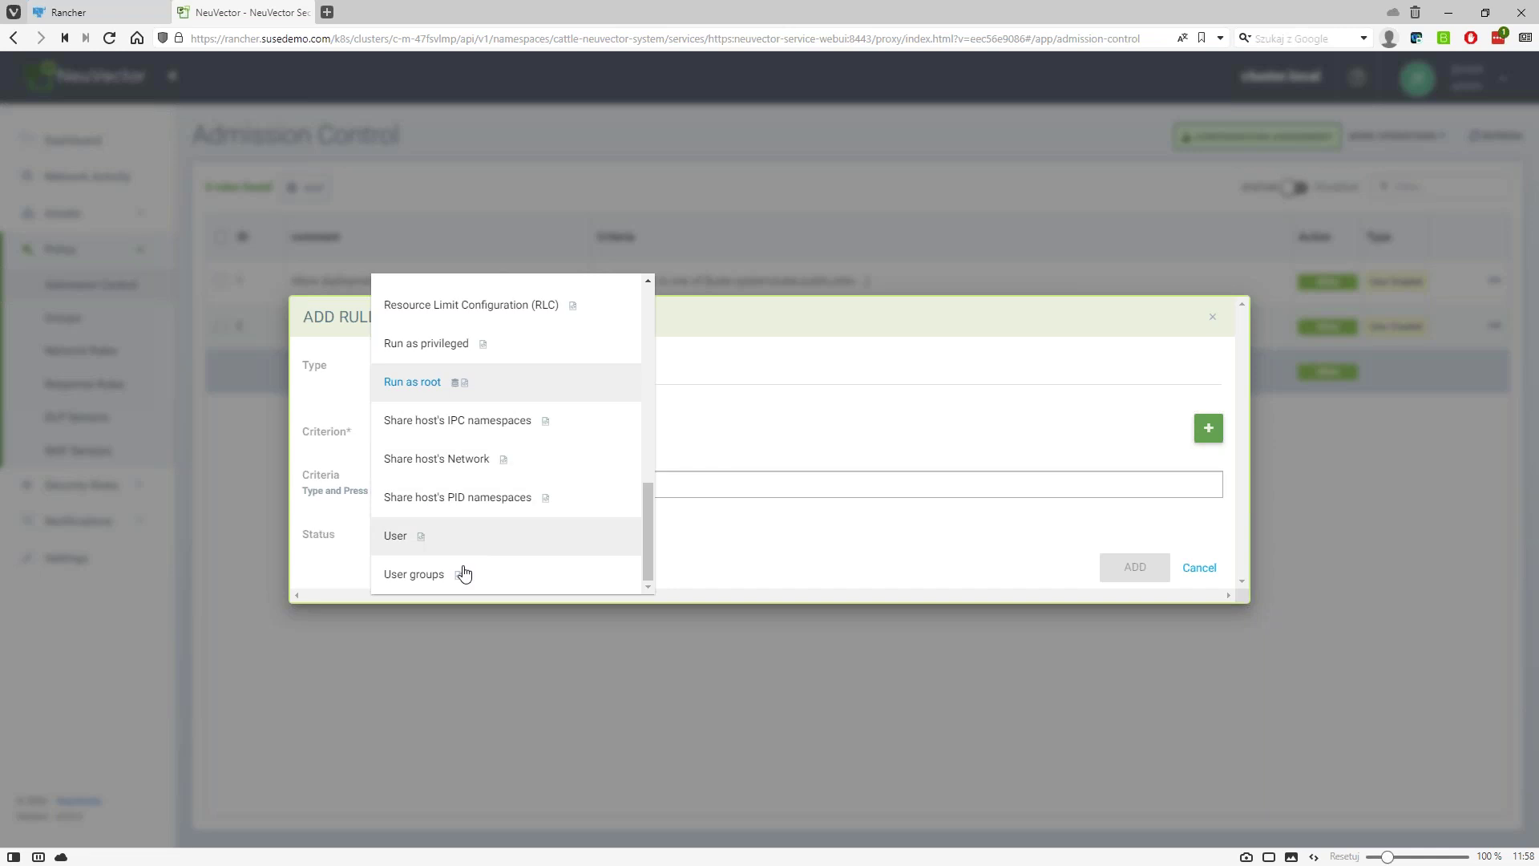
pyautogui.click(936, 529)
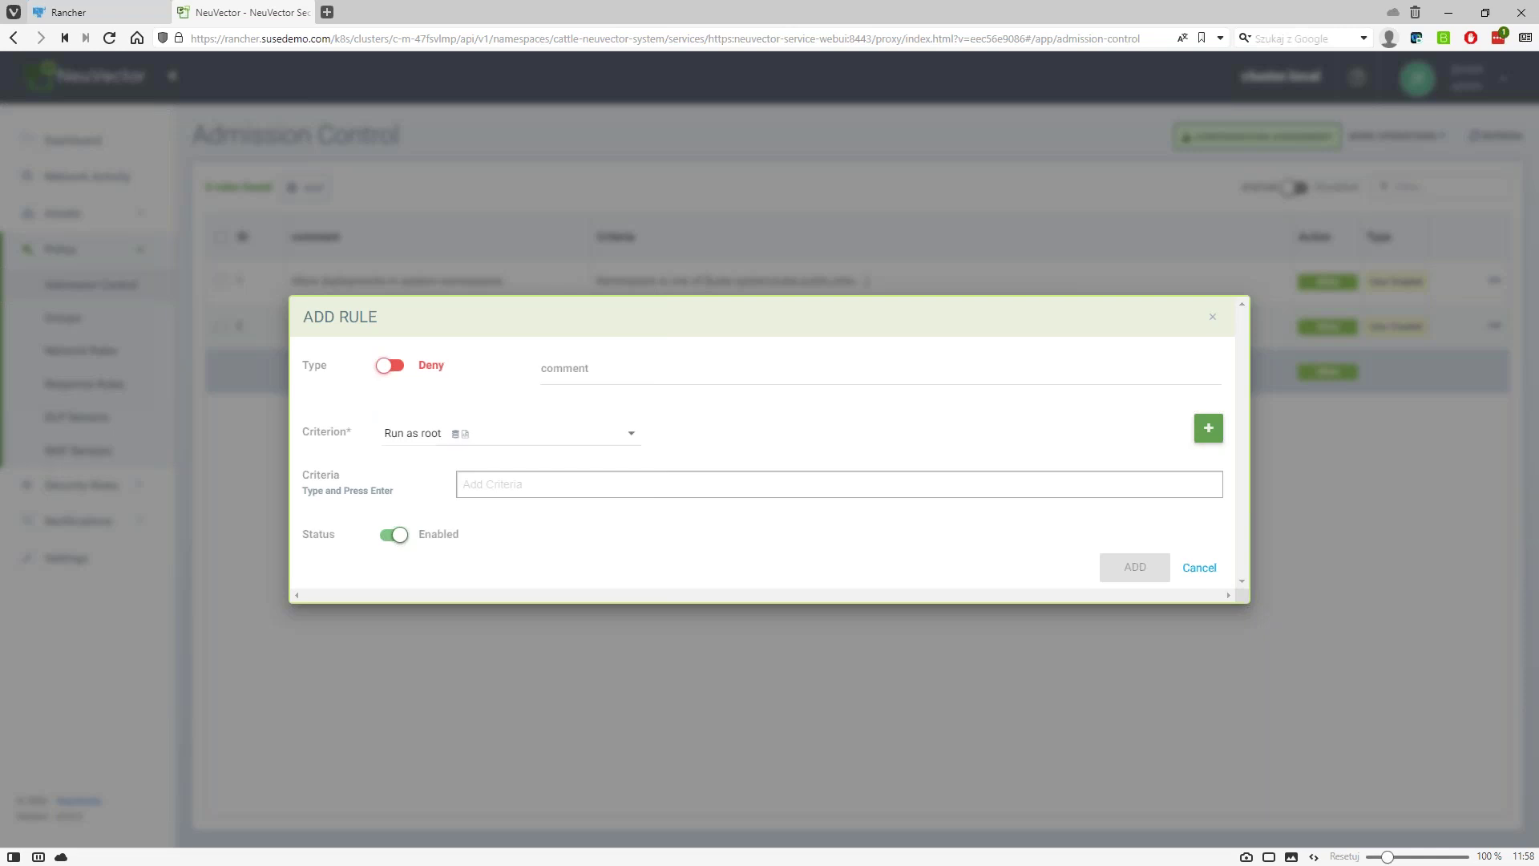
pyautogui.click(1216, 575)
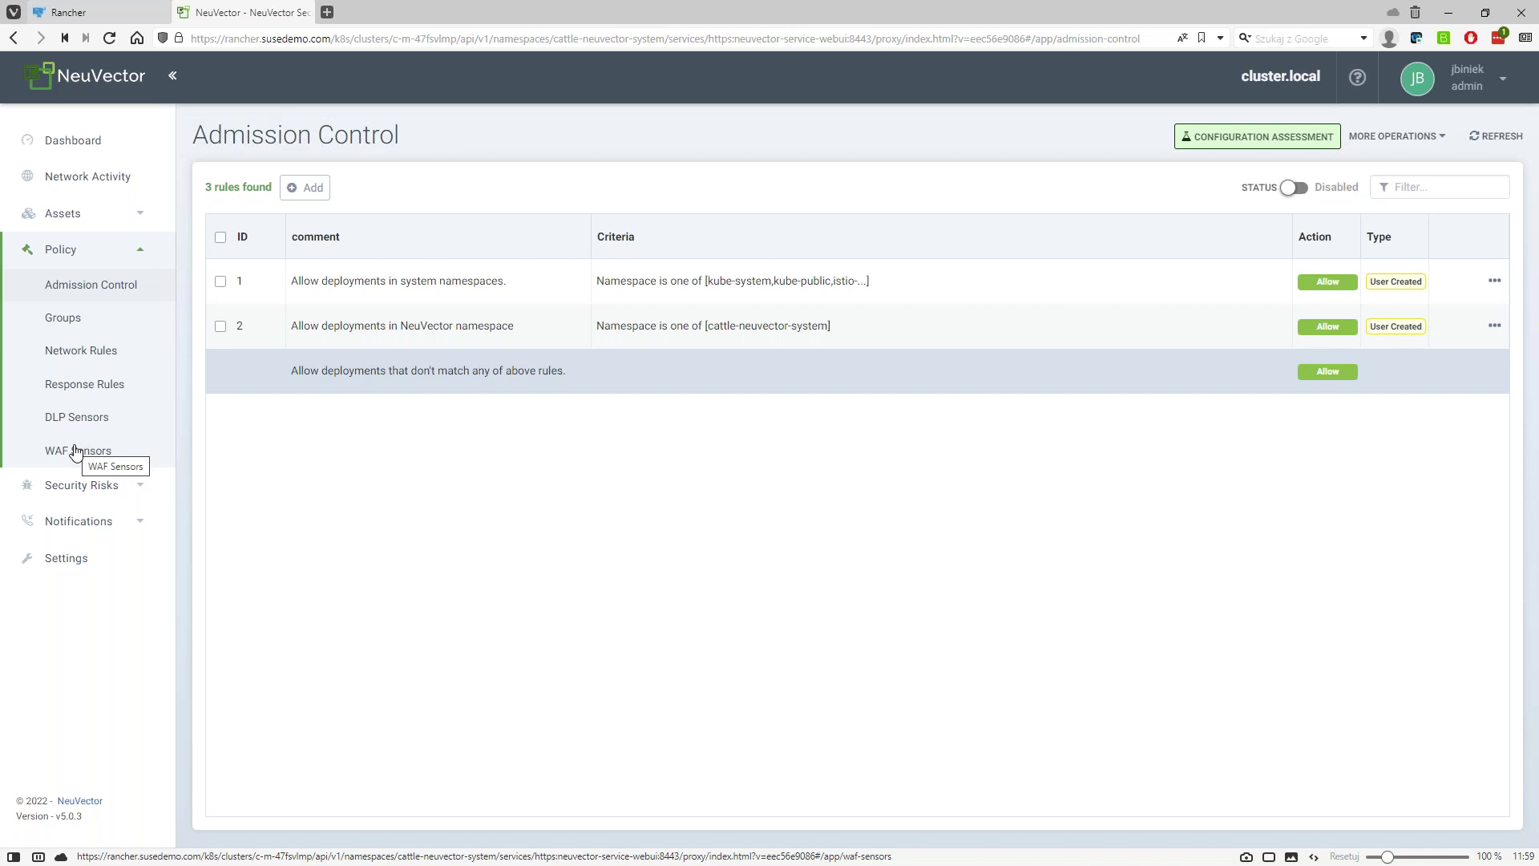
# Open the Vulnerabilities view under Security Risks and inspect the impacted packages and images of CVE-2022-37434
pyautogui.click(143, 488)
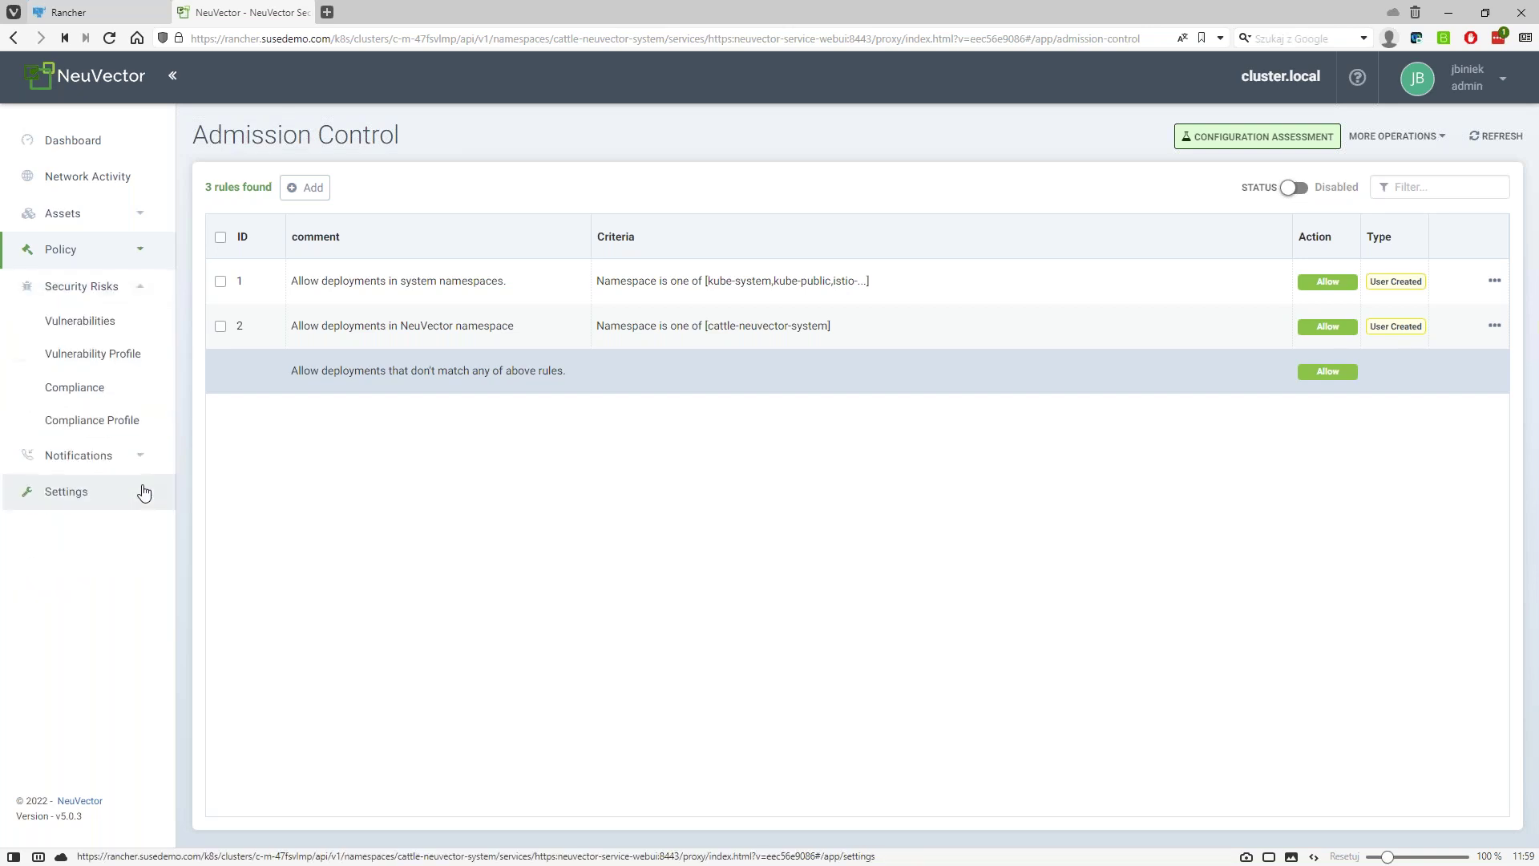
pyautogui.click(109, 323)
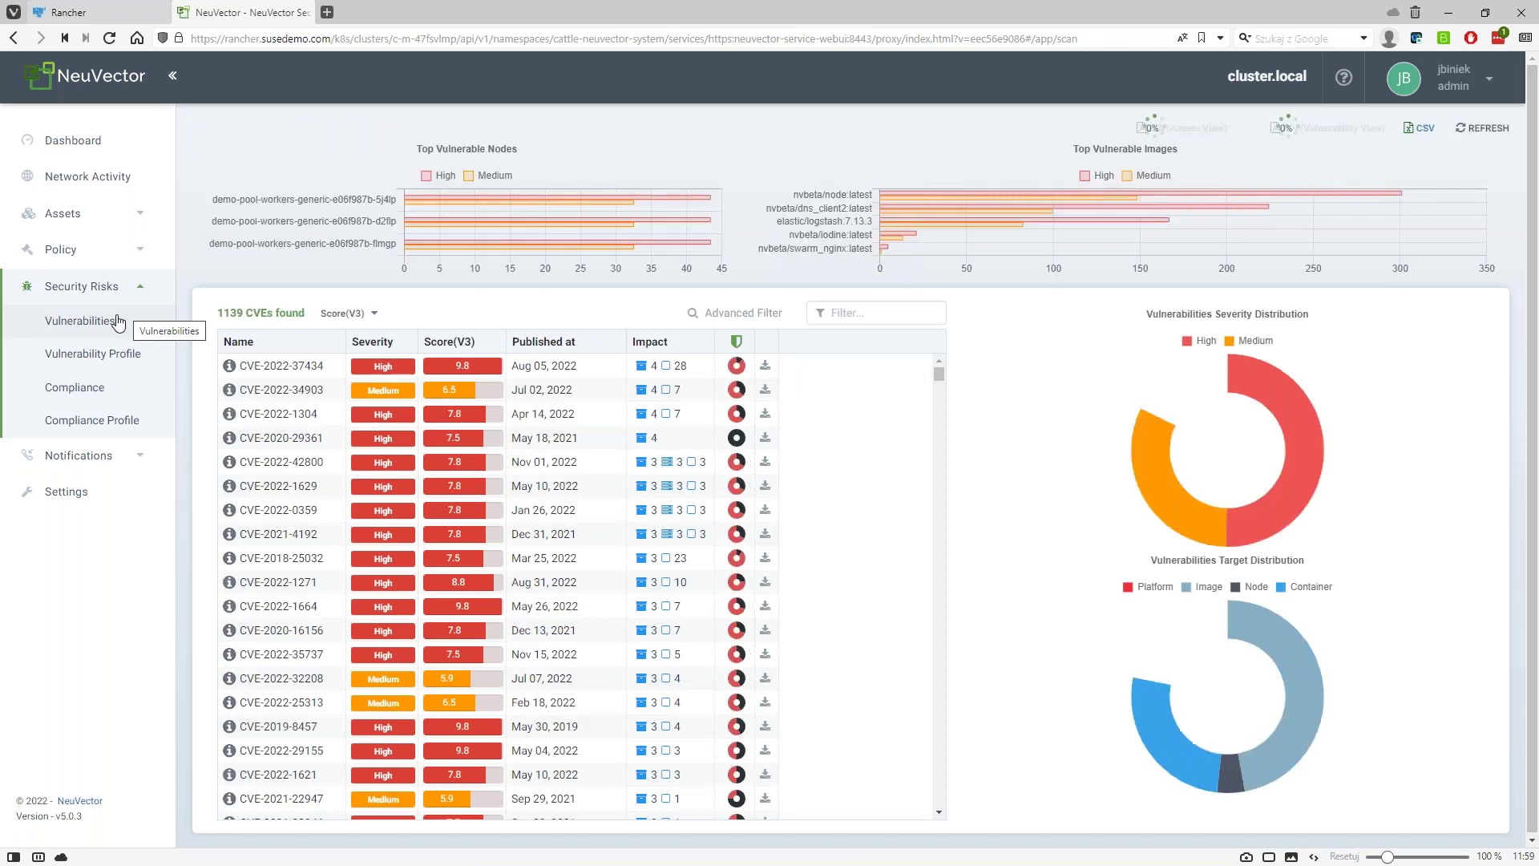
pyautogui.click(344, 365)
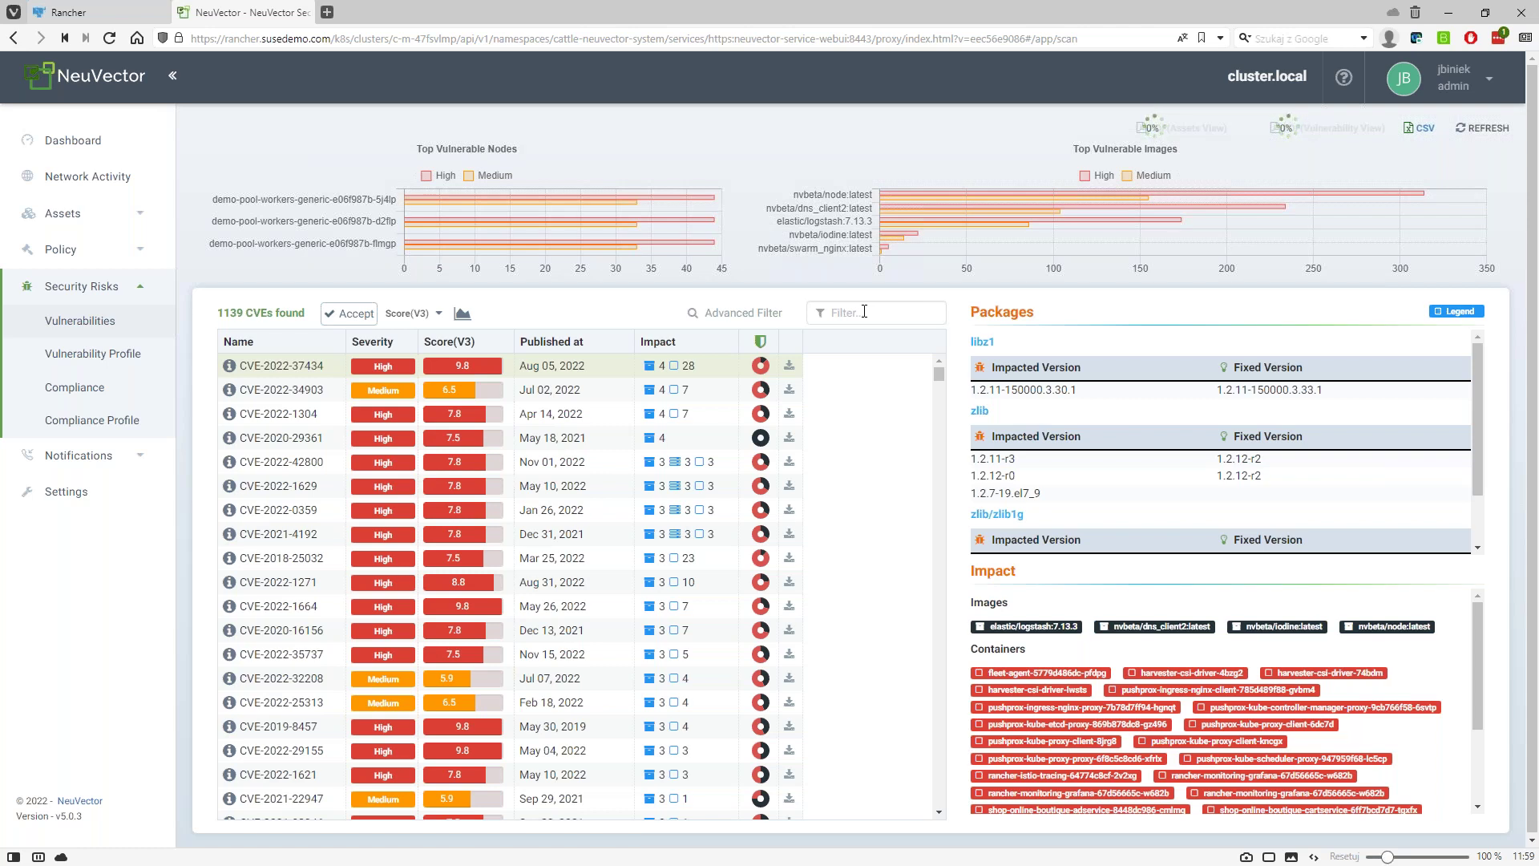
# Filter the list of vulnerabilities by 2017
pyautogui.click(864, 312)
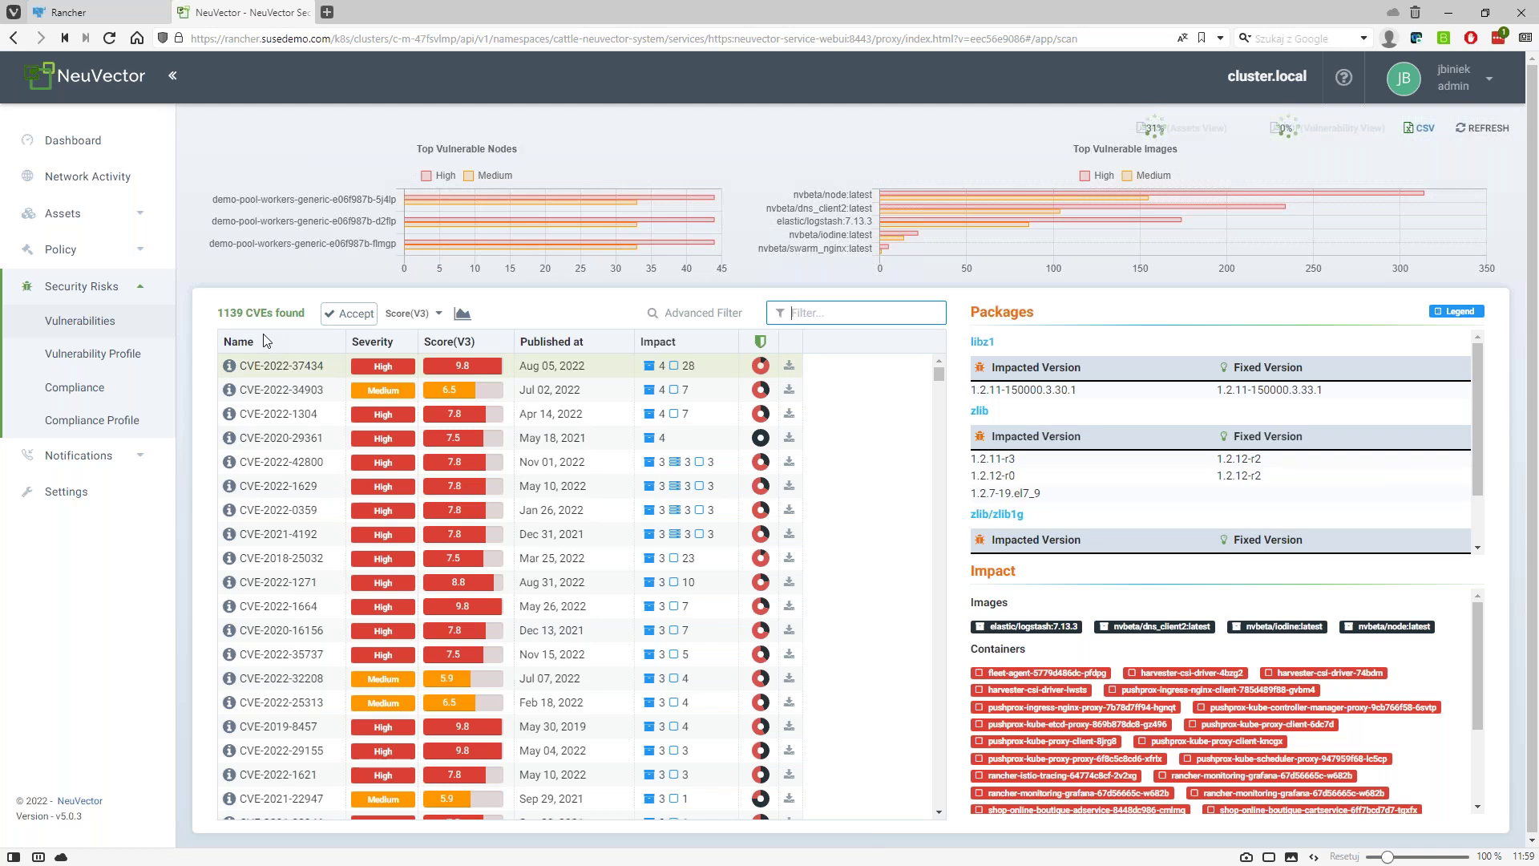
pyautogui.write('202')
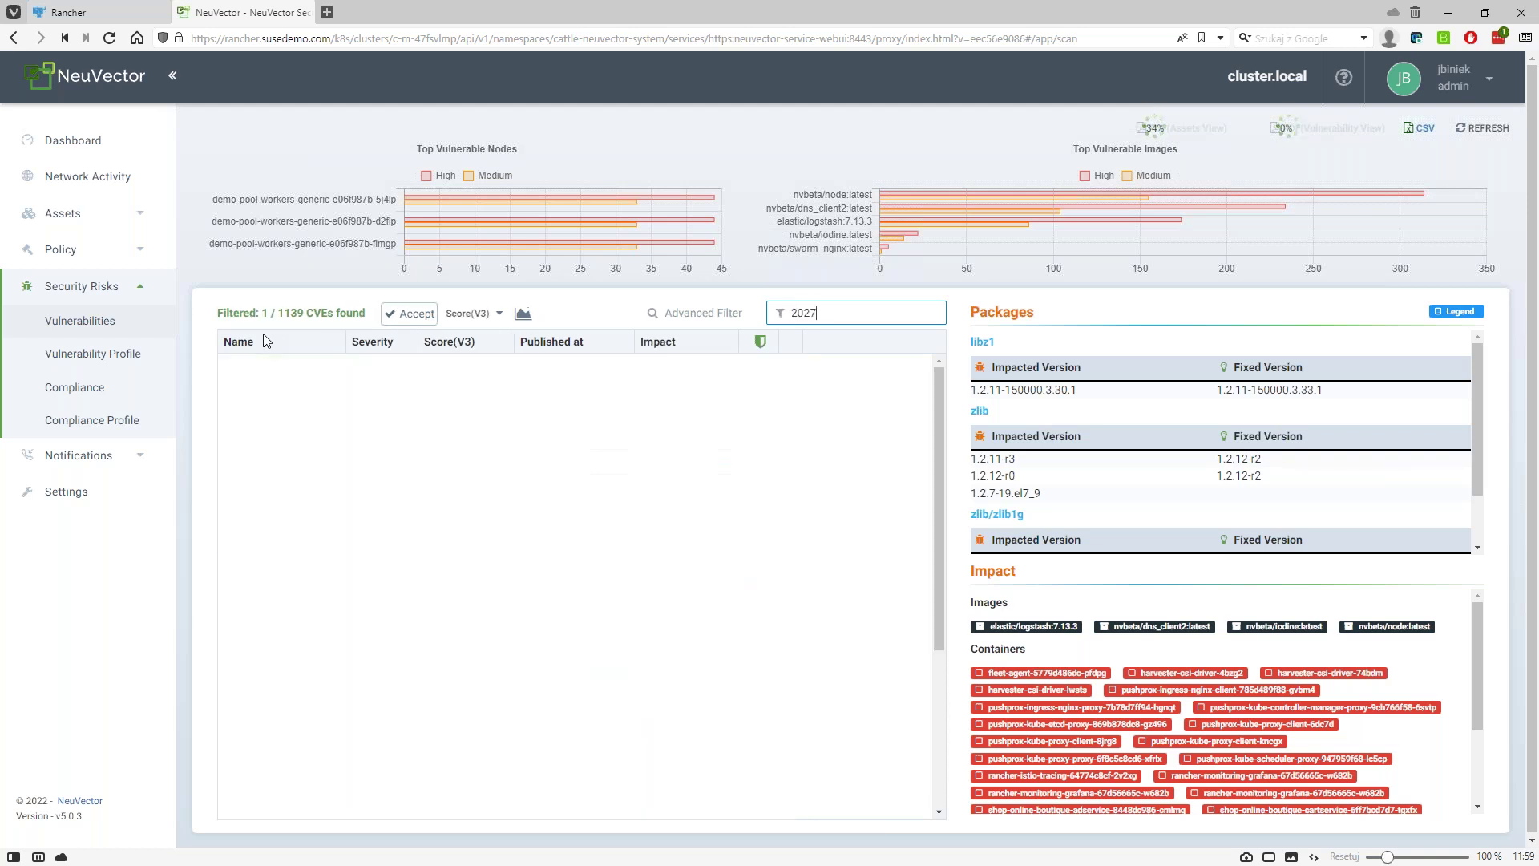
pyautogui.press('BackSpace')
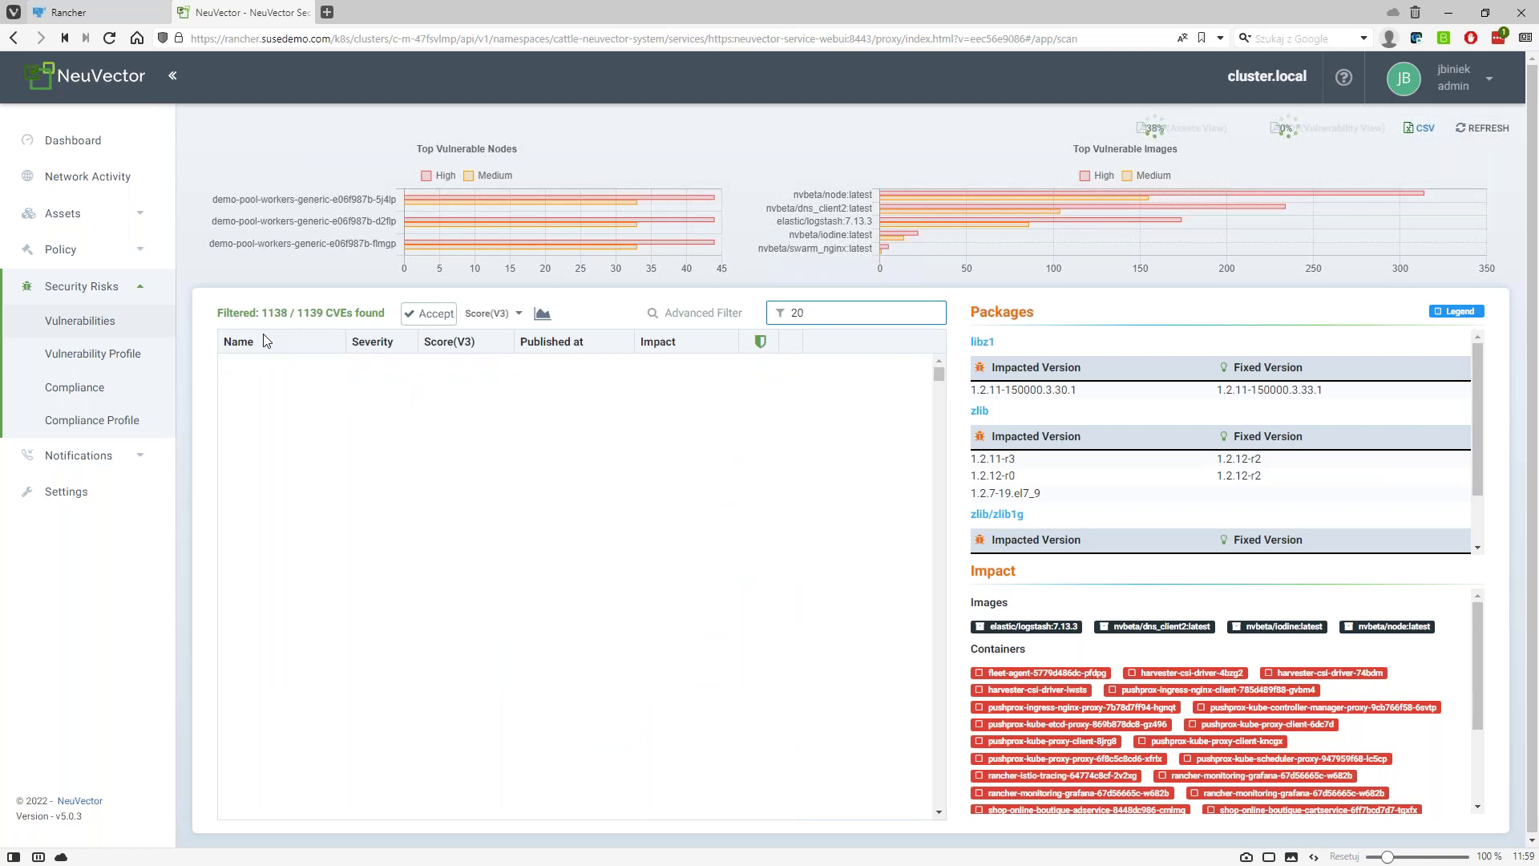
pyautogui.write('17')
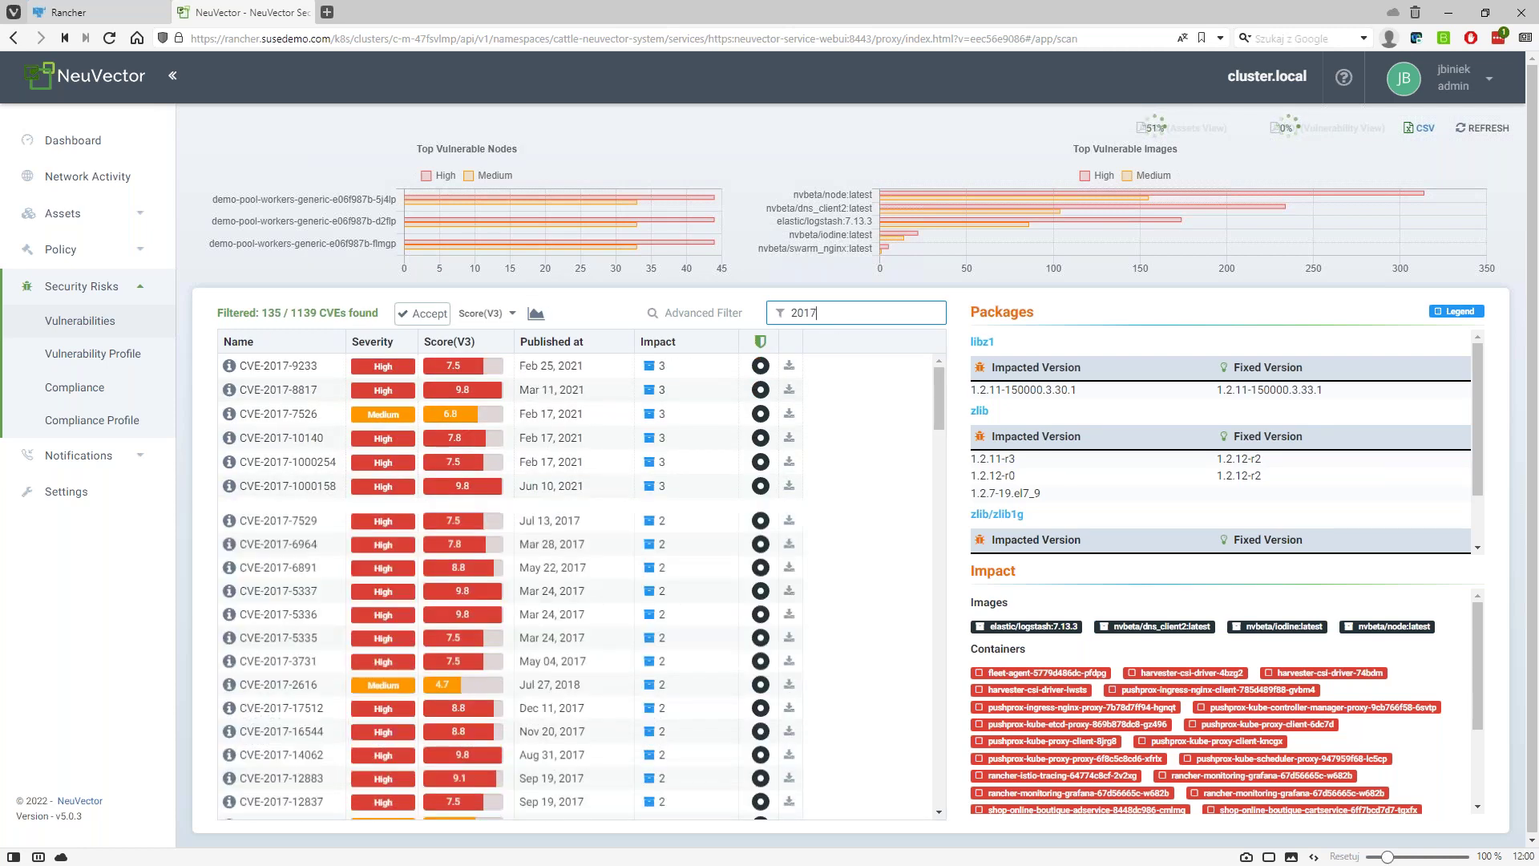
# Change the vulnerabilities filter to 2016 and after that to 2015
pyautogui.moveTo(809, 313); pyautogui.dragTo(835, 313)
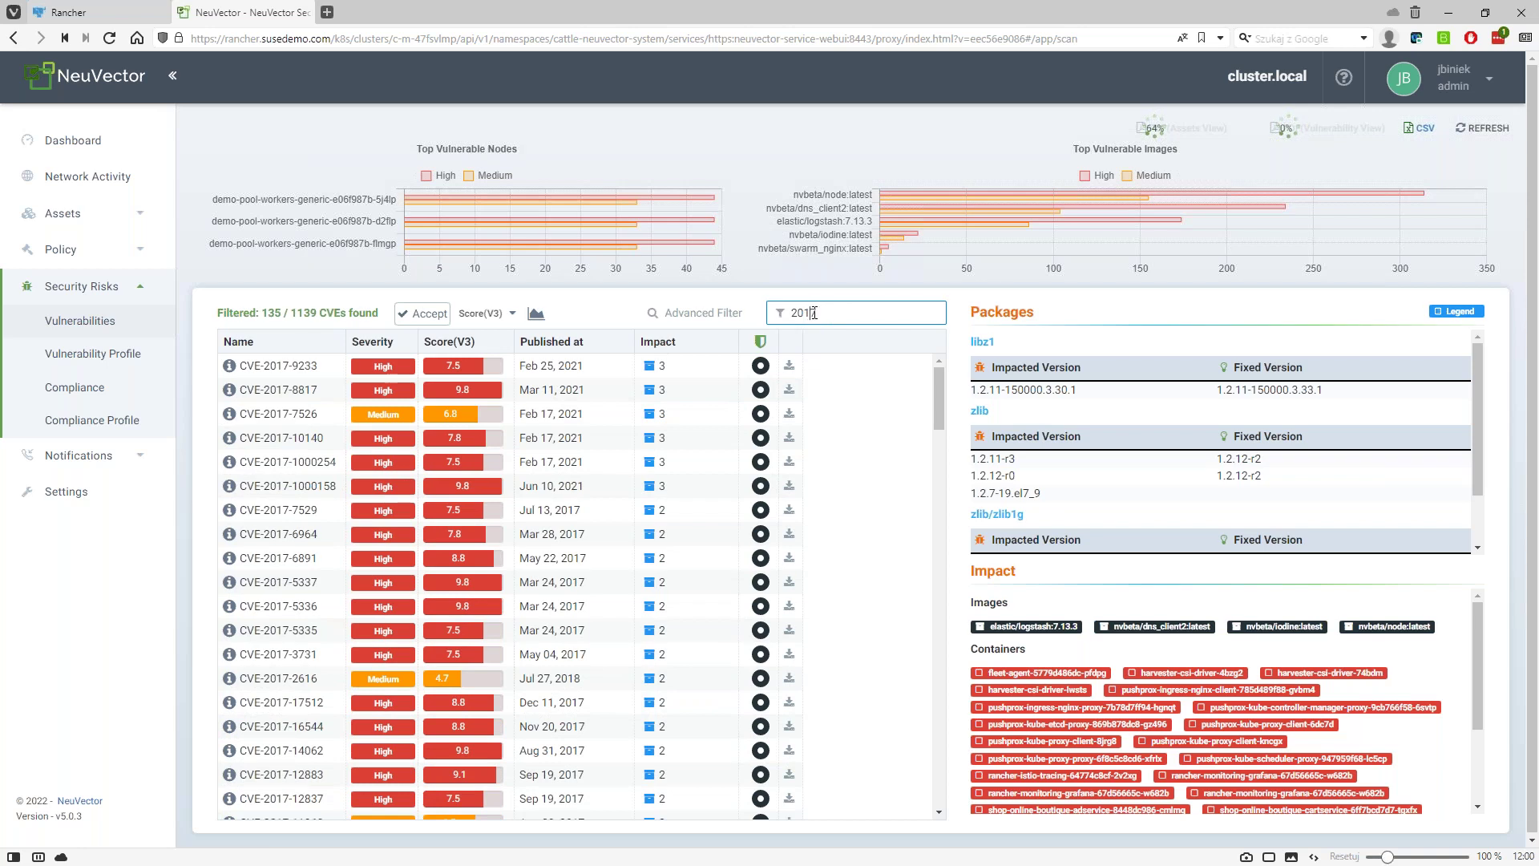
pyautogui.press('BackSpace')
pyautogui.write('6')
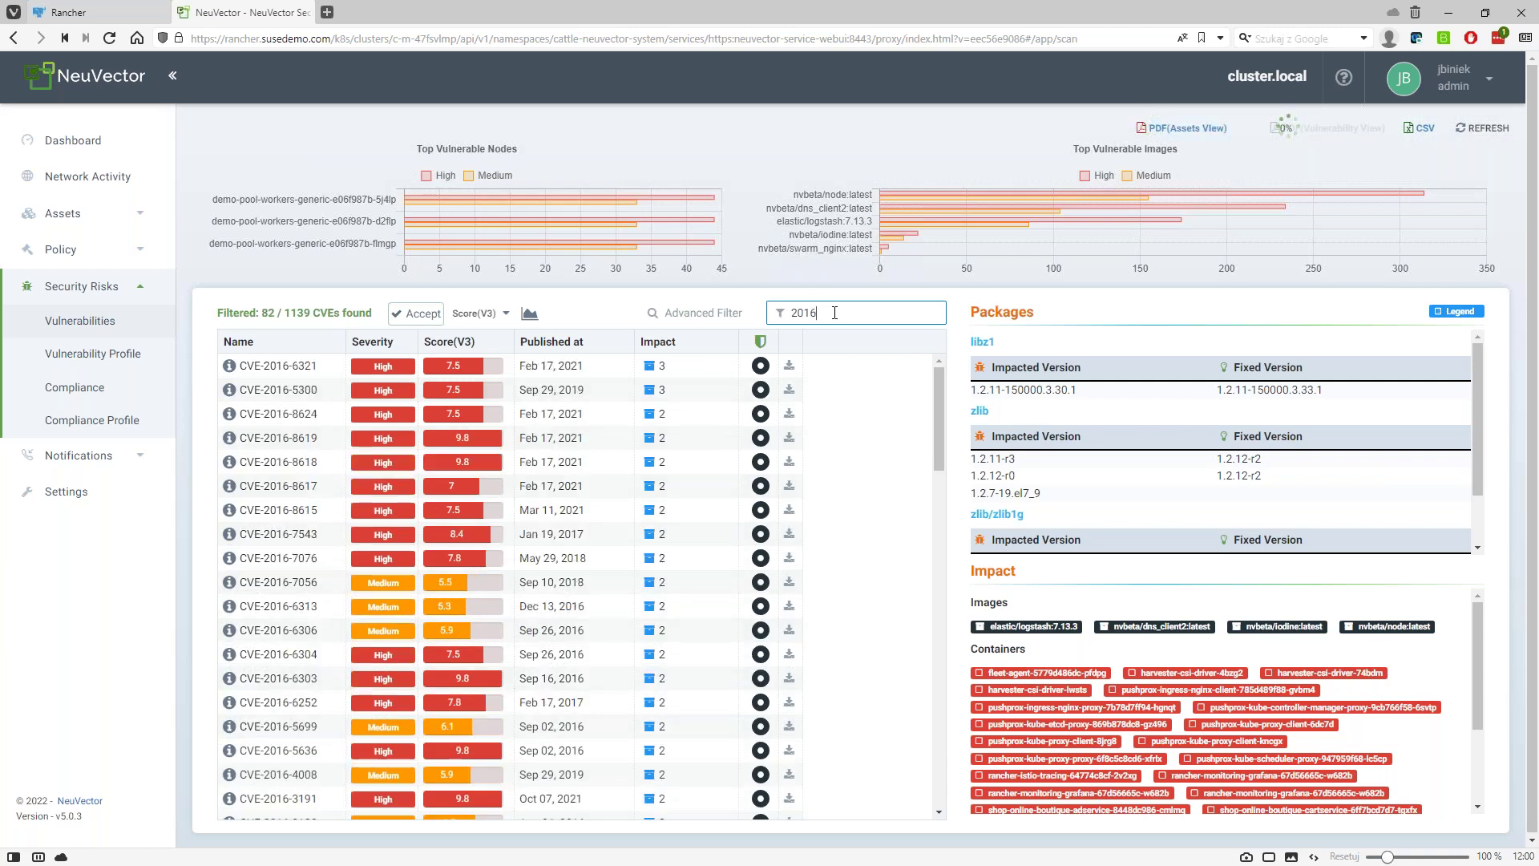
pyautogui.write('5')
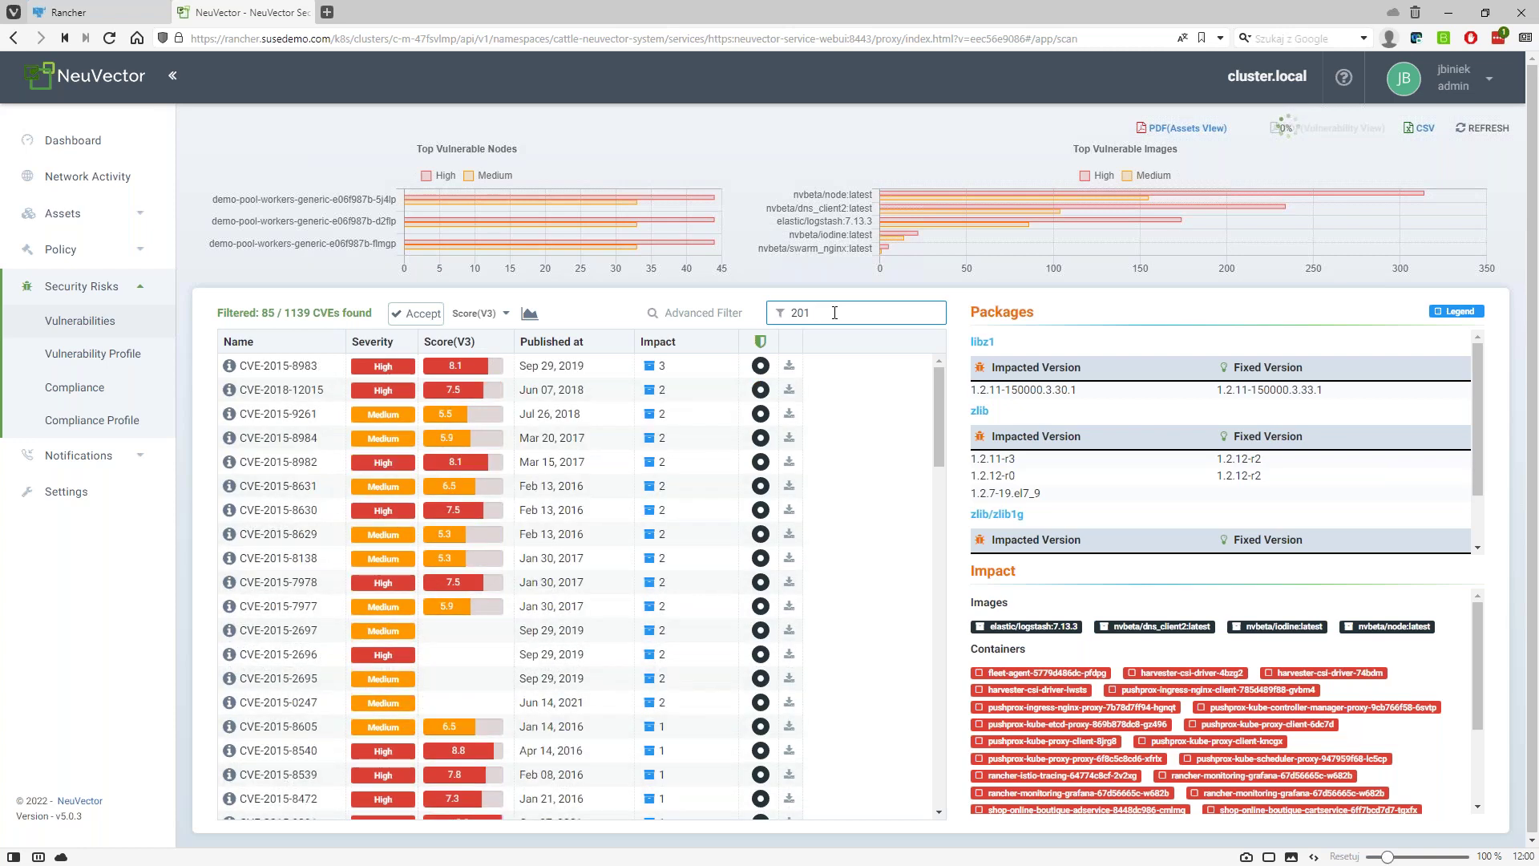
# Check the vulnerabilities filter with the years 2014 and 2013, and leave it set to 2014
pyautogui.write('4')
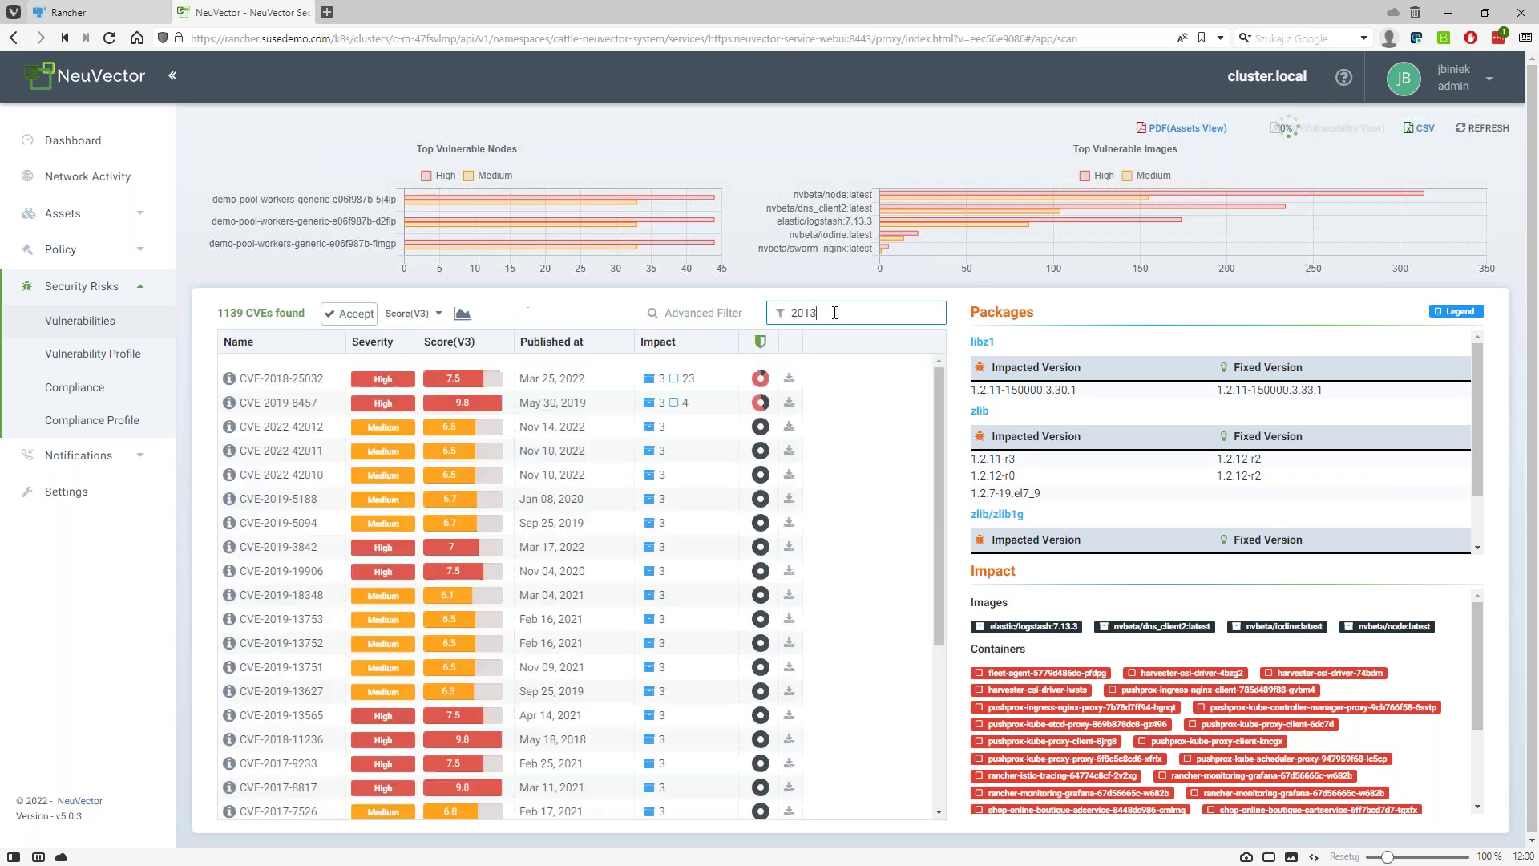
pyautogui.write('3')
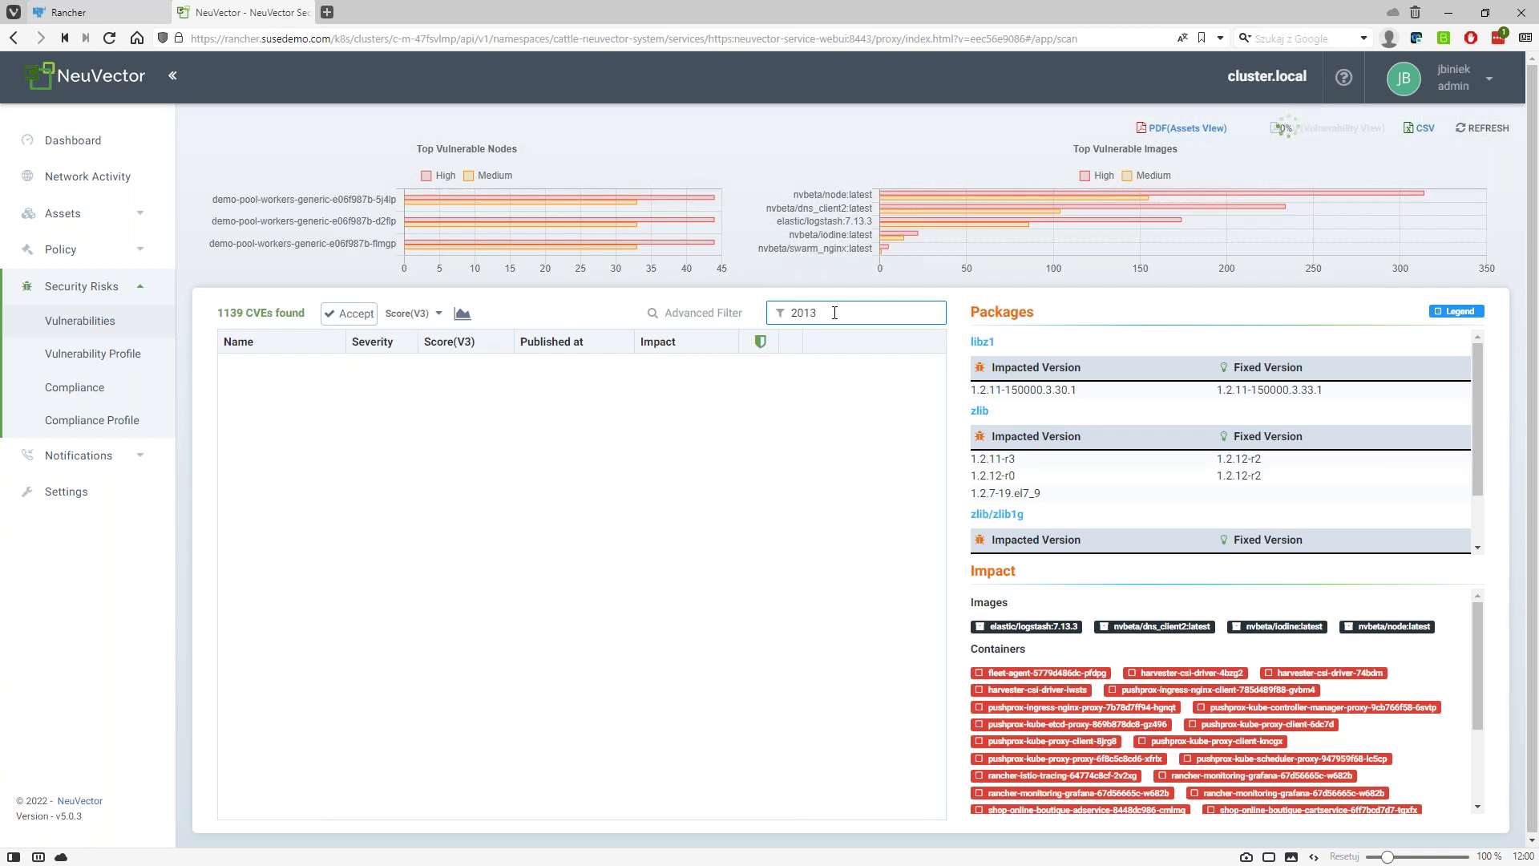
pyautogui.press('BackSpace')
pyautogui.write('4')
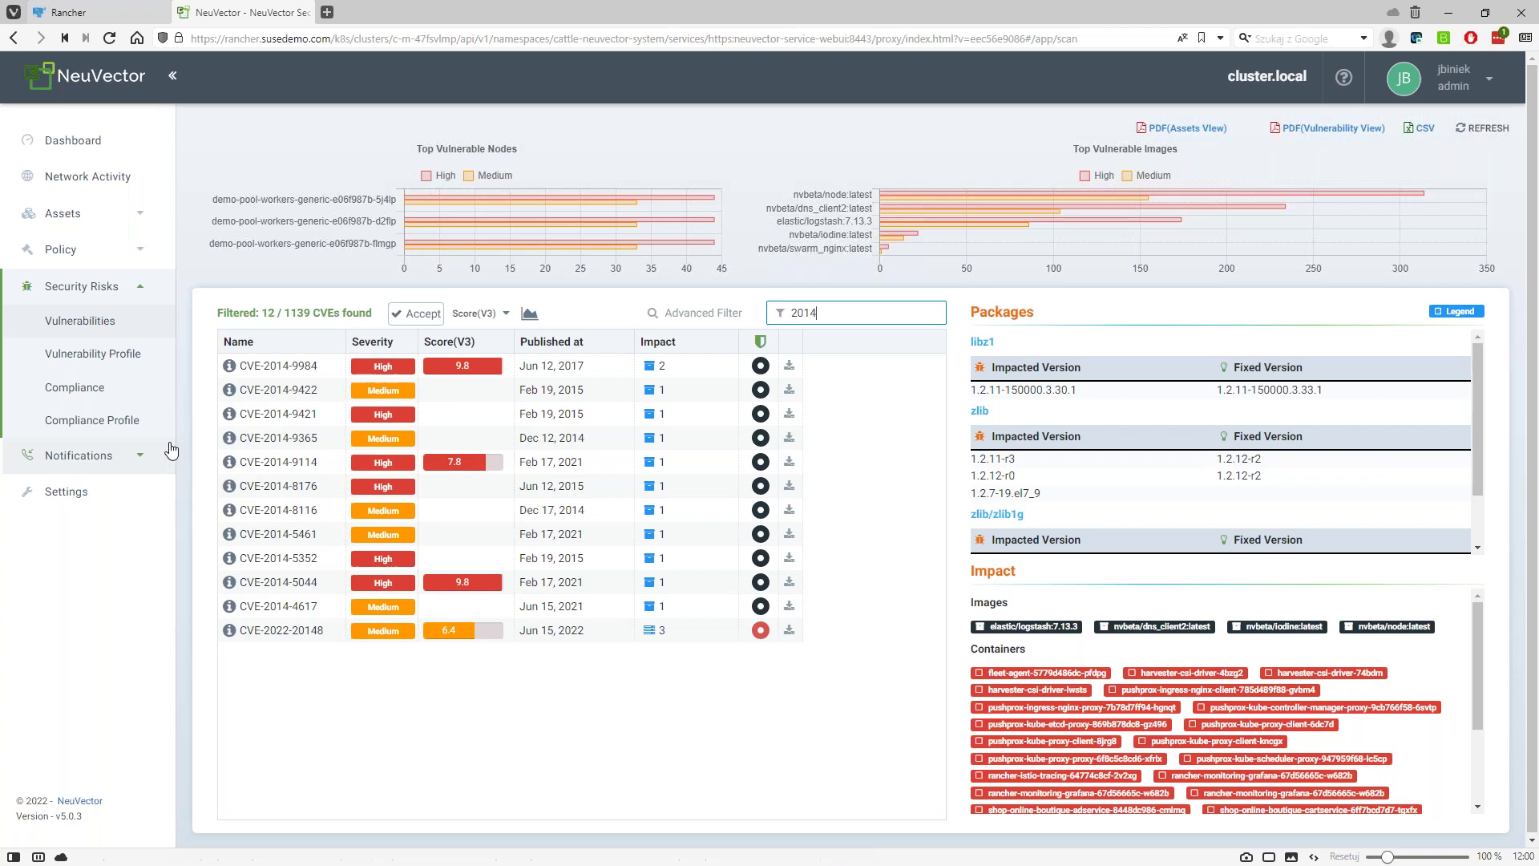
# Open the Security Events notifications and review the recorded file access and process profile violations
pyautogui.click(129, 456)
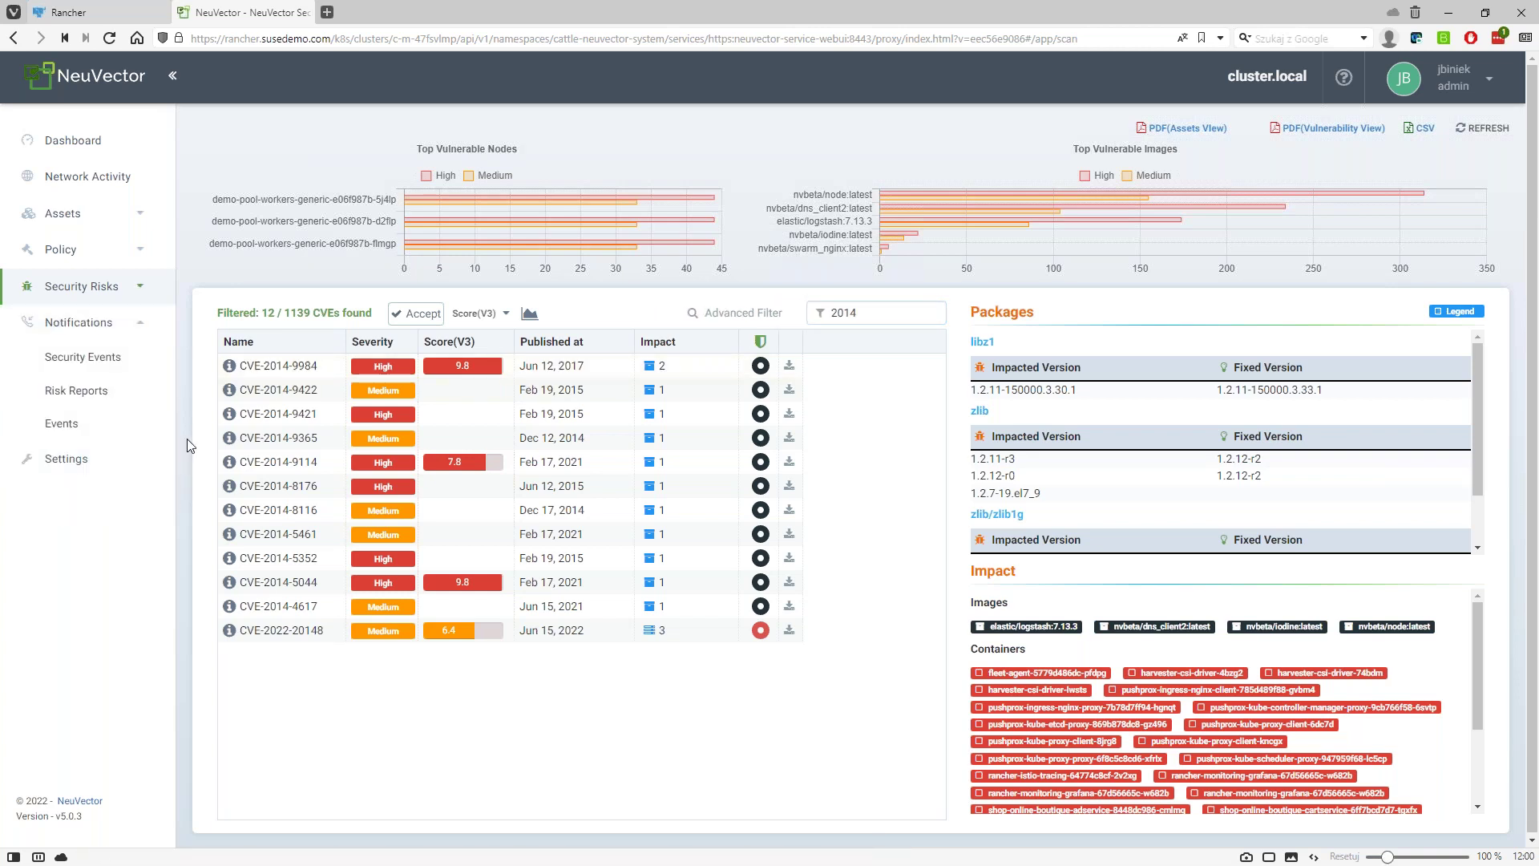
pyautogui.click(83, 360)
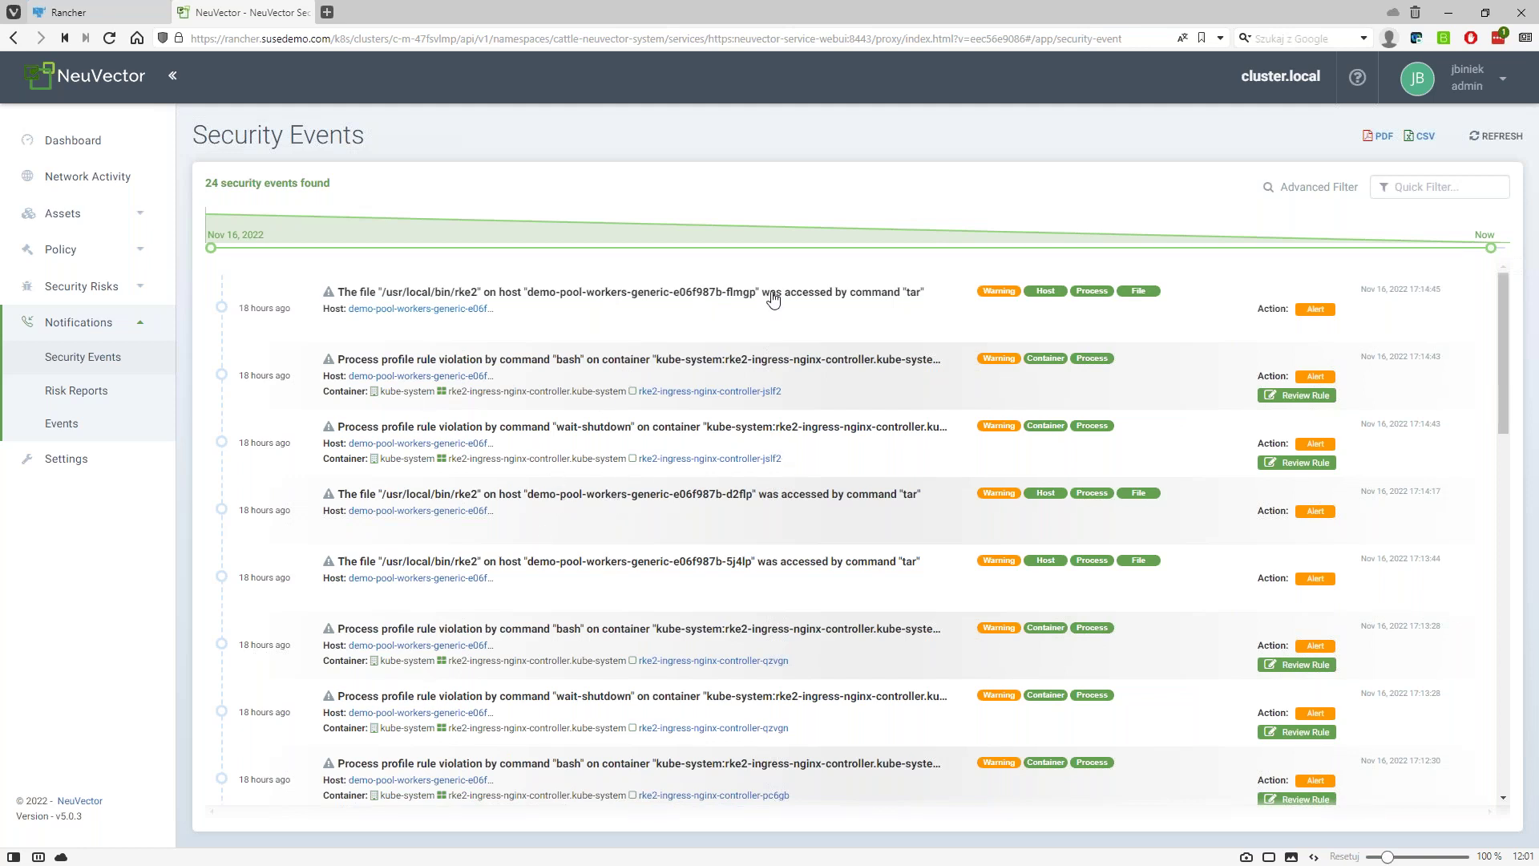
# Open the container assets and view the details of the first harvester-csi-driver container
pyautogui.click(145, 214)
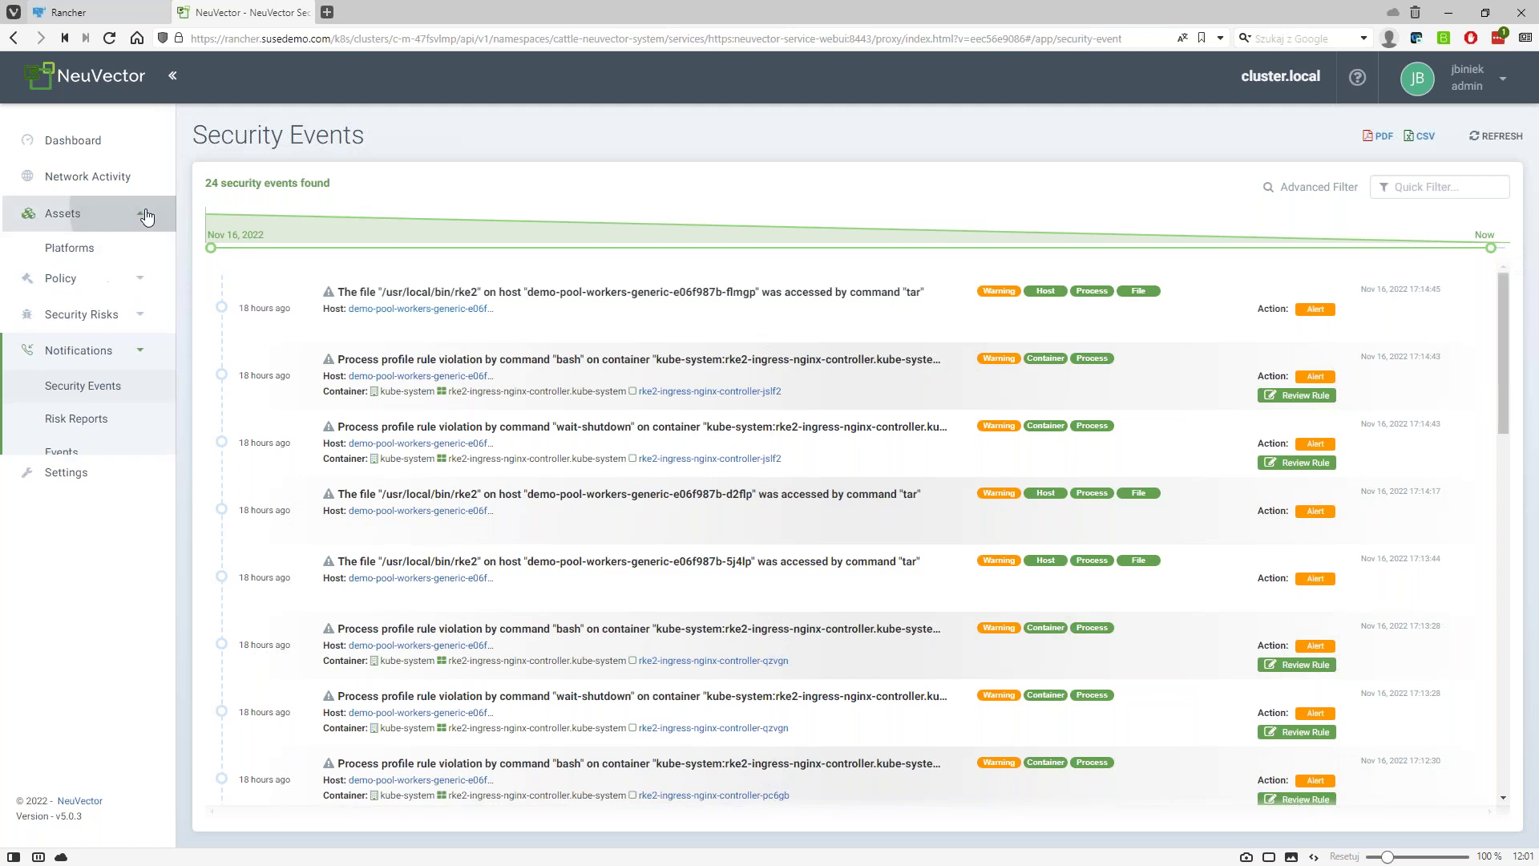
pyautogui.click(81, 316)
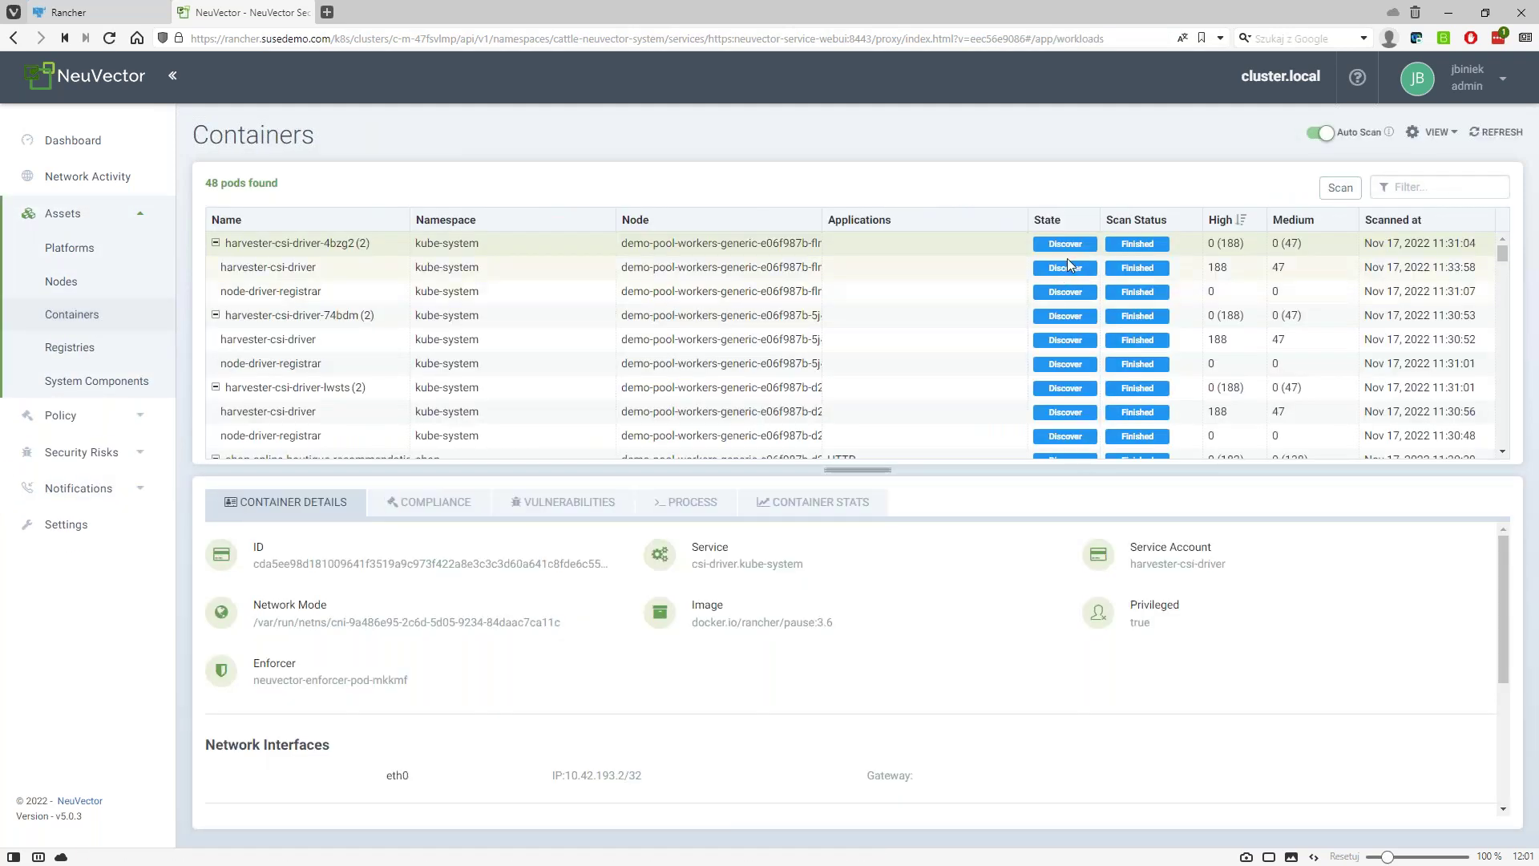
pyautogui.click(287, 270)
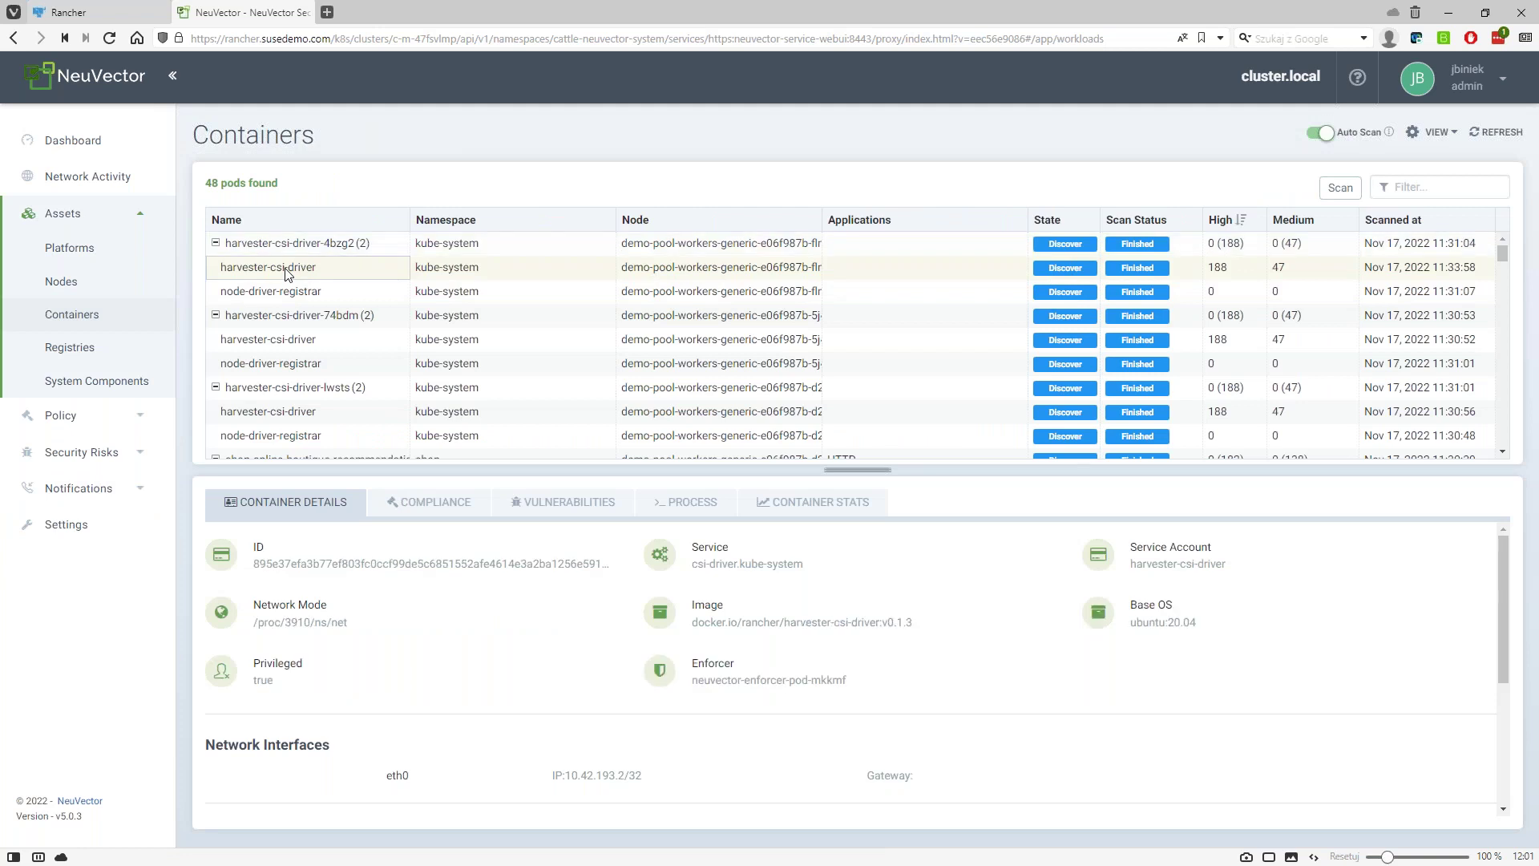
# Open the policy groups, check the members of nv.calico-node.calico-system, and leave only the containers group selected
pyautogui.click(151, 418)
pyautogui.click(71, 319)
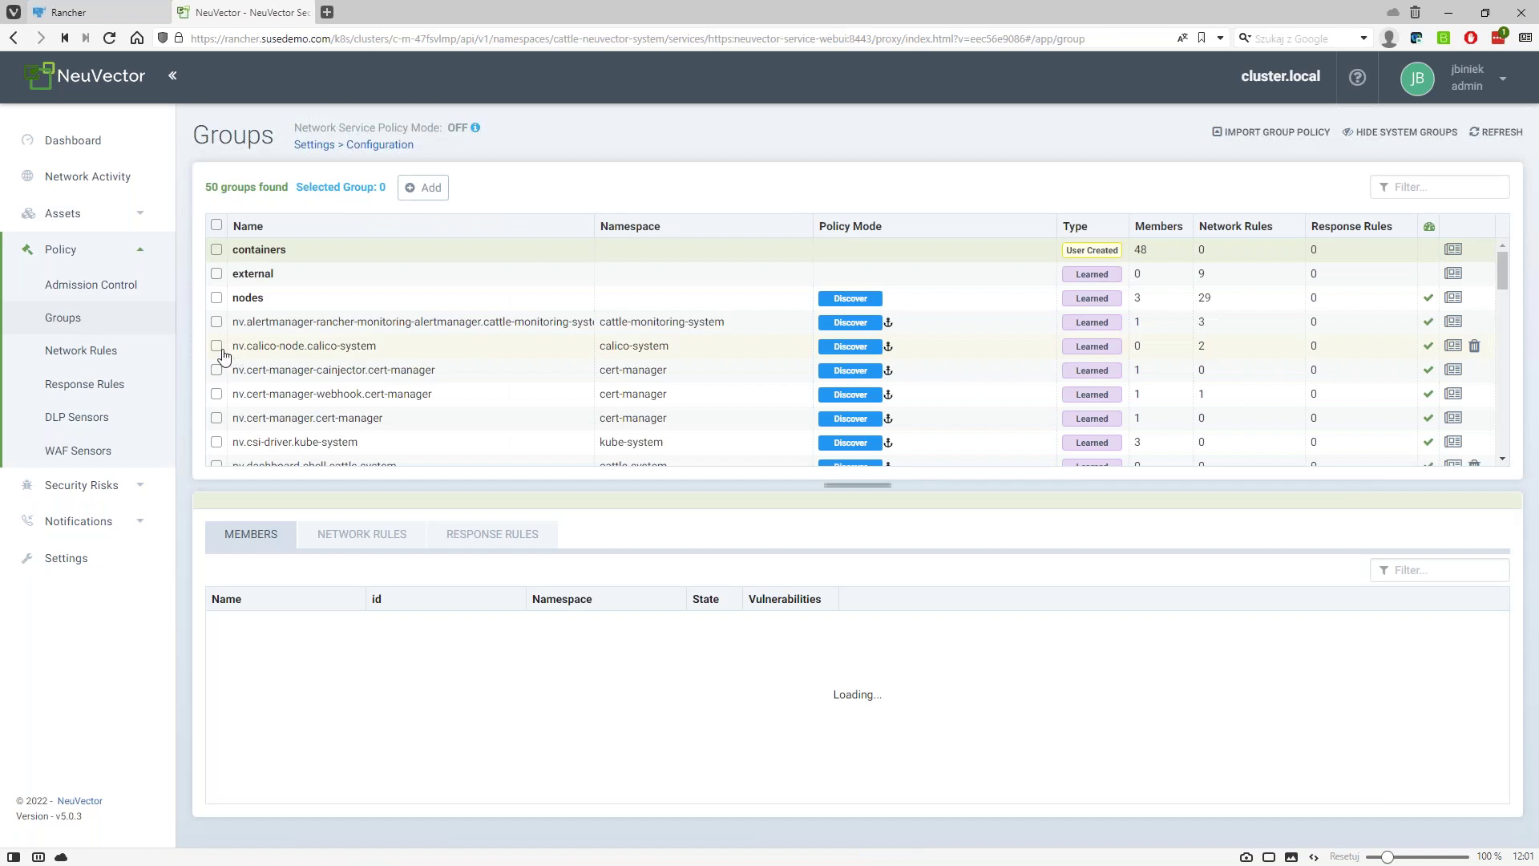
pyautogui.click(216, 347)
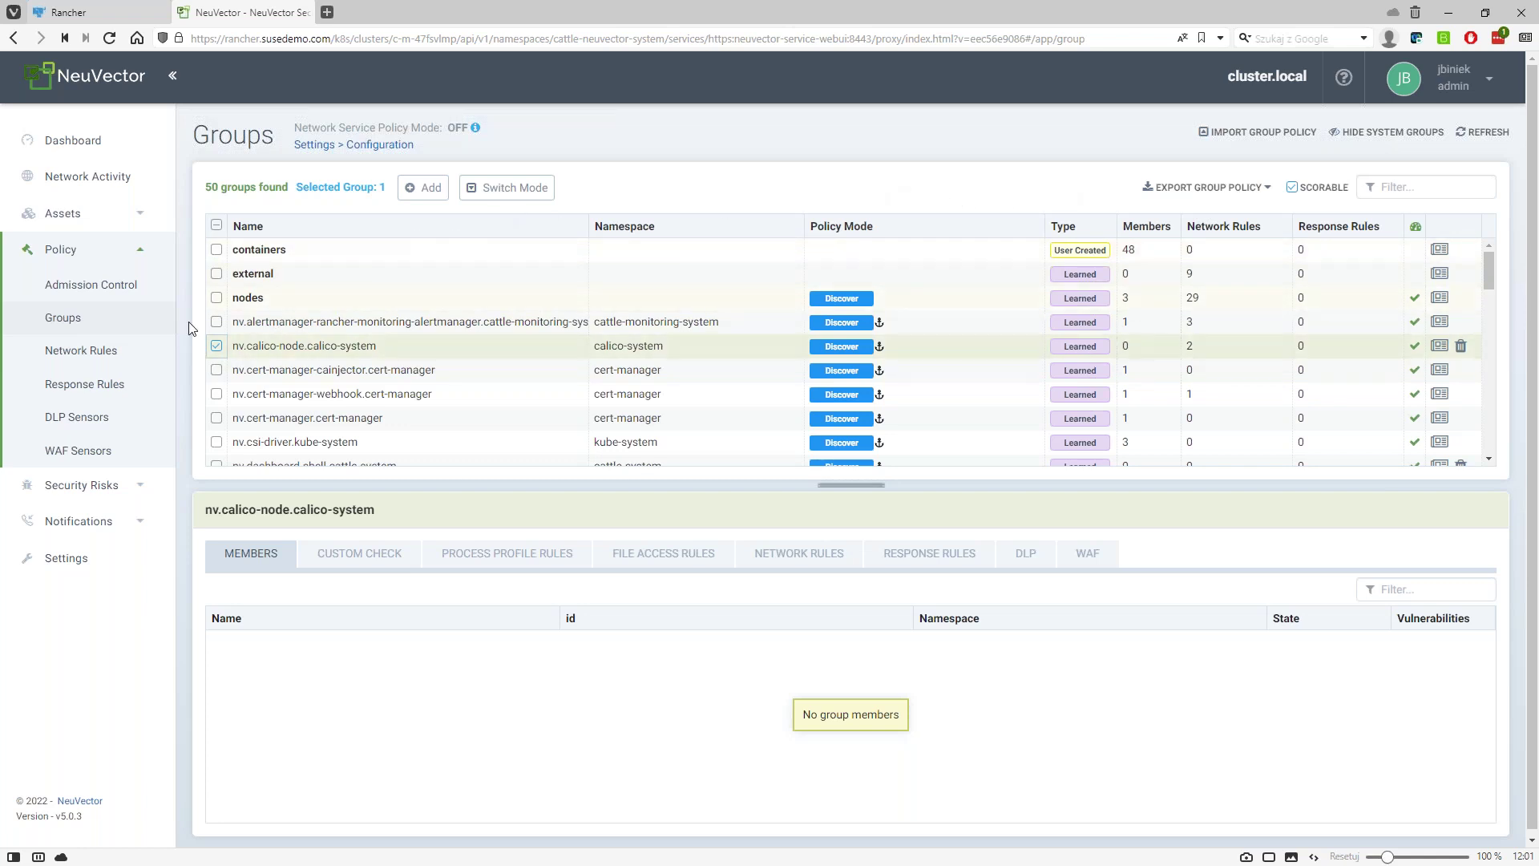
pyautogui.click(217, 350)
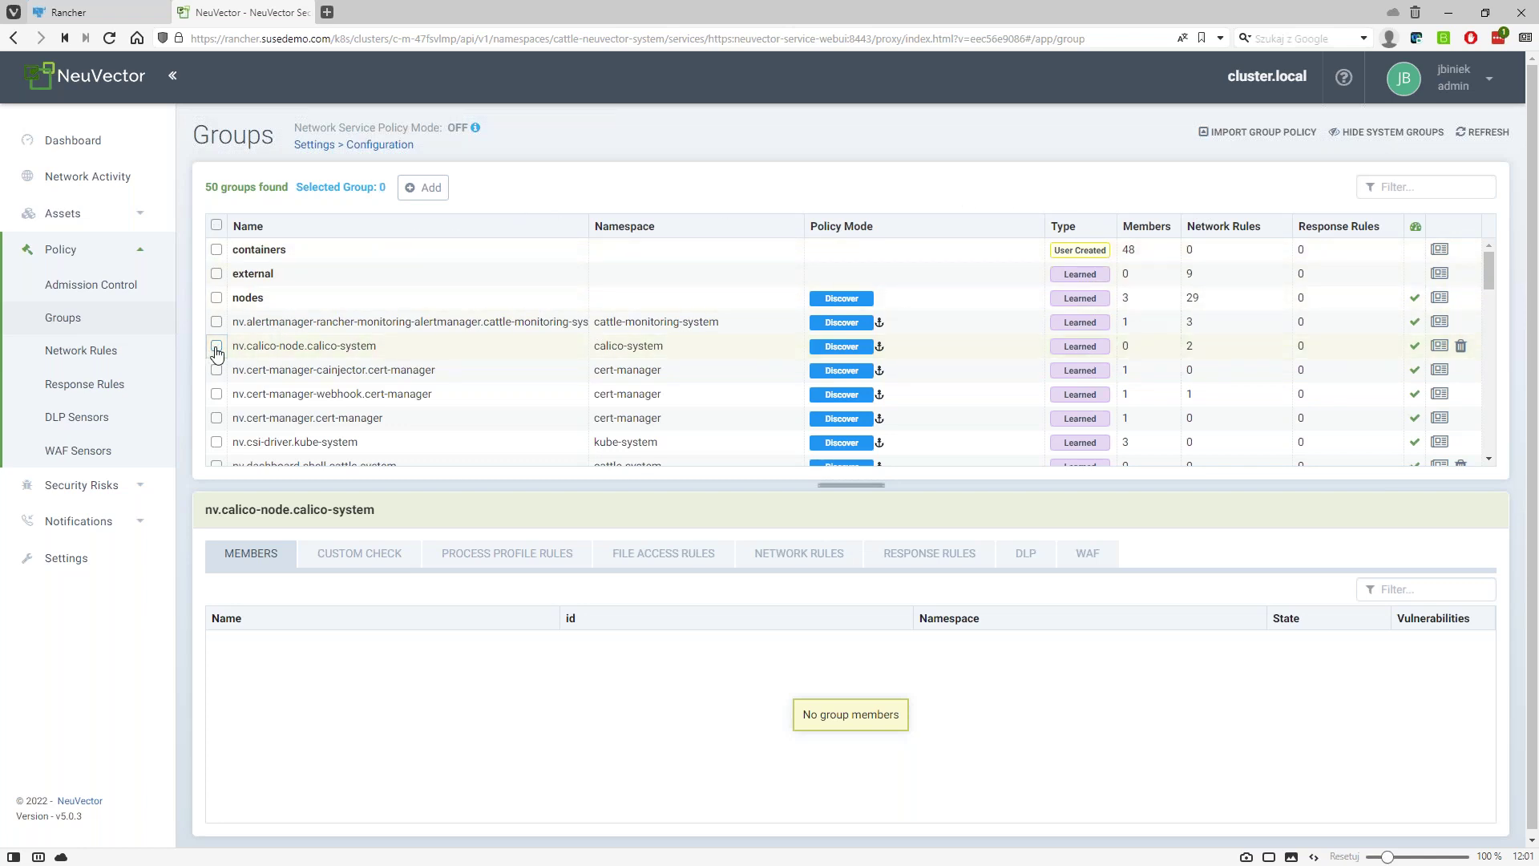
pyautogui.click(218, 251)
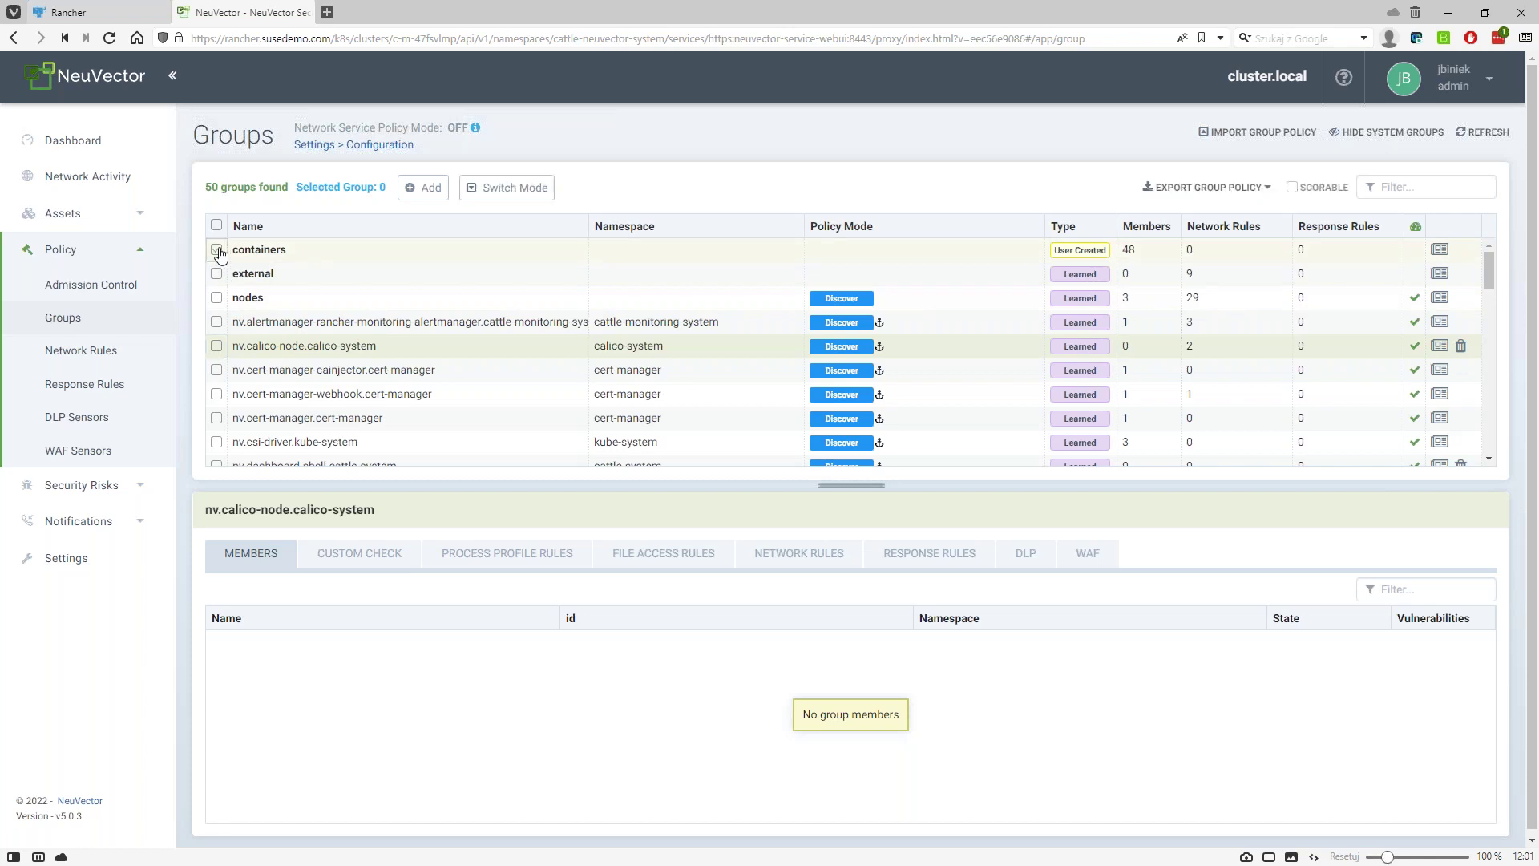
pyautogui.click(219, 254)
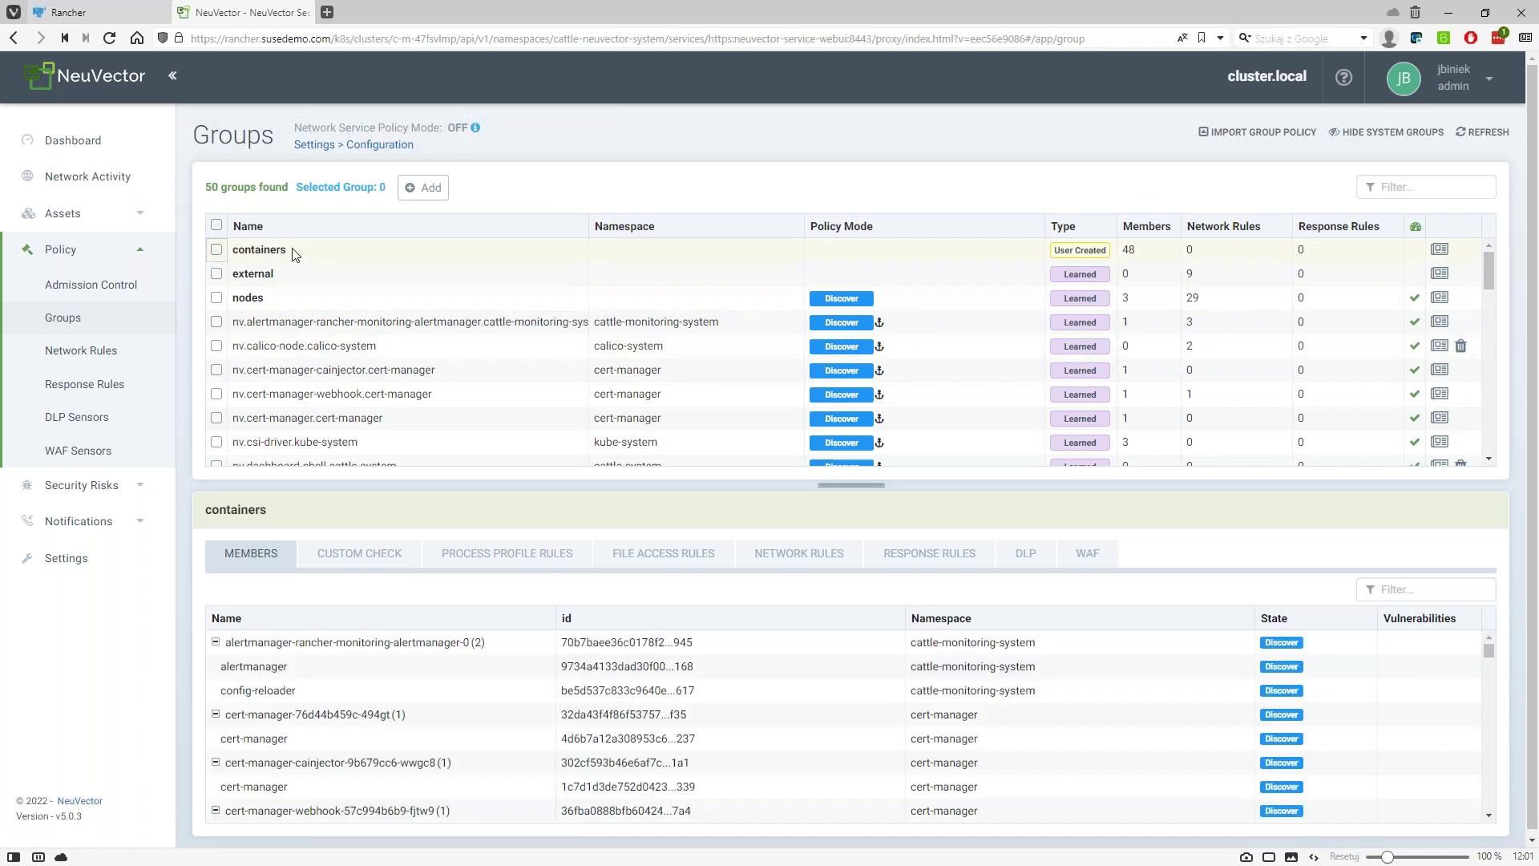
pyautogui.click(217, 251)
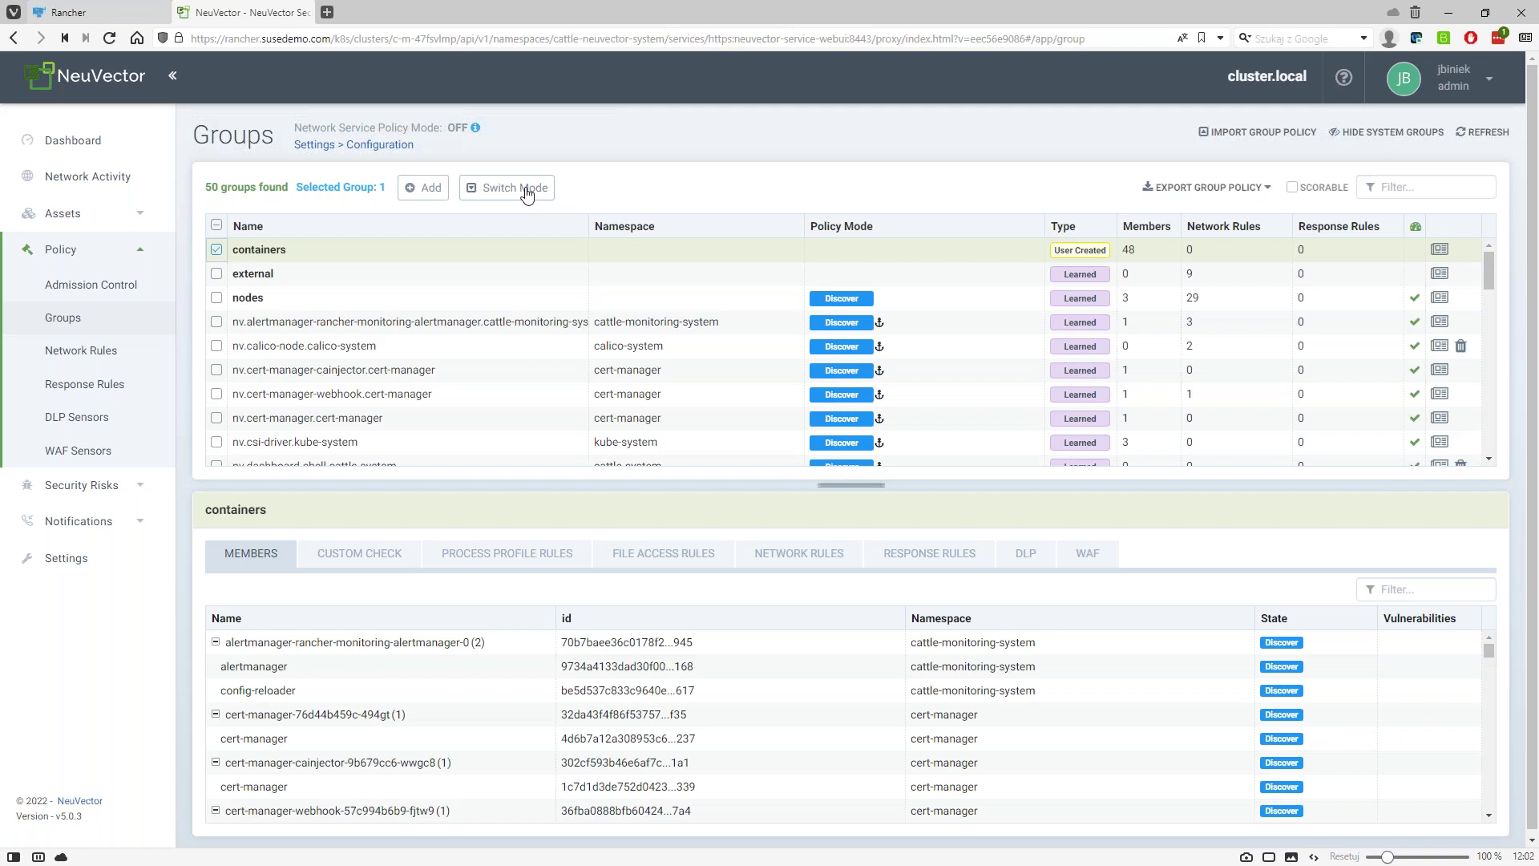
# Open mode switching for the containers group and go through the Discover, Monitor and Protect modes
pyautogui.click(527, 193)
pyautogui.click(304, 419)
pyautogui.click(371, 419)
pyautogui.click(438, 420)
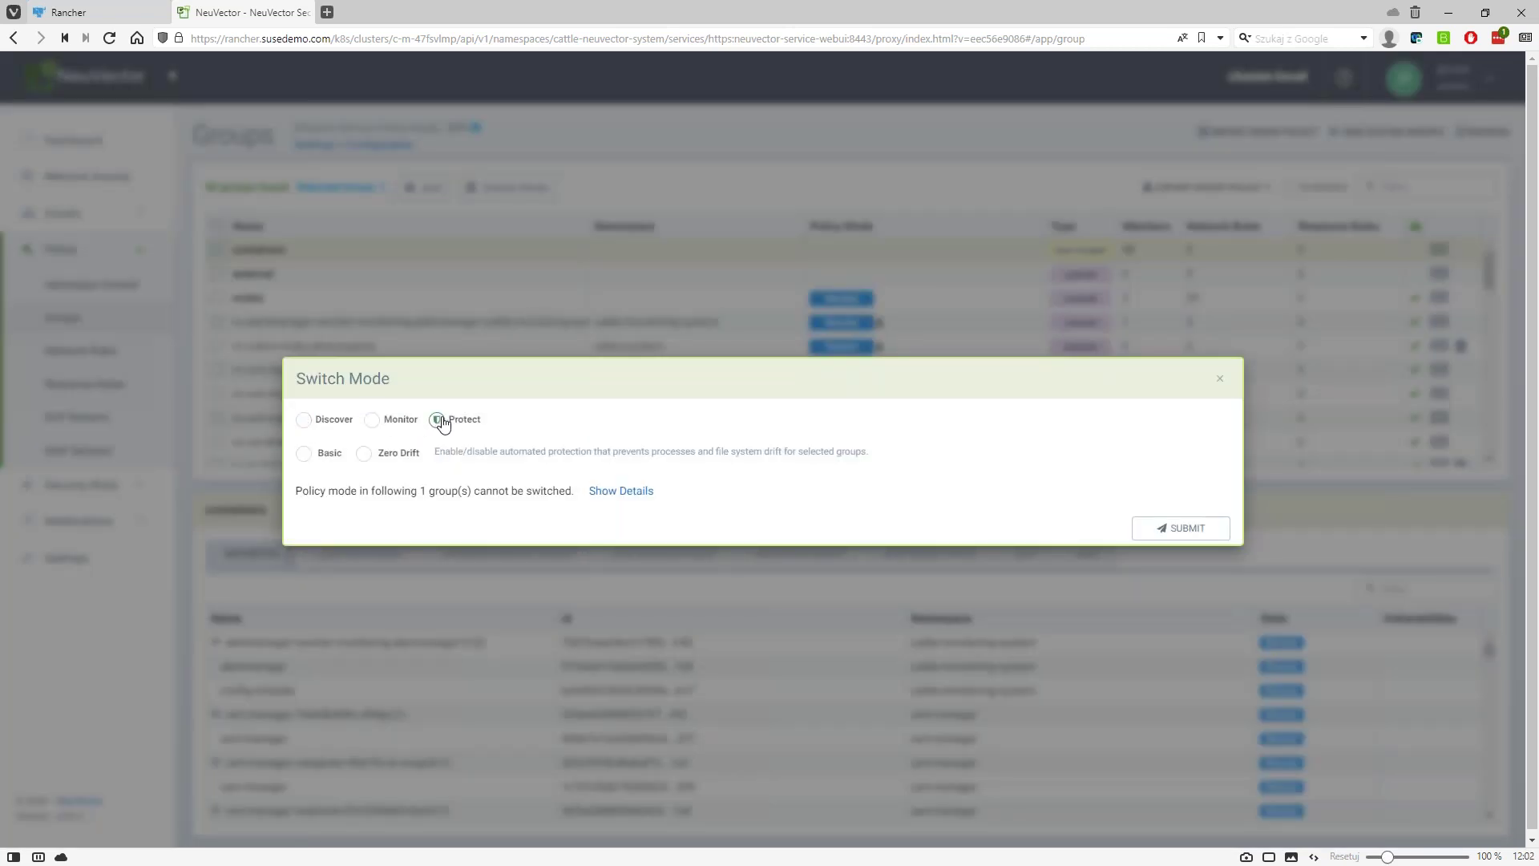
pyautogui.click(324, 425)
pyautogui.click(396, 419)
# Compare the Zero Drift and Basic options across the policy modes, and close the mode dialog without submitting
pyautogui.click(365, 455)
pyautogui.click(461, 424)
pyautogui.click(372, 421)
pyautogui.click(305, 419)
pyautogui.click(308, 456)
pyautogui.click(373, 421)
pyautogui.click(365, 453)
pyautogui.click(438, 421)
pyautogui.click(1220, 378)
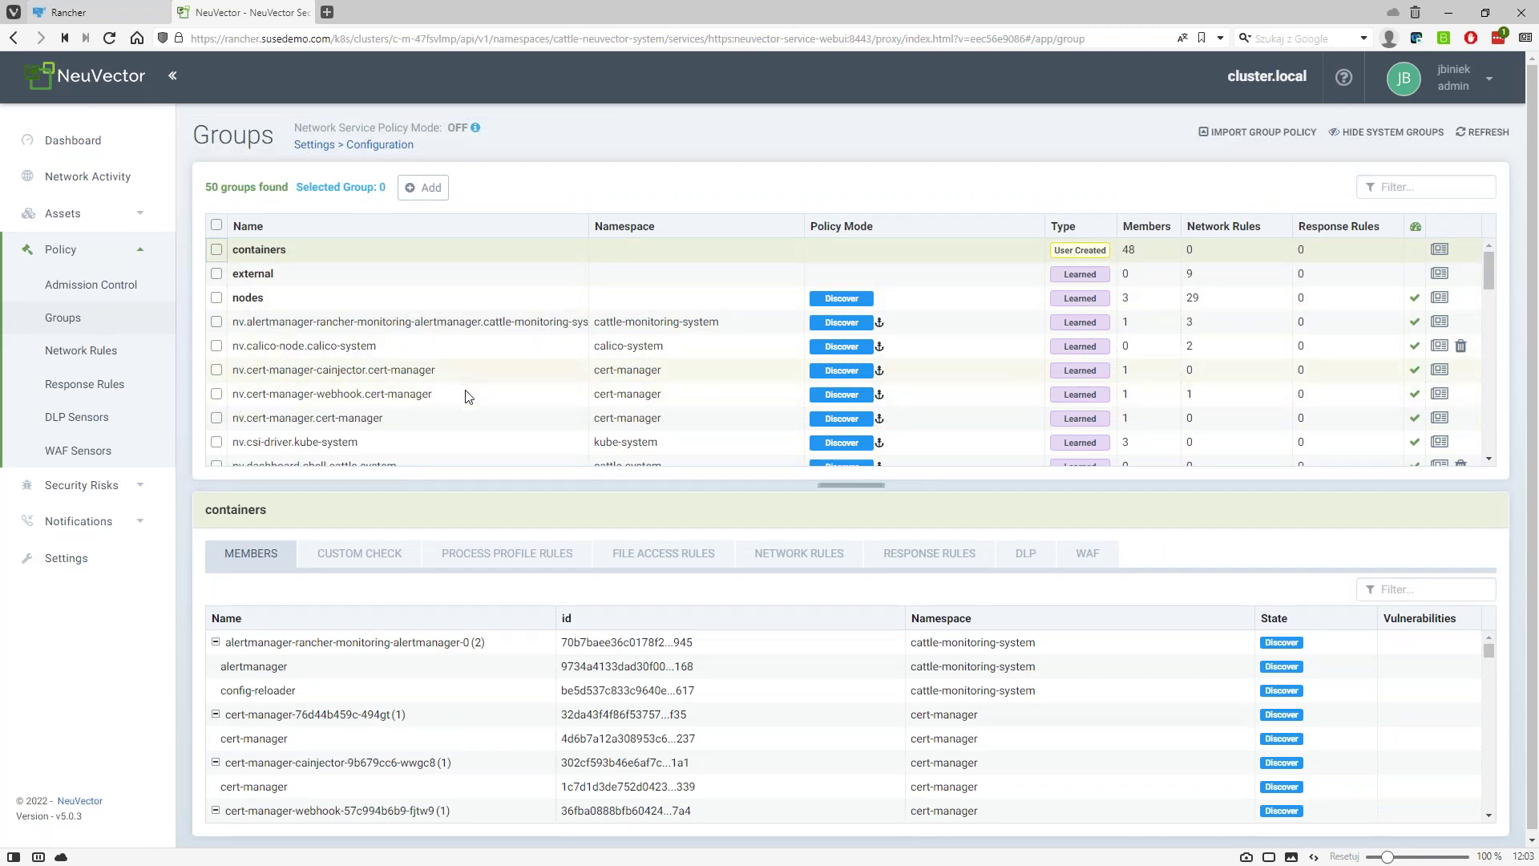
# Return to the Security Events and expand the newest process profile rule violation by command "bash" to review its details
pyautogui.scroll(-1, 481, 425)
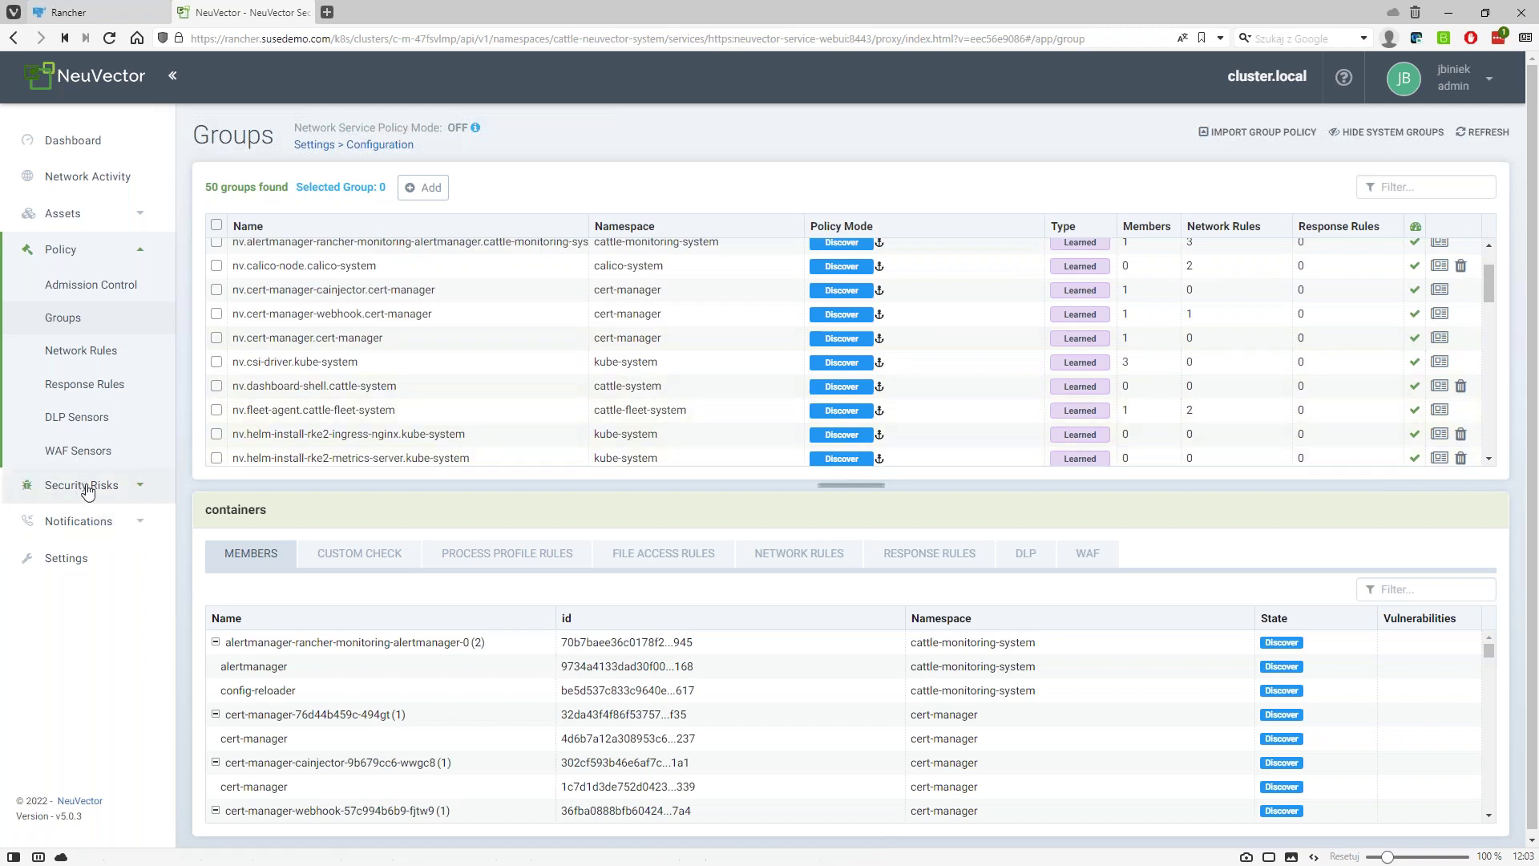
pyautogui.click(136, 487)
pyautogui.click(120, 454)
pyautogui.click(84, 355)
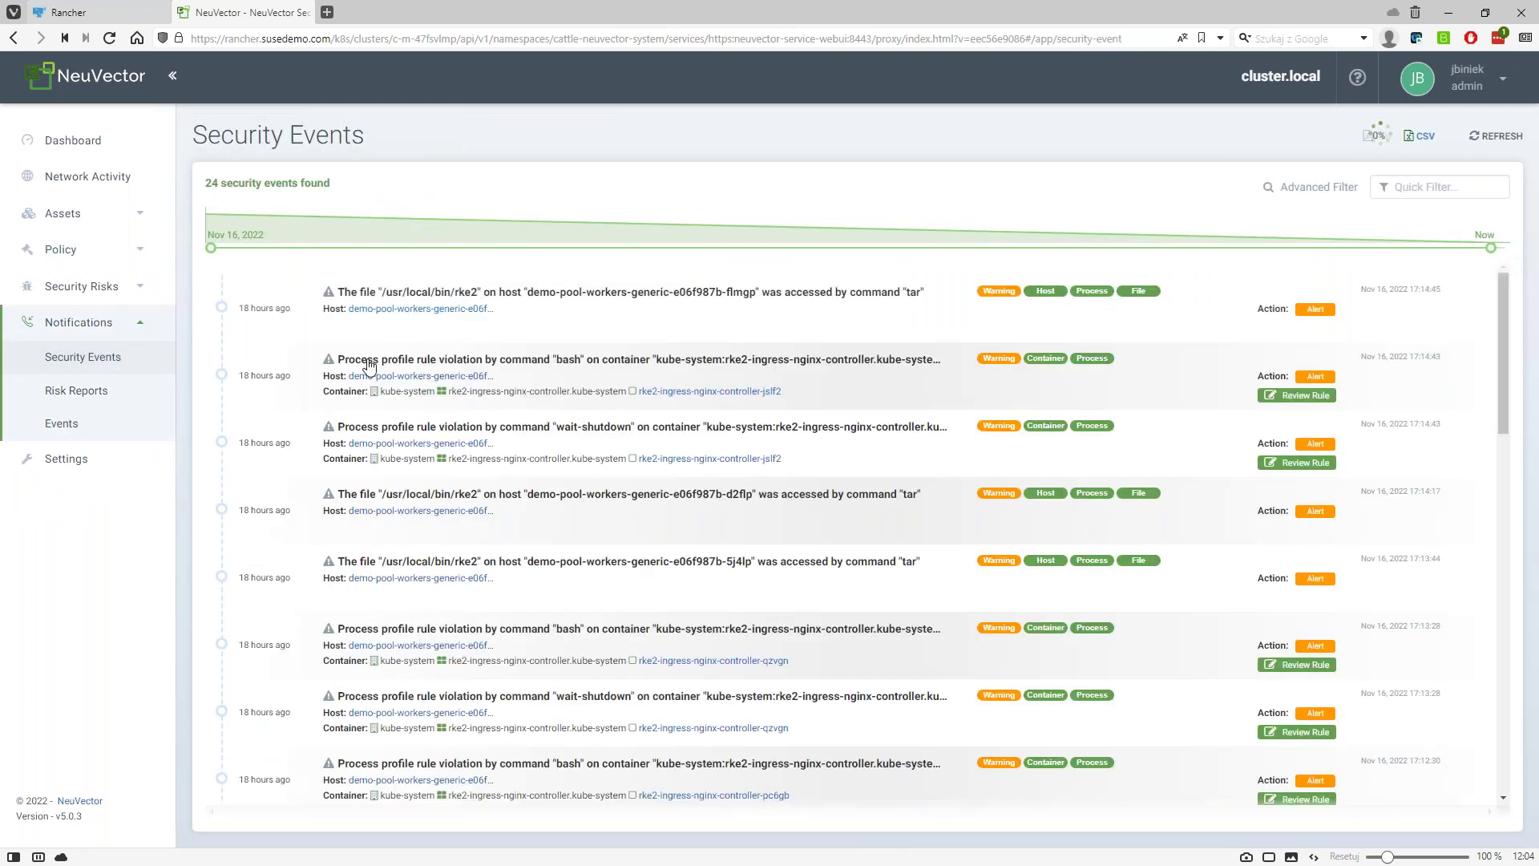
pyautogui.moveTo(344, 363); pyautogui.dragTo(496, 366)
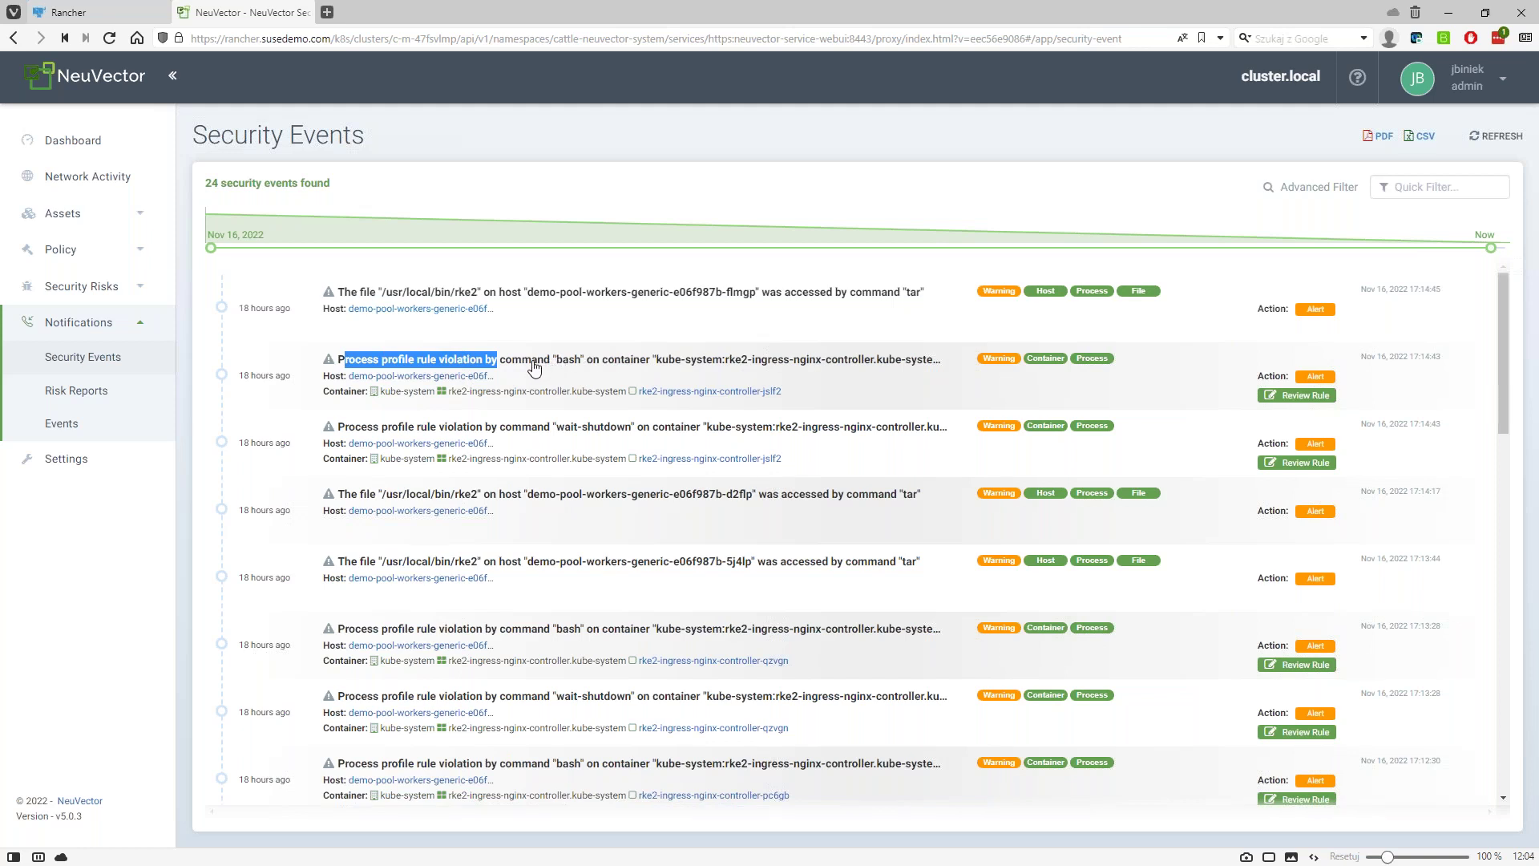
pyautogui.click(363, 363)
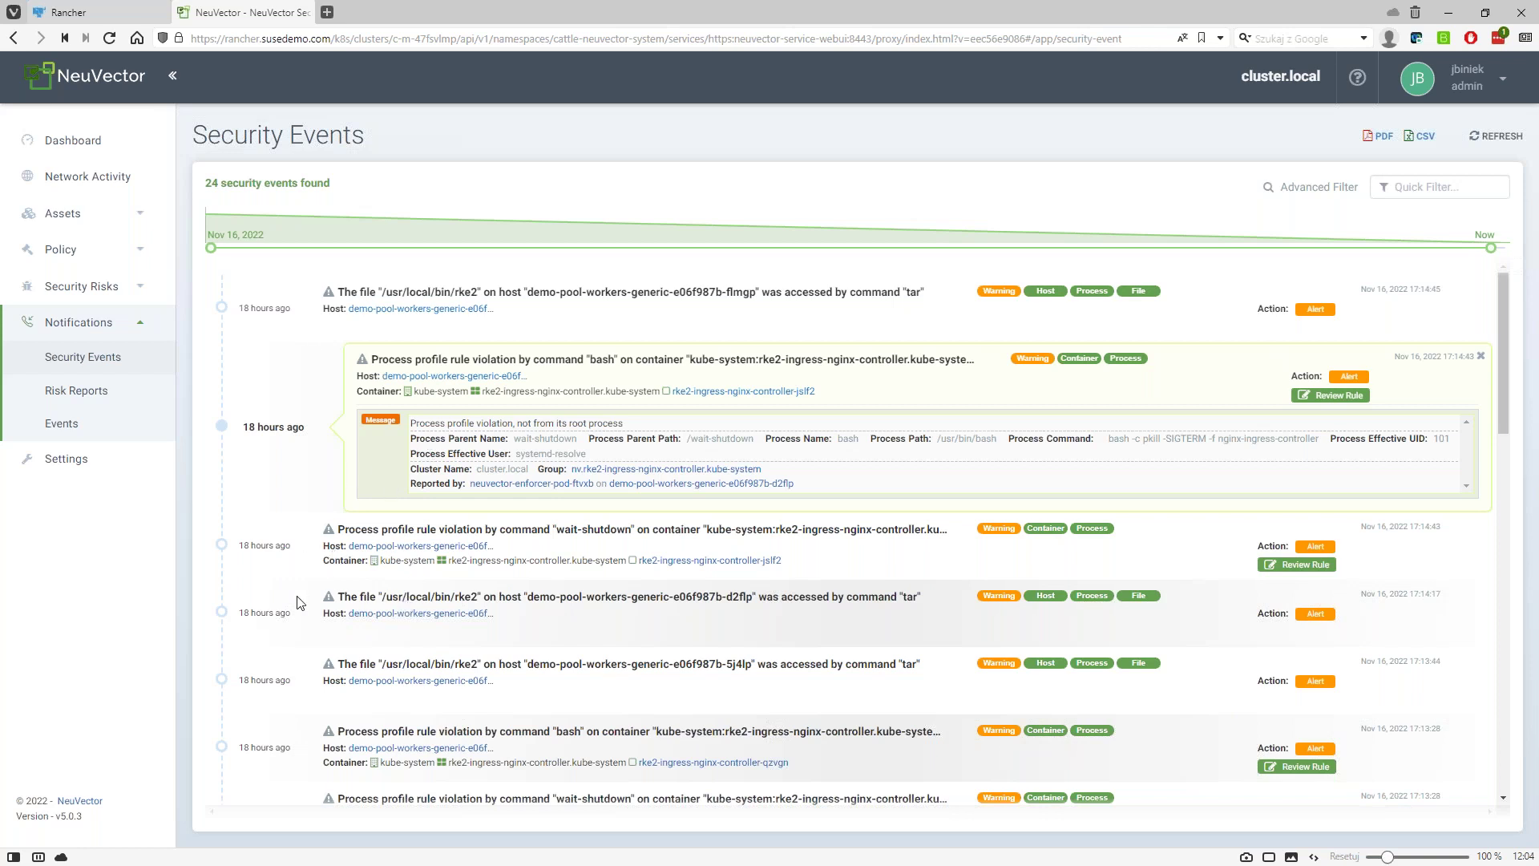
pyautogui.scroll(-1, 265, 401)
pyautogui.scroll(1, 241, 423)
# Open the Risk Reports, review the details of the Registry.Scan.Report for nvbeta/exploit_1_21:latest, and point out the PDF export
pyautogui.click(68, 392)
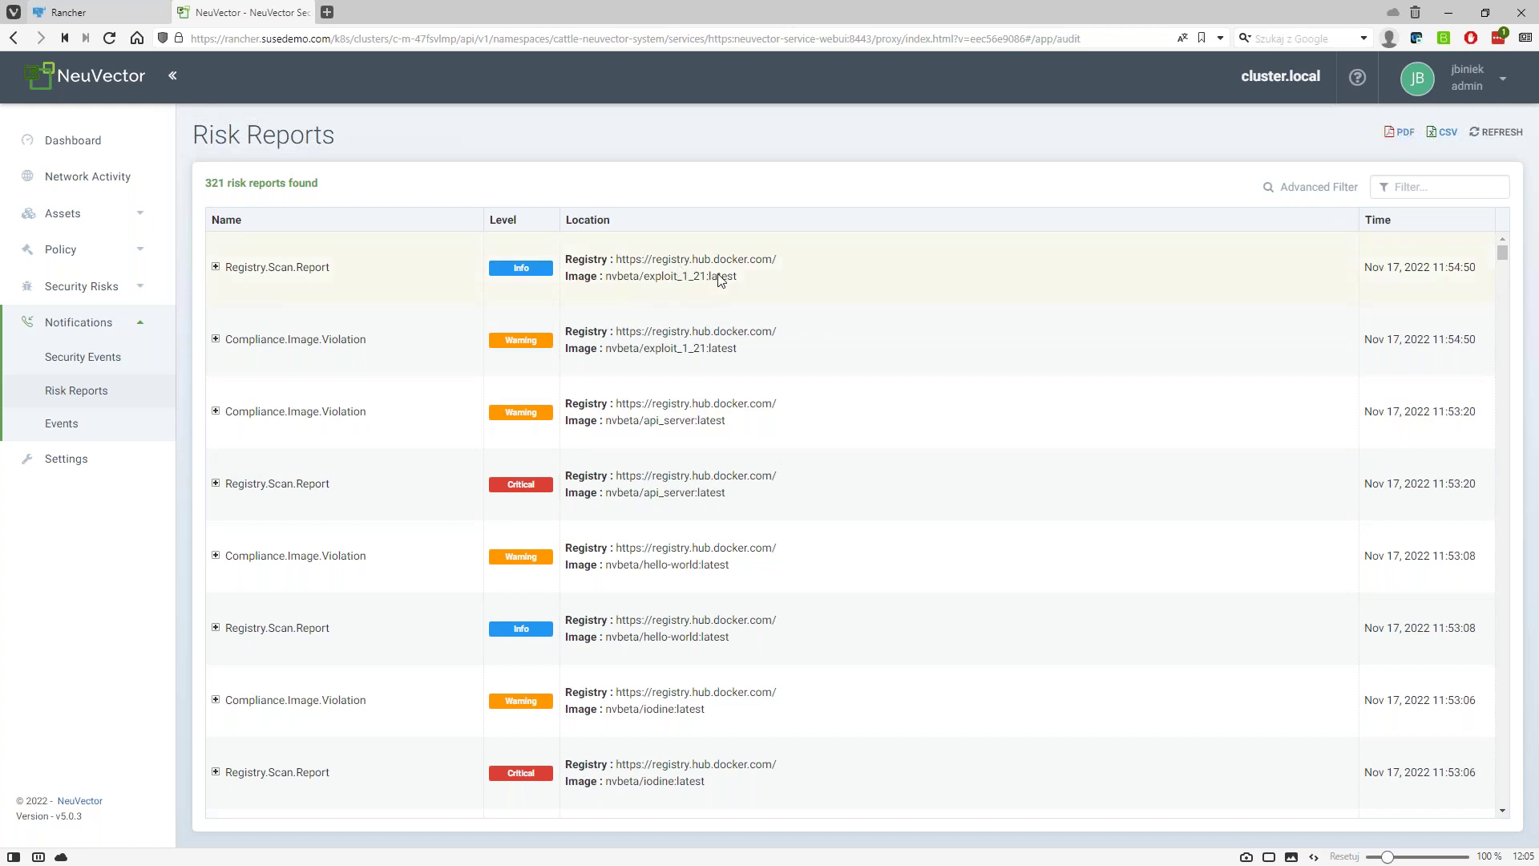
pyautogui.click(215, 267)
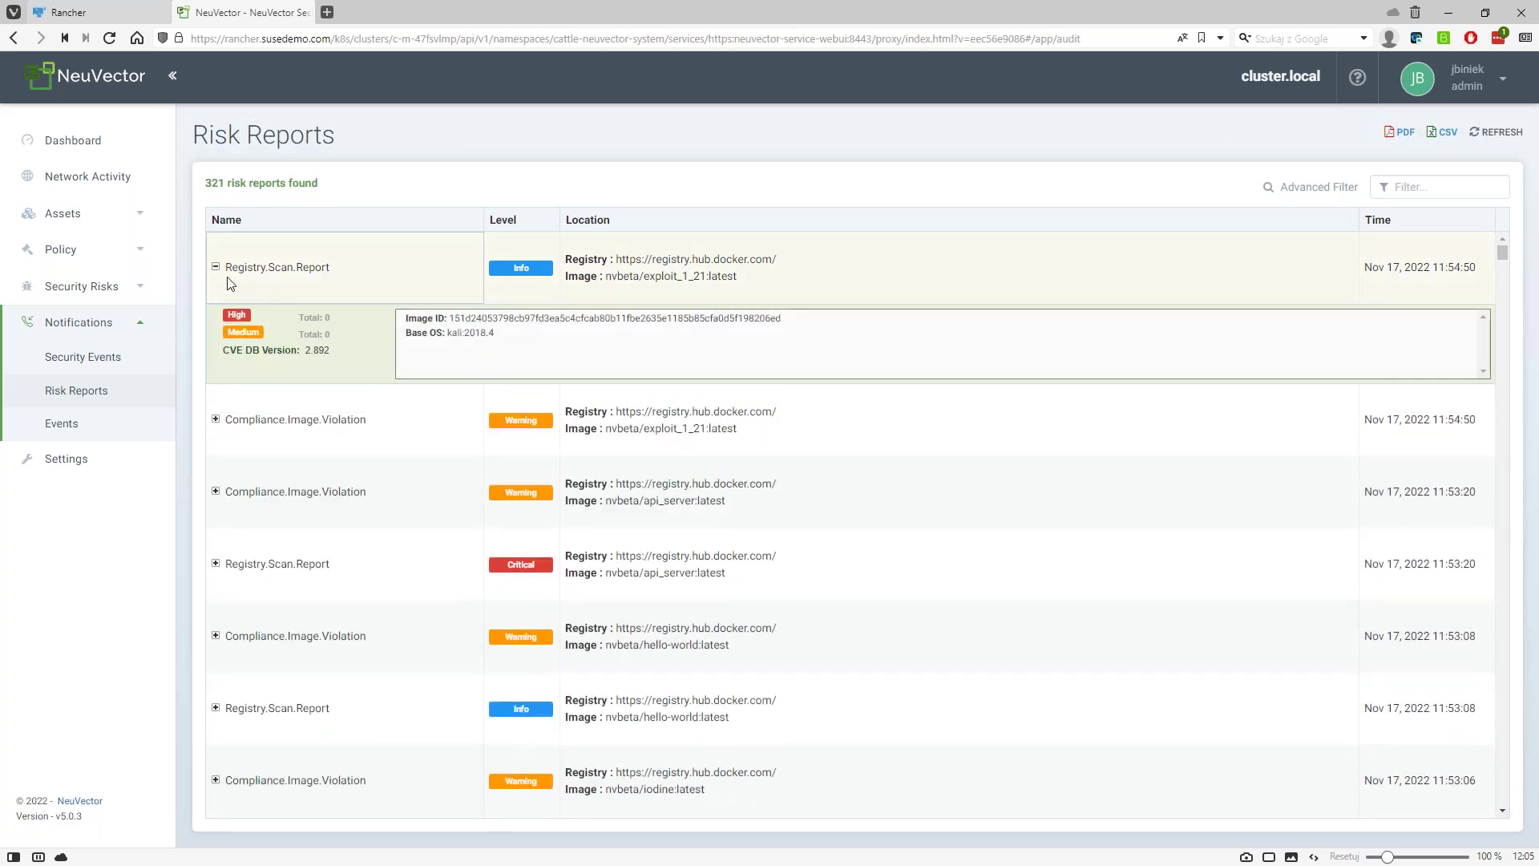
pyautogui.click(215, 267)
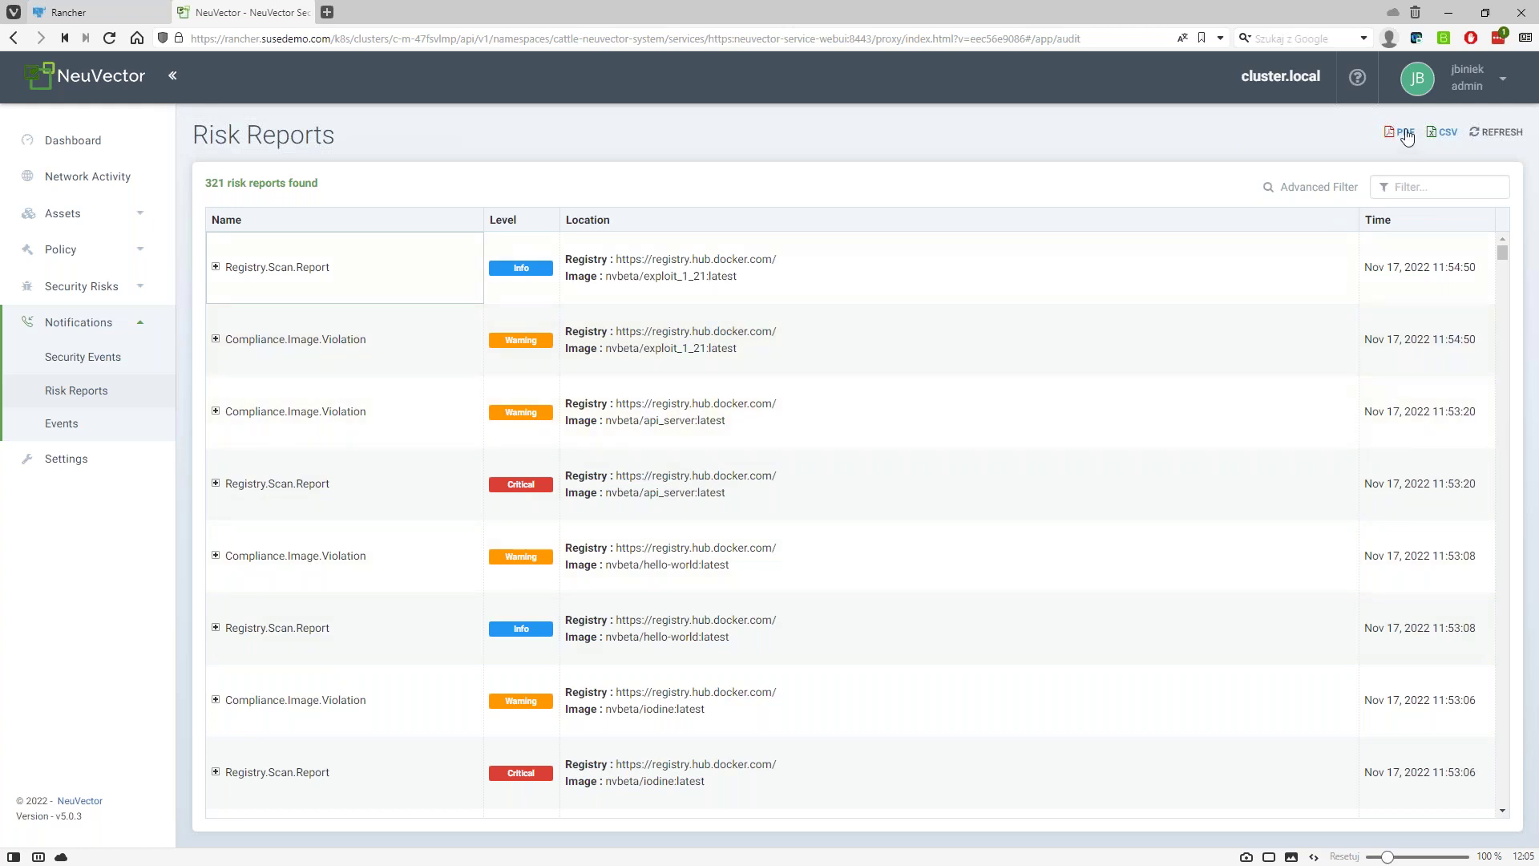
pyautogui.moveTo(1385, 133); pyautogui.dragTo(1391, 136)
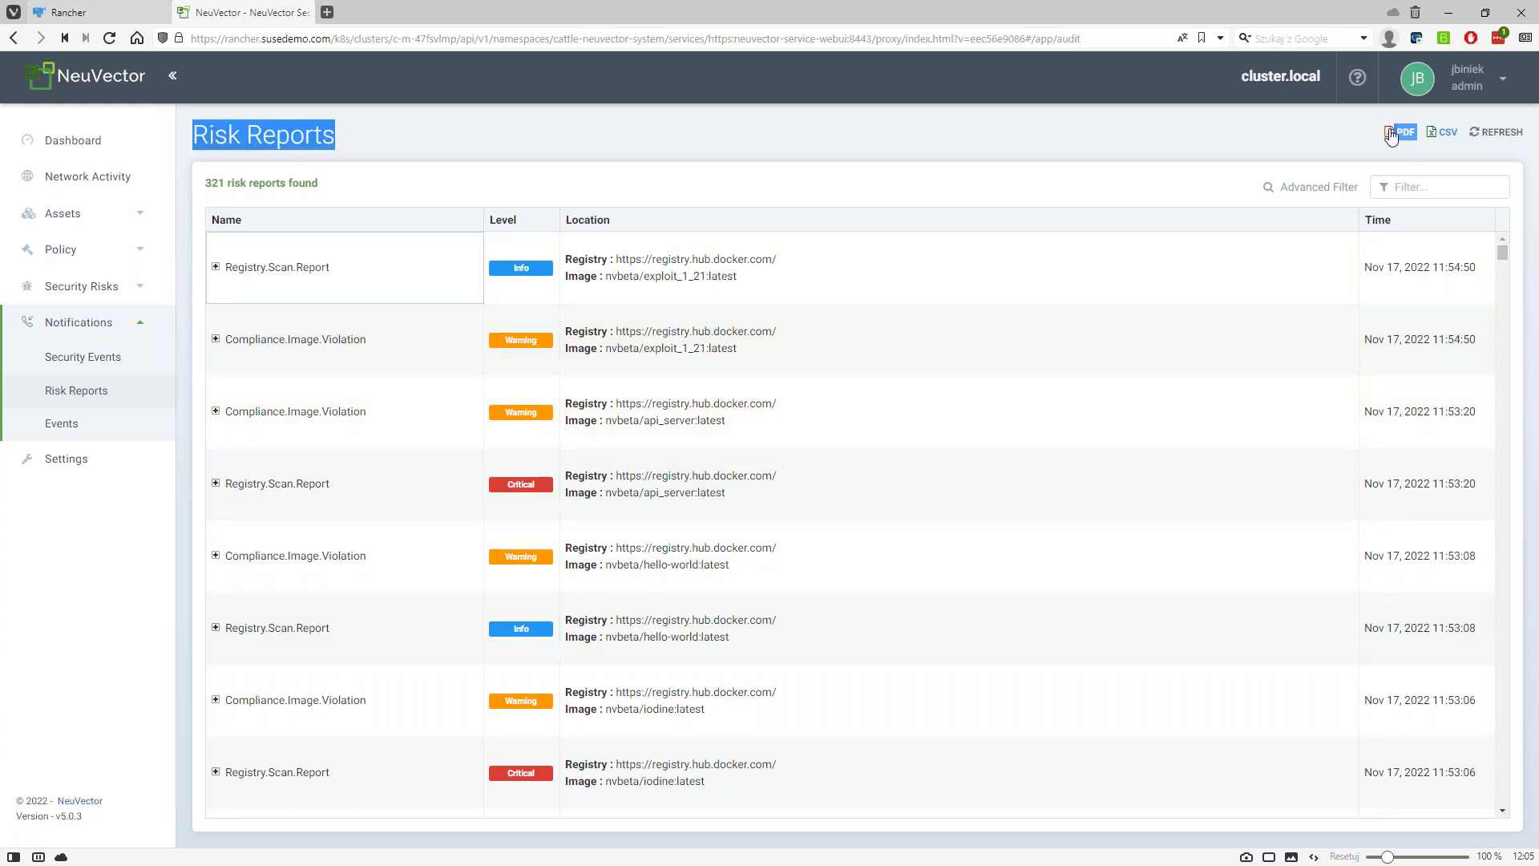
pyautogui.click(1392, 136)
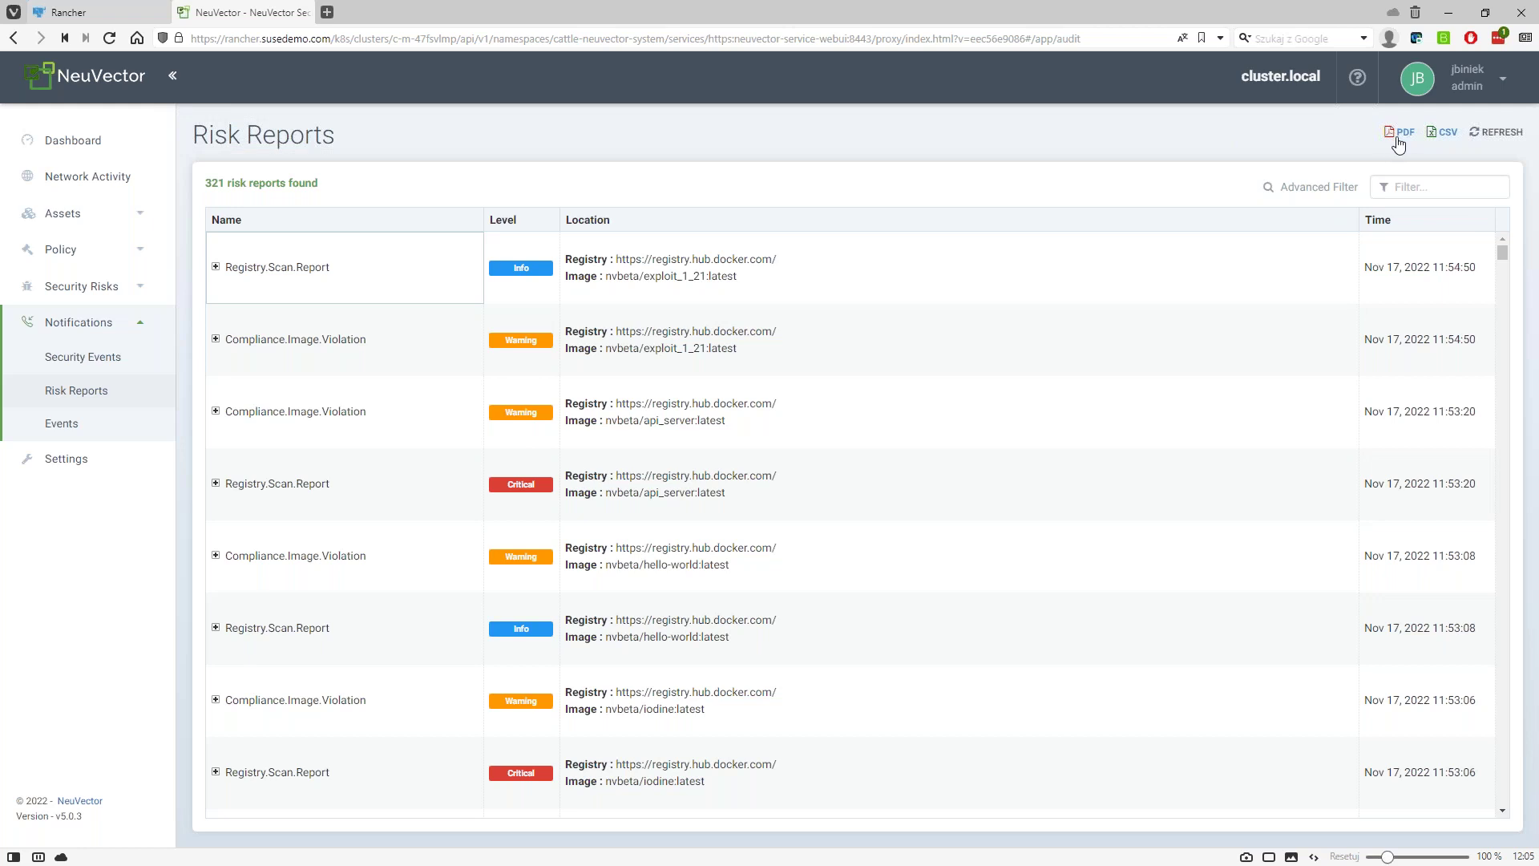
pyautogui.moveTo(1421, 132); pyautogui.dragTo(1301, 128)
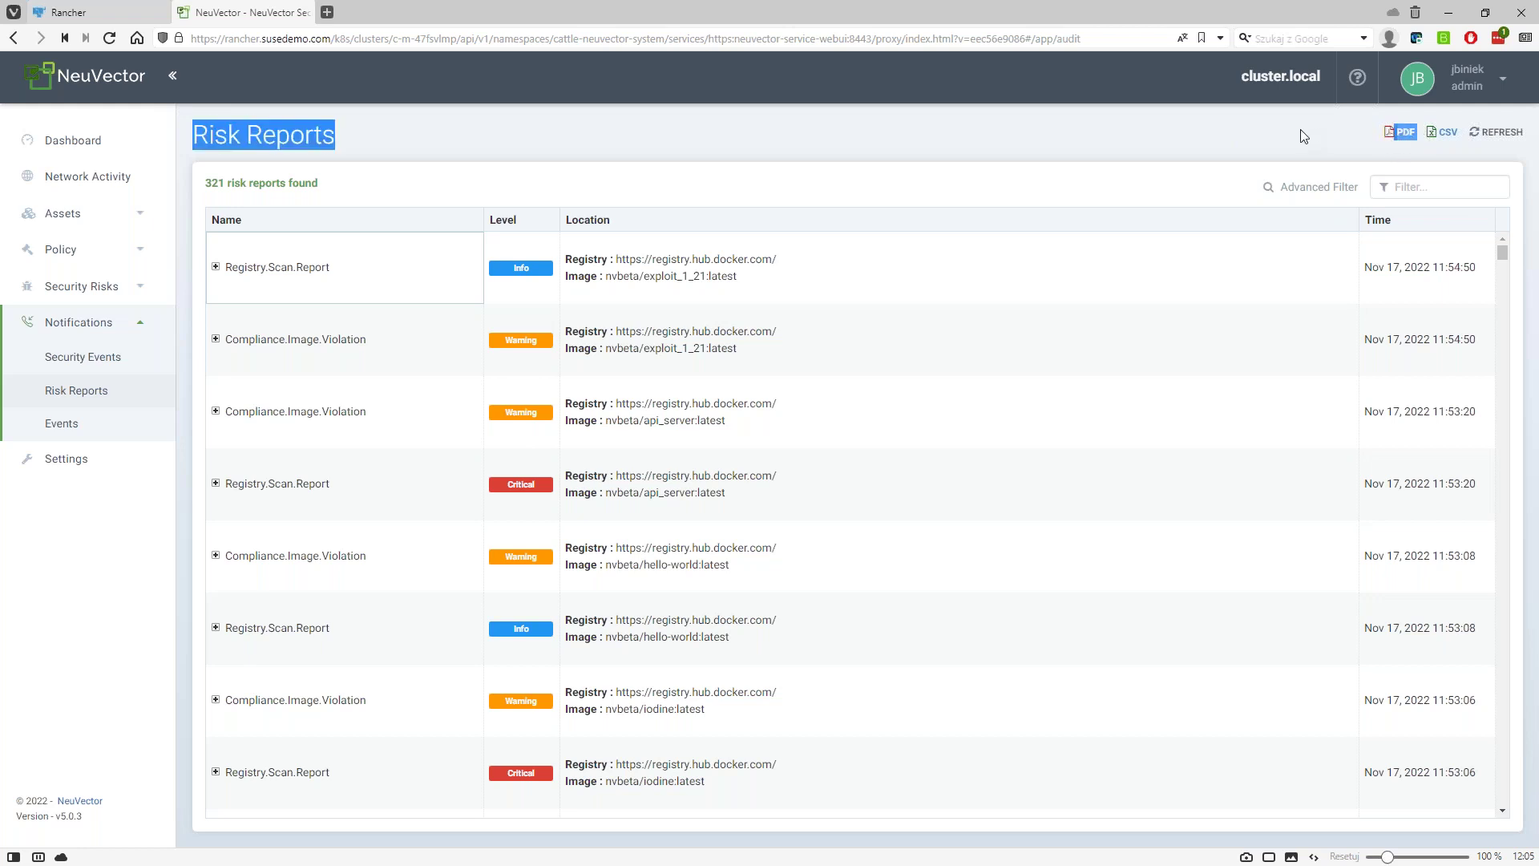
pyautogui.click(1300, 128)
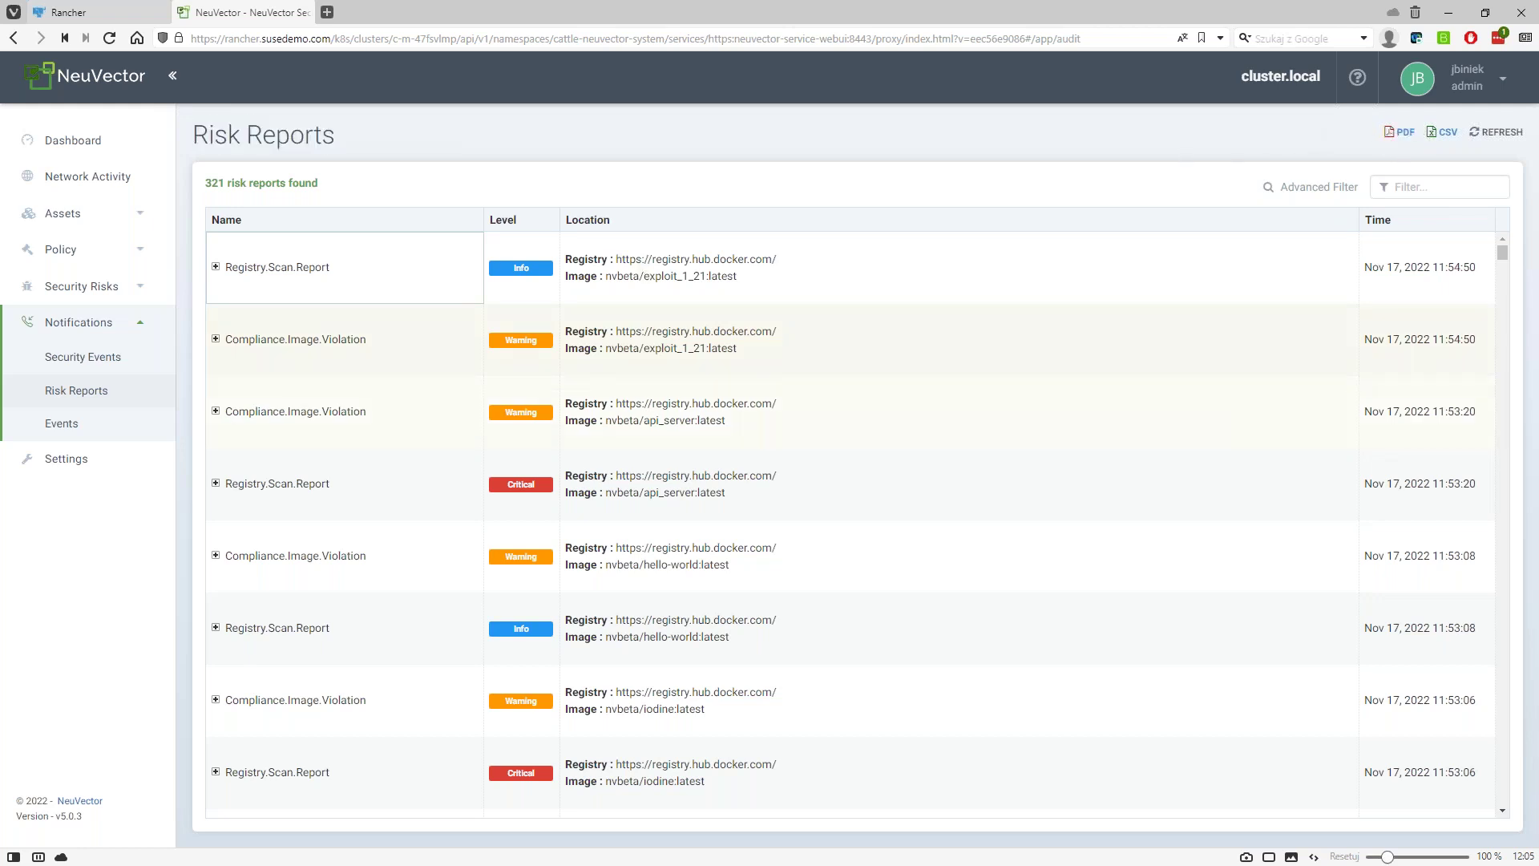
# Open the Events notifications and examine the Controller.Lead.Lost and Controller.Lead.Elected entries
pyautogui.click(63, 427)
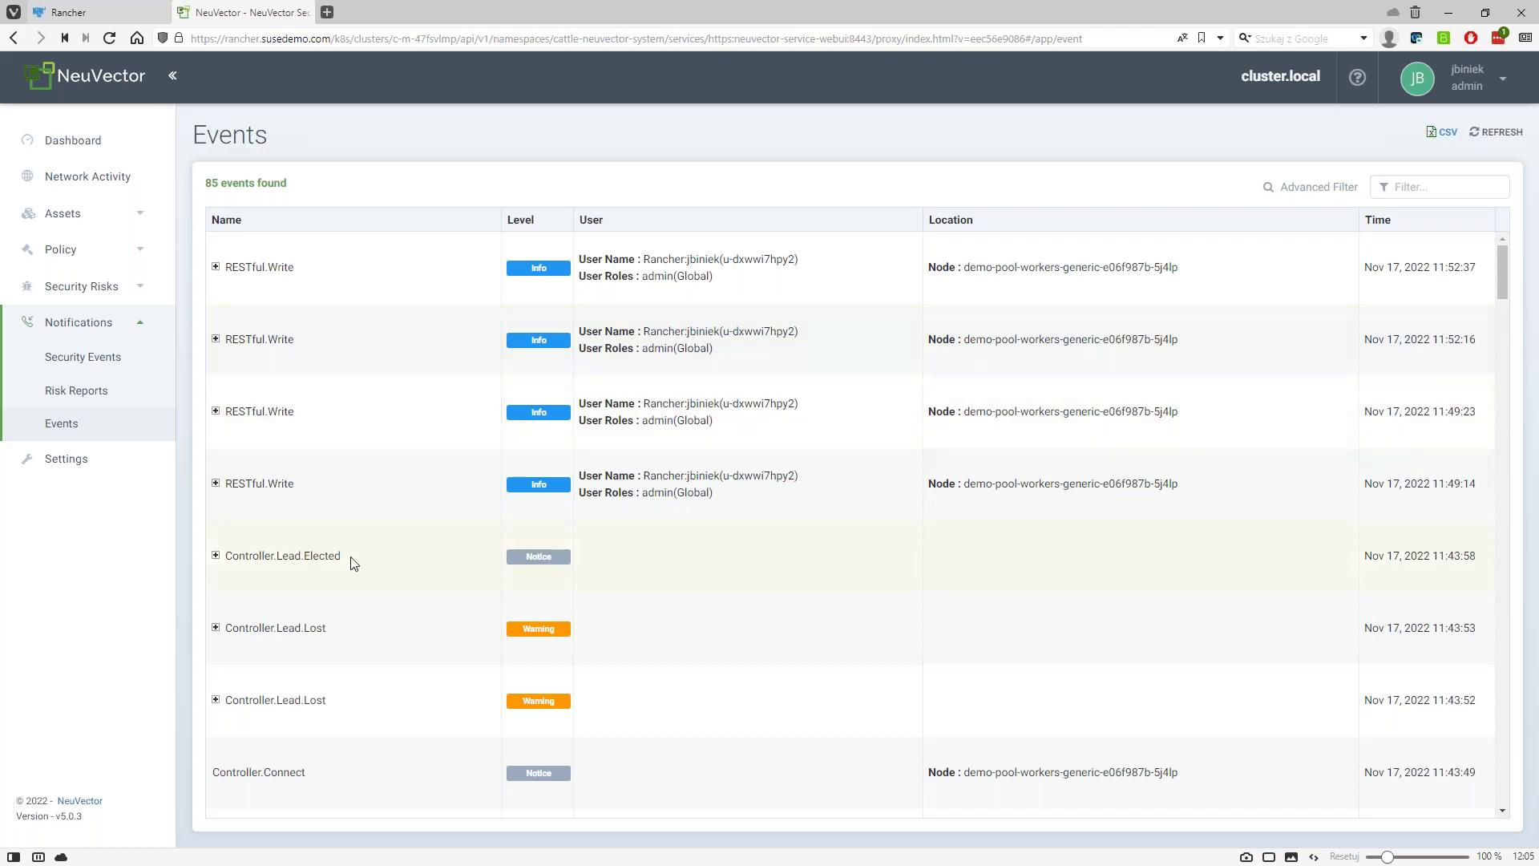
pyautogui.moveTo(350, 559); pyautogui.dragTo(268, 560)
pyautogui.click(338, 644)
pyautogui.moveTo(343, 699); pyautogui.dragTo(273, 705)
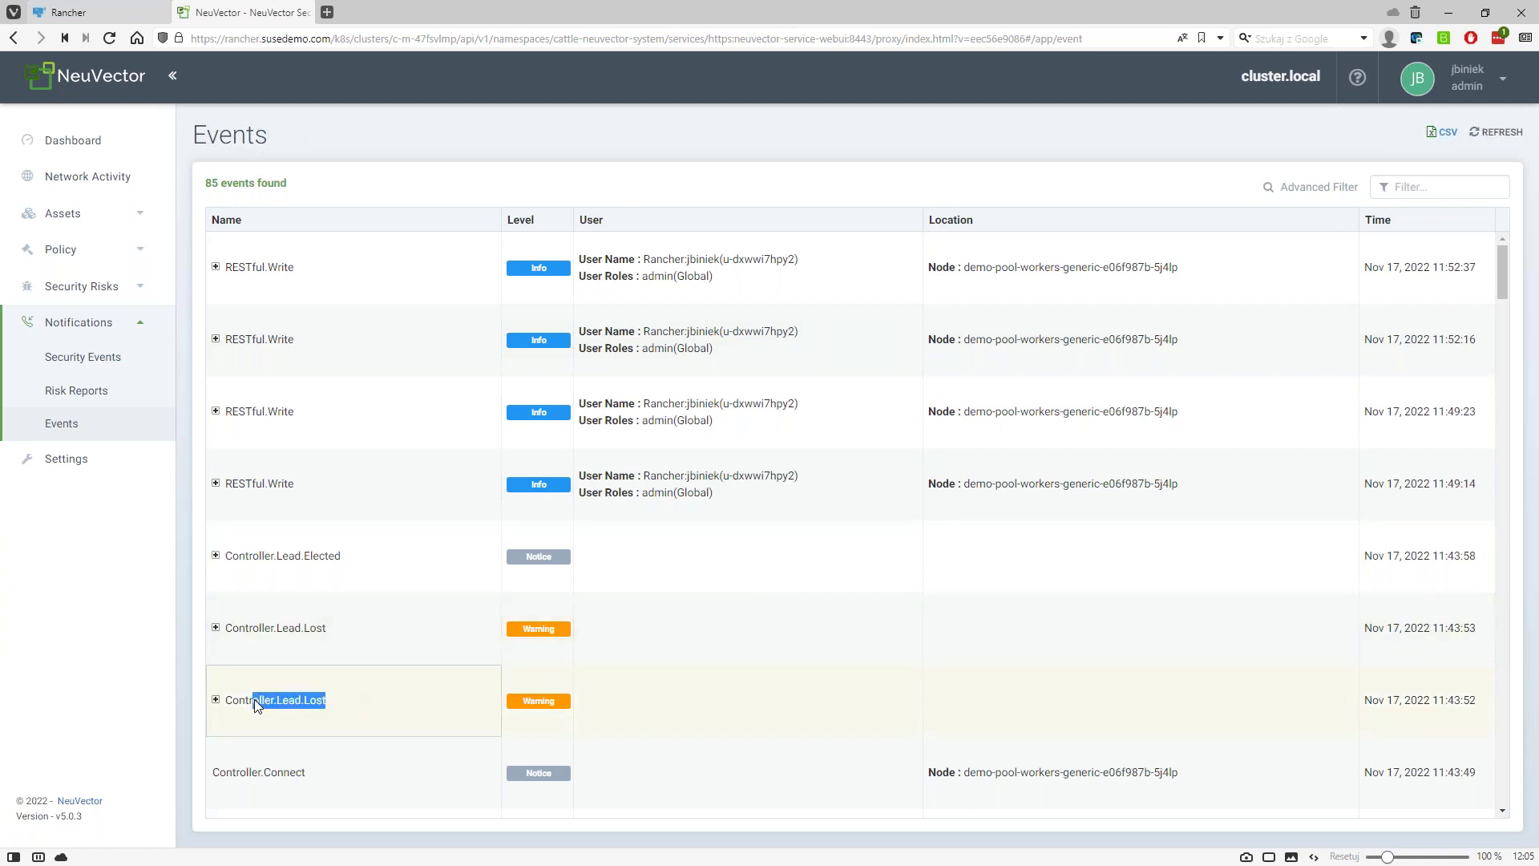
pyautogui.click(269, 704)
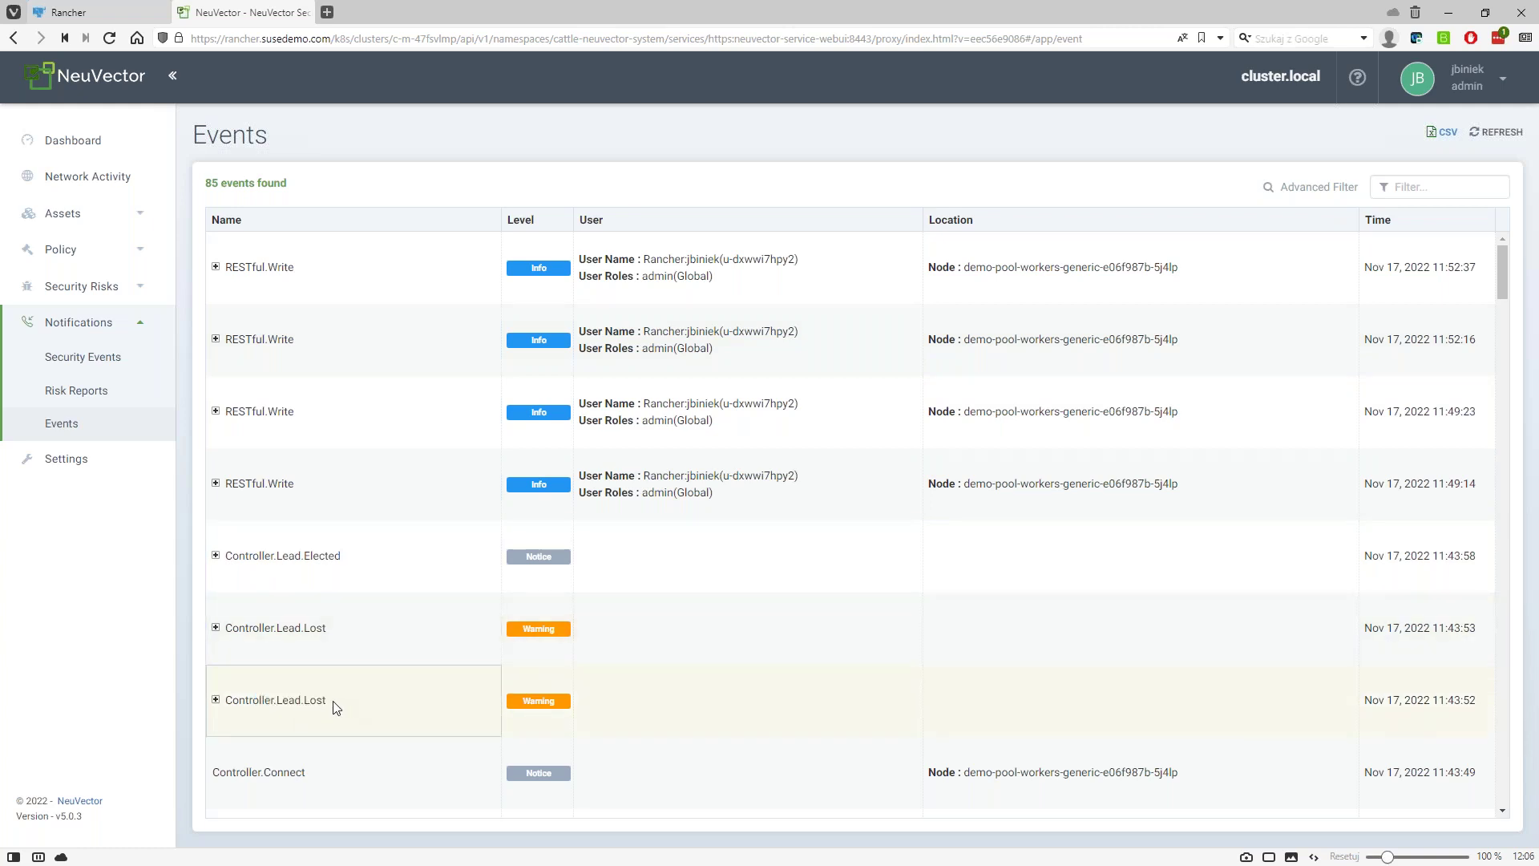
pyautogui.moveTo(327, 706); pyautogui.dragTo(229, 706)
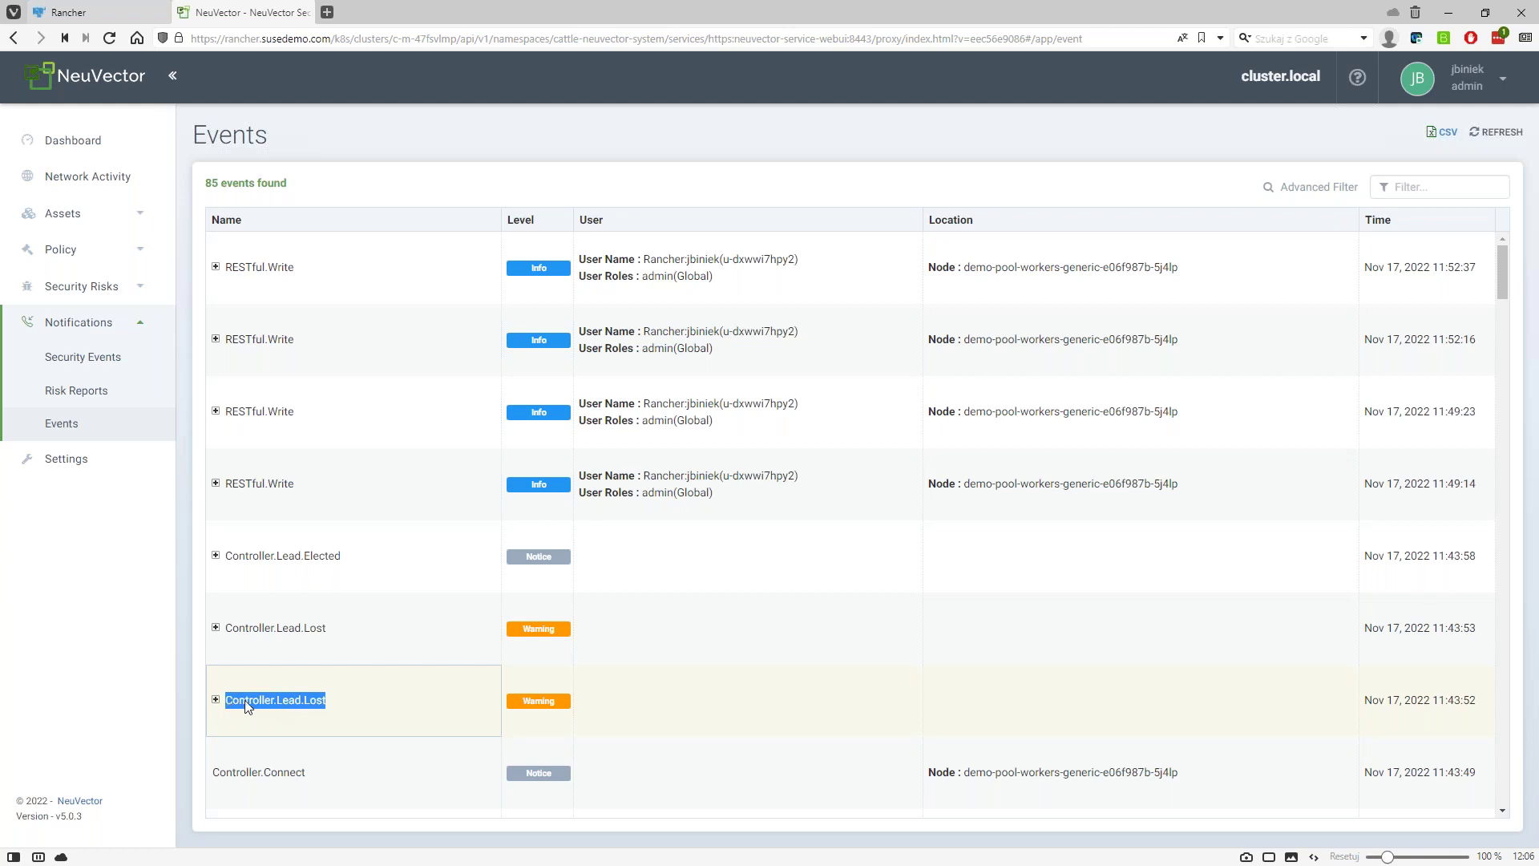
pyautogui.click(340, 707)
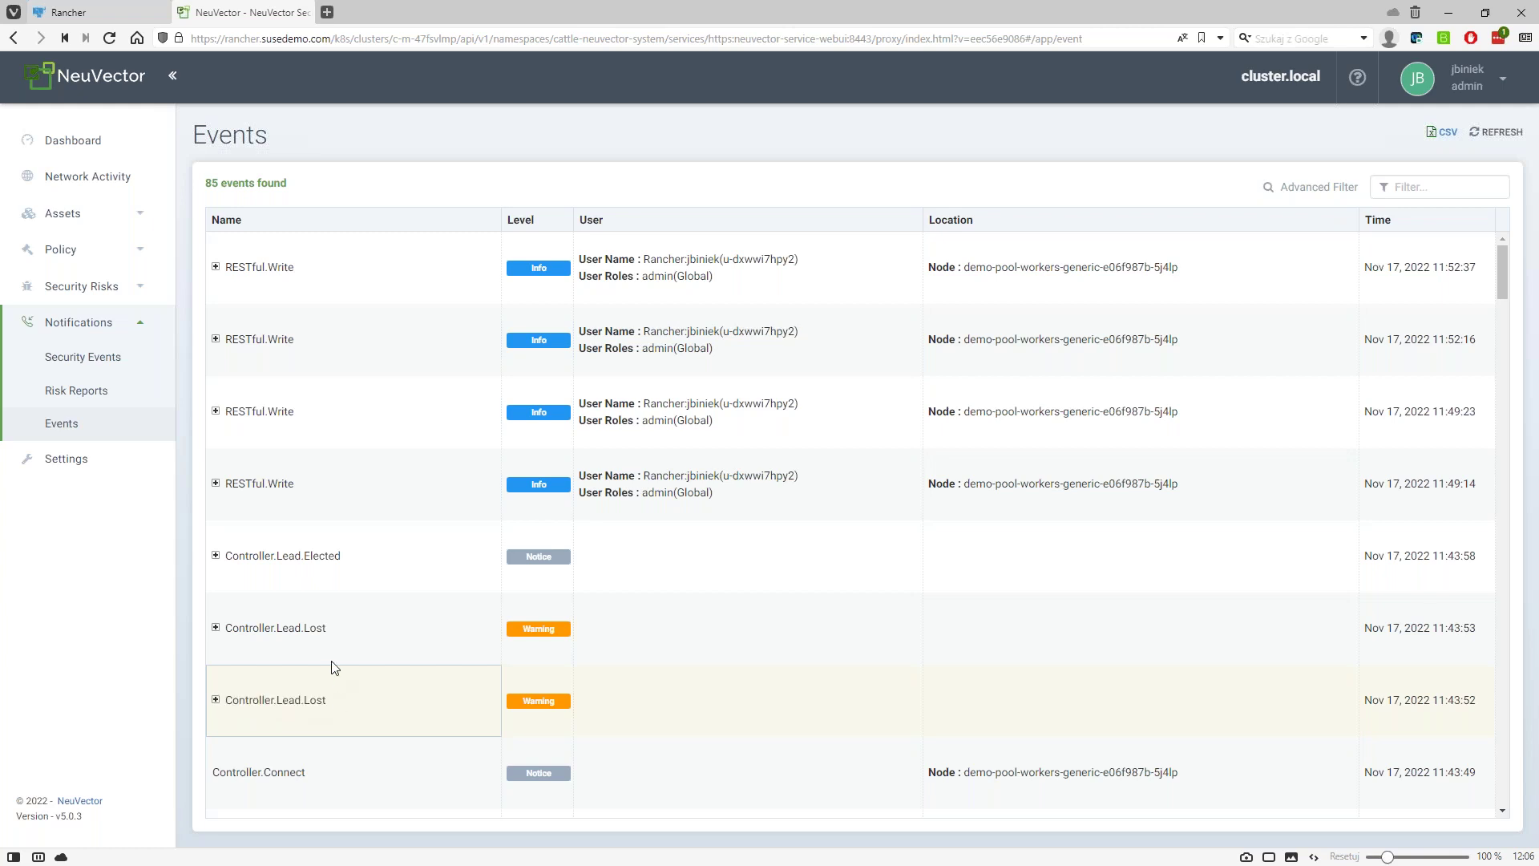
pyautogui.moveTo(326, 629); pyautogui.dragTo(222, 629)
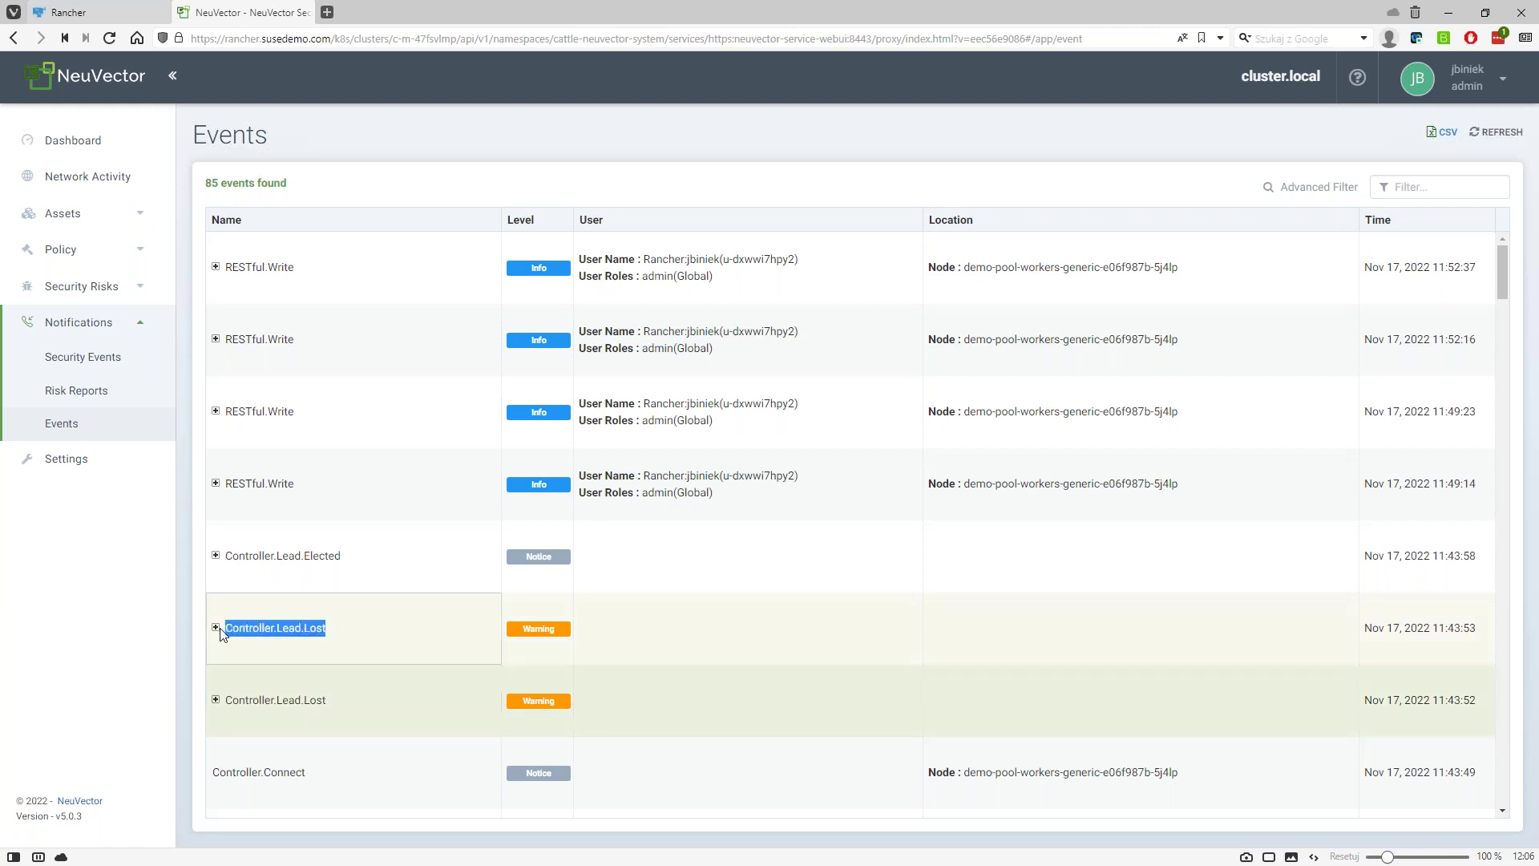
pyautogui.click(335, 636)
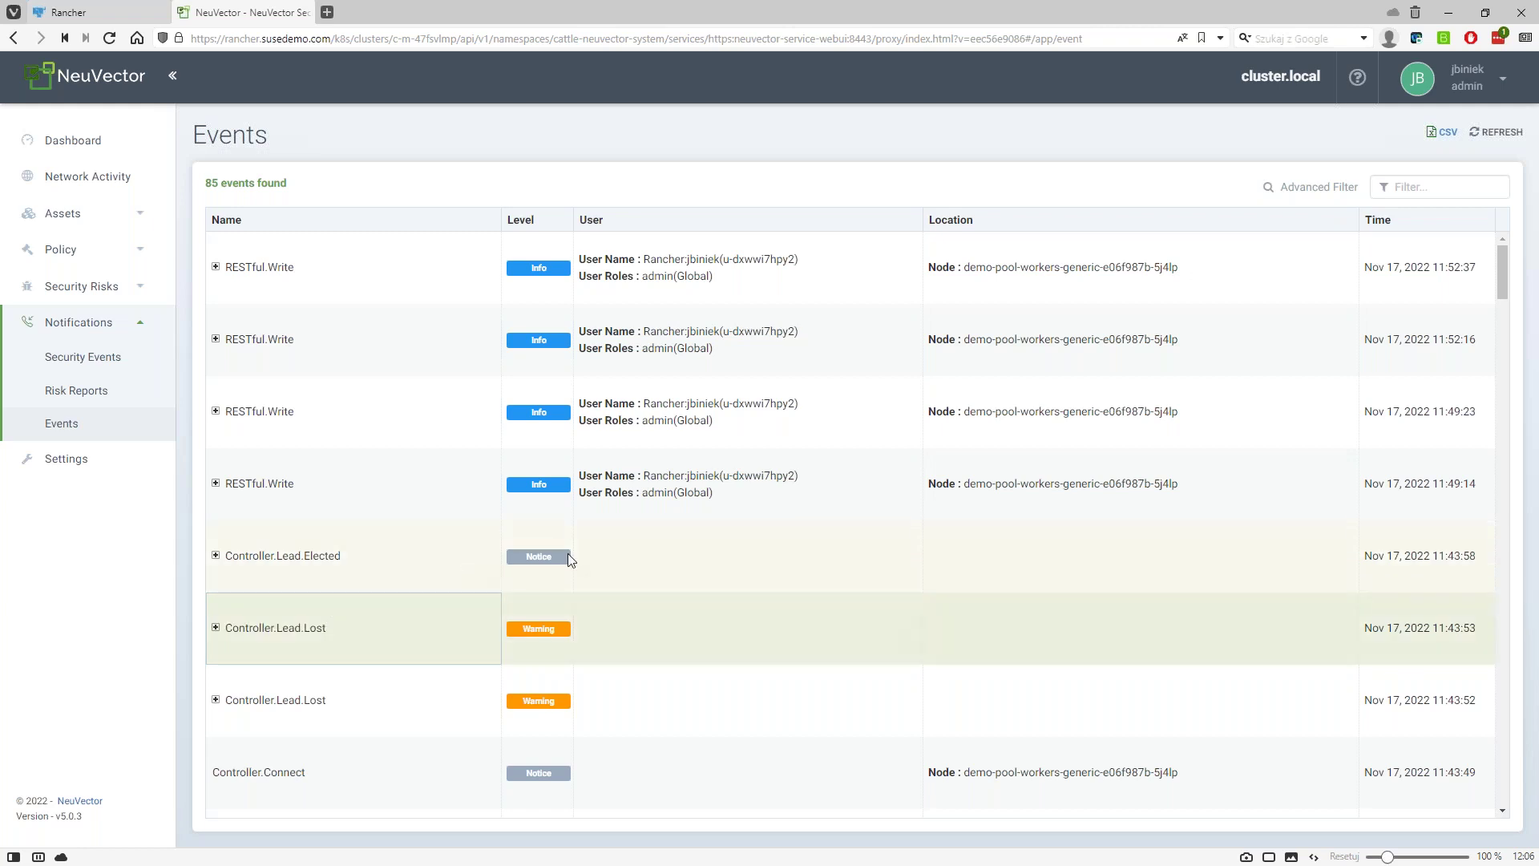
# Examine the Controller.Lead.Elected event and its severity level
pyautogui.moveTo(360, 559); pyautogui.dragTo(222, 559)
pyautogui.click(357, 559)
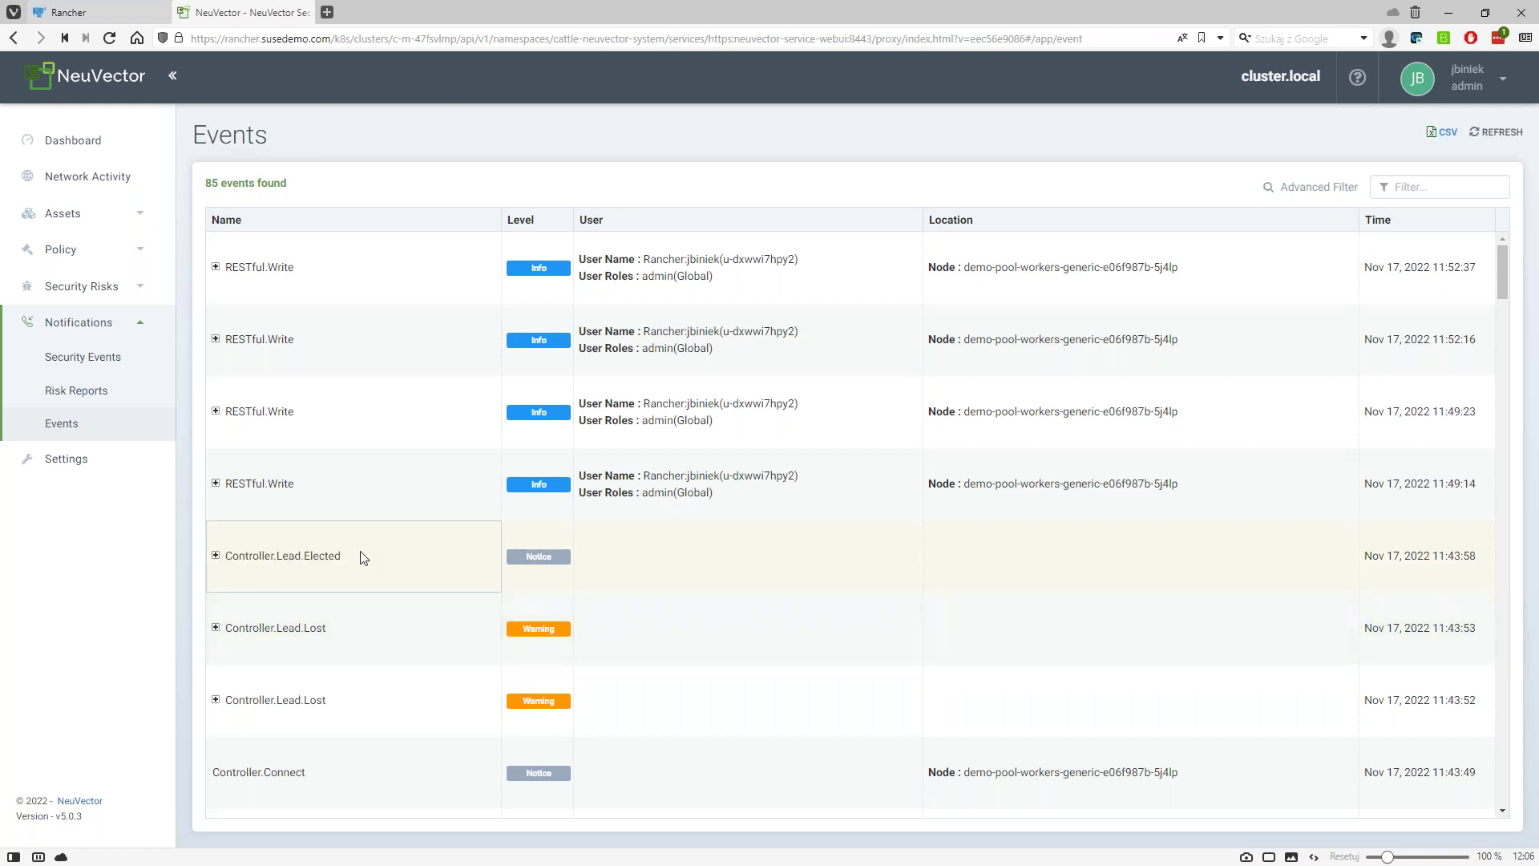
pyautogui.moveTo(342, 557); pyautogui.dragTo(284, 557)
pyautogui.click(382, 557)
pyautogui.click(538, 557)
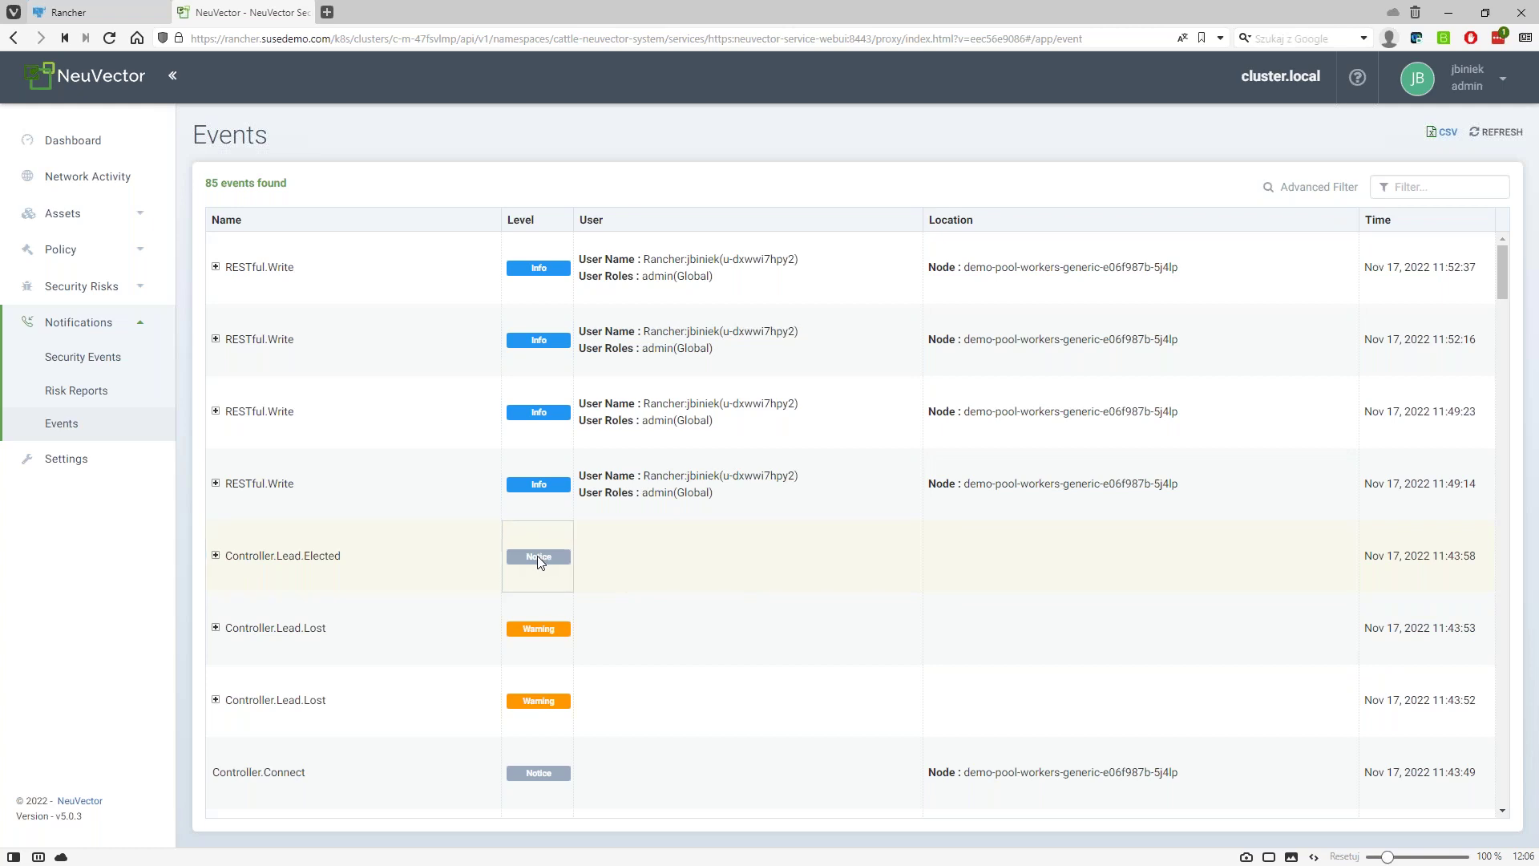
pyautogui.press('Down')
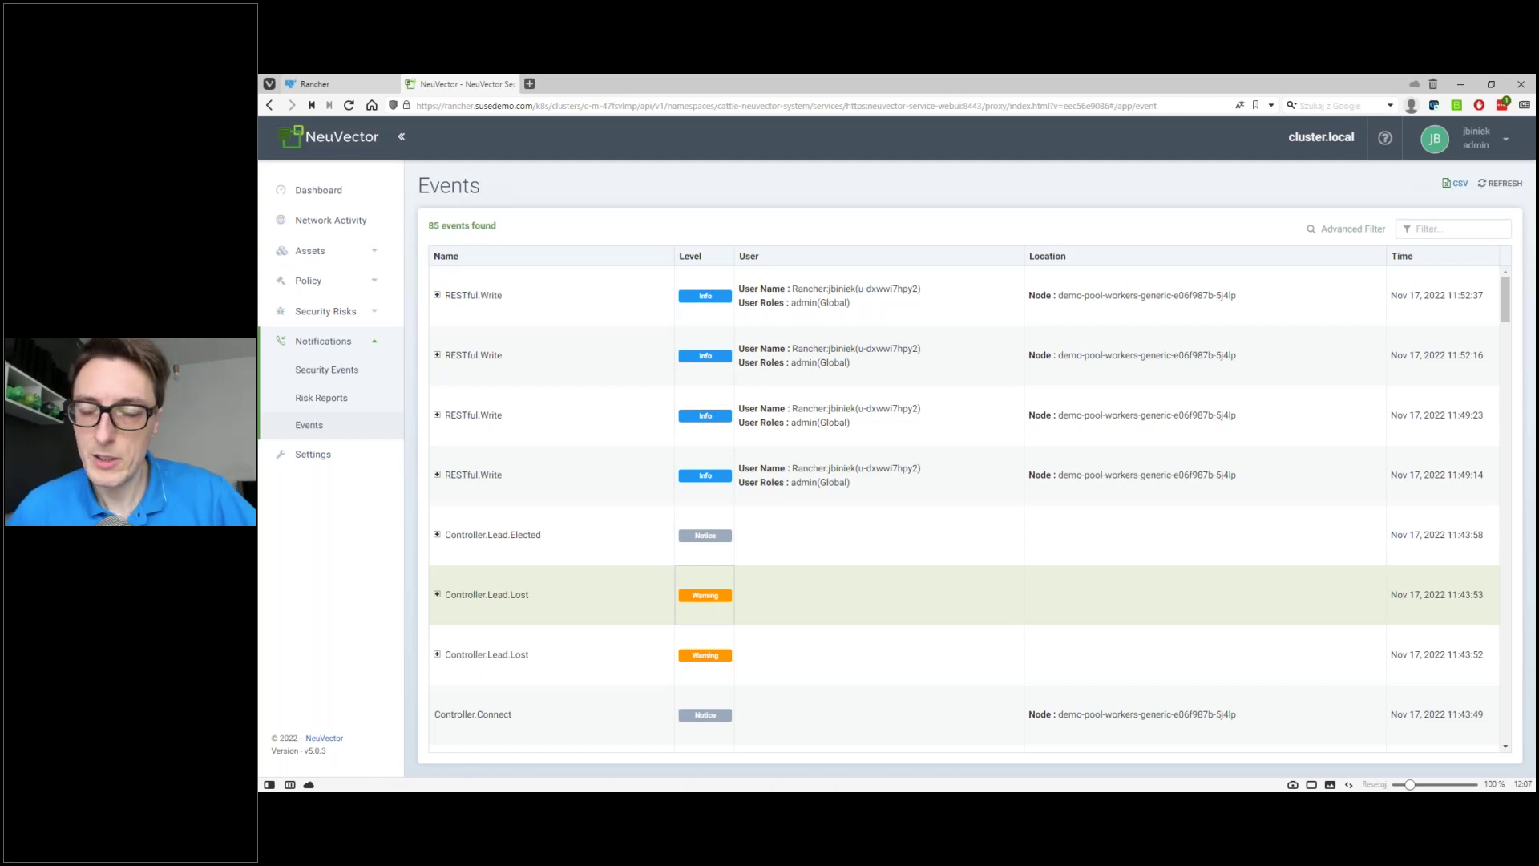
# Reopen the Risk Reports, and switch to the slide presentation to show the slide after the coffee break
pyautogui.click(322, 398)
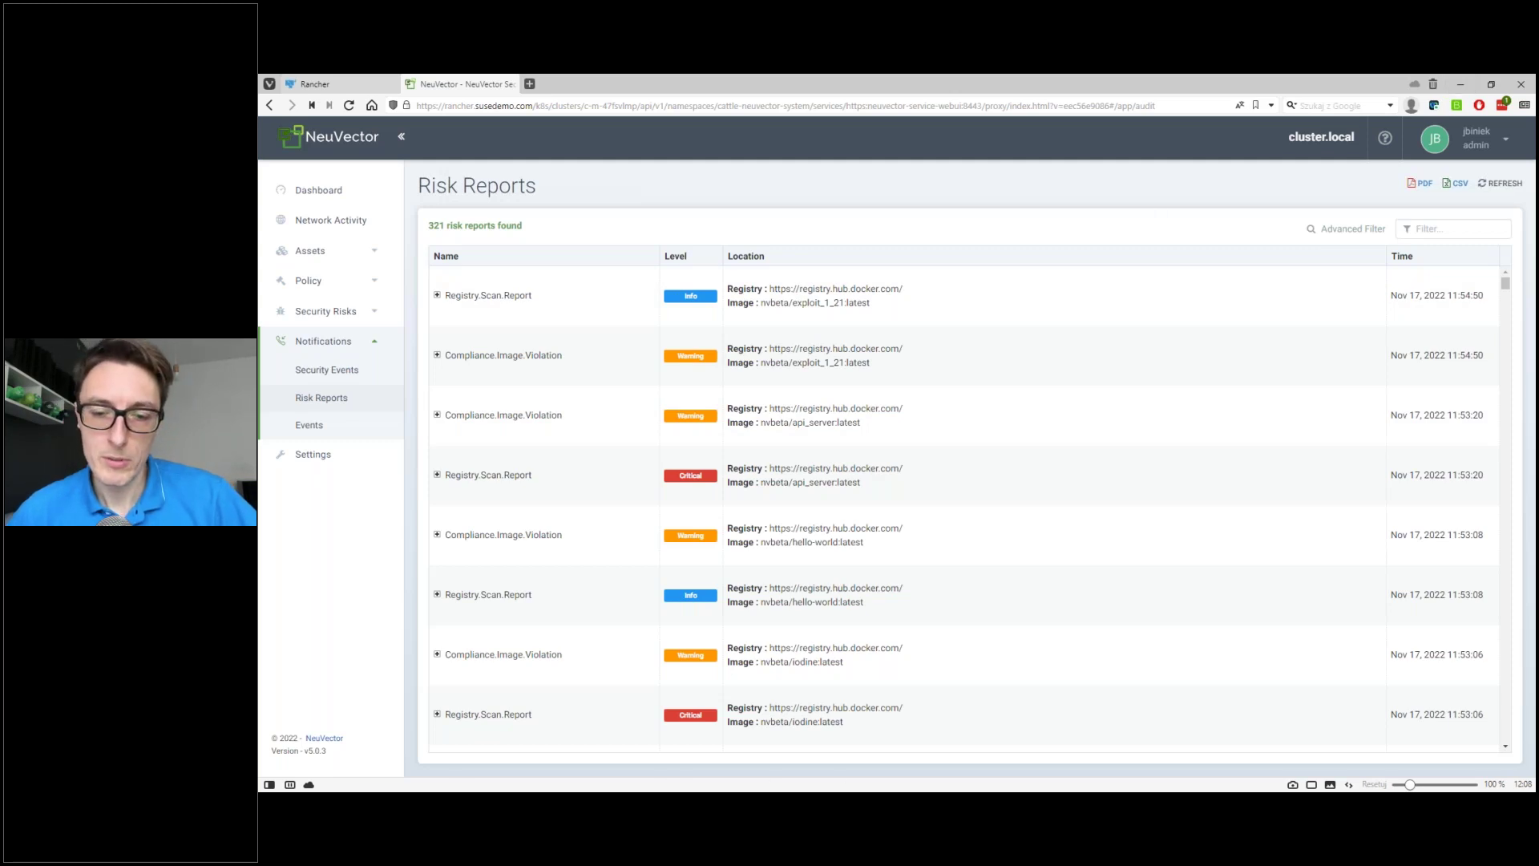
pyautogui.hotkey('alt', 'Tab')
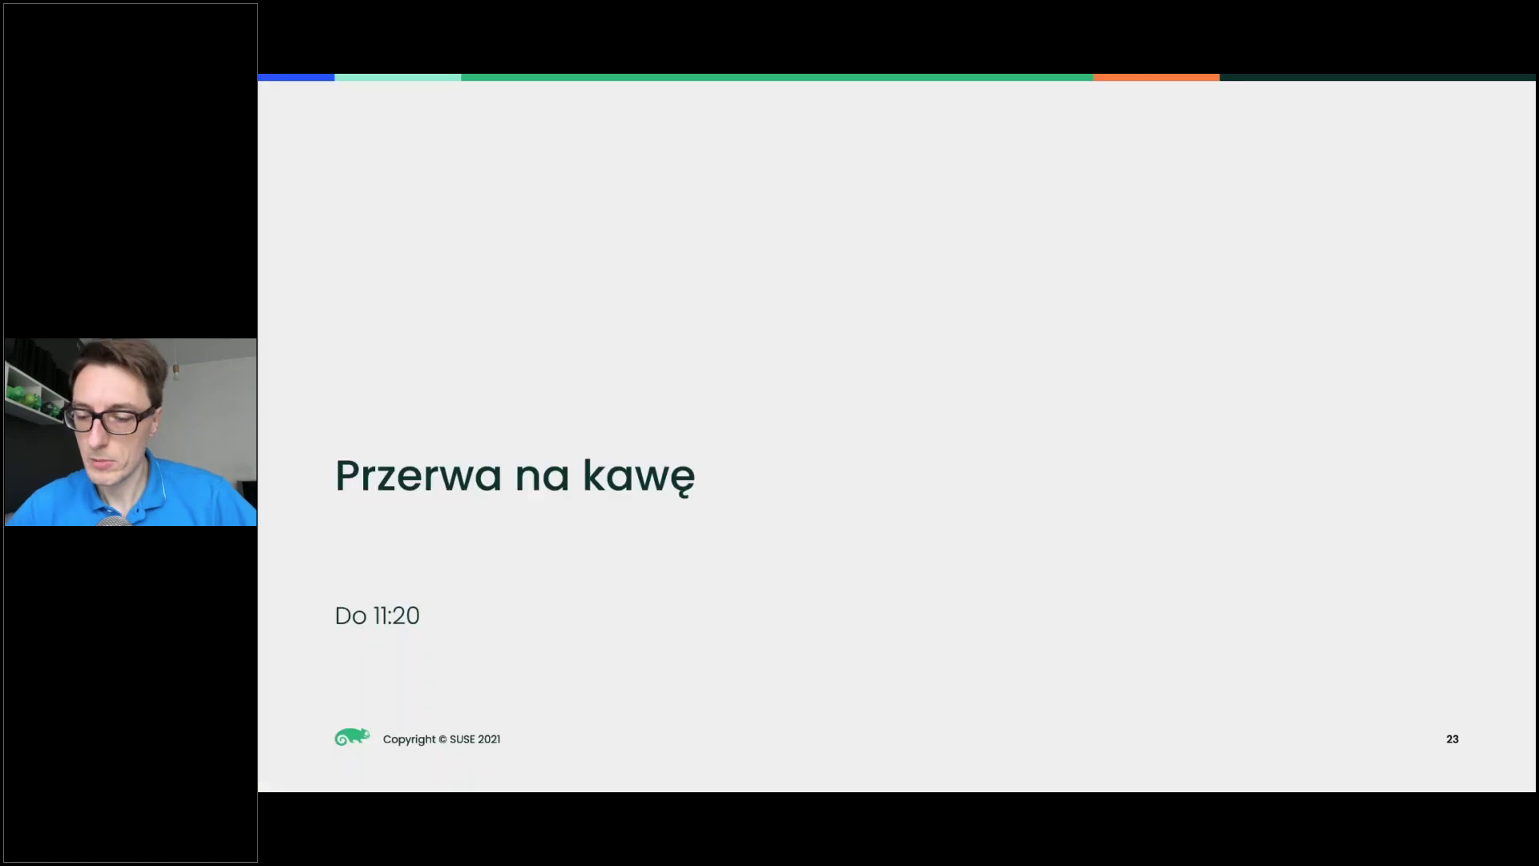
pyautogui.press('Right')
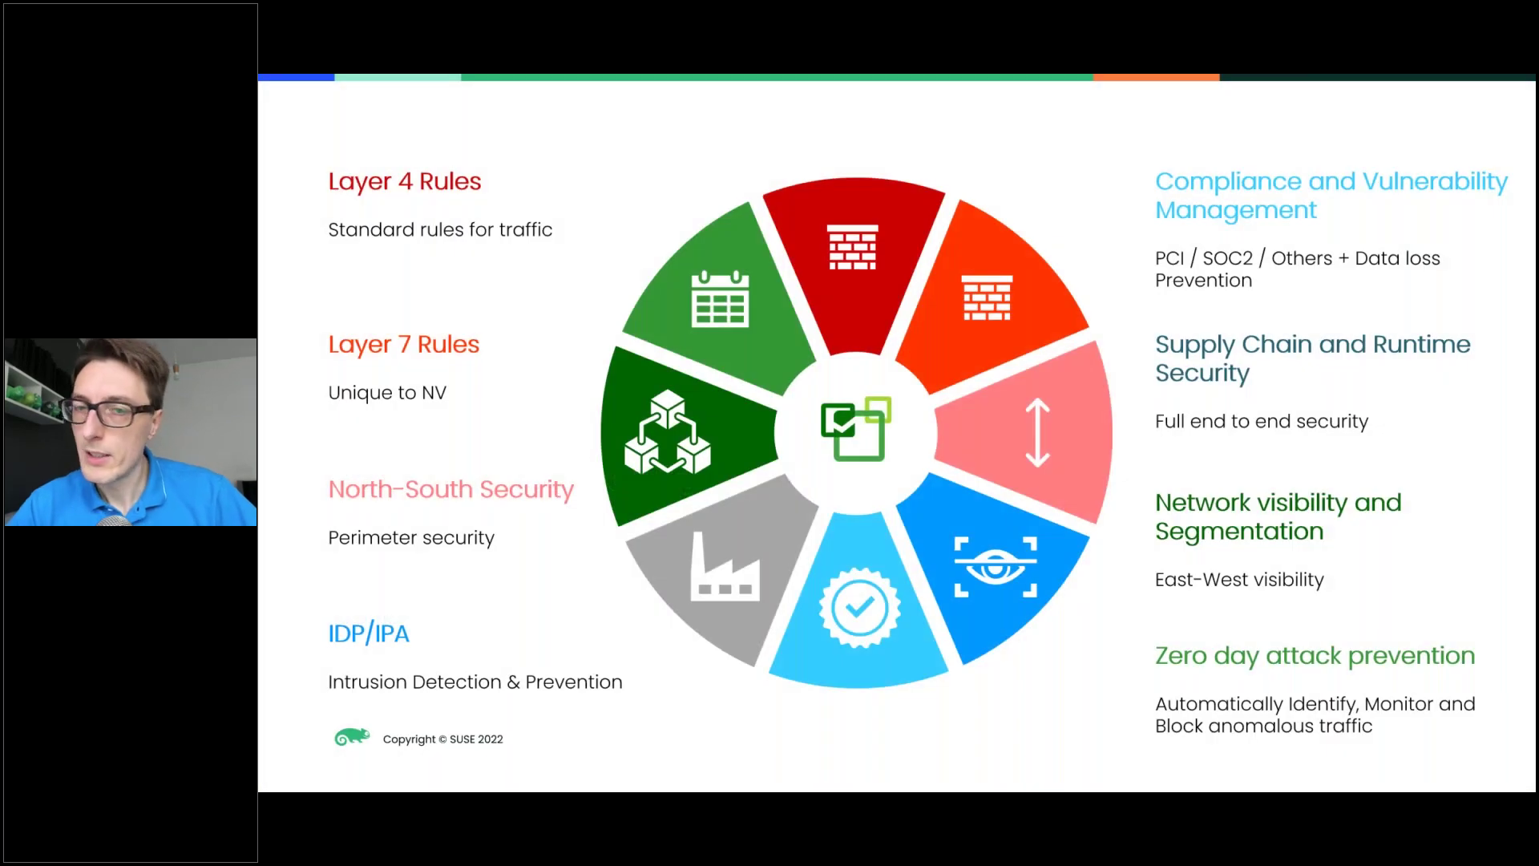